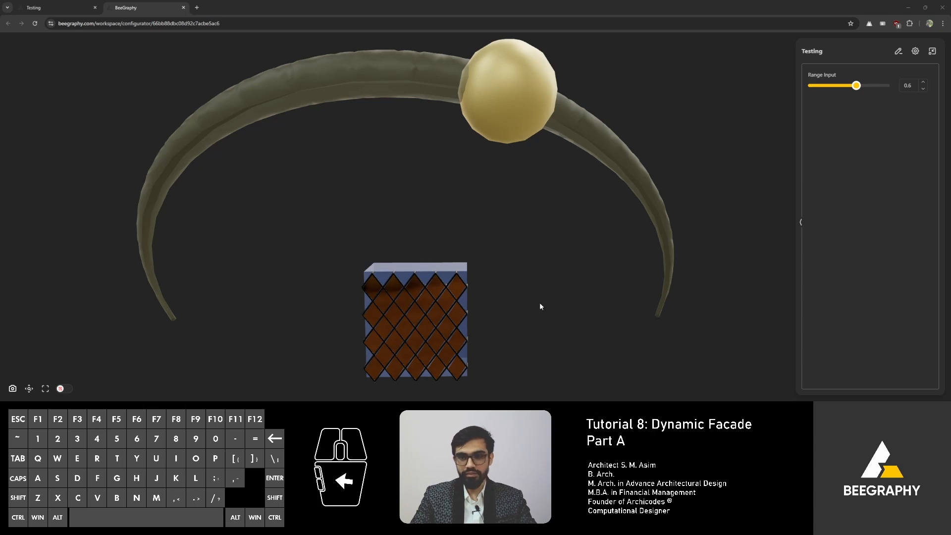
- Set the finished facade model's Range Input to 0.4 to move the sun sphere along its arc
right_click_drag(289, 292, 292, 284)
left_click_drag(292, 285, 257, 287)
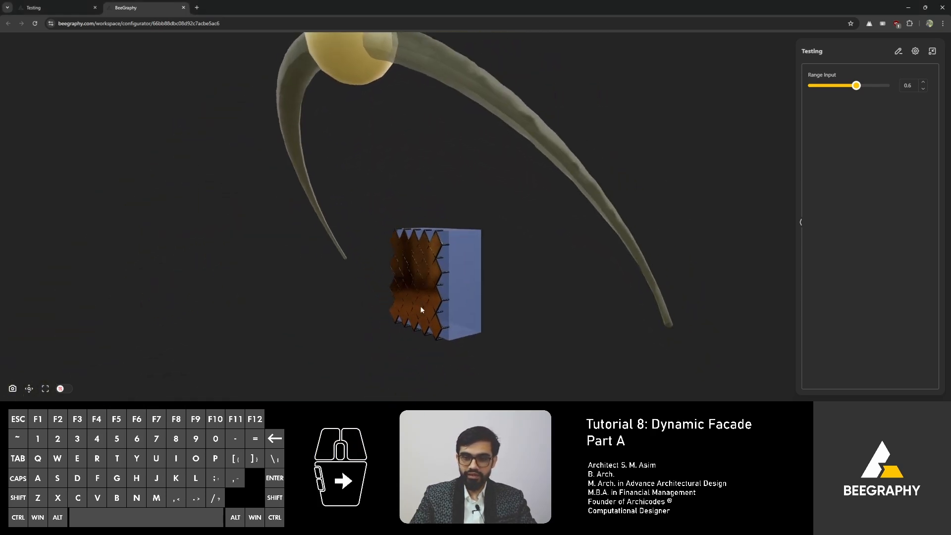
left_click_drag(431, 276, 439, 299)
right_click_drag(439, 299, 421, 272)
mouse_move(859, 86)
left_mouse_down()
mouse_move(815, 86)
mouse_move(841, 86)
left_mouse_up()
scroll(352, 262, "down", 10)
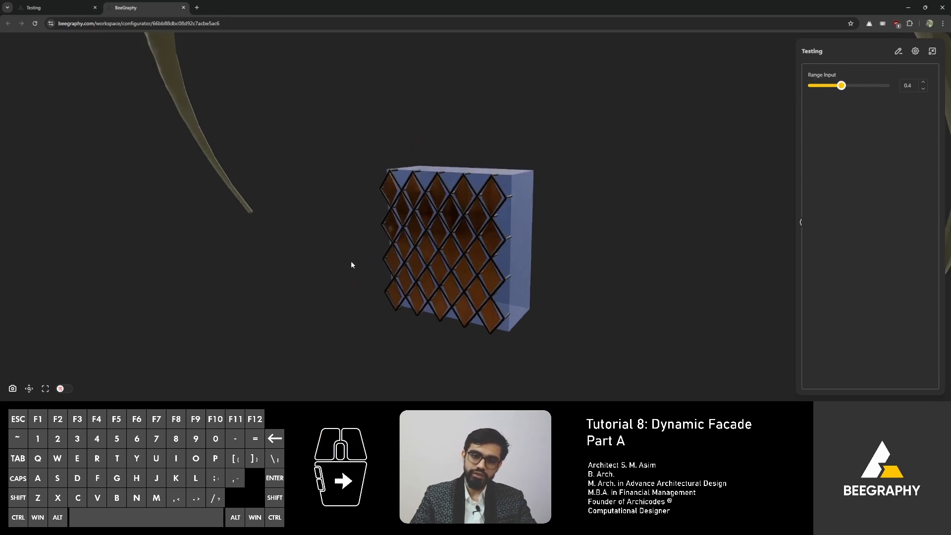
left_click_drag(393, 284, 460, 266)
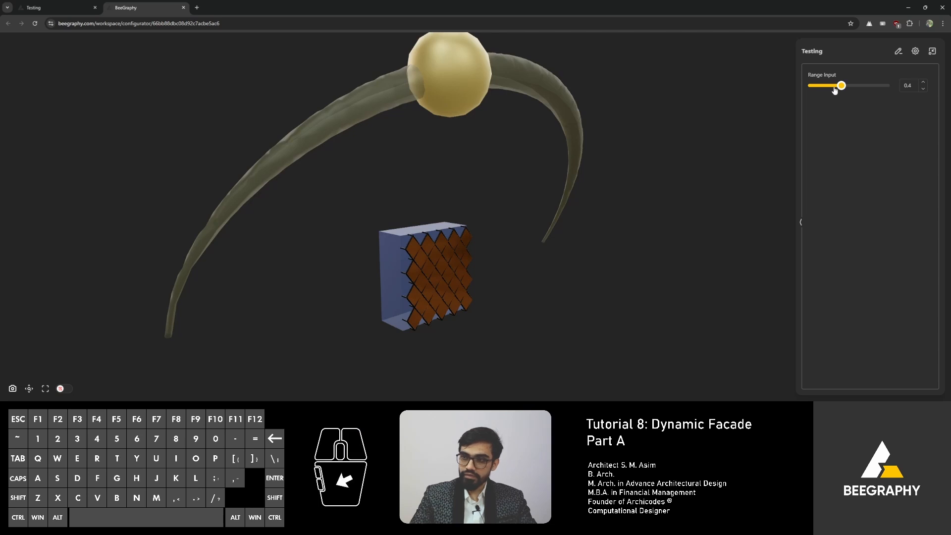
- Test the facade's response by setting the Range Input to 0.8 and back to 0.4
left_click_drag(841, 86, 872, 88)
right_click_drag(464, 301, 419, 297)
scroll(417, 300, "up", 4)
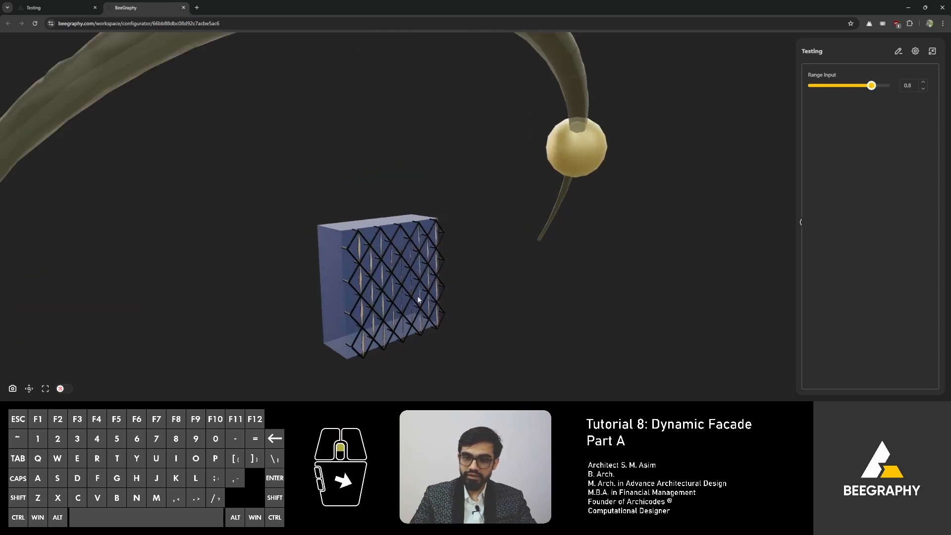
left_click_drag(419, 299, 480, 257)
left_click_drag(423, 278, 594, 229)
left_click_drag(871, 87, 841, 86)
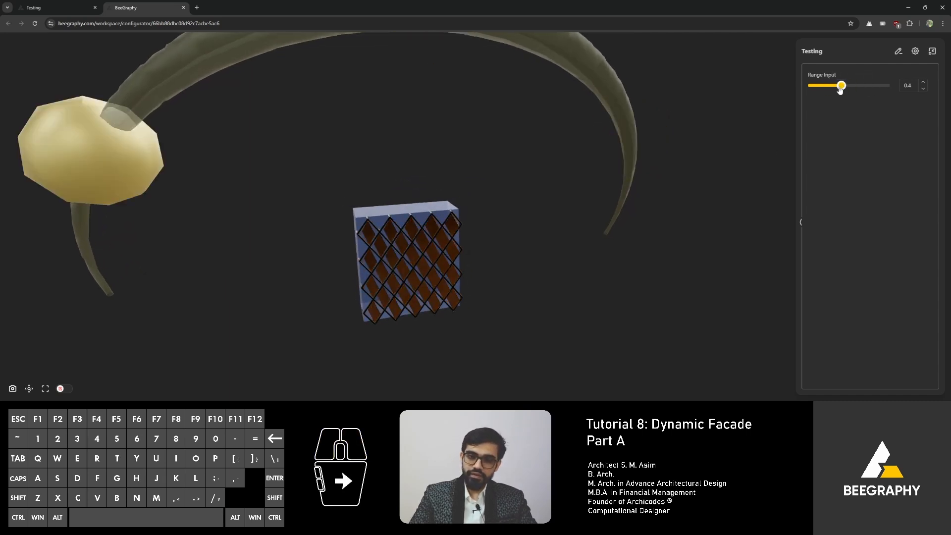
left_click_drag(450, 264, 470, 311)
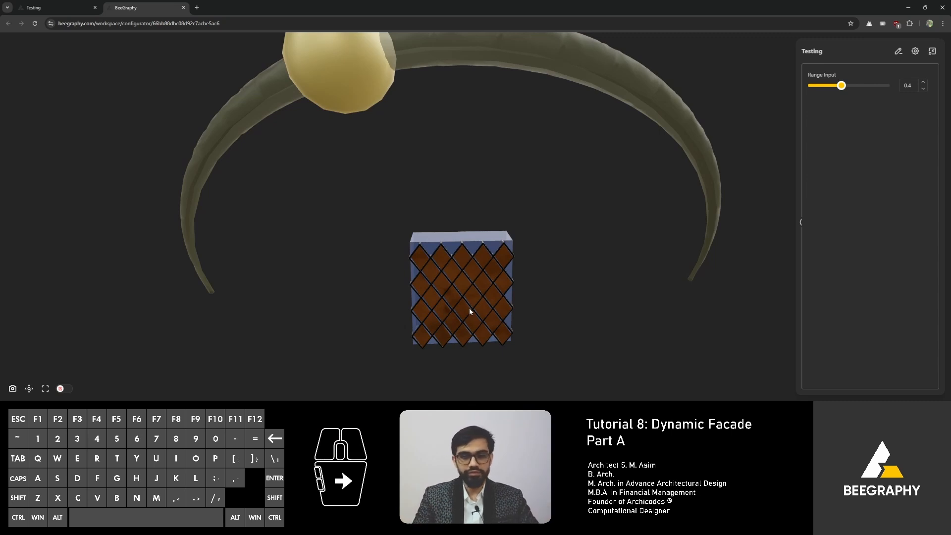
mouse_move(469, 302)
left_mouse_down()
mouse_move(463, 296)
mouse_move(477, 304)
mouse_move(468, 290)
left_mouse_up()
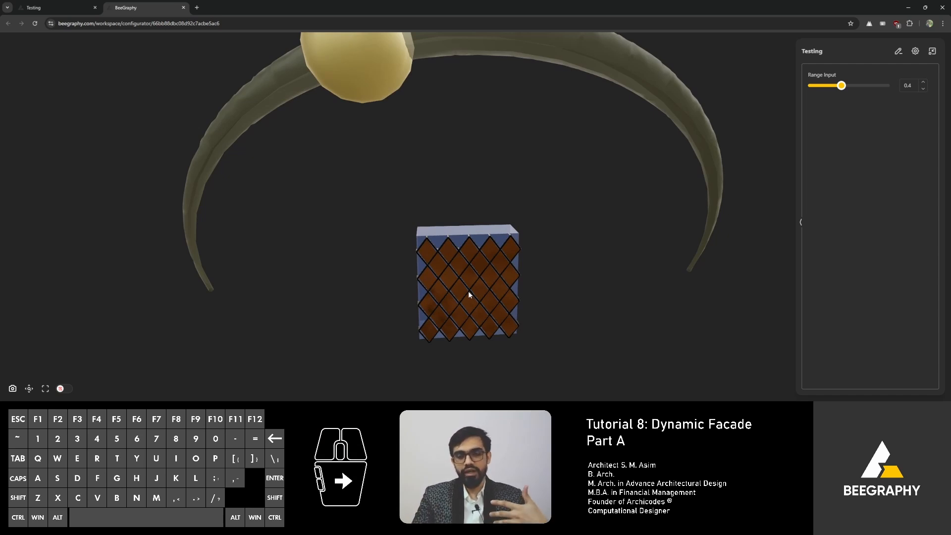
- Examine the facade's diamond panels, black frame and connecting rods from the front and the side, and close the demo
scroll(468, 290, "down", 3)
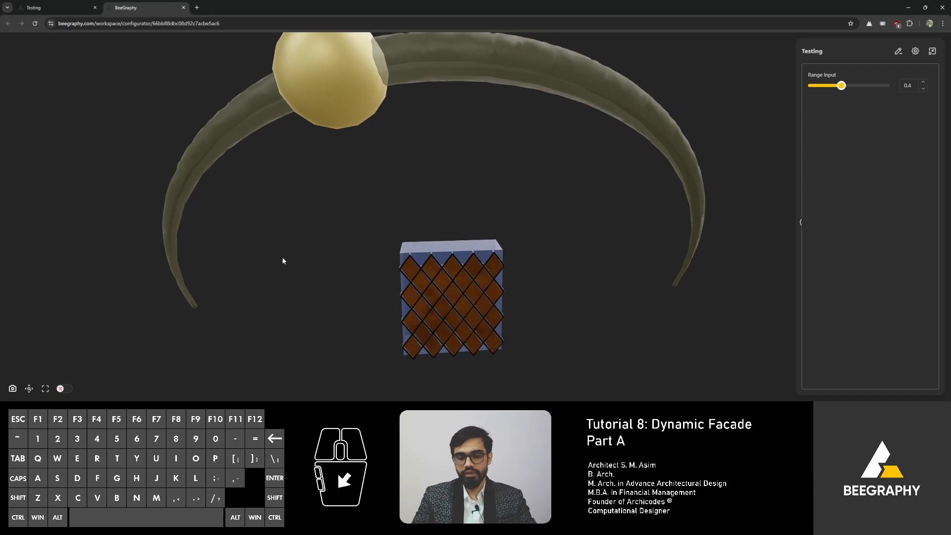
right_click_drag(513, 278, 513, 293)
left_click_drag(513, 293, 471, 316)
scroll(471, 316, "up", 5)
right_click_drag(473, 317, 499, 234)
scroll(474, 272, "up", 2)
scroll(480, 258, "up", 3)
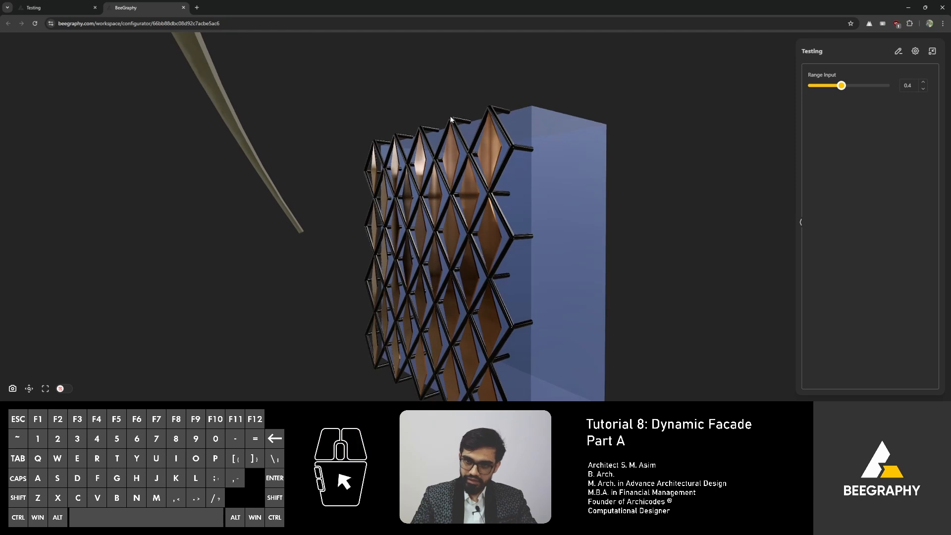
scroll(475, 268, "up", 1)
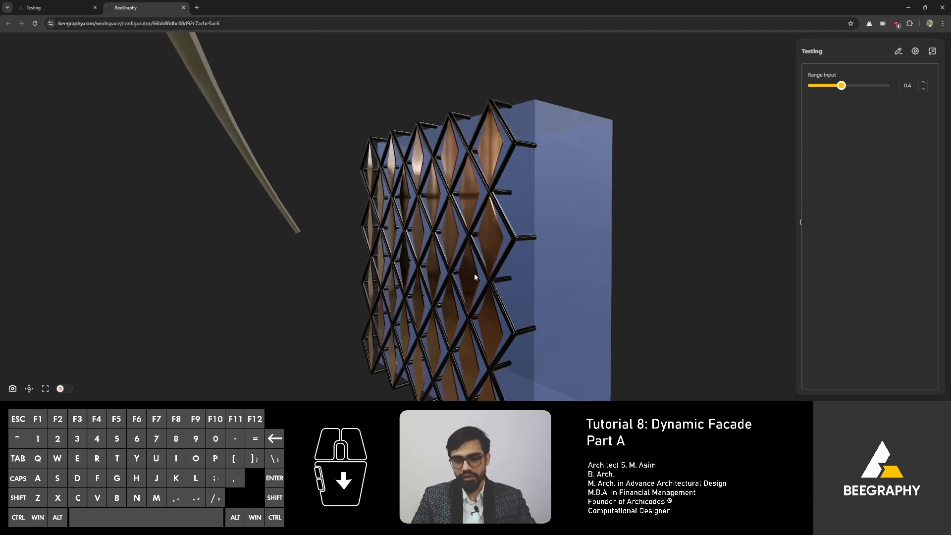
right_click_drag(474, 272, 456, 257)
left_click_drag(457, 257, 420, 274)
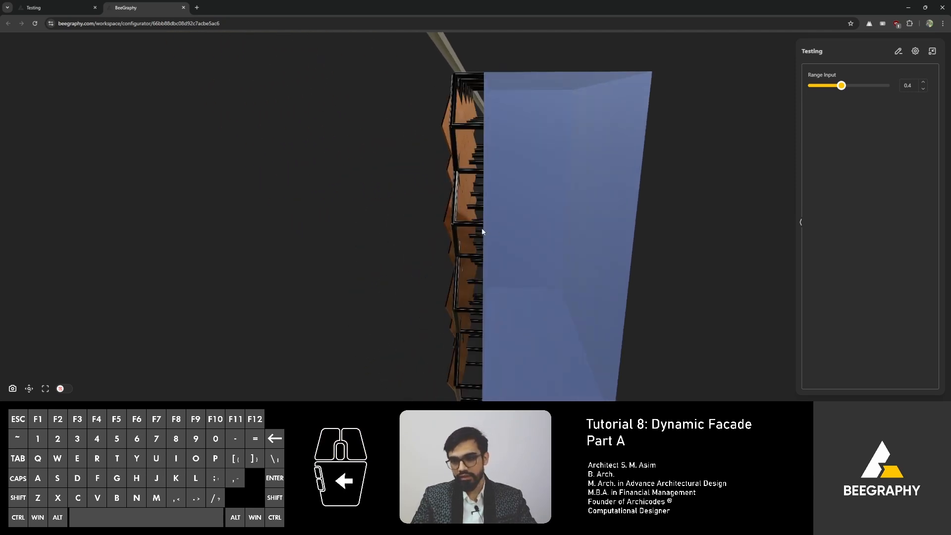
left_click_drag(498, 233, 498, 211)
scroll(417, 269, "down", 3)
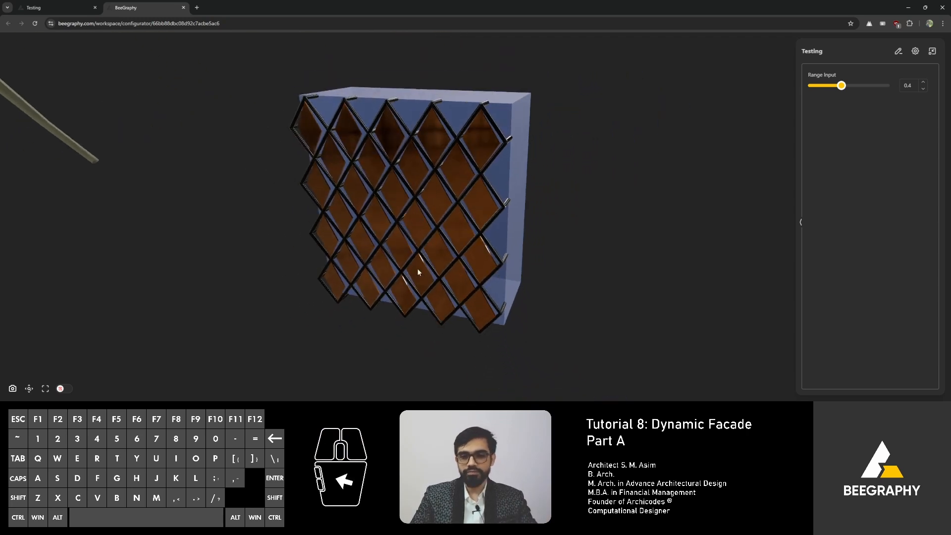
right_click_drag(417, 269, 472, 309)
left_click_drag(472, 309, 493, 307)
scroll(396, 284, "down", 3)
right_click_drag(396, 285, 383, 278)
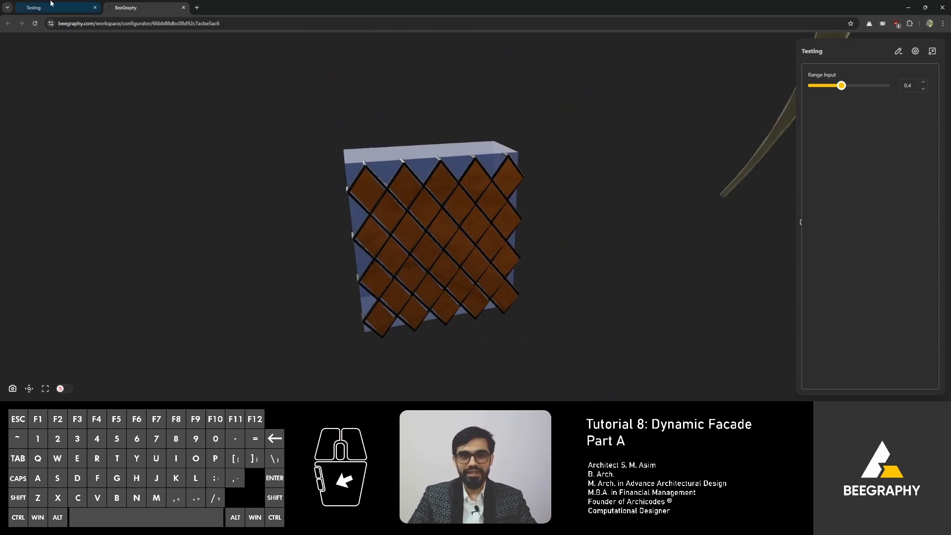
left_click(942, 8)
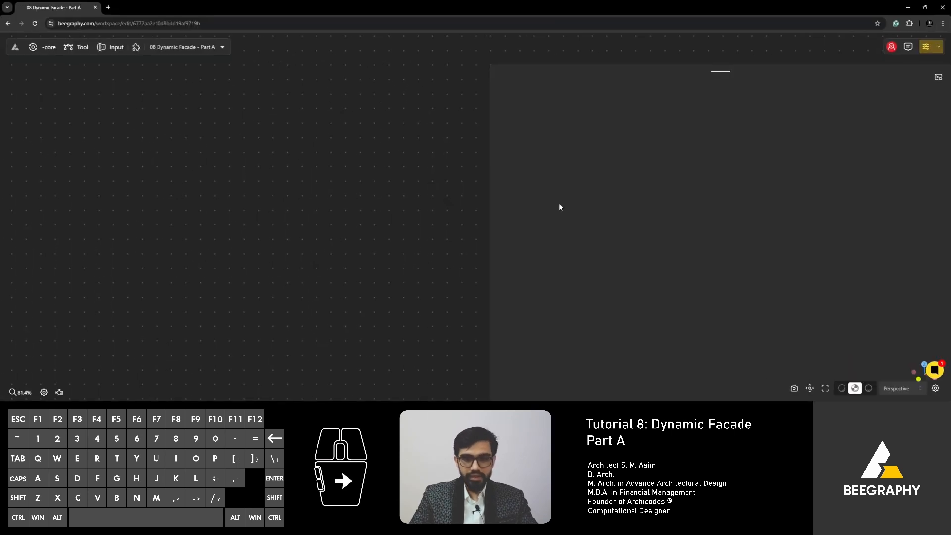
- Add a Box node to the empty canvas of 08 Dynamic Facade - Part A
scroll(278, 226, "up", 2)
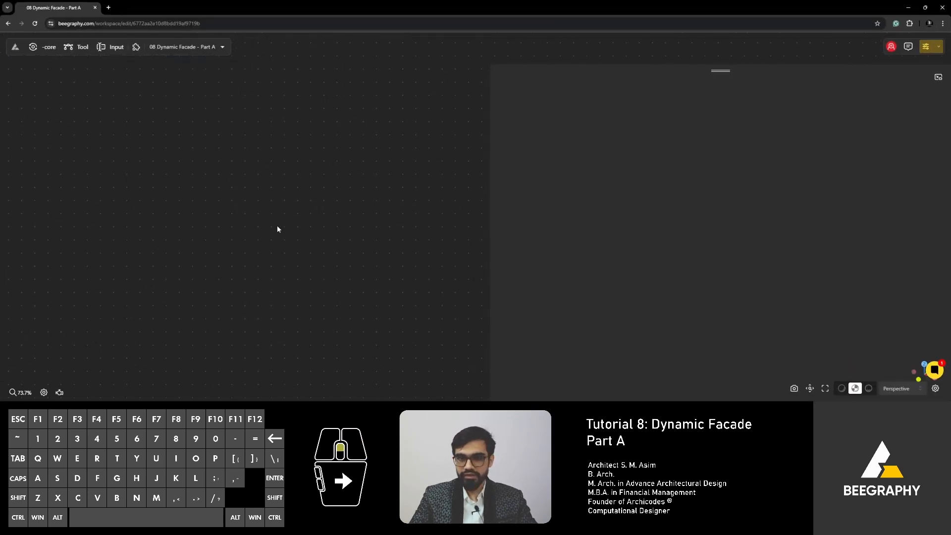
double_click(229, 214)
type("box")
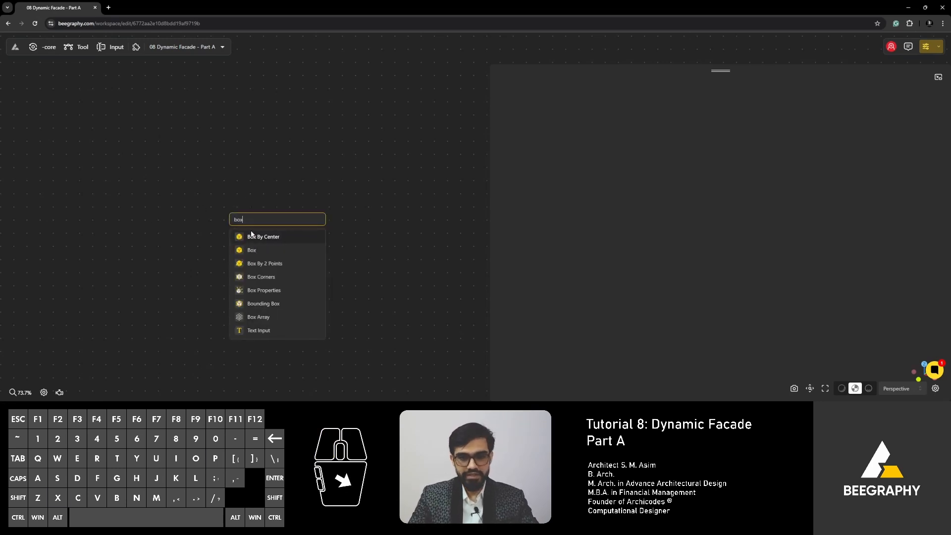
left_click(267, 253)
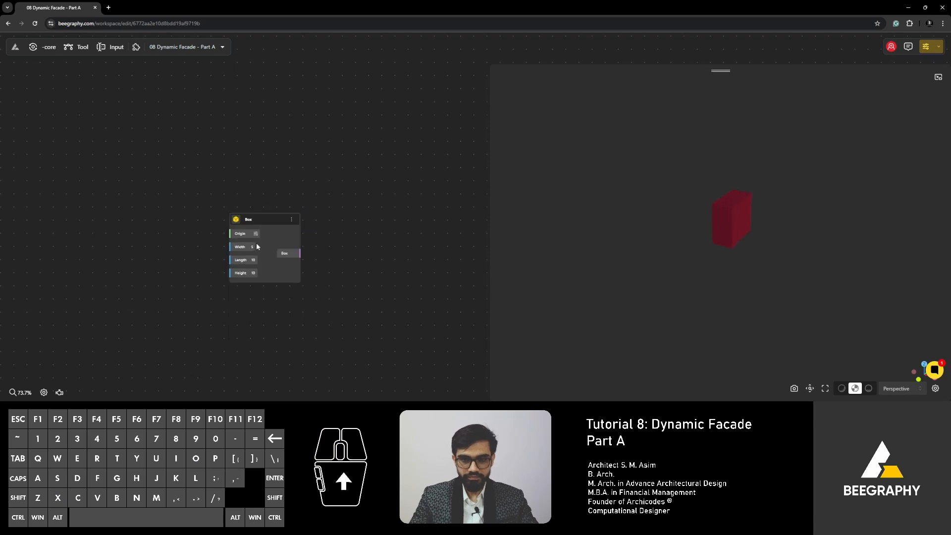
scroll(630, 258, "down", 2)
left_click_drag(628, 261, 564, 270)
- Move the Box node toward the canvas's upper left to leave room for further nodes
left_click_drag(250, 220, 150, 187)
left_click(371, 211)
mouse_move(614, 233)
right_mouse_down()
mouse_move(628, 236)
mouse_move(611, 244)
right_mouse_up()
left_click_drag(611, 244, 602, 236)
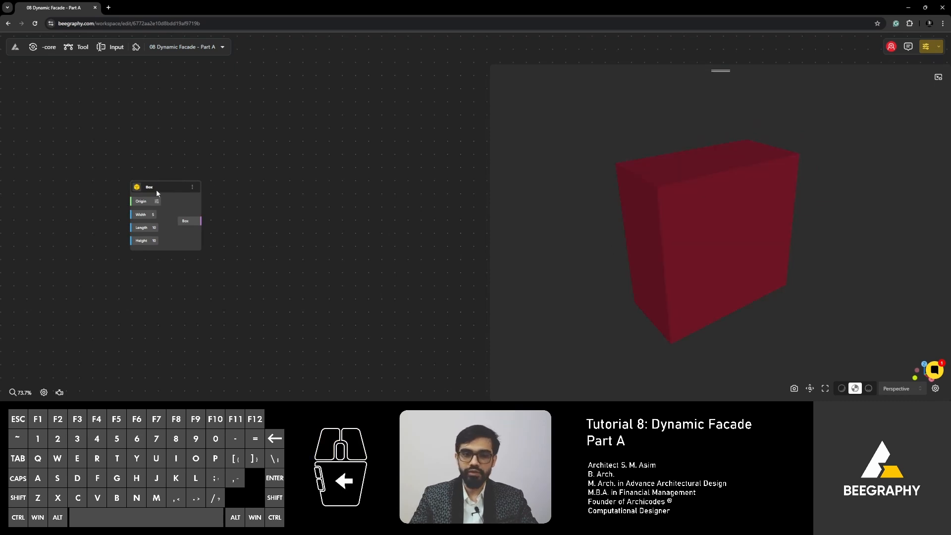
left_click_drag(156, 192, 117, 169)
left_click(254, 203)
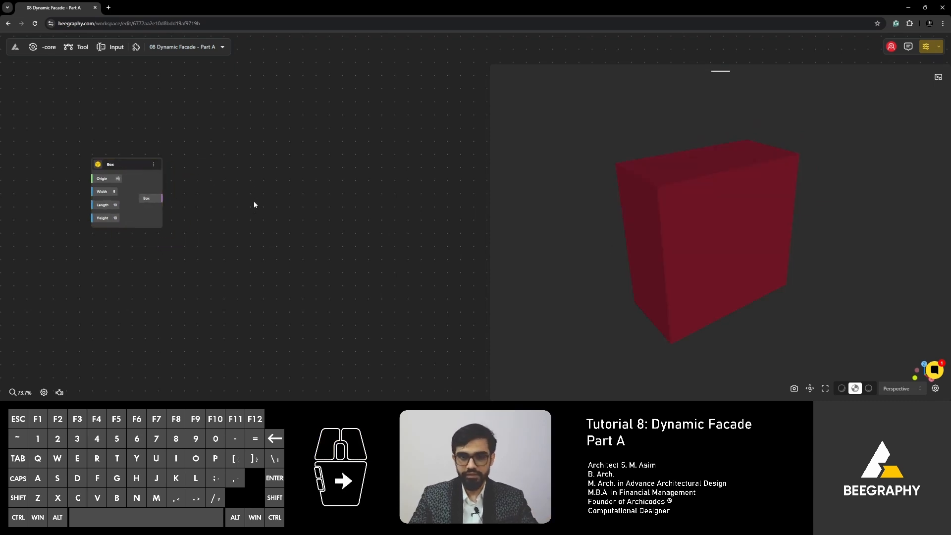
- Add a Deconstruct Solid node to the canvas beside the Box node
double_click(280, 210)
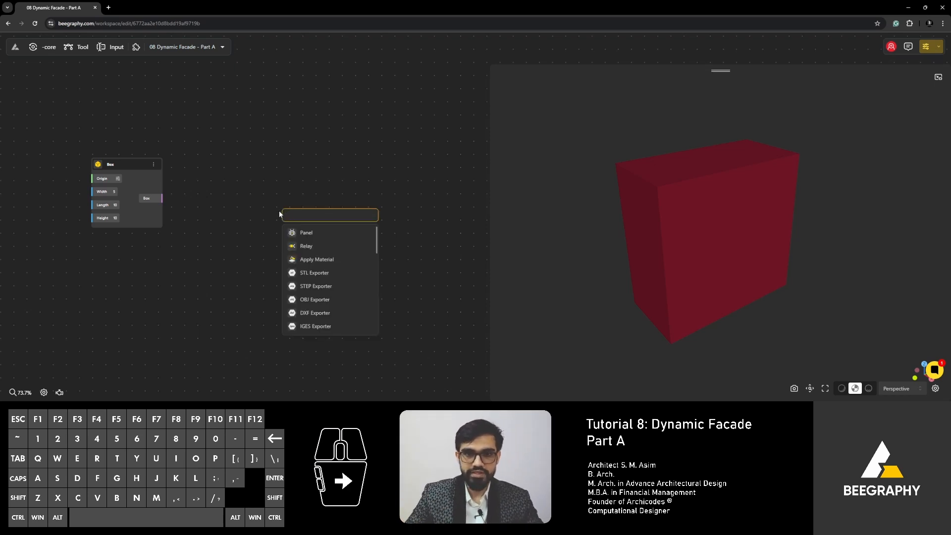
left_click(231, 143)
scroll(132, 198, "up", 3)
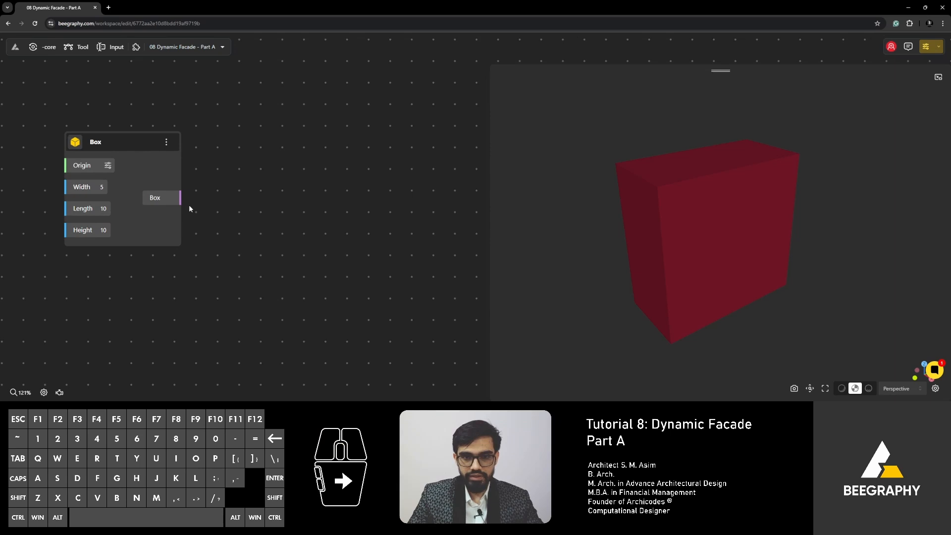
double_click(268, 220)
type("d")
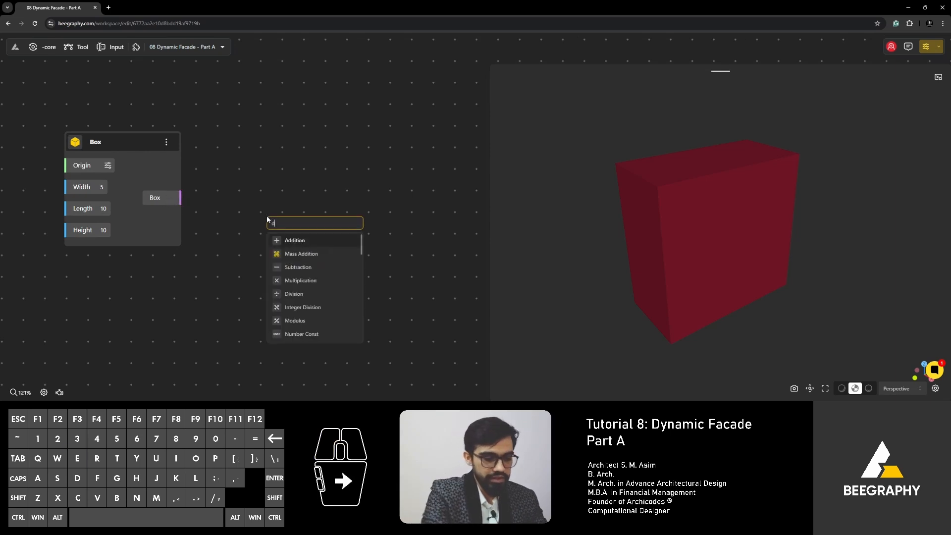
type("econstruct")
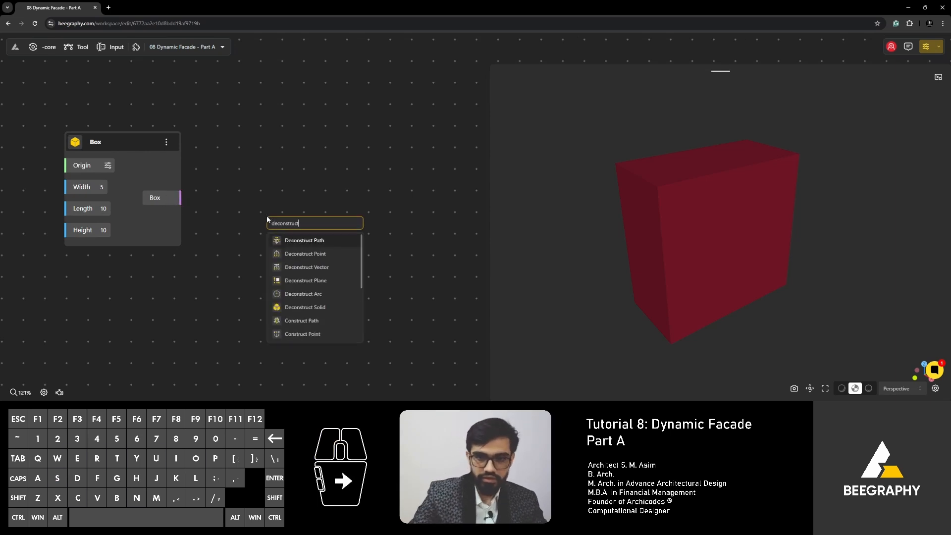
left_click(305, 306)
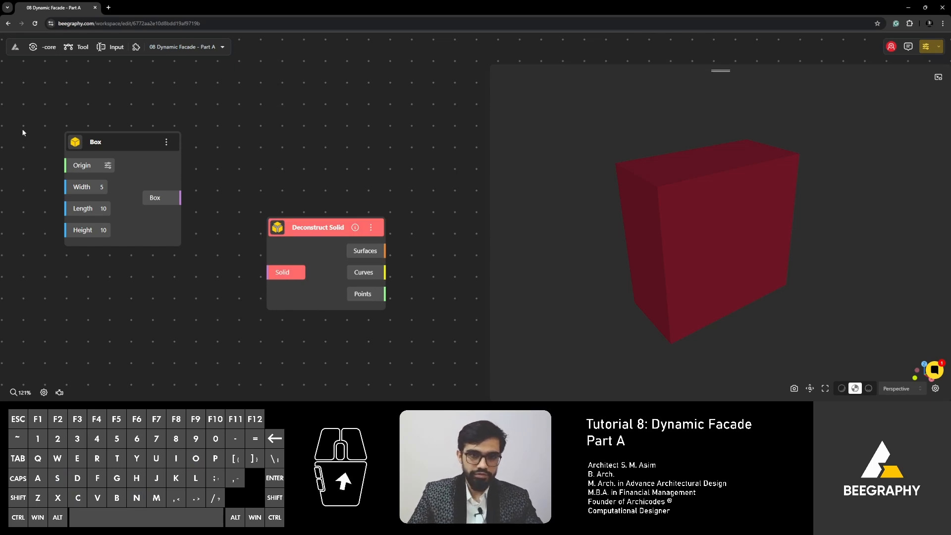
- Connect the Box output to the Solid input of Deconstruct Solid and align the two nodes
left_click_drag(147, 205, 147, 236)
scroll(149, 236, "up", 2)
right_click_drag(165, 244, 174, 249)
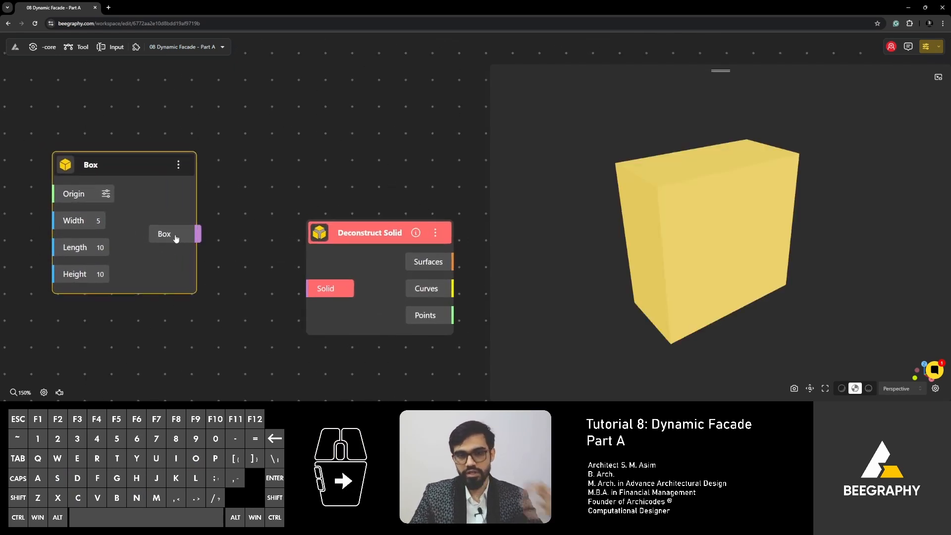
left_click(215, 226)
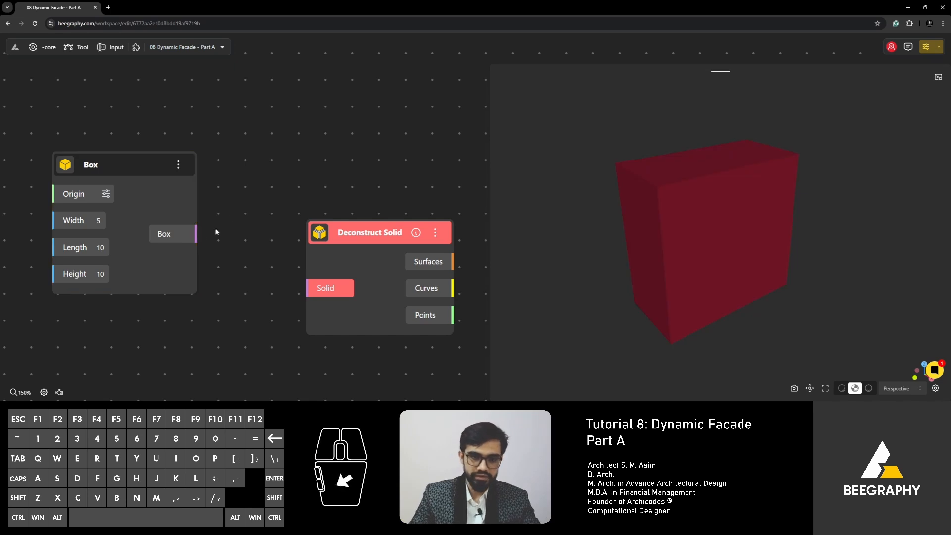
left_click_drag(200, 234, 307, 288)
left_click_drag(349, 229, 340, 189)
left_click(276, 308)
scroll(360, 312, "down", 3)
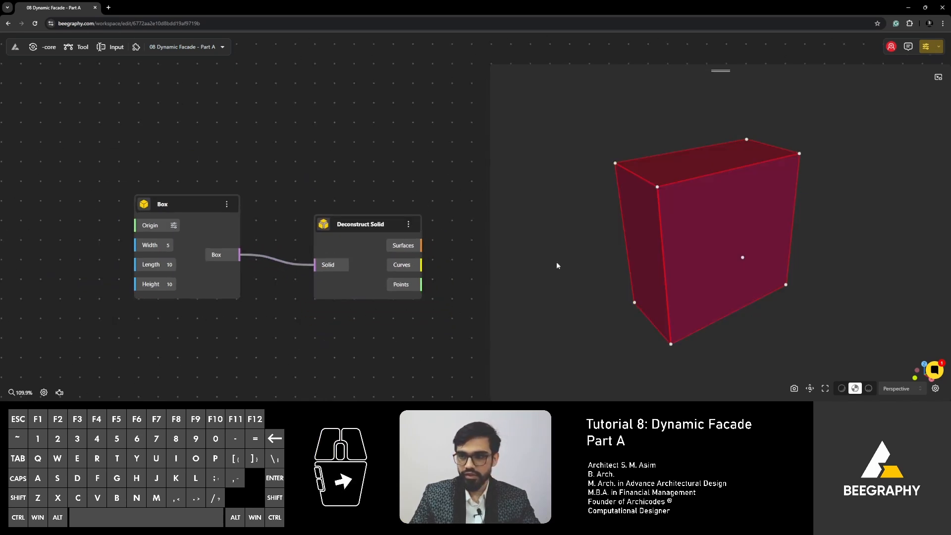
- Examine the deconstructed box's surfaces, edges and corner points, and shift the Deconstruct Solid node slightly up and left
right_click_drag(606, 252, 569, 263)
left_click_drag(569, 263, 632, 197)
right_click_drag(547, 210, 617, 245)
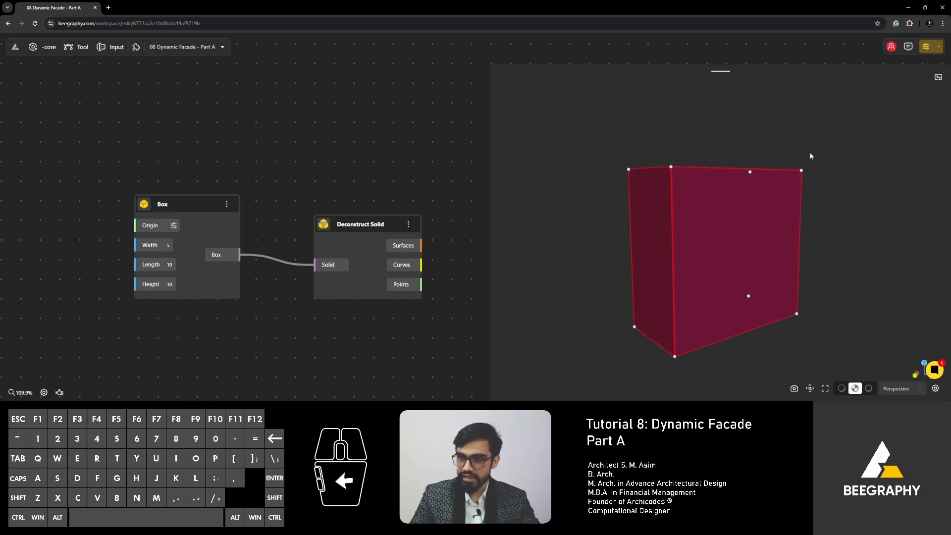
right_click_drag(380, 162, 310, 155)
scroll(366, 244, "up", 3)
right_click_drag(366, 244, 257, 233)
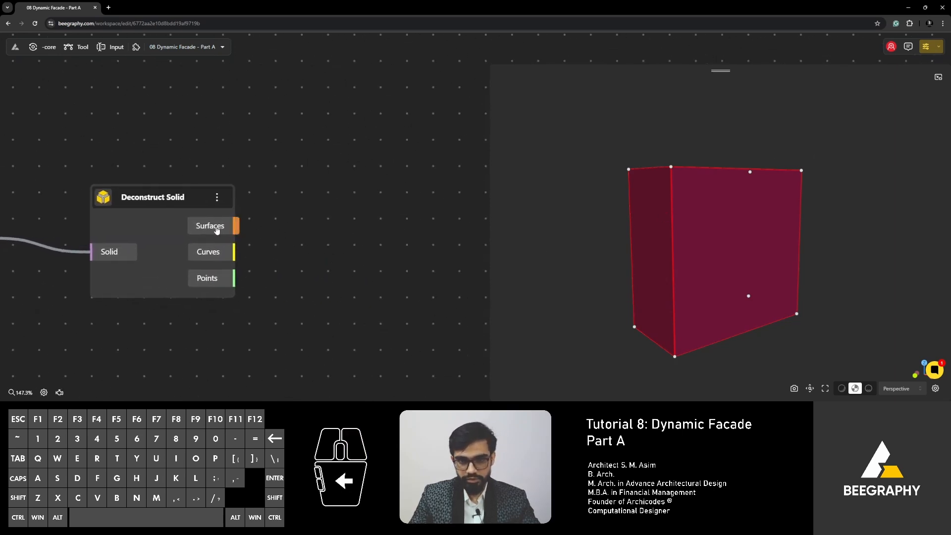
left_click_drag(221, 211, 210, 197)
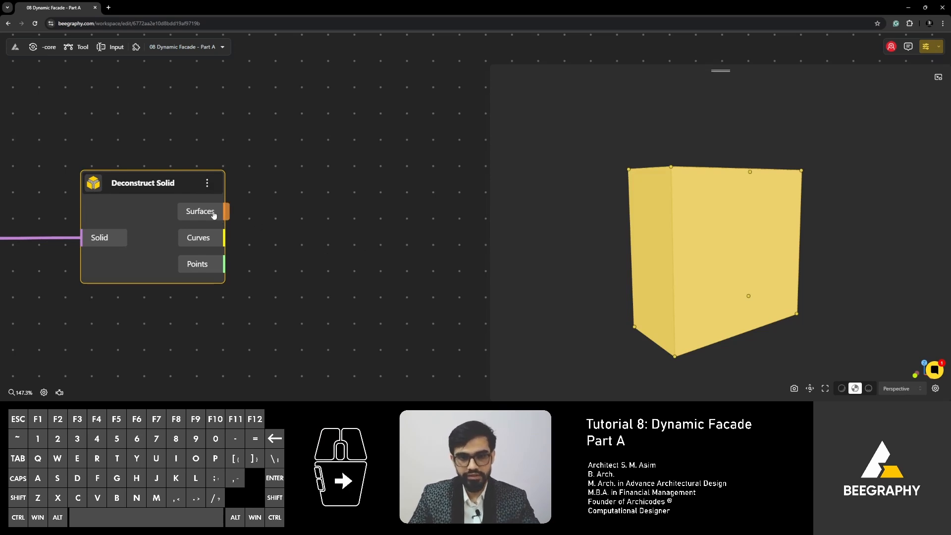
- Inspect the Surfaces output of Deconstruct Solid with a temporary Panel node, and delete that Panel
double_click(335, 236)
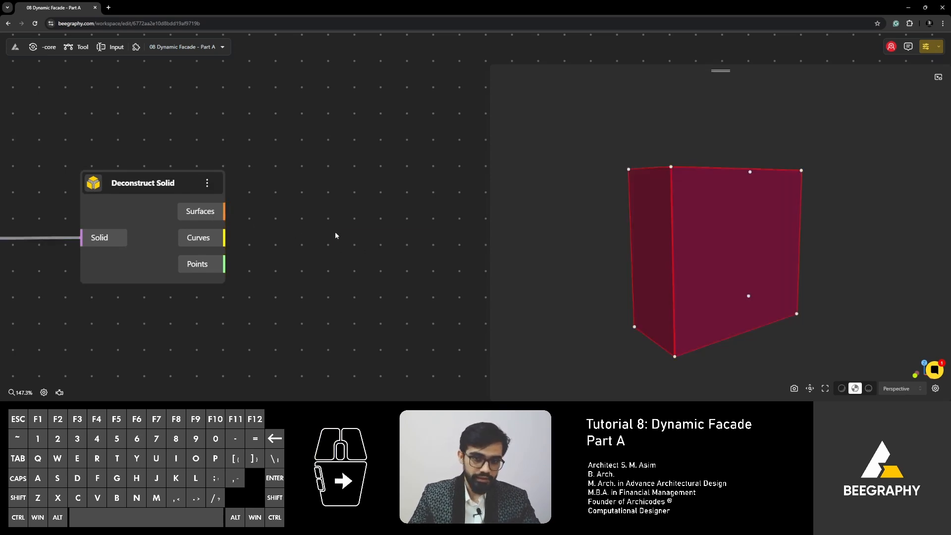
type("panel")
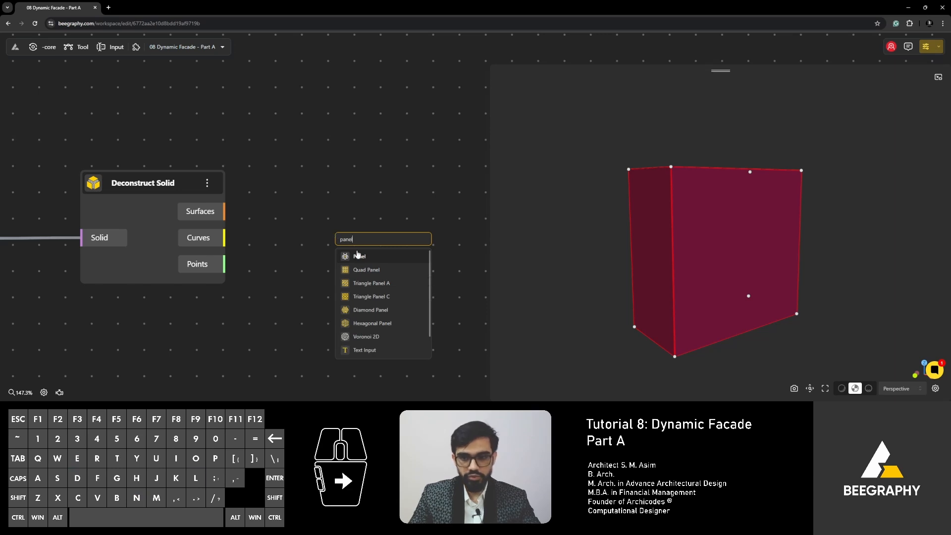
left_click(358, 256)
left_click_drag(225, 212, 347, 279)
left_click_drag(375, 244, 351, 154)
left_click(326, 218)
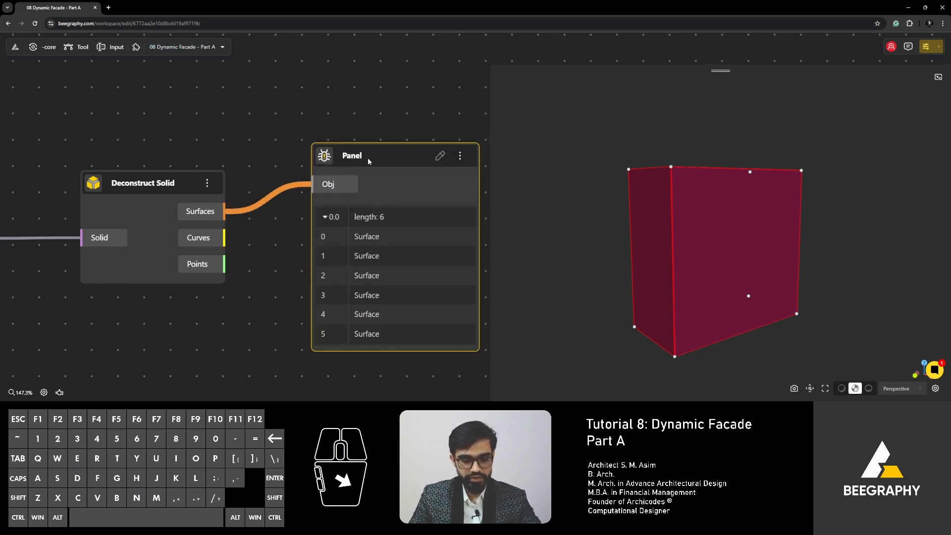
key("Delete")
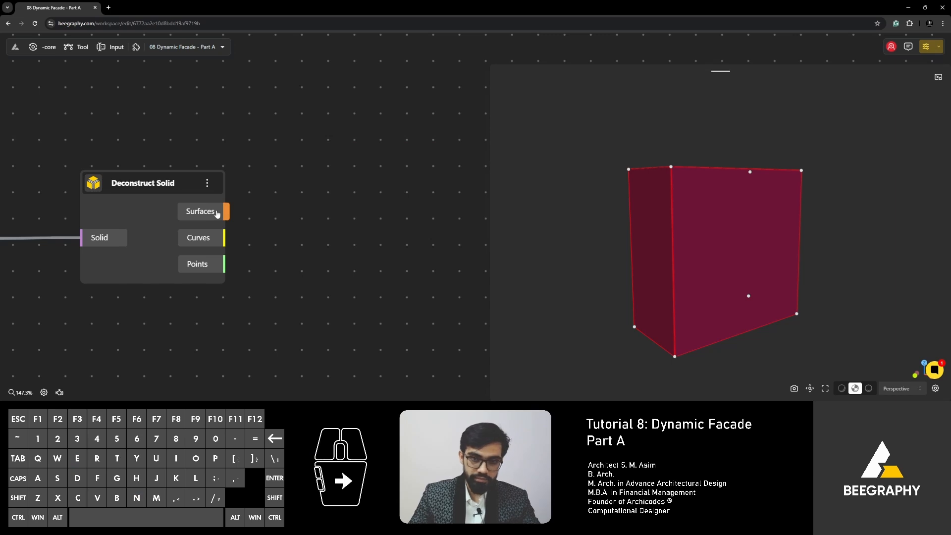
- Try feeding the Surfaces output into a second Deconstruct Solid node, and delete that second node
left_click_drag(217, 214, 379, 194)
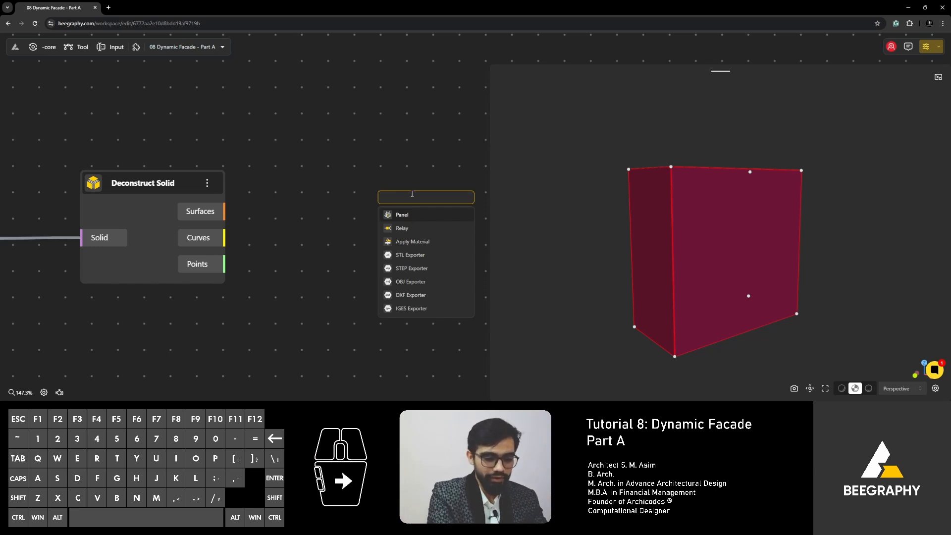
type("decon")
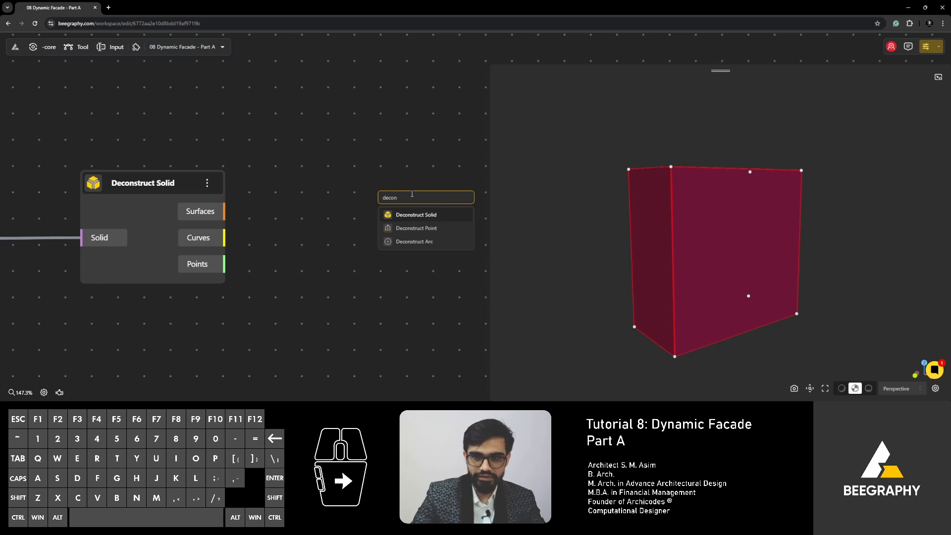
left_click(431, 215)
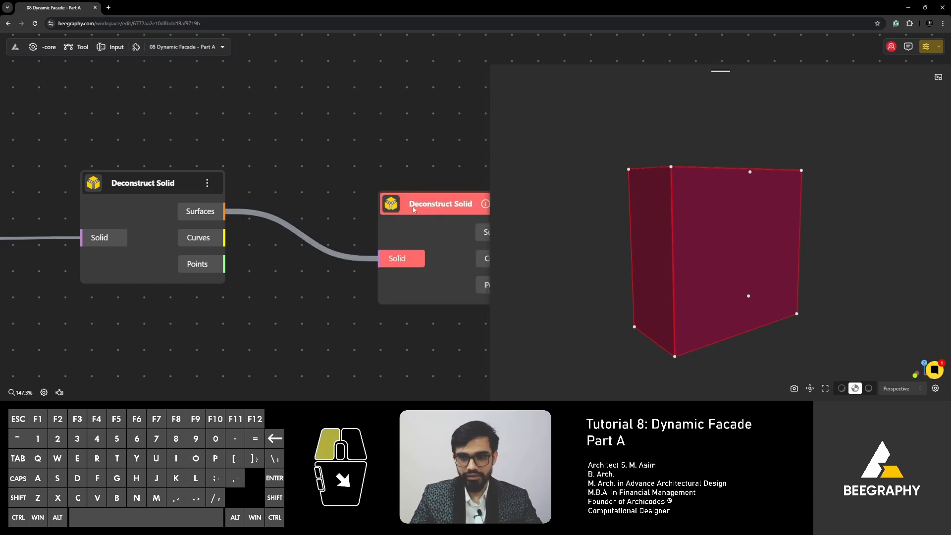
left_click_drag(413, 207, 342, 154)
scroll(275, 198, "down", 3)
right_click_drag(285, 258, 241, 267)
scroll(281, 193, "up", 3)
left_click_drag(282, 170, 318, 181)
key("Delete")
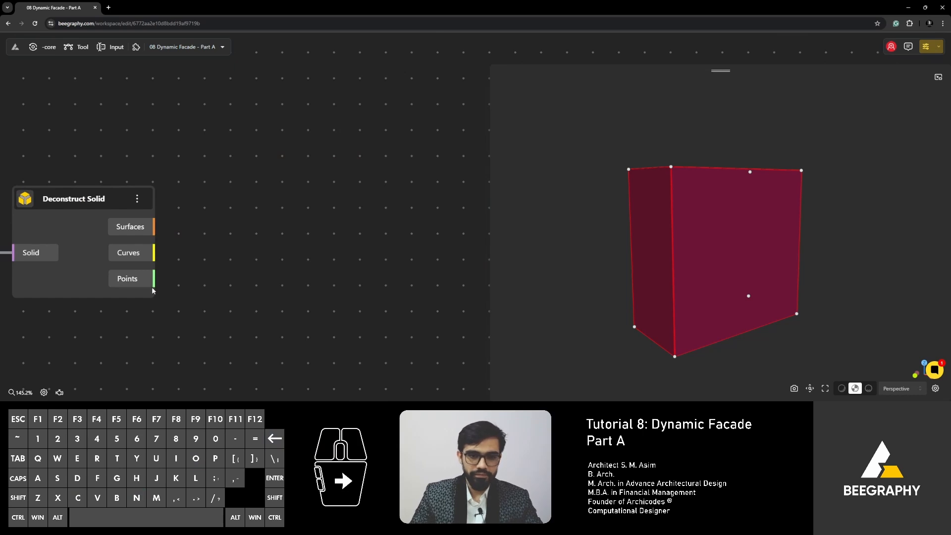
- Try drawing a curve through the Points output with an Interpolate node, and delete the Interpolate node
left_click_drag(155, 279, 315, 238)
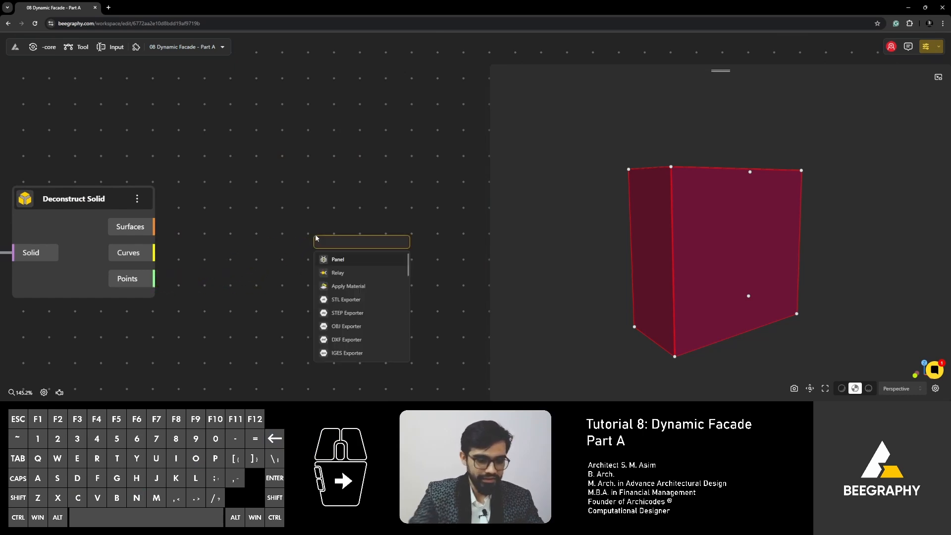
type("inter")
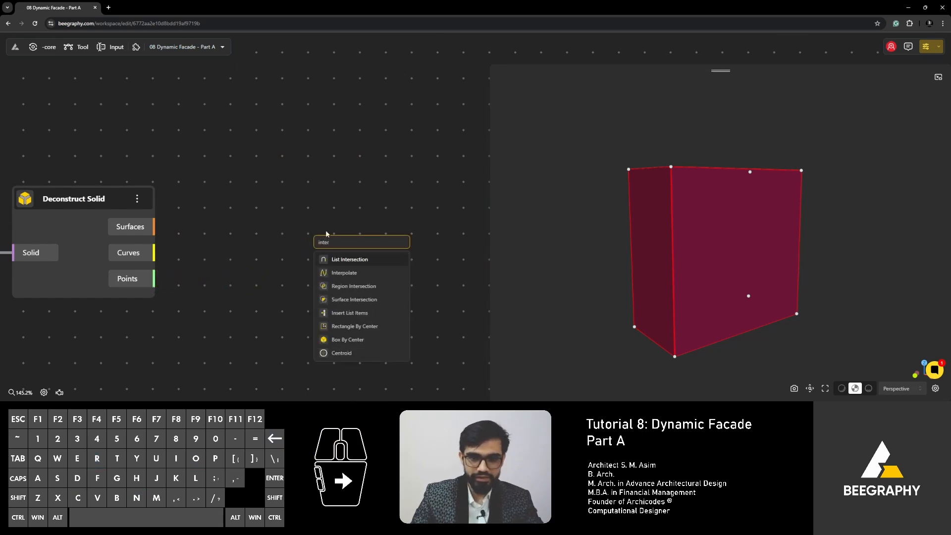
left_click(344, 273)
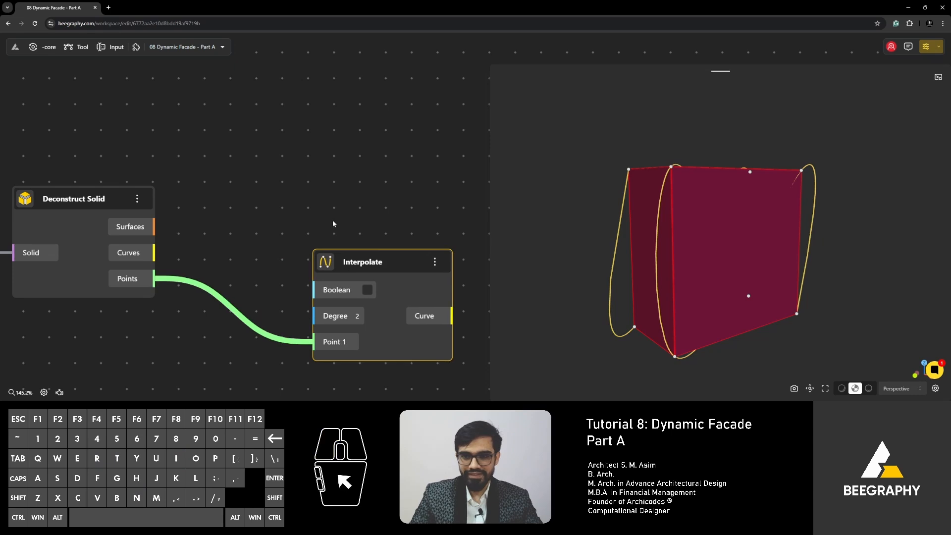
scroll(334, 223, "down", 4)
left_click_drag(344, 237, 331, 223)
key("Delete")
right_click_drag(251, 229, 272, 239)
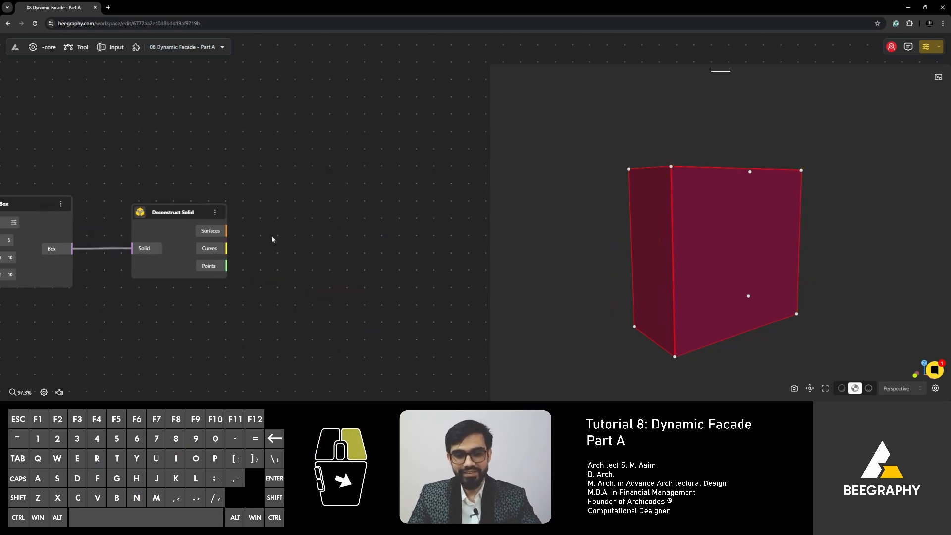
- Nudge the Deconstruct Solid node slightly and clear canvas space beside its outputs
scroll(272, 240, "up", 3)
left_click_drag(229, 227, 218, 227)
left_click(395, 257)
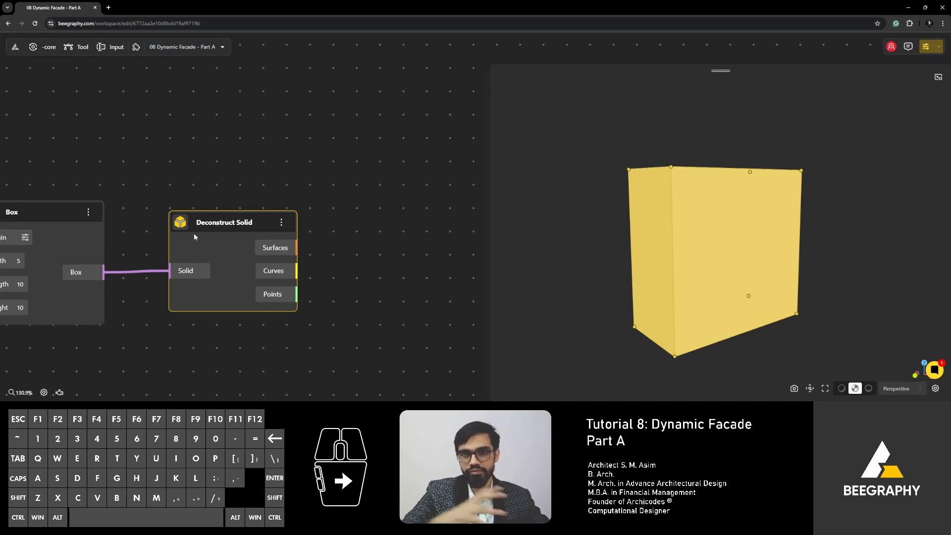
right_click_drag(194, 233, 200, 236)
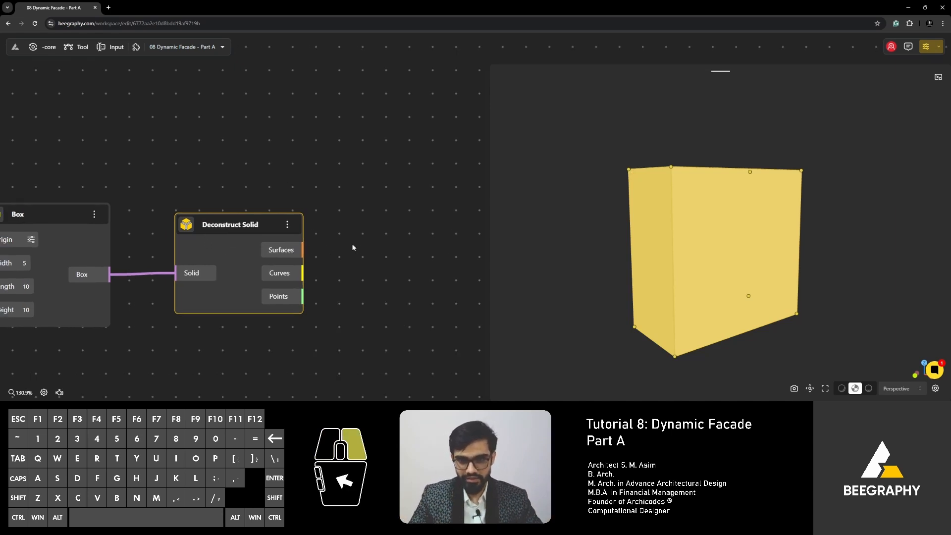
right_click_drag(352, 243, 247, 211)
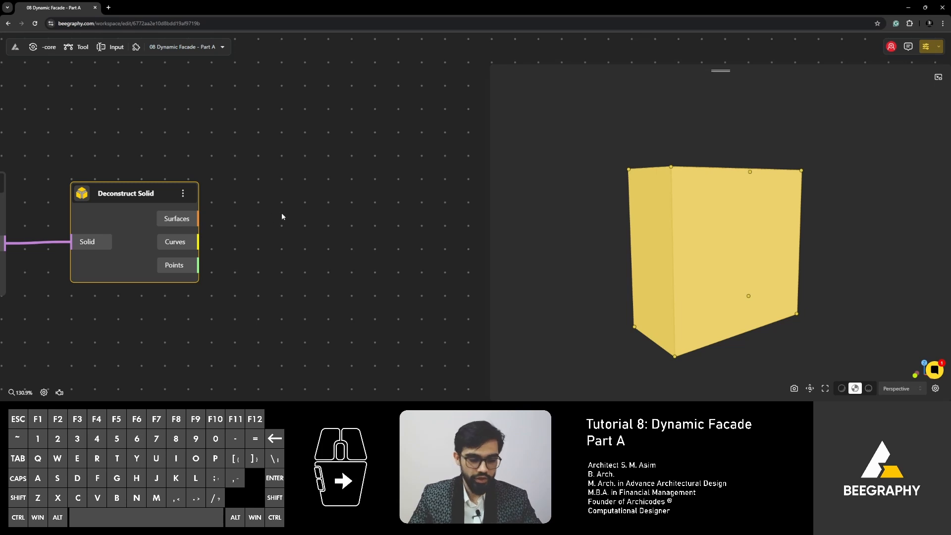
- Feed the Surfaces output into the List input of a new List Item node, aligned beside Deconstruct Solid
left_click_drag(198, 219, 293, 227)
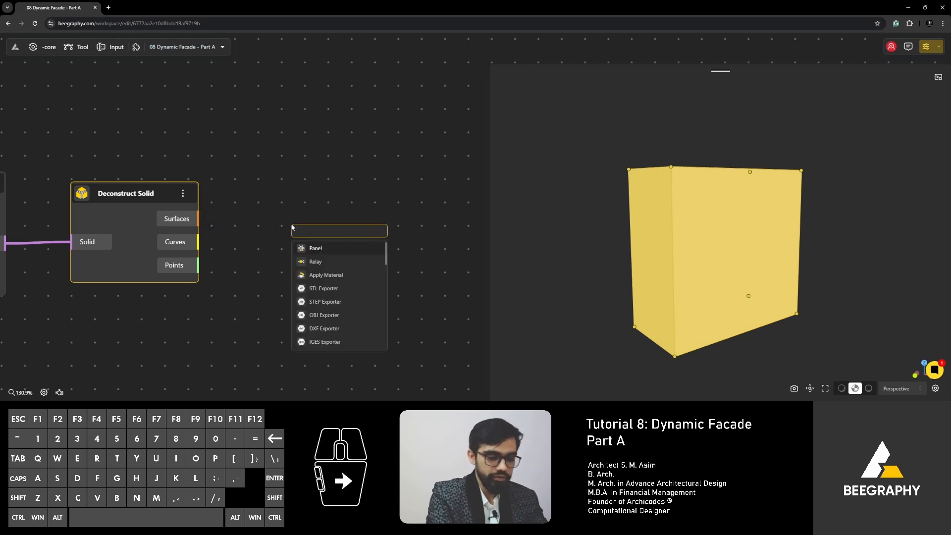
type("item")
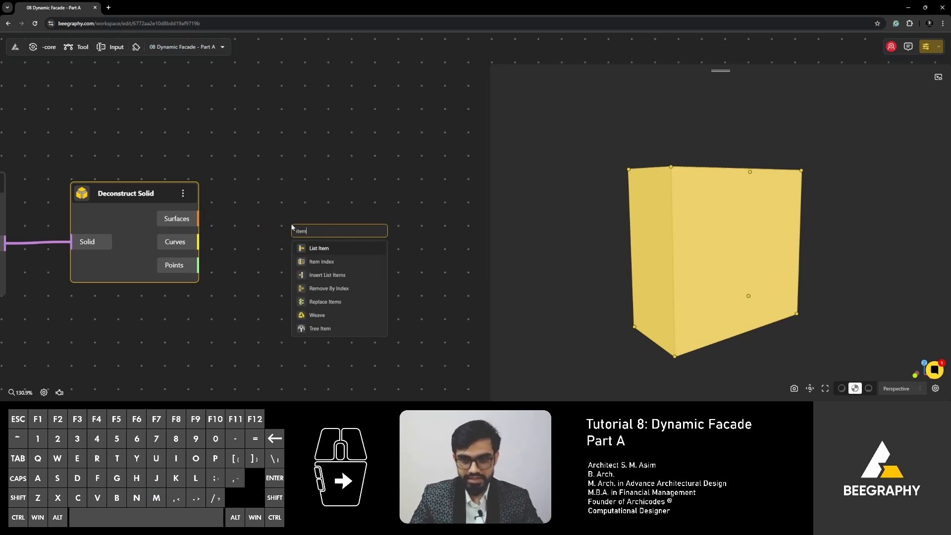
left_click(328, 251)
left_click_drag(333, 239, 343, 219)
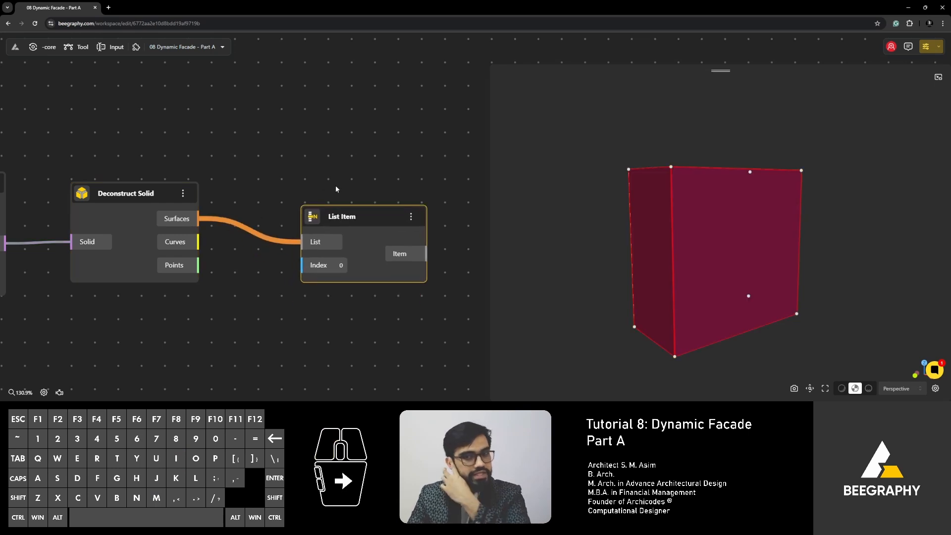
left_click_drag(340, 219, 375, 211)
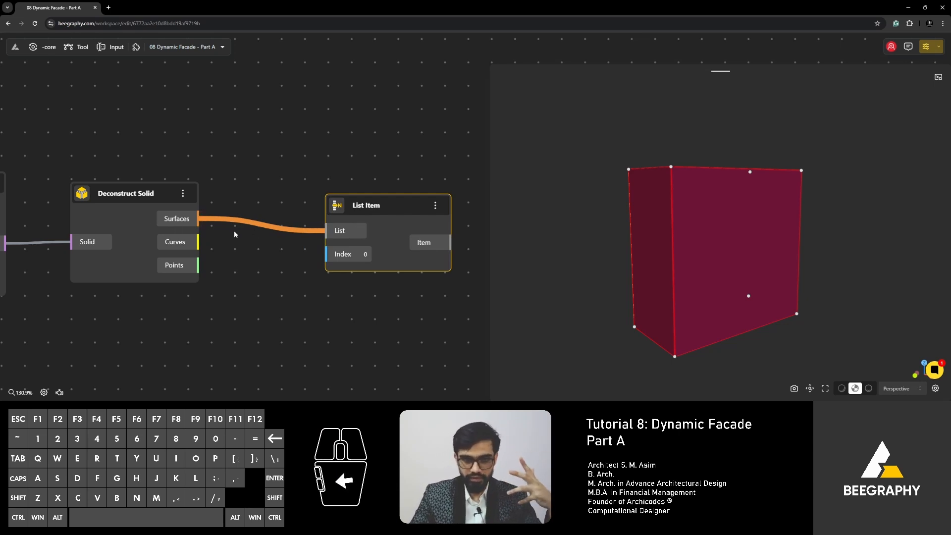
scroll(205, 226, "up", 1)
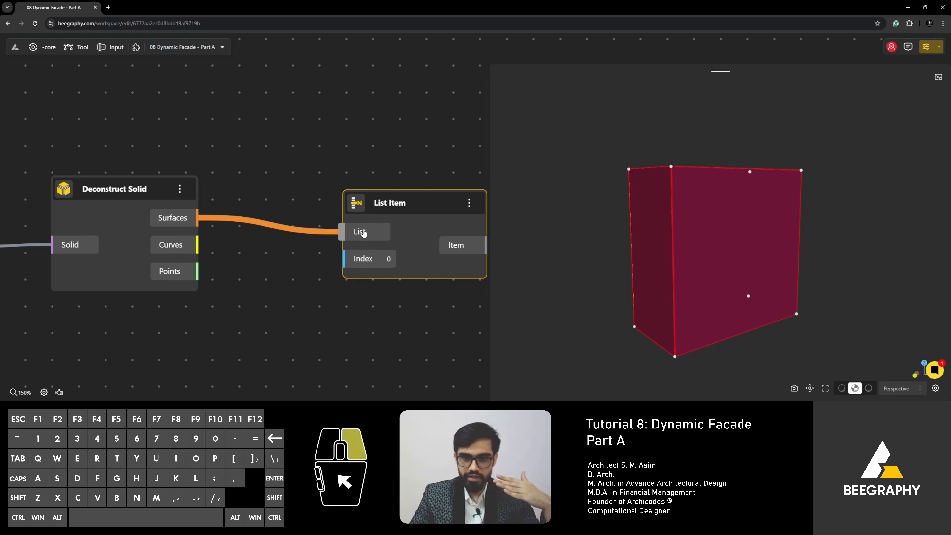
right_click_drag(364, 234, 350, 210)
left_click_drag(367, 182, 371, 166)
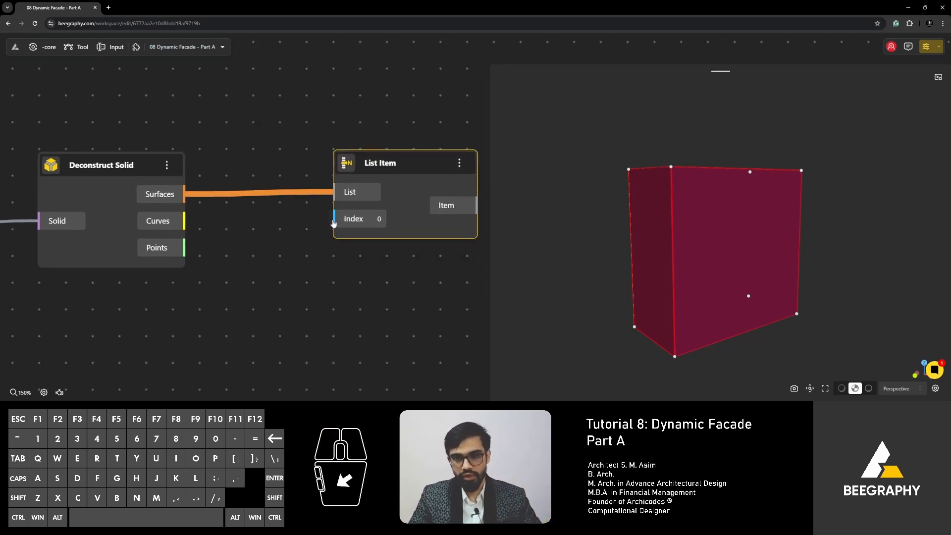
double_click(272, 258)
type("4")
key("Return")
left_click_drag(346, 266, 216, 285)
key("Delete")
- Add a Range Input node with value 4 and connect its Number output to the Index of List Item
double_click(244, 281)
type("4")
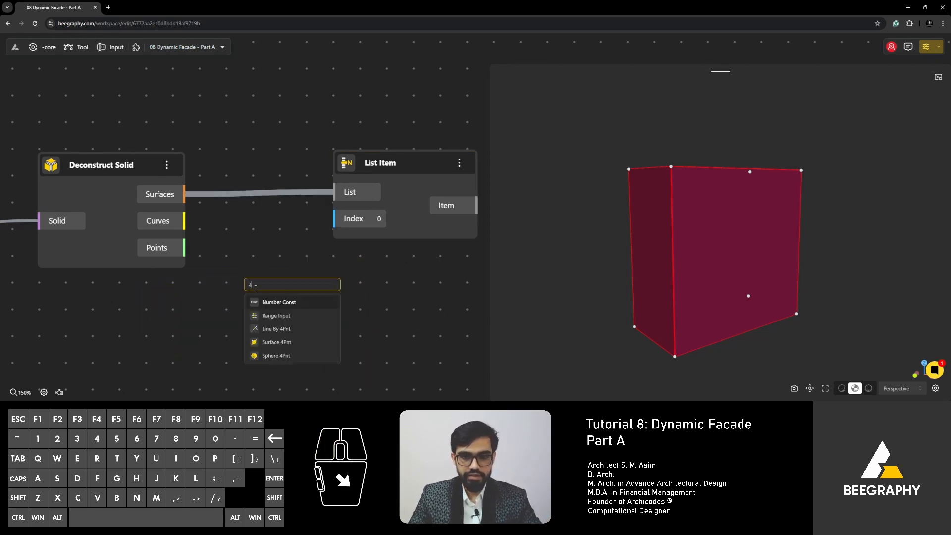
left_click(273, 315)
left_click_drag(360, 260, 334, 219)
- Hide the previews of the Box and Deconstruct Solid nodes together so only the List Item surface is drawn
scroll(289, 172, "down", 4)
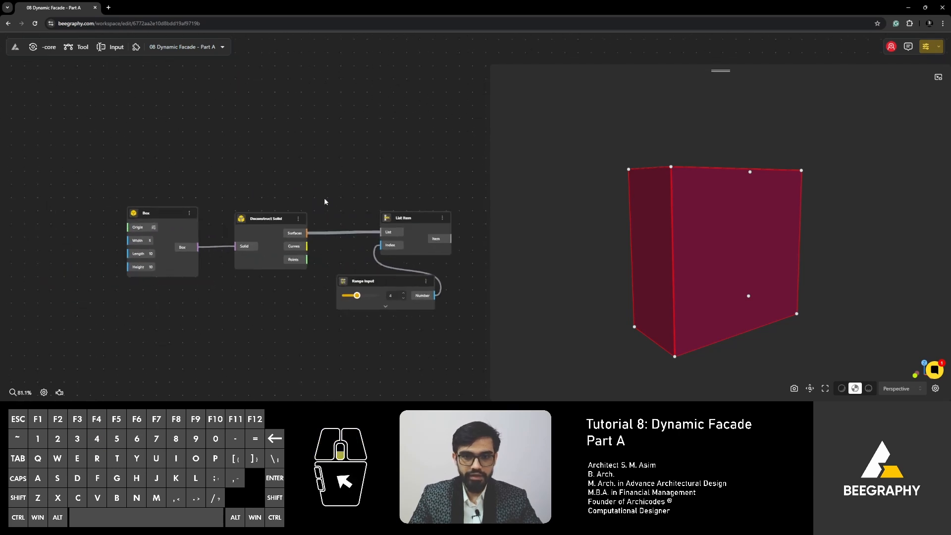
left_click_drag(324, 198, 141, 276)
right_click(261, 220)
left_click(278, 229)
left_click(382, 148)
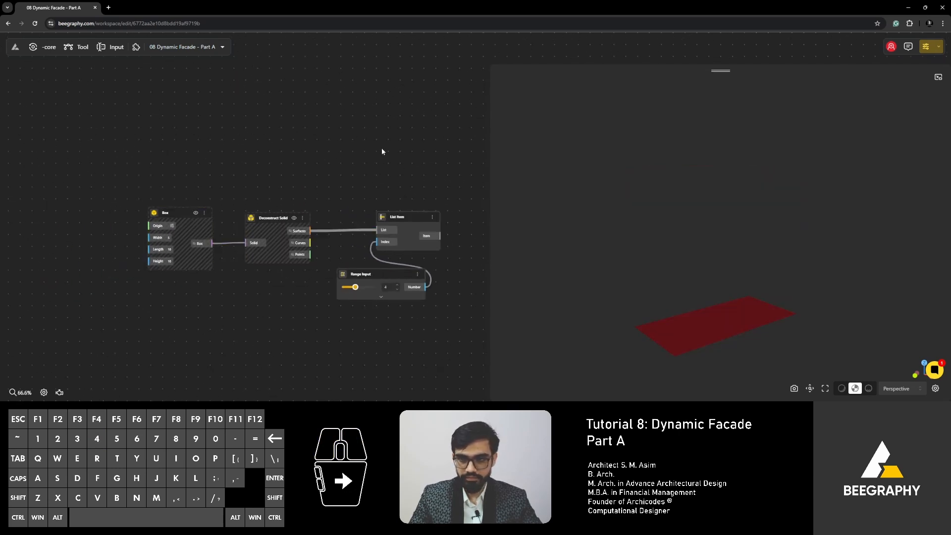
- Move the List Item node to the right of the Range Input node
right_click_drag(402, 183, 269, 189)
scroll(270, 193, "up", 3)
left_click_drag(268, 230, 378, 228)
right_click_drag(303, 210, 311, 153)
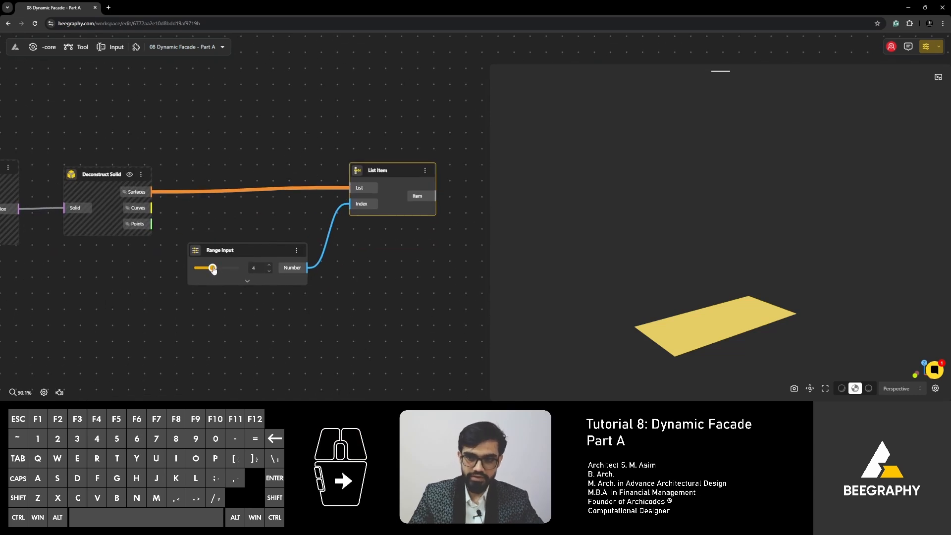
- Set the Range Input to 0, orbit around the chosen surface, and change the value to 1
left_click_drag(213, 269, 196, 269)
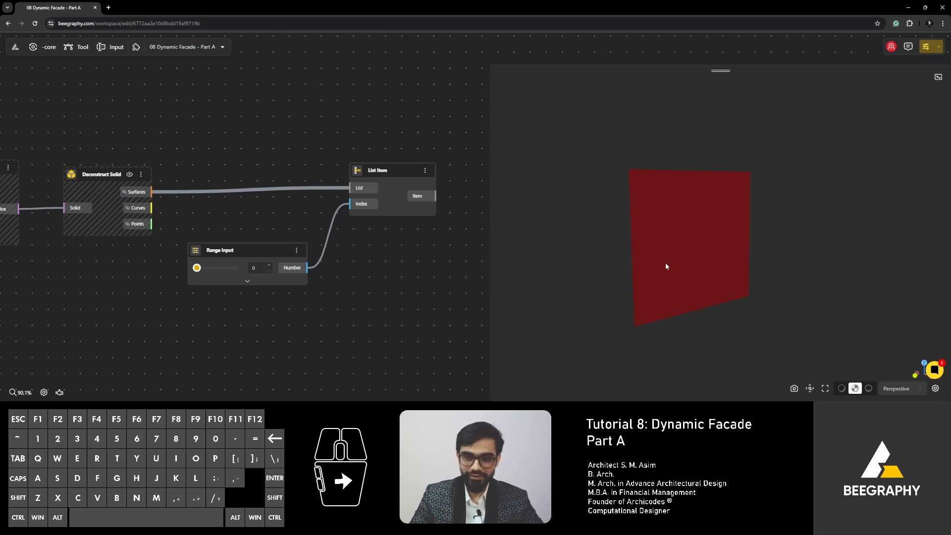
right_click(651, 294)
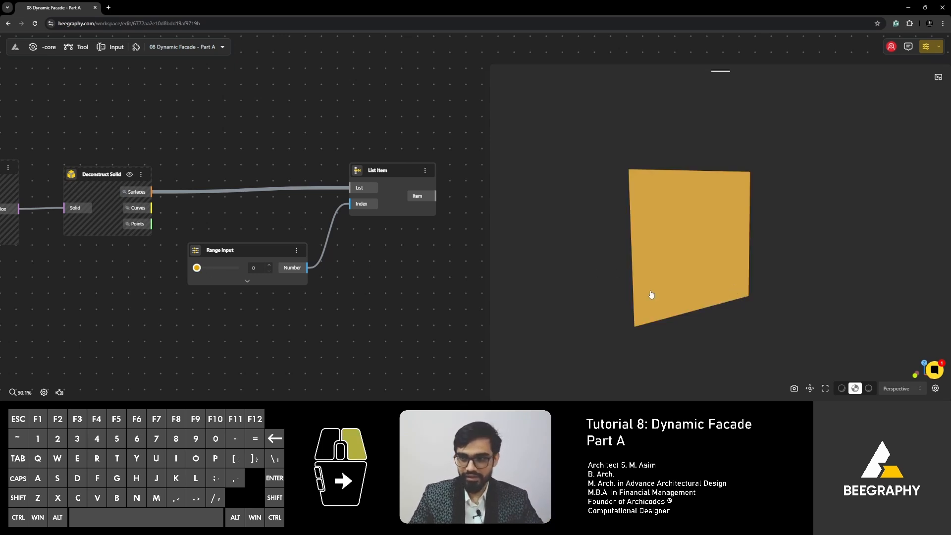
left_click_drag(651, 294, 662, 294)
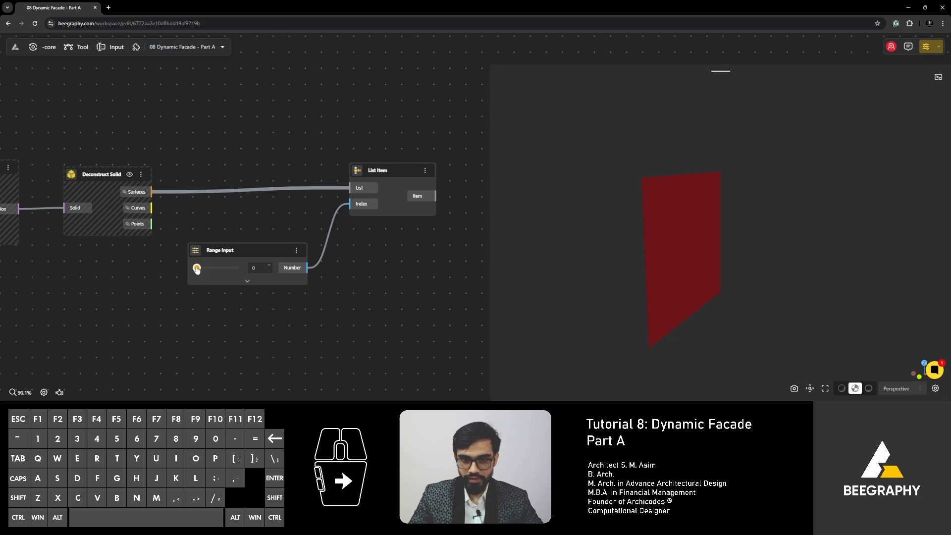
left_click_drag(197, 268, 200, 271)
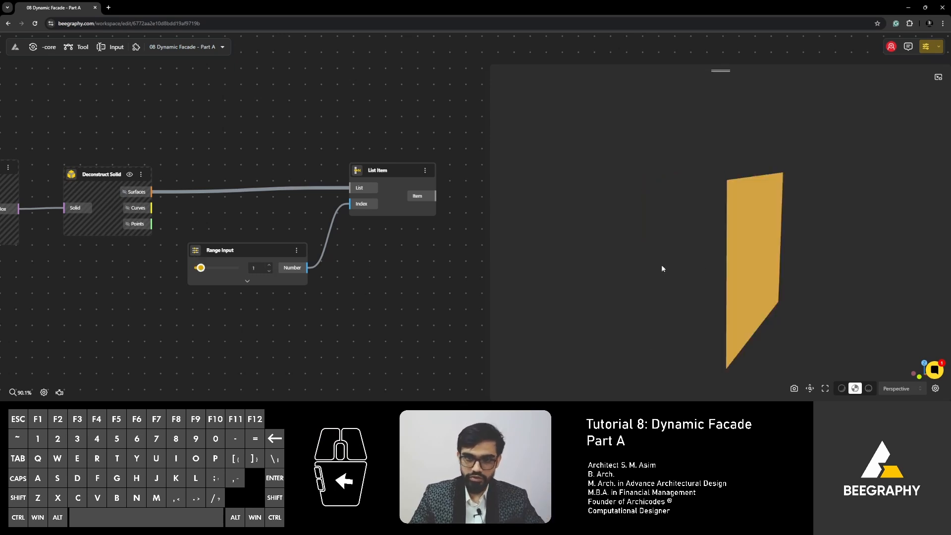
- Show the Deconstruct Solid preview and select List Item to compare the chosen surface with the whole box
left_click(130, 175)
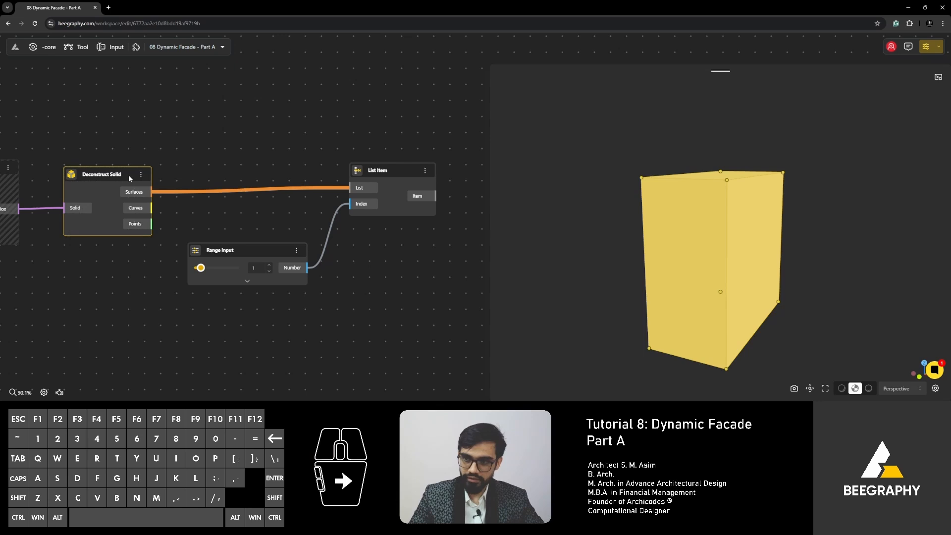
left_click(259, 154)
right_click_drag(684, 241, 666, 234)
left_click(393, 171)
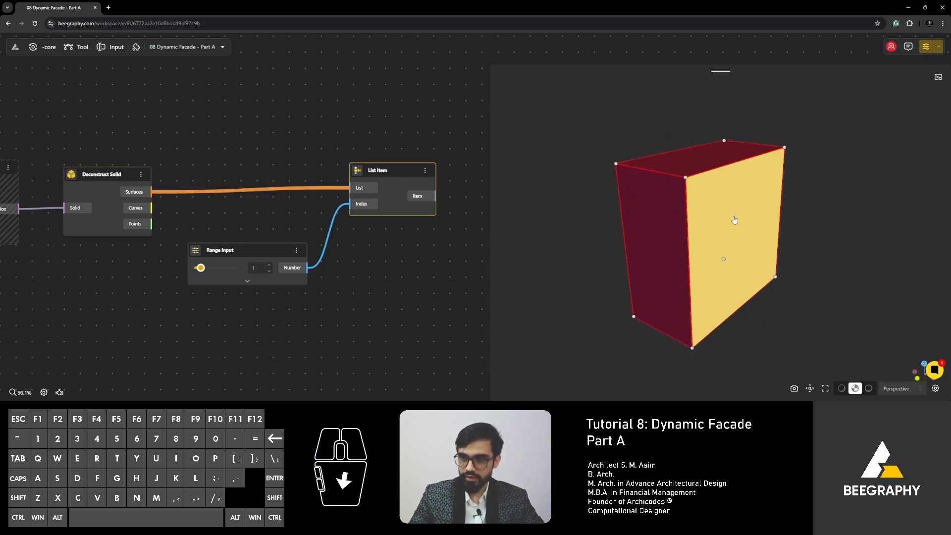
- Move the List Item node slightly down and further right, away from the Range Input node
right_click_drag(297, 160, 128, 164)
left_click_drag(208, 175, 226, 192)
left_click(260, 168)
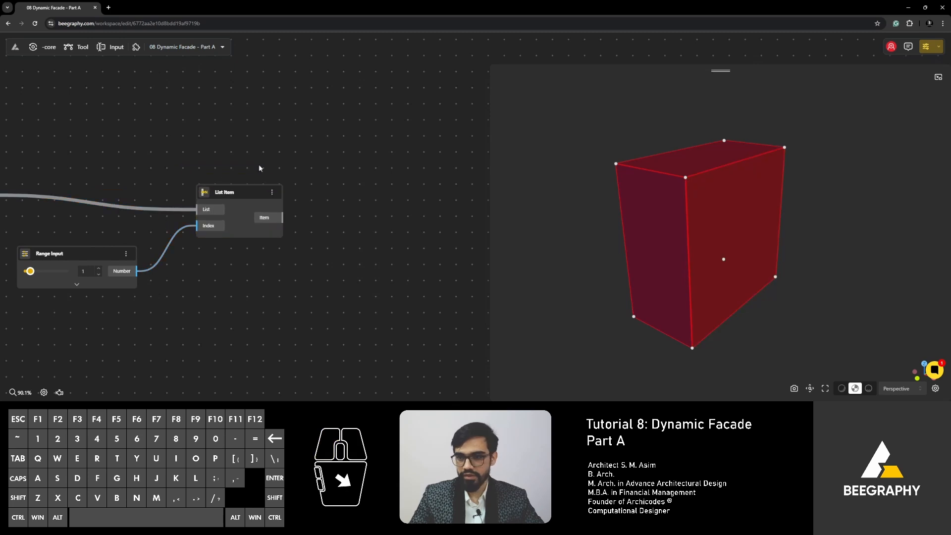
scroll(684, 263, "down", 1)
scroll(684, 263, "down", 1)
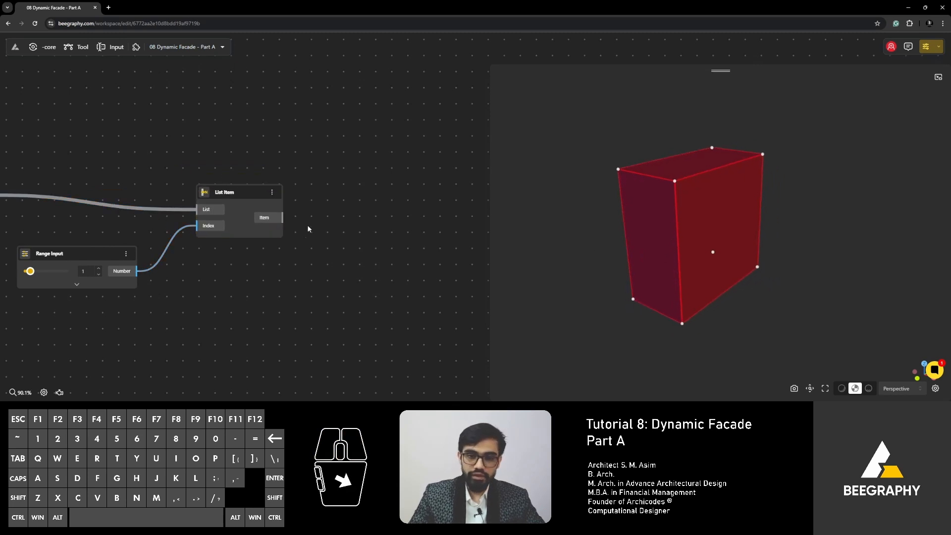
left_click_drag(245, 193, 293, 195)
scroll(289, 249, "down", 3)
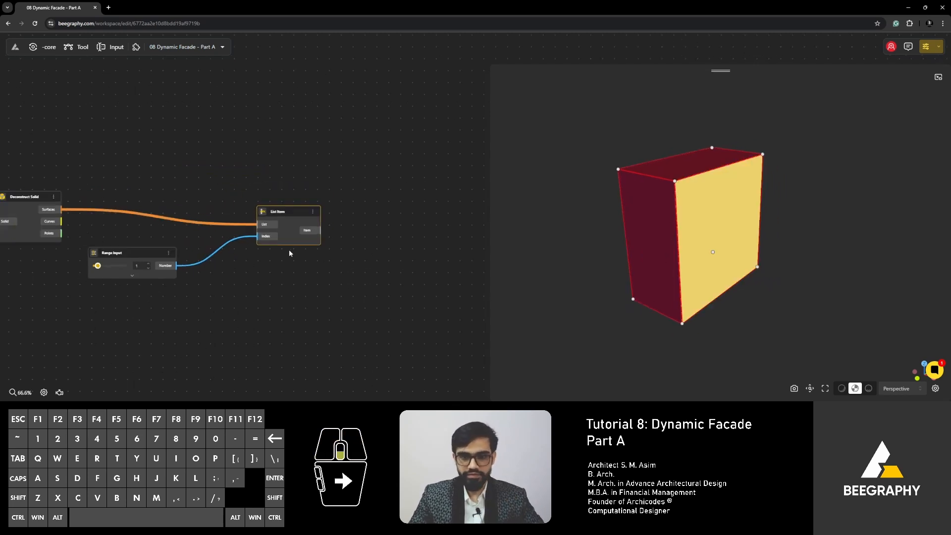
- Hide the Deconstruct Solid preview and show the Box preview instead
right_click_drag(134, 173, 327, 180)
right_click(213, 206)
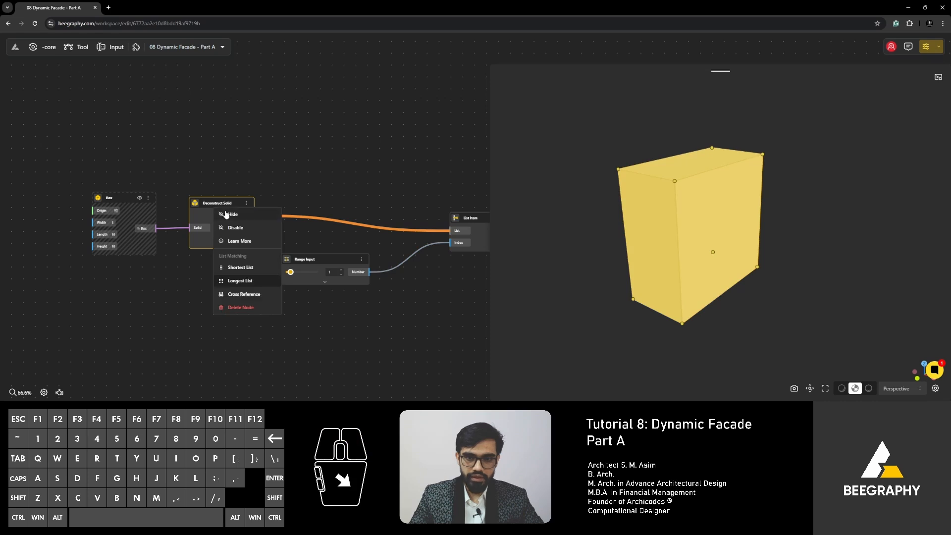
left_click(225, 214)
left_click(141, 198)
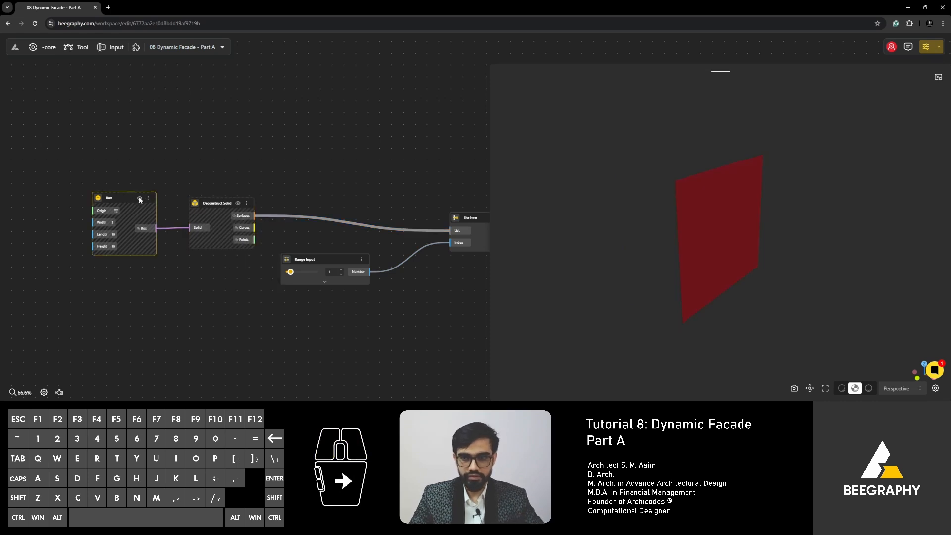
right_click_drag(392, 175, 302, 168)
left_click(30, 191)
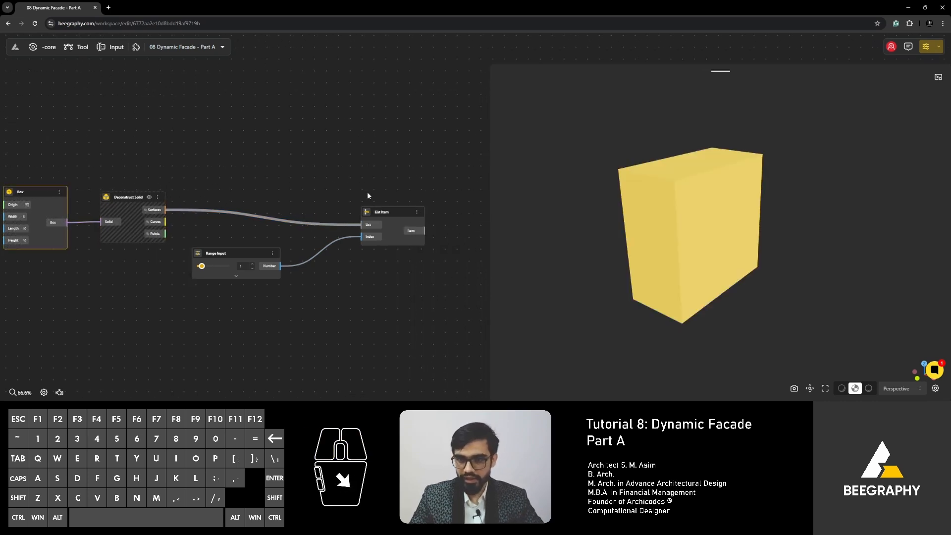
- Select the List Item node to highlight the chosen surface against the visible box
left_click(391, 213)
left_click(351, 162)
right_click_drag(351, 162, 201, 150)
left_click(221, 195)
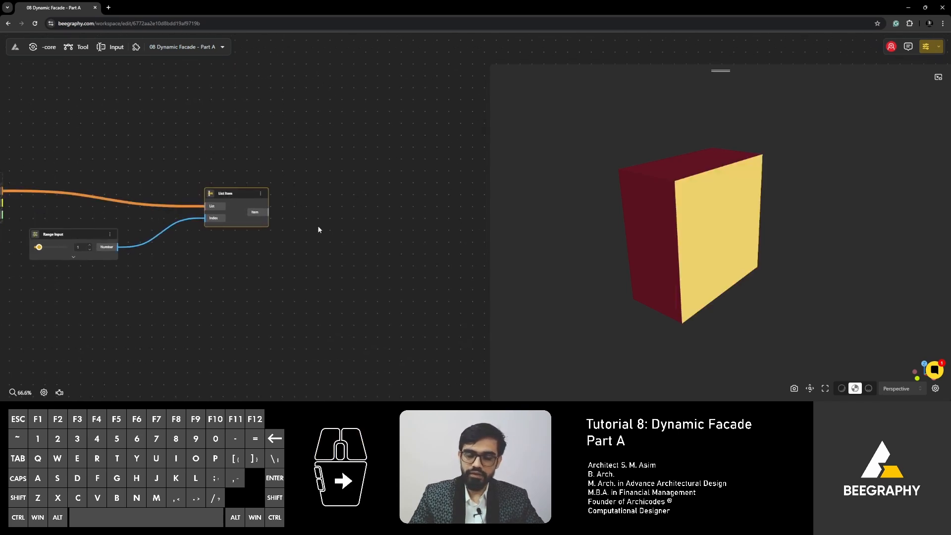
right_click_drag(343, 242, 330, 241)
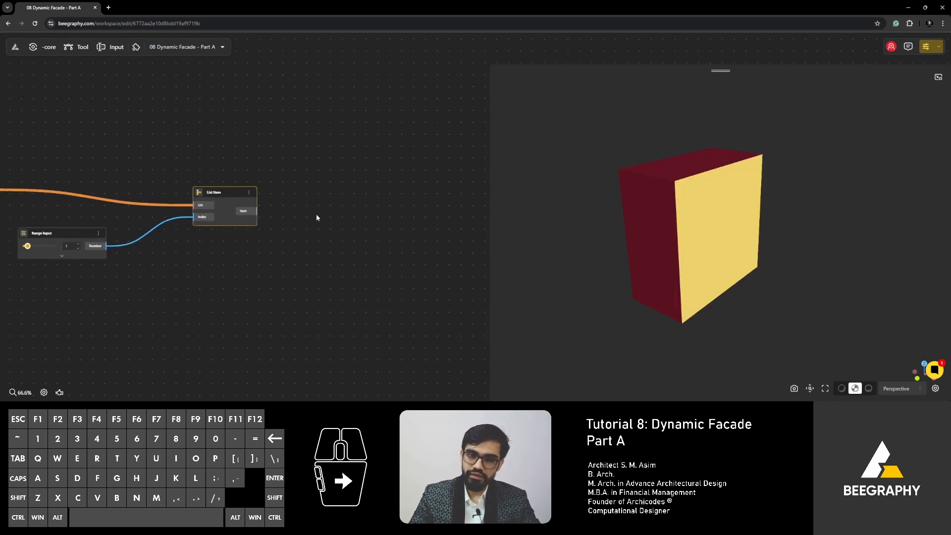
- Add a Quad Panel node and connect the List Item output to its Surface input
double_click(327, 242)
type("pan")
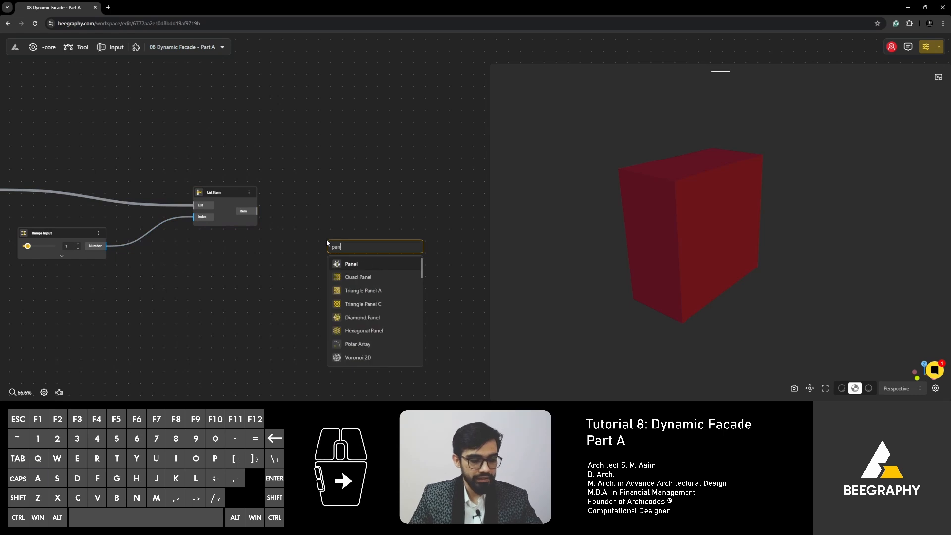
type("el")
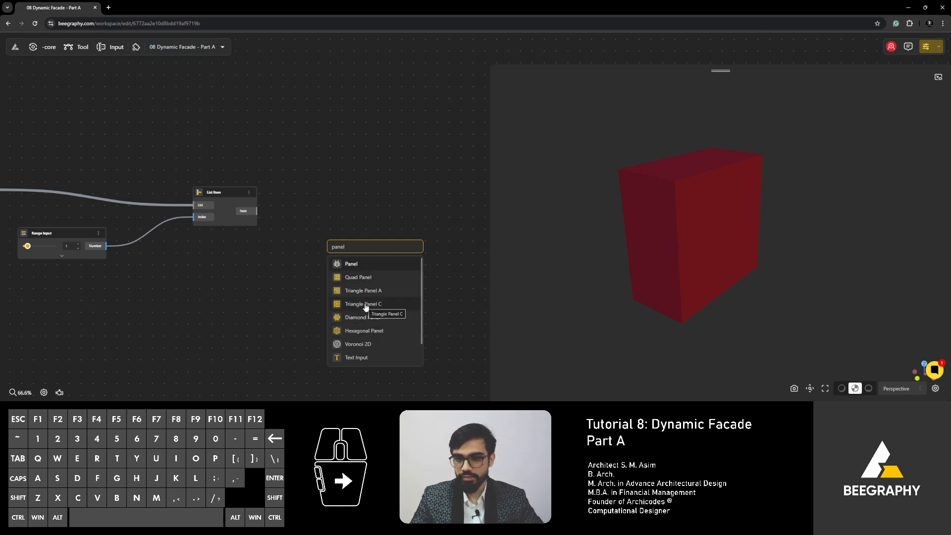
left_click(358, 278)
left_click_drag(256, 211, 368, 120)
- Add a Hexagonal Panel node below Quad Panel and feed its Surface input from the List Item output
double_click(334, 233)
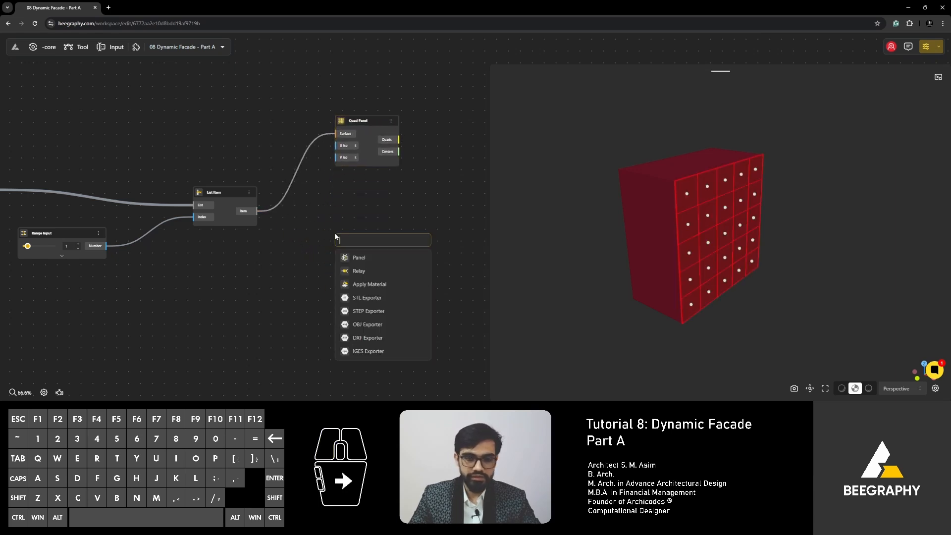
type("panel")
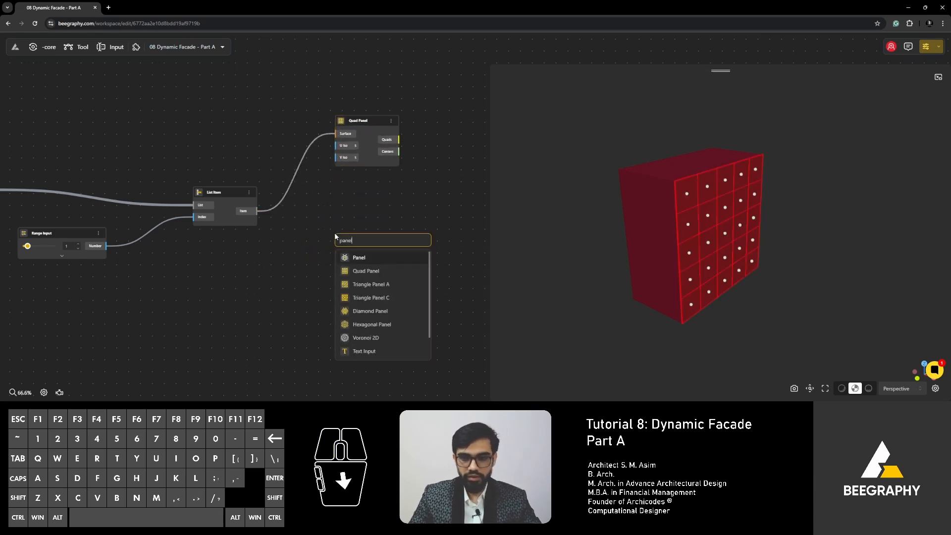
left_click(368, 325)
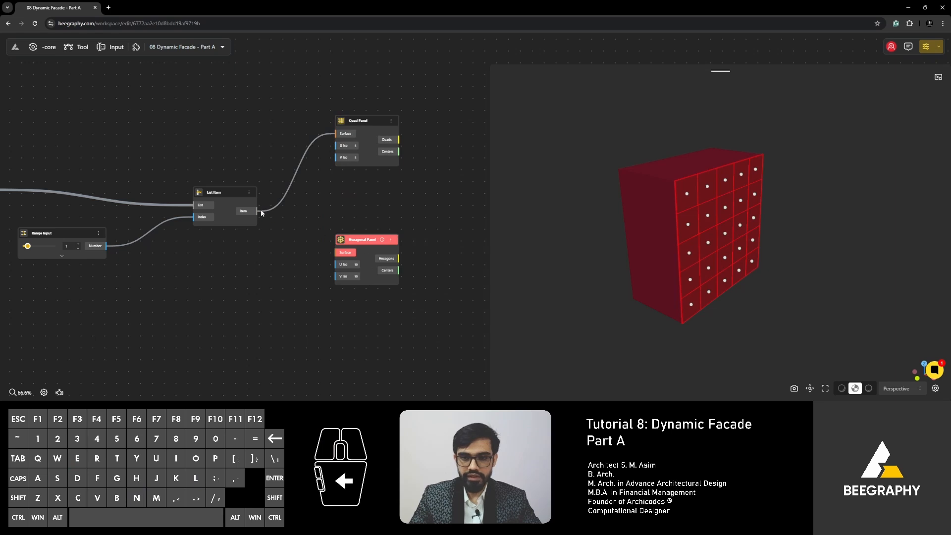
left_click_drag(261, 213, 342, 252)
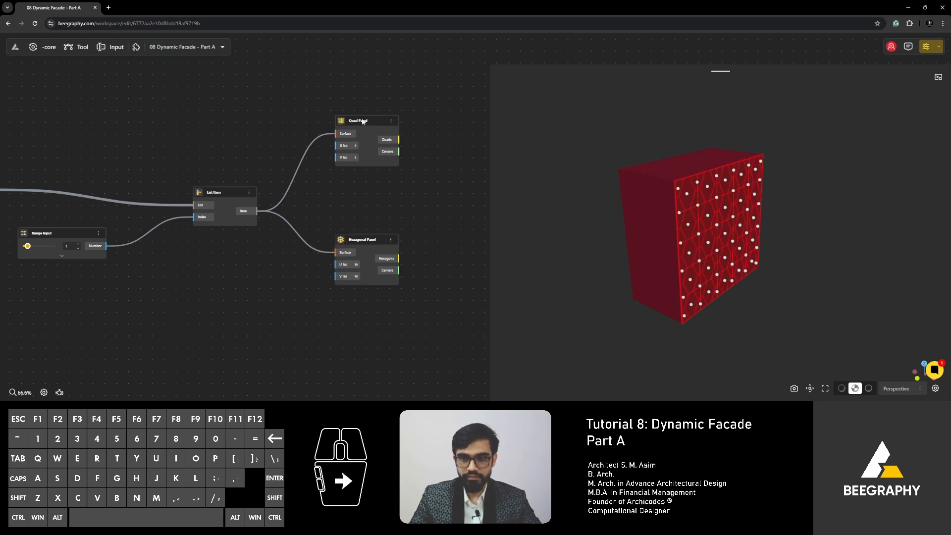
- Delete the Quad Panel node and move Hexagonal Panel up level with List Item, viewing the panelled surface from the front
left_click(363, 121)
key("Delete")
left_click_drag(626, 278, 558, 256)
left_click_drag(363, 241, 364, 182)
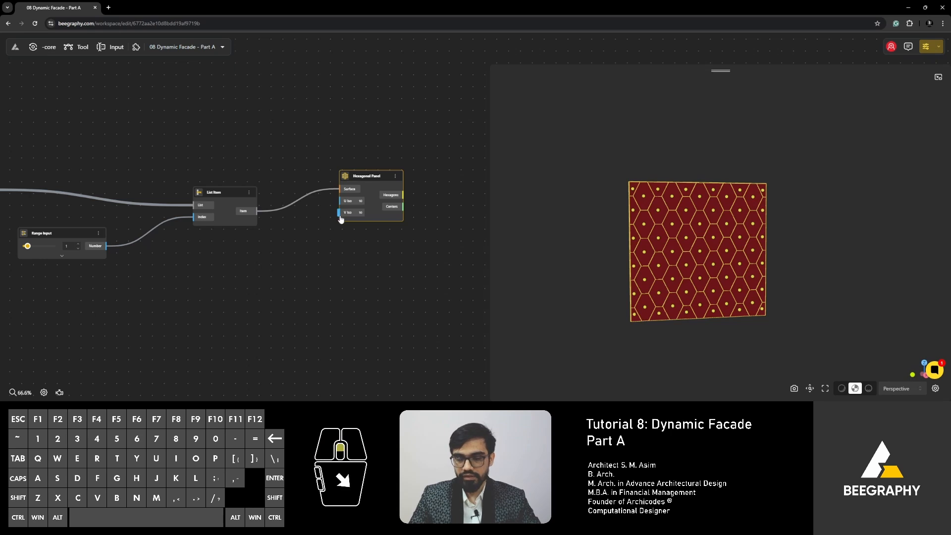
scroll(340, 214, "up", 3)
double_click(349, 278)
type("di")
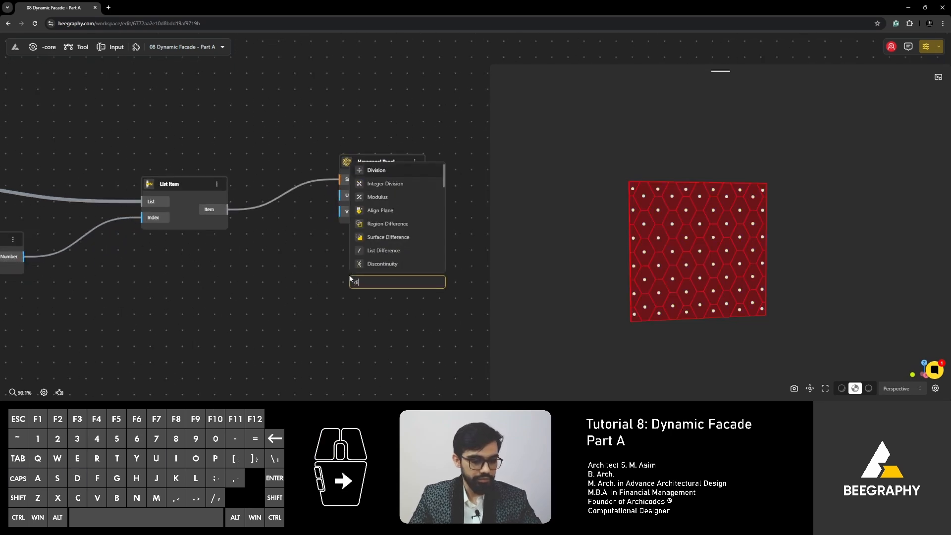
type("a")
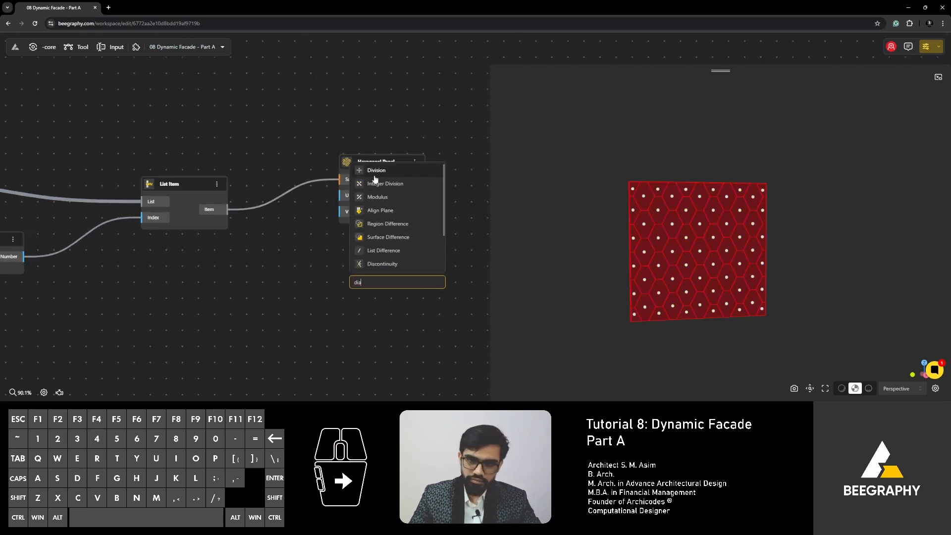
- Add a Diamond Panel node and place it just below the Hexagonal Panel node
double_click(322, 296)
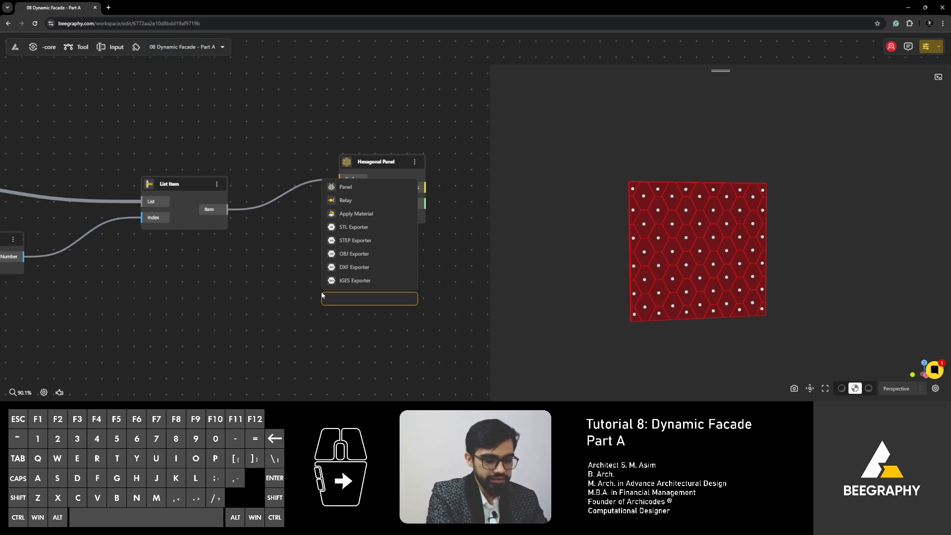
type("panel")
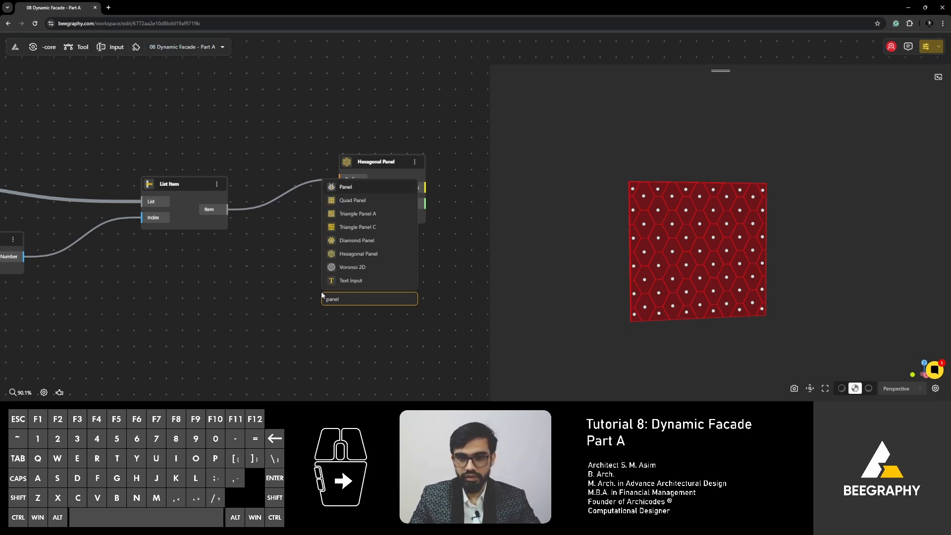
left_click(348, 240)
left_click_drag(356, 300, 335, 239)
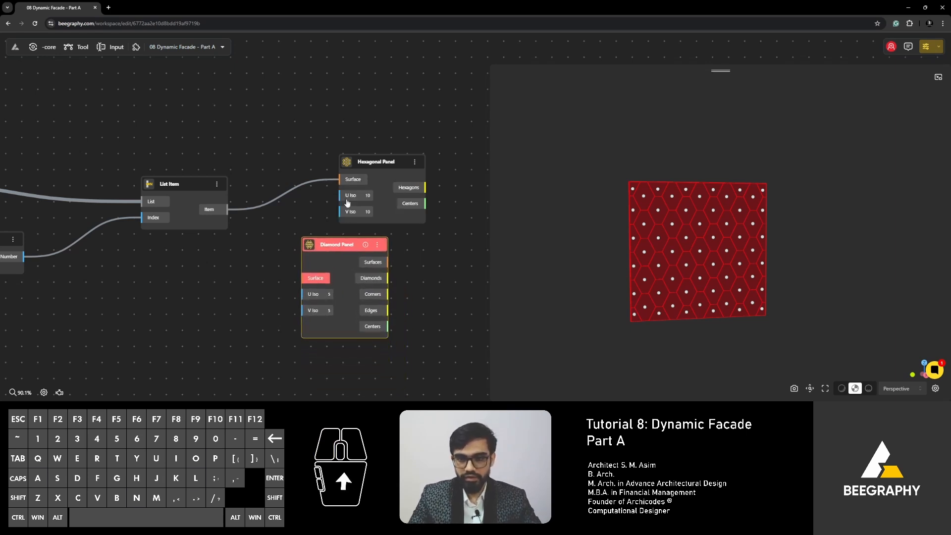
scroll(345, 204, "up", 4)
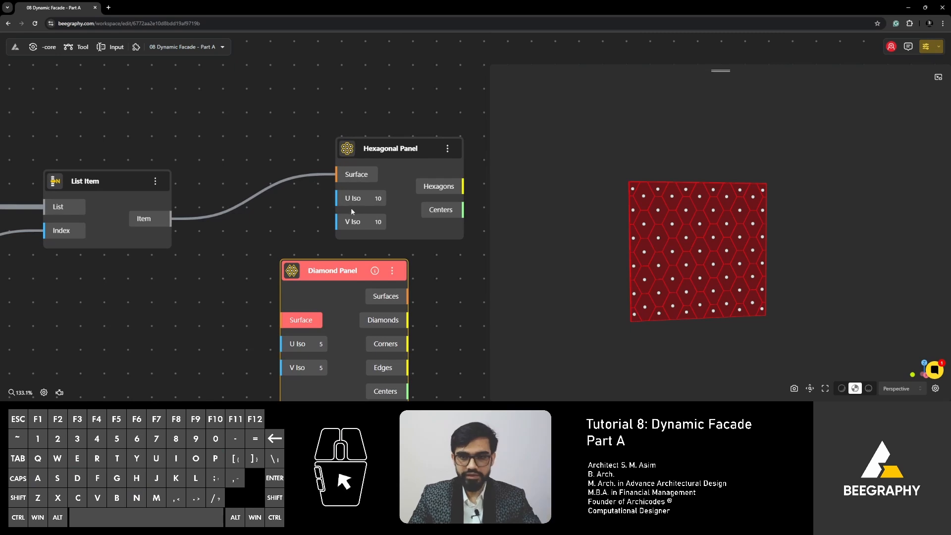
scroll(347, 222, "down", 1)
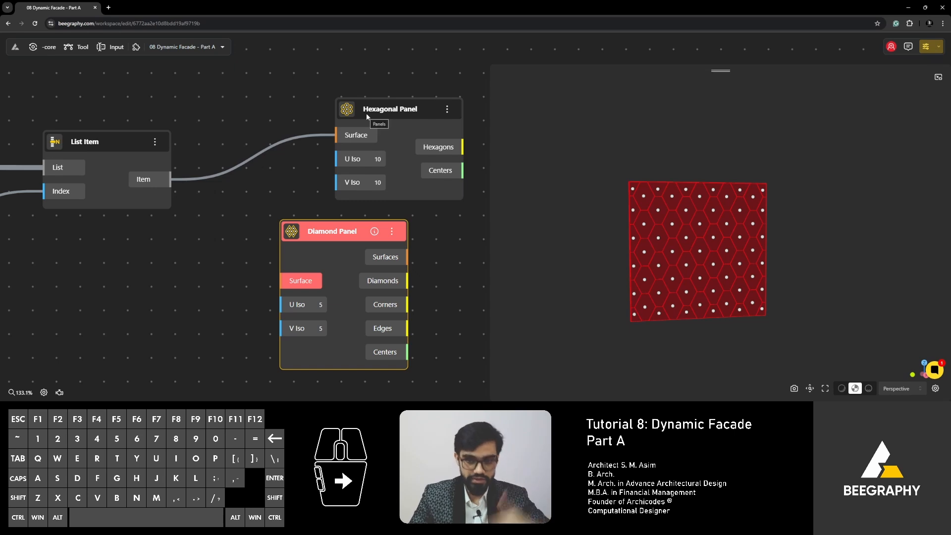
- Connect the List Item output to Diamond Panel's Surface input, delete the Hexagonal Panel node and move Diamond Panel into its place
left_click_drag(371, 110, 369, 88)
left_click_drag(172, 180, 281, 280)
key("Delete")
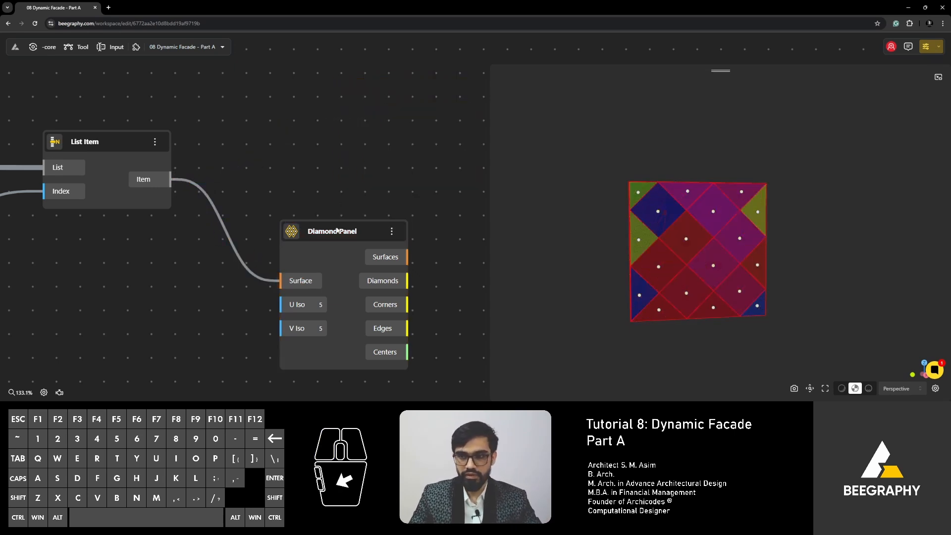
left_click_drag(337, 230, 398, 182)
- Add two Range Input nodes with values 6 and 8 beside the Diamond Panel node
double_click(246, 267)
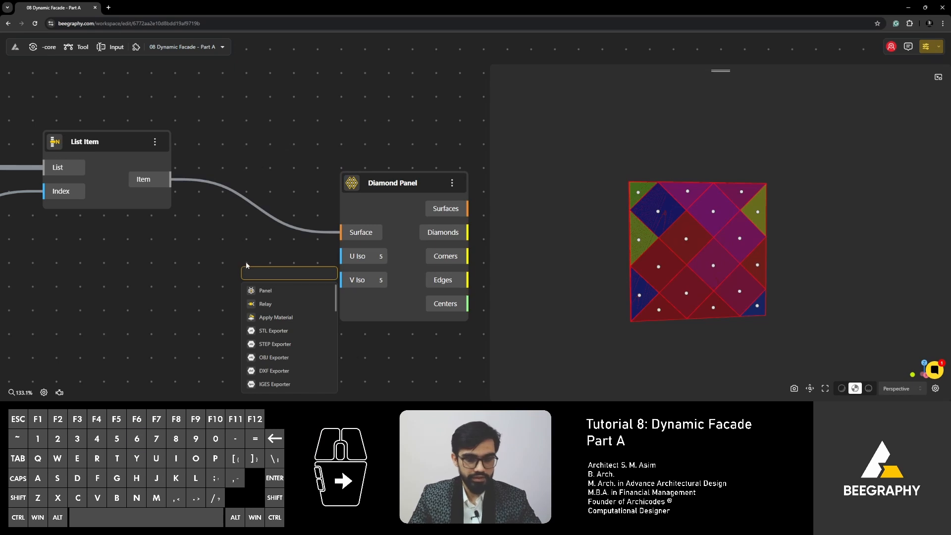
type("6")
left_click(276, 303)
left_click_drag(280, 272, 170, 248)
left_click(195, 342)
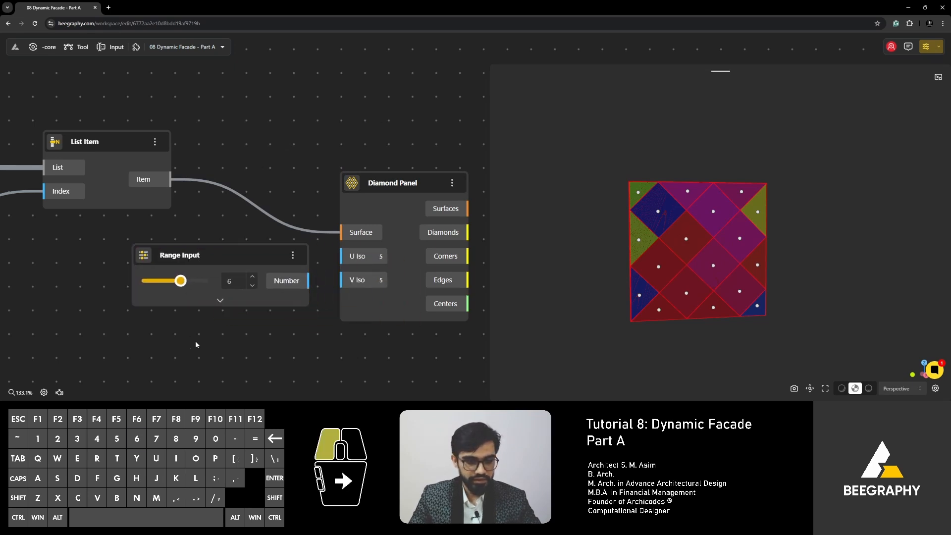
double_click(196, 345)
type("8")
left_click(266, 381)
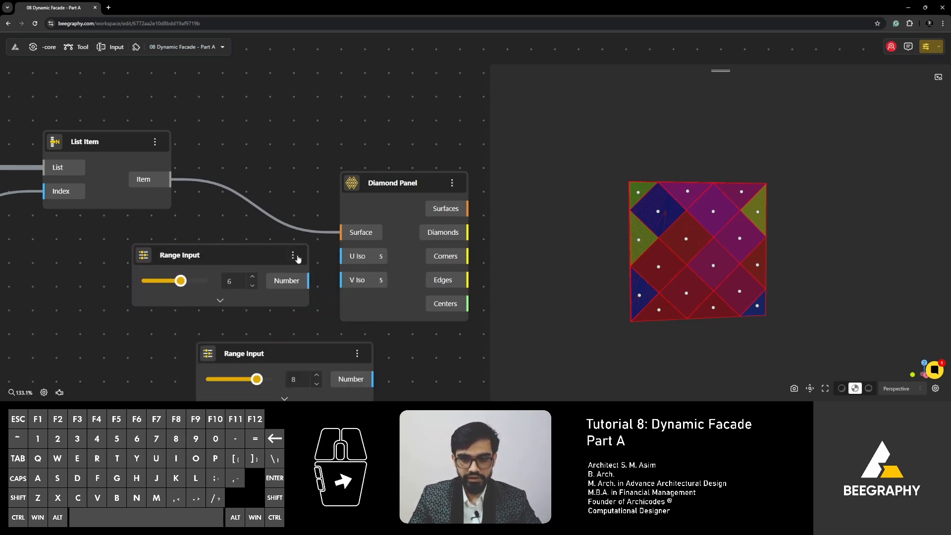
- Connect the Range Input of 6 to Diamond Panel's U Iso and the Range Input of 8 to its V Iso
left_click_drag(309, 280, 341, 257)
left_click_drag(334, 353, 253, 337)
left_click_drag(294, 364, 341, 280)
- Raise the U Iso Range Input to 9 and on to 10 to test the diamond density
left_click_drag(181, 280, 198, 290)
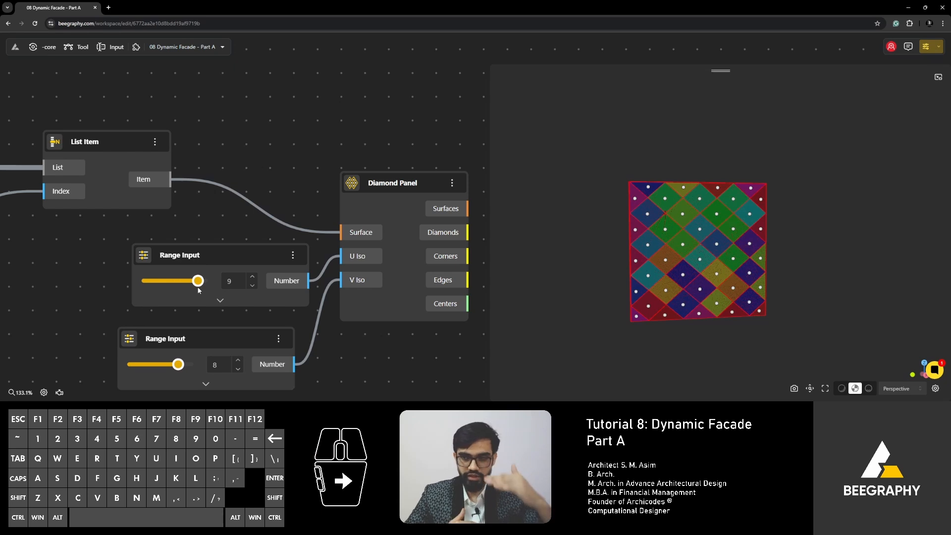
right_click_drag(238, 311, 265, 270)
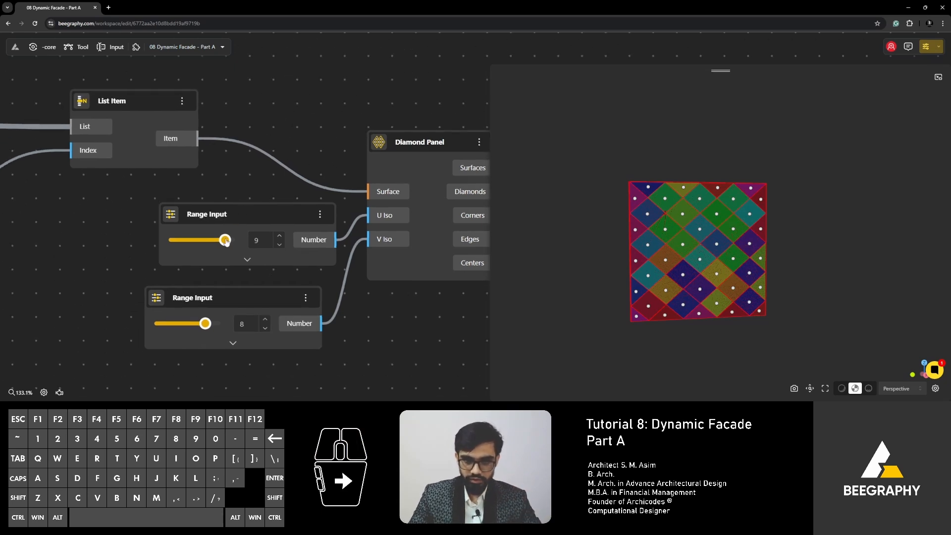
left_click_drag(226, 241, 232, 242)
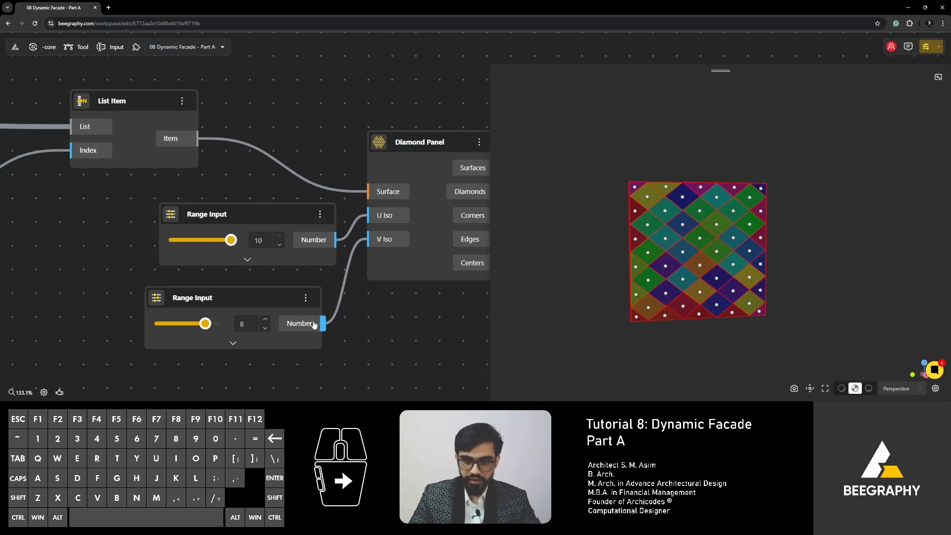
- Set the V Iso Range Input to 10 and the U Iso Range Input to 6 for elongated diamonds
mouse_move(206, 323)
left_mouse_down()
mouse_move(194, 323)
mouse_move(216, 324)
left_mouse_up()
left_click_drag(231, 240, 209, 240)
left_click(220, 240)
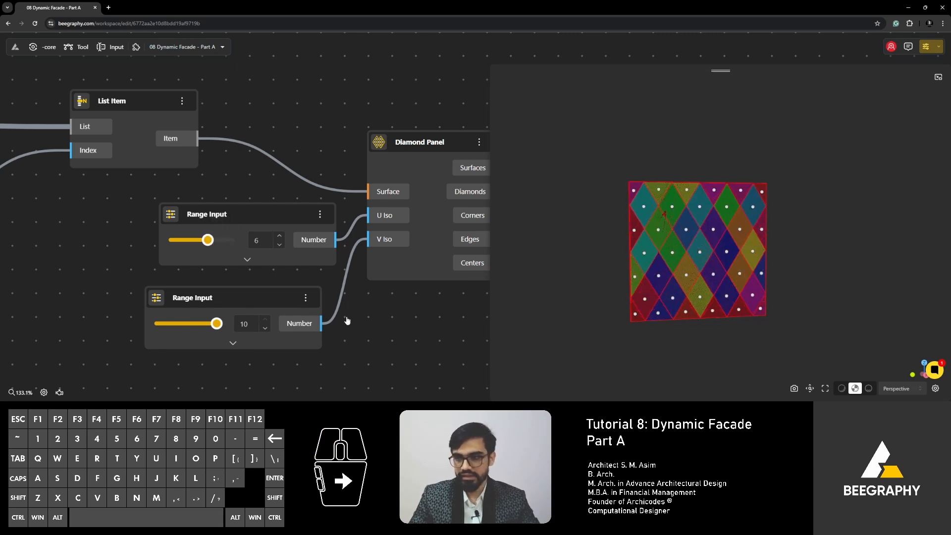
- Move the Diamond Panel node slightly farther from its two Range Input nodes, leaving free canvas beside its outputs
left_click_drag(415, 318, 176, 323)
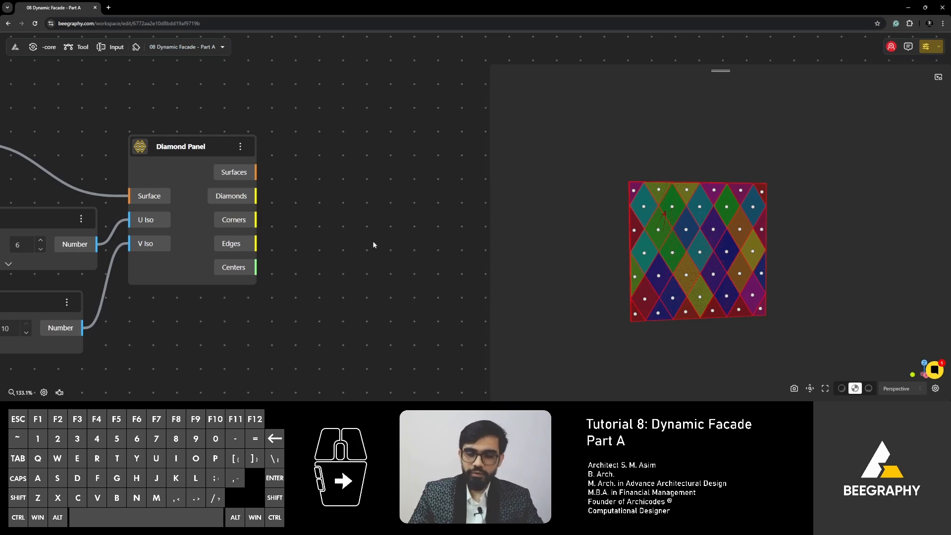
scroll(332, 227, "up", 2)
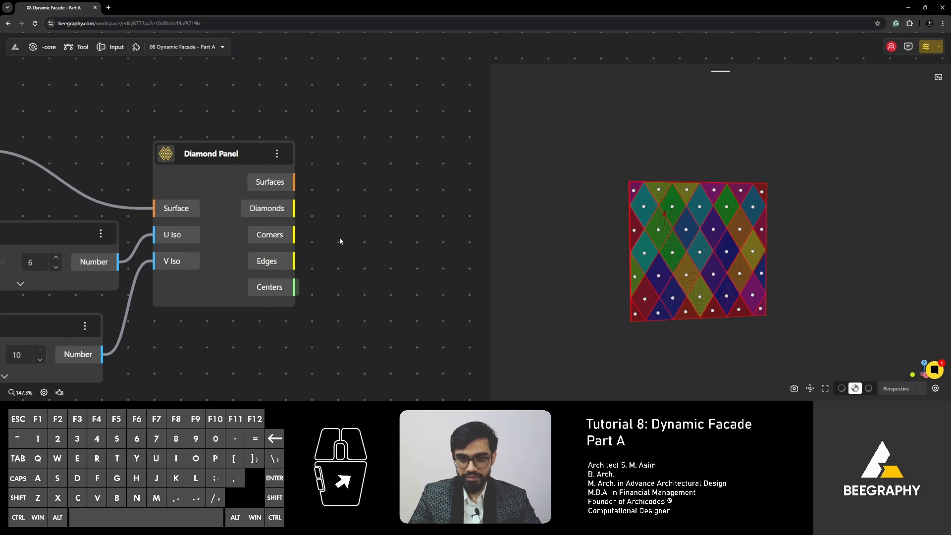
left_click_drag(340, 237, 382, 213)
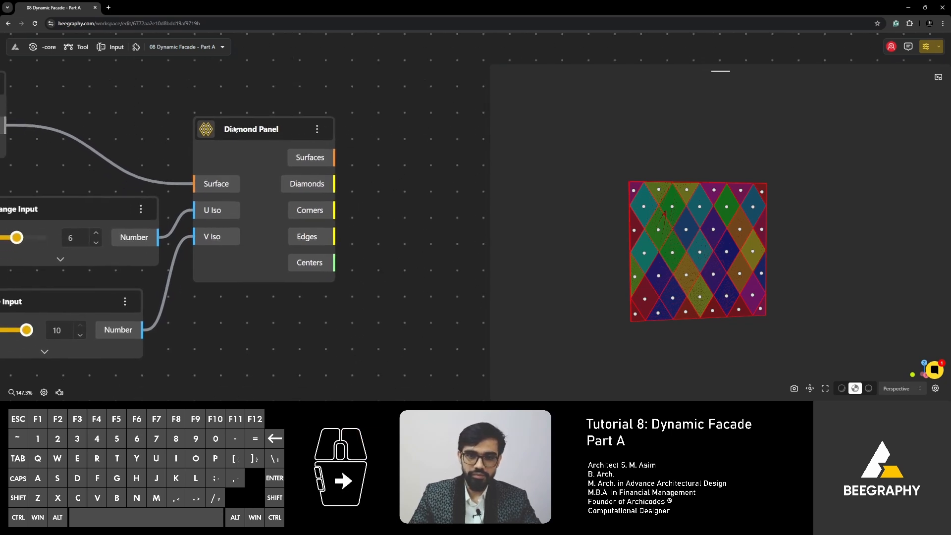
left_click_drag(246, 127, 285, 144)
left_click_drag(381, 196, 302, 205)
left_click(362, 226)
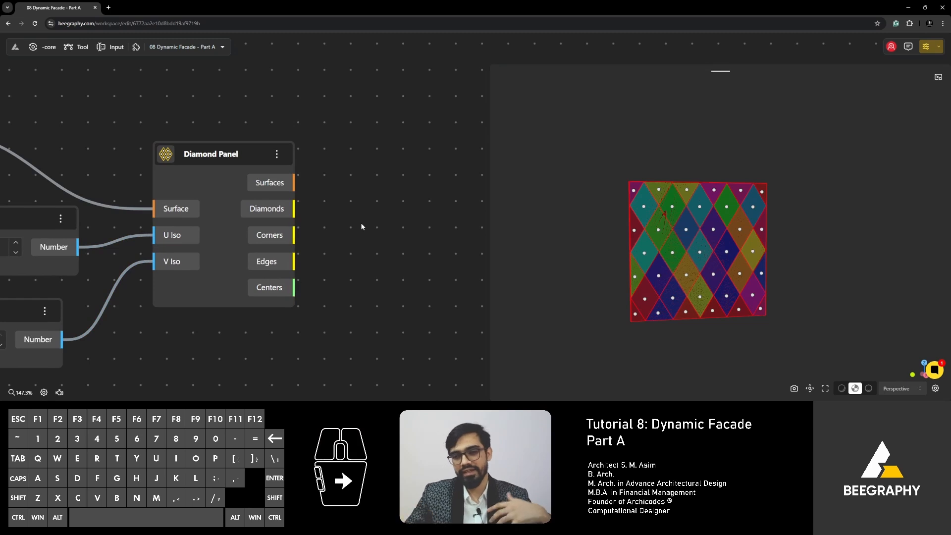
left_click_drag(381, 271, 332, 255)
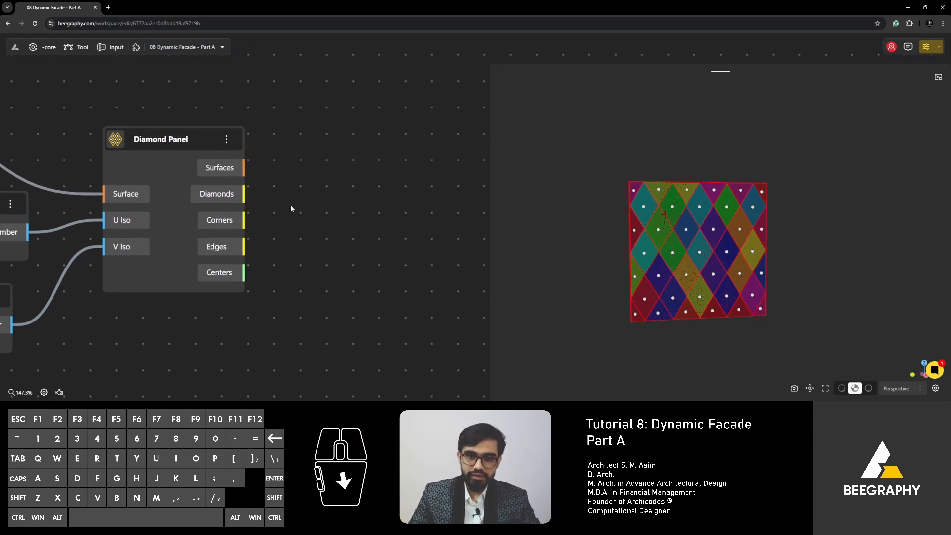
- Attach one Relay node to Diamond Panel's Diamonds output and another to its Corners output
left_click_drag(245, 194, 361, 188)
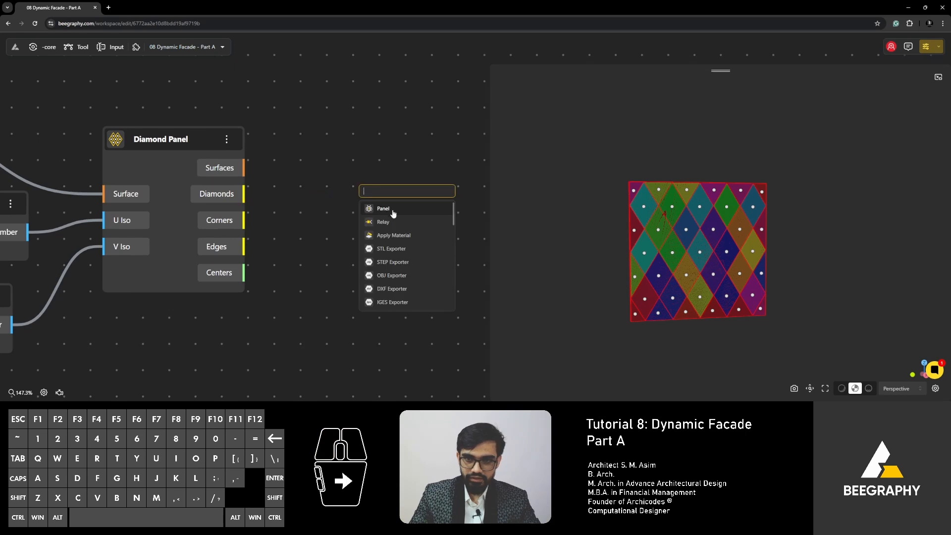
left_click(390, 218)
left_click(385, 198)
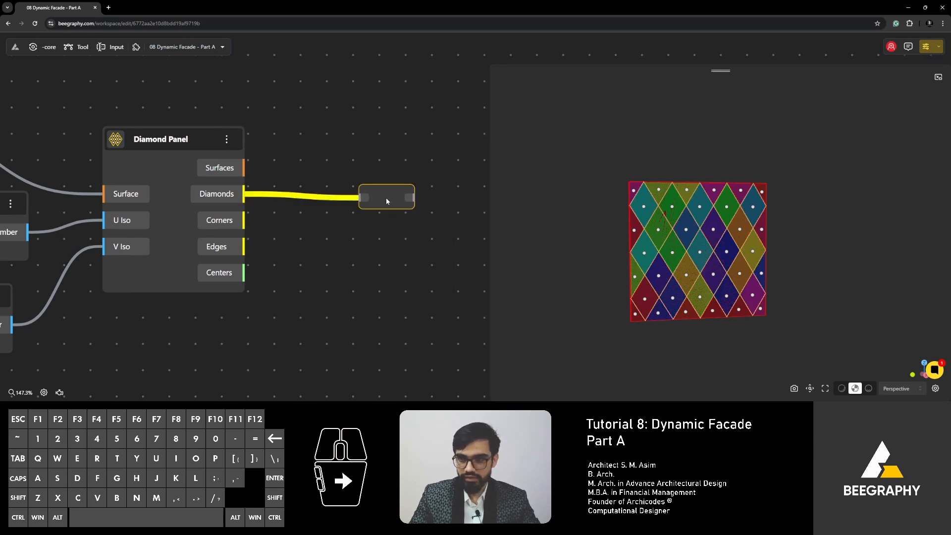
left_click_drag(245, 220, 382, 246)
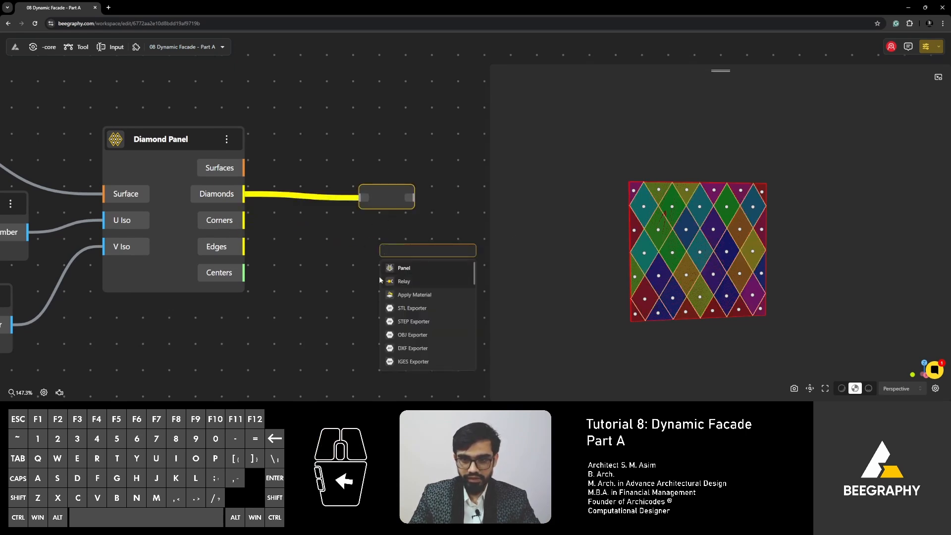
left_click(400, 269)
left_click_drag(245, 246, 396, 304)
left_click(310, 218)
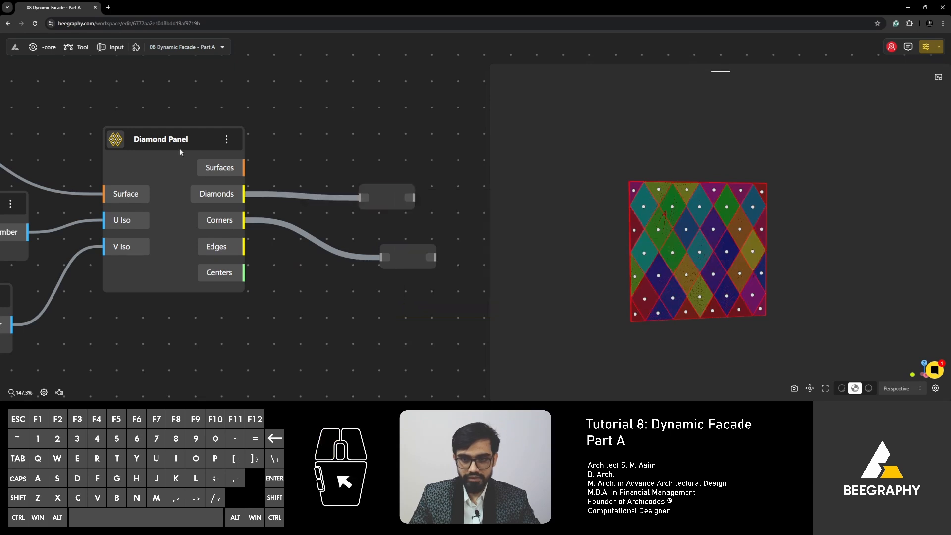
- Hide the Diamond Panel preview and select the Diamonds and Corners relays in turn to highlight their panels
right_click(164, 130)
left_click(181, 138)
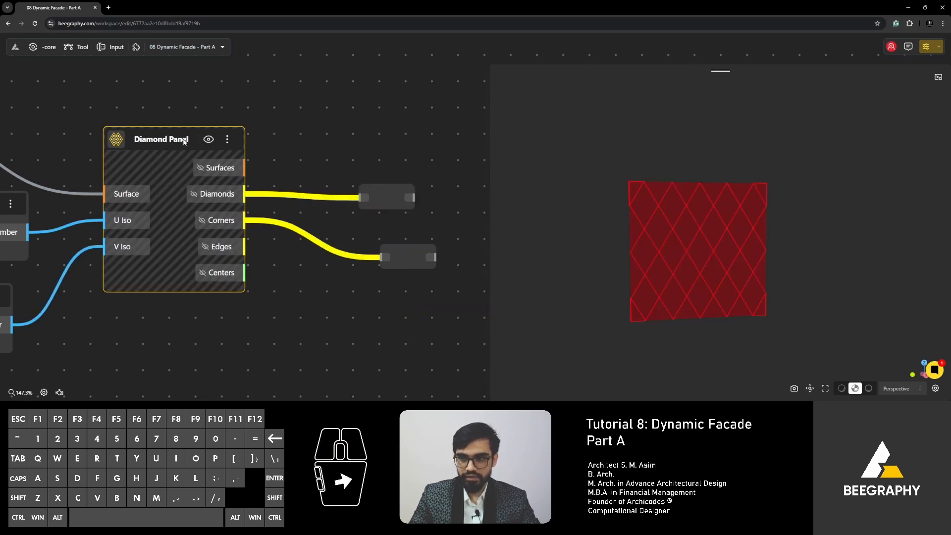
left_click(380, 191)
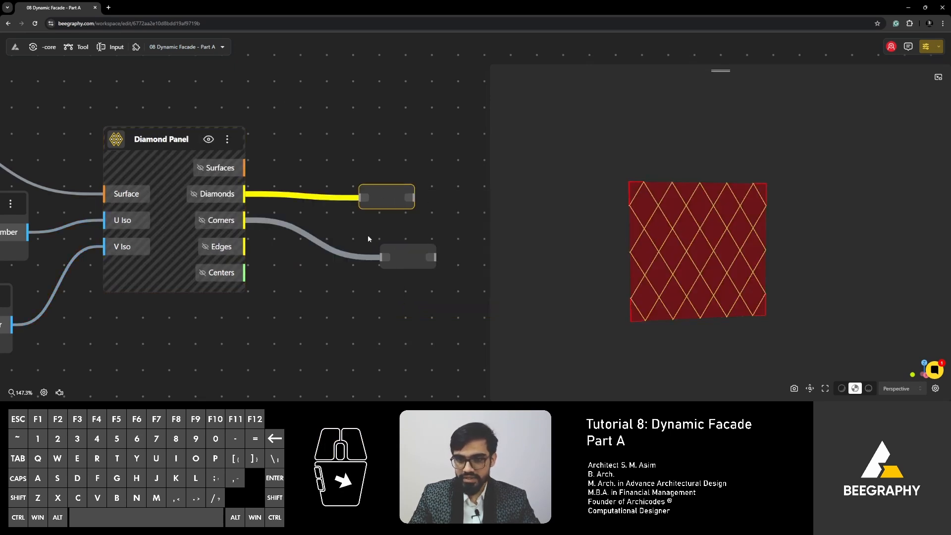
left_click(409, 258)
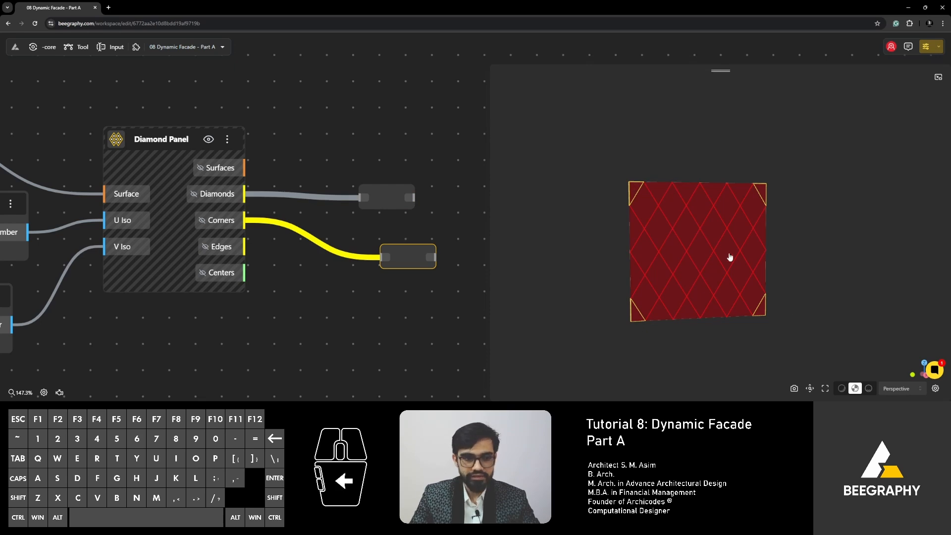
- Attach a third Relay node to Diamond Panel's Edges output, below the Corners relay
scroll(709, 256, "up", 3)
left_click_drag(245, 247, 370, 317)
left_click(391, 221)
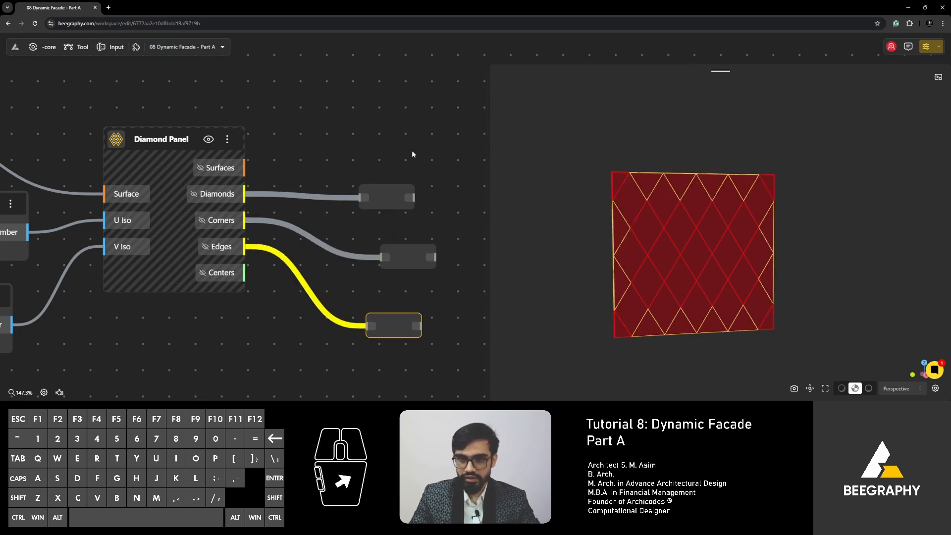
- Remove the existing relays and attach a single Relay node to Diamond Panel's Diamonds output
left_click_drag(415, 150, 388, 255)
key("Delete")
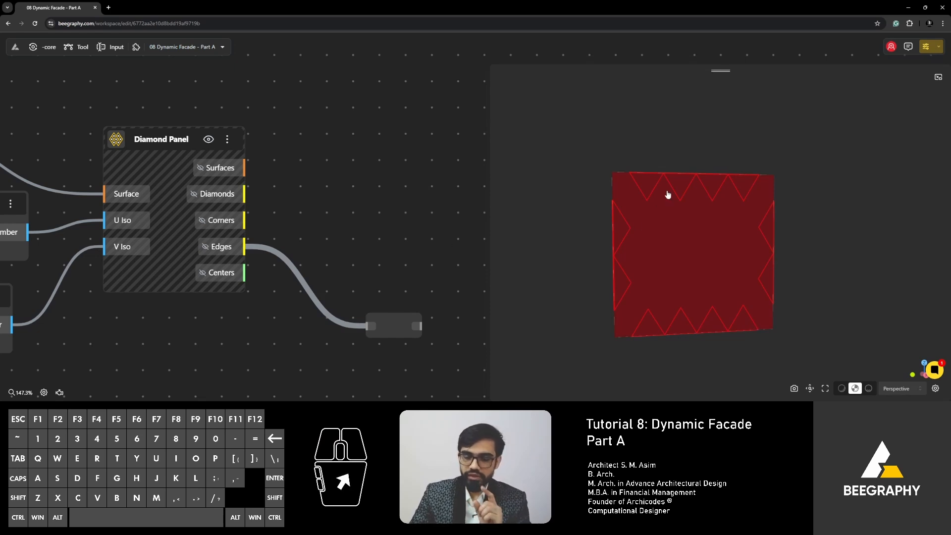
left_click_drag(244, 194, 381, 225)
left_click(311, 277)
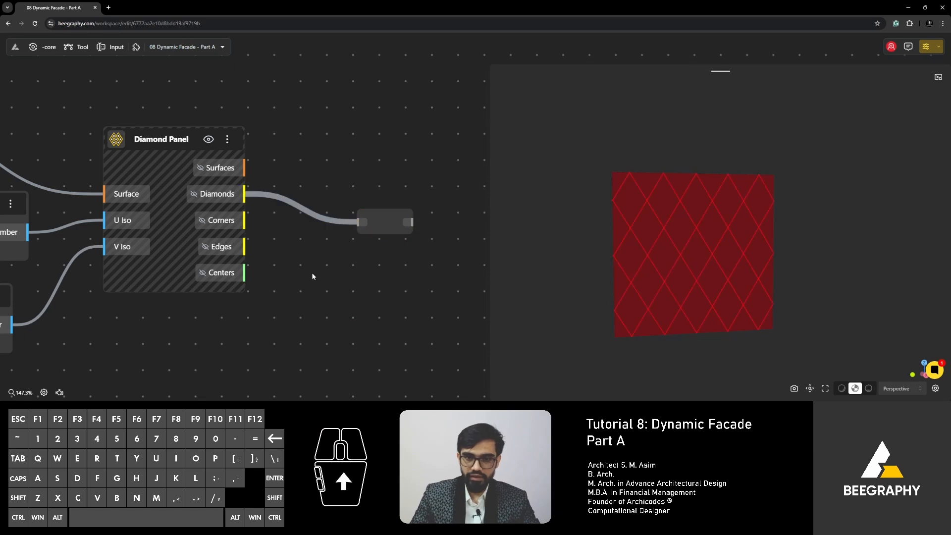
- Replace the Diamonds relay with a Relay node on Diamond Panel's Surfaces output and select it to highlight the panels
right_click_drag(312, 276, 367, 302)
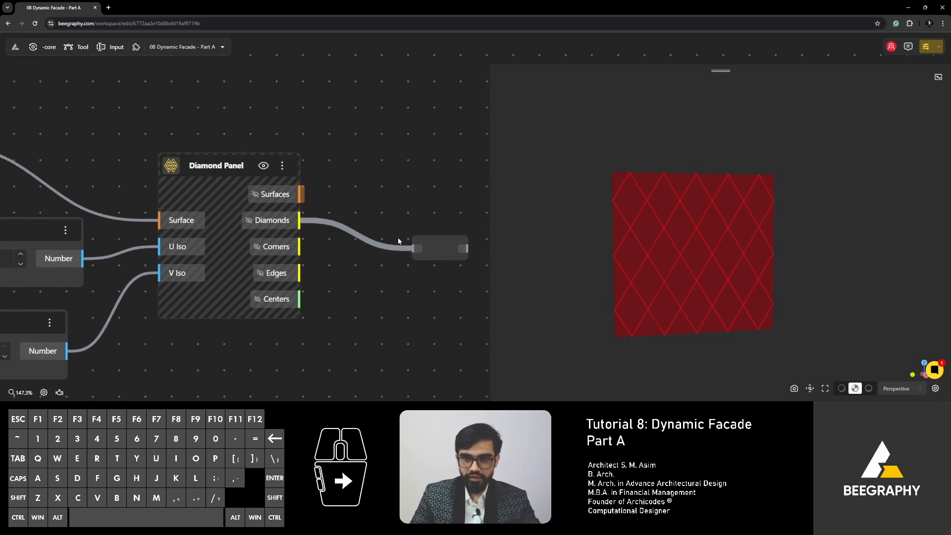
left_click_drag(436, 245, 449, 213)
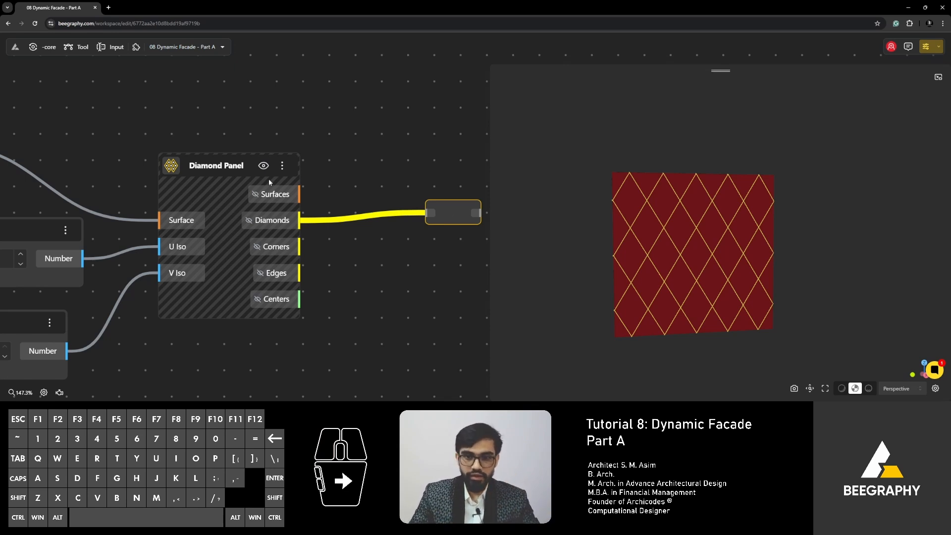
left_click_drag(299, 194, 425, 197)
left_click(411, 270)
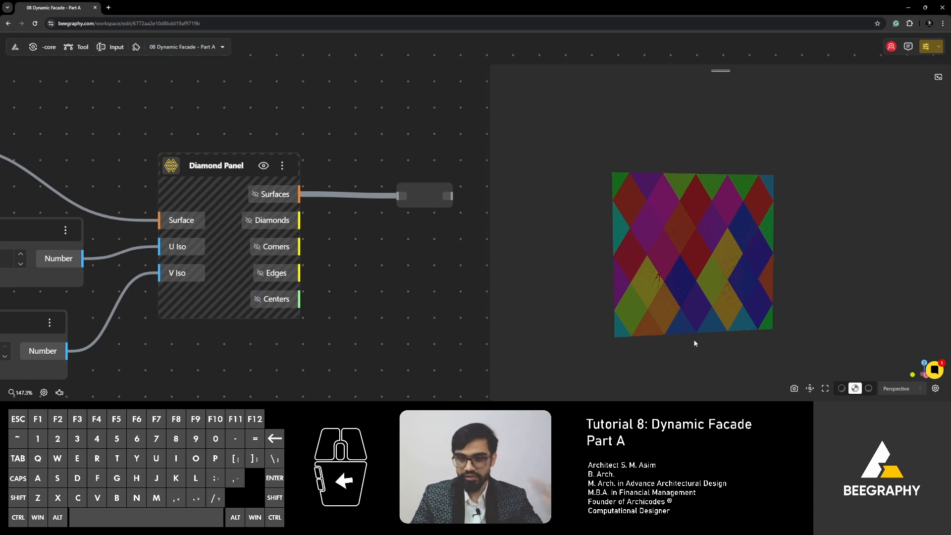
left_click(410, 195)
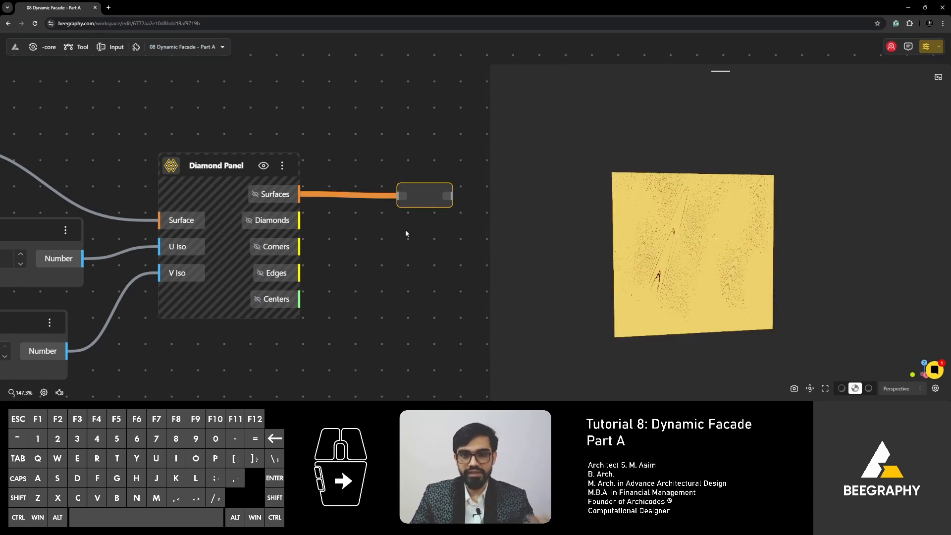
- Attach a Panel node to Diamond Panel's Surfaces output and expand its data list
left_click_drag(299, 195, 400, 120)
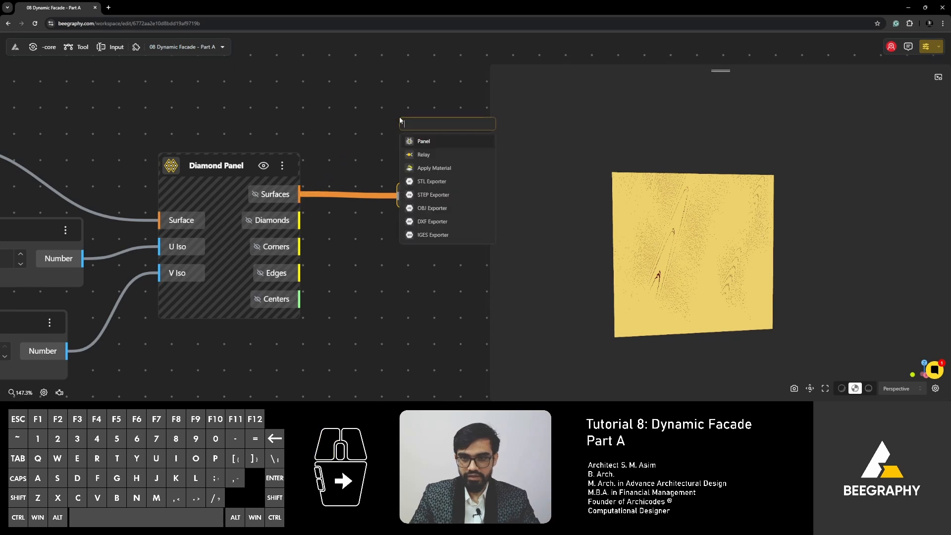
left_click(425, 142)
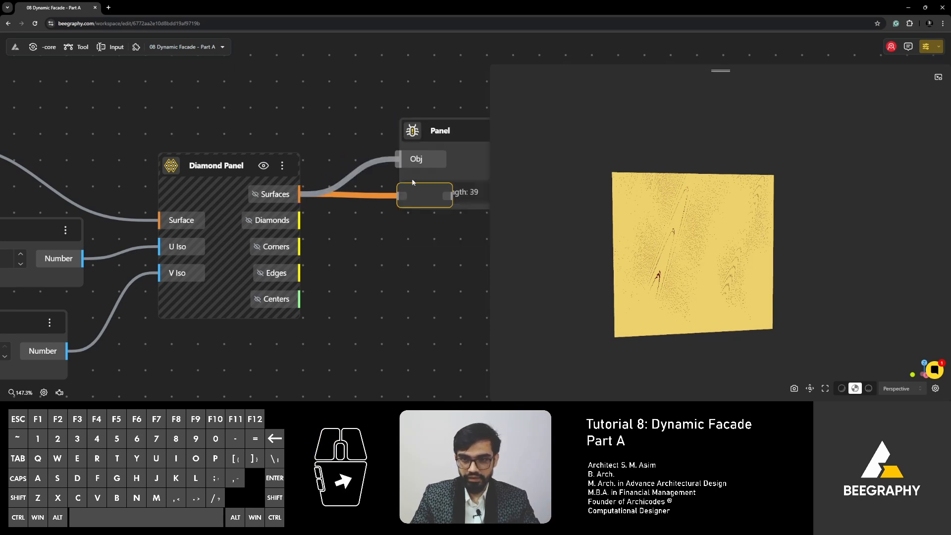
left_click(368, 143)
scroll(365, 237, "down", 4)
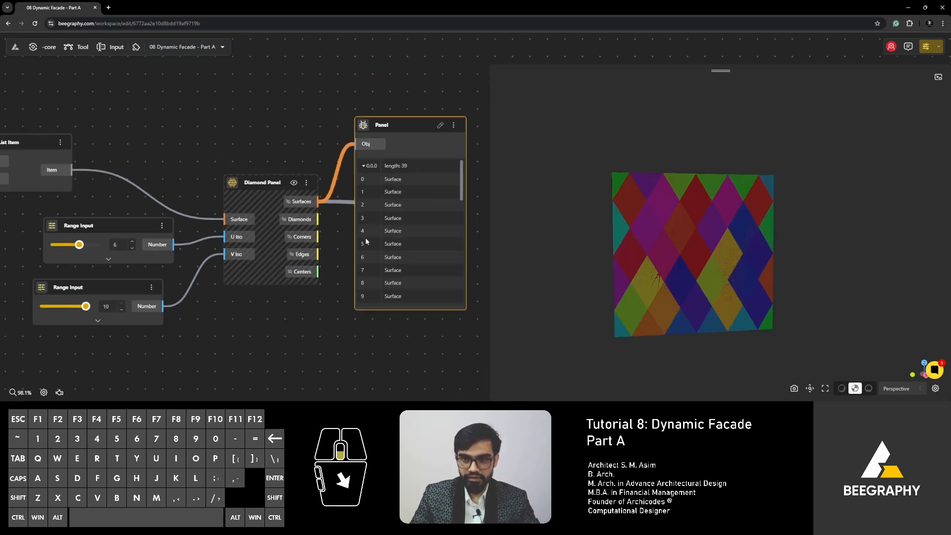
left_click_drag(366, 184, 447, 155)
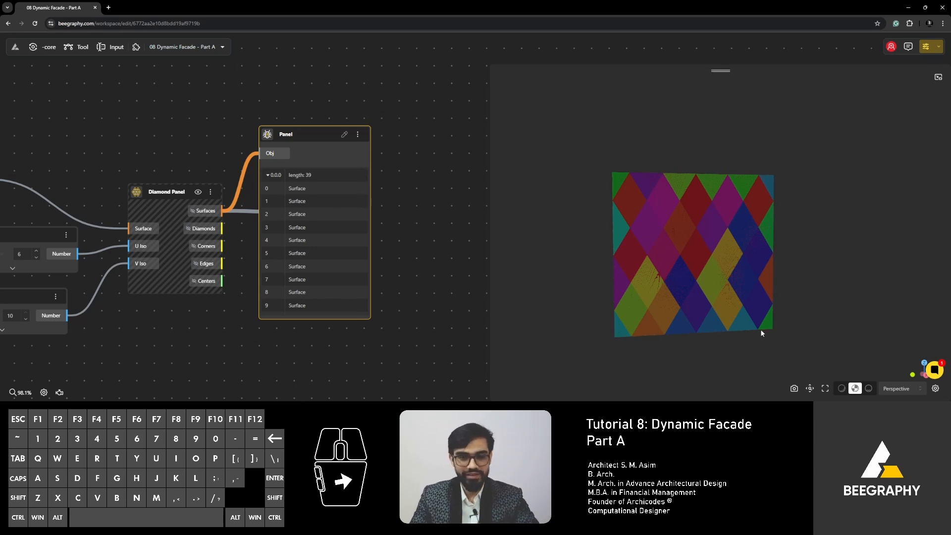
scroll(194, 269, "up", 3)
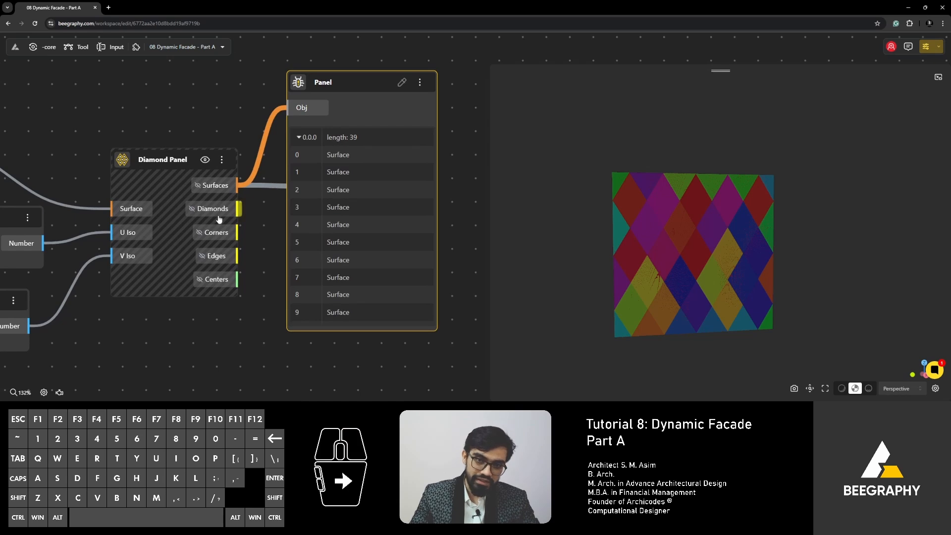
- Connect the Diamonds output to the Panel instead of Surfaces, inspect the list, and place the Panel below the Surfaces relay
left_click_drag(333, 83, 356, 71)
left_click_drag(229, 217, 321, 95)
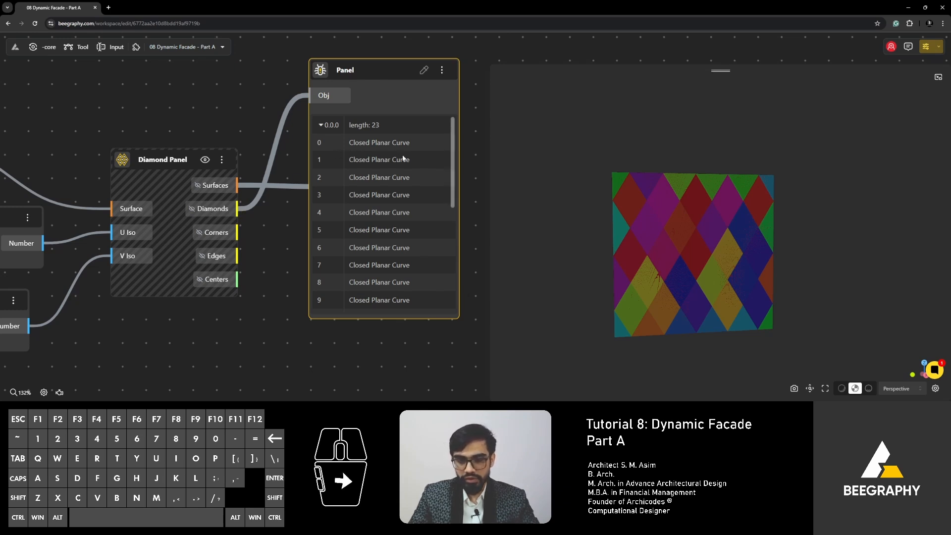
mouse_move(454, 135)
left_mouse_down()
mouse_move(453, 240)
mouse_move(454, 134)
left_mouse_up()
left_click_drag(378, 98, 404, 232)
right_click_drag(371, 204, 332, 167)
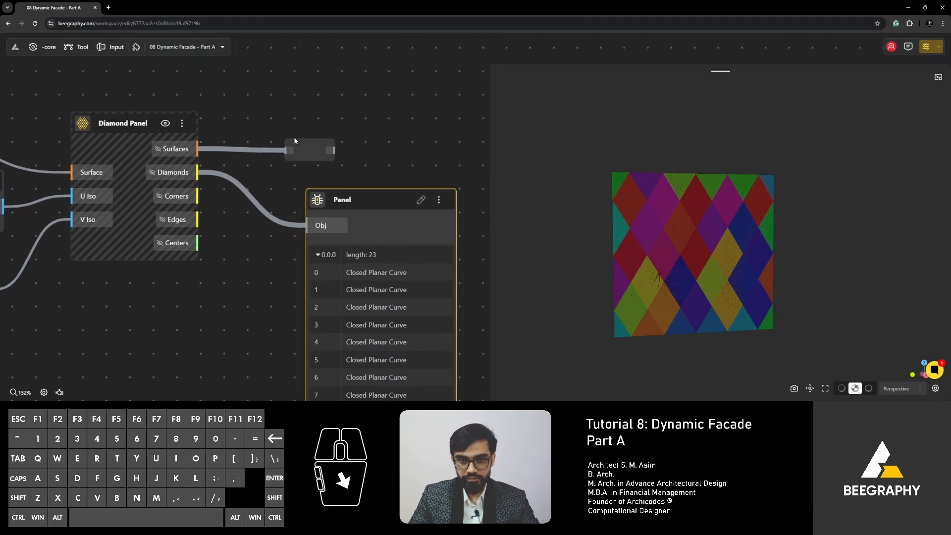
- Delete the Panel node and the Relay node attached to Diamond Panel's Surfaces output
key("Delete")
left_click(304, 143)
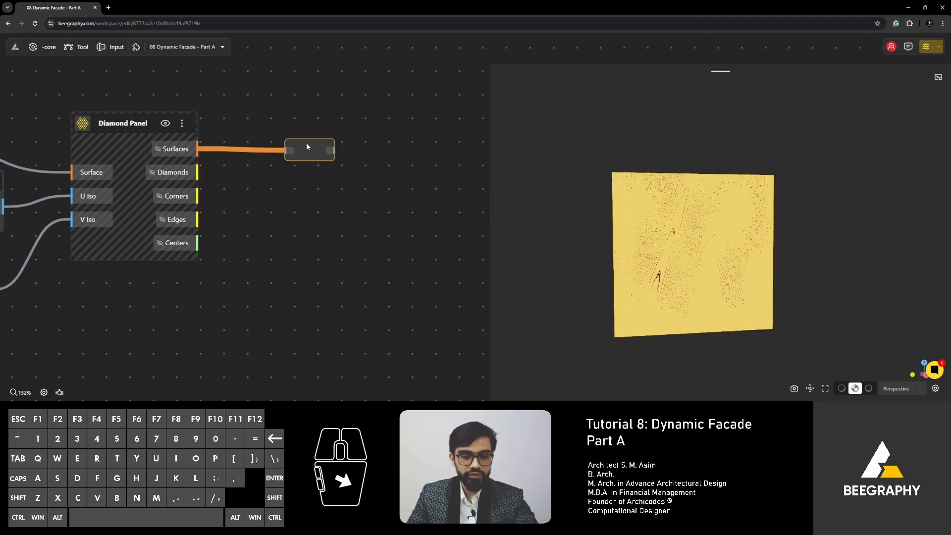
key("Delete")
- Add a Curve To Surface node beside Diamond Panel and connect the Diamonds output to its Curve input
right_click_drag(307, 178, 274, 183)
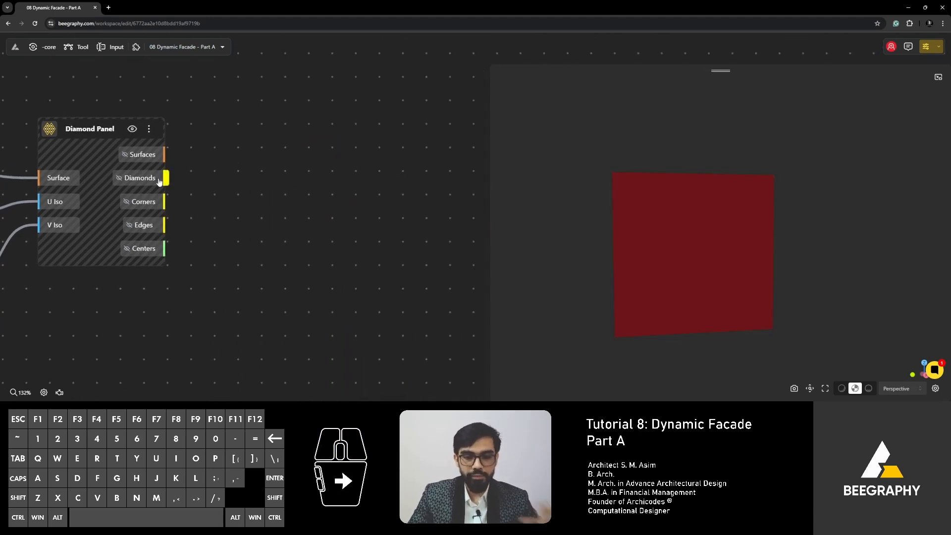
double_click(332, 193)
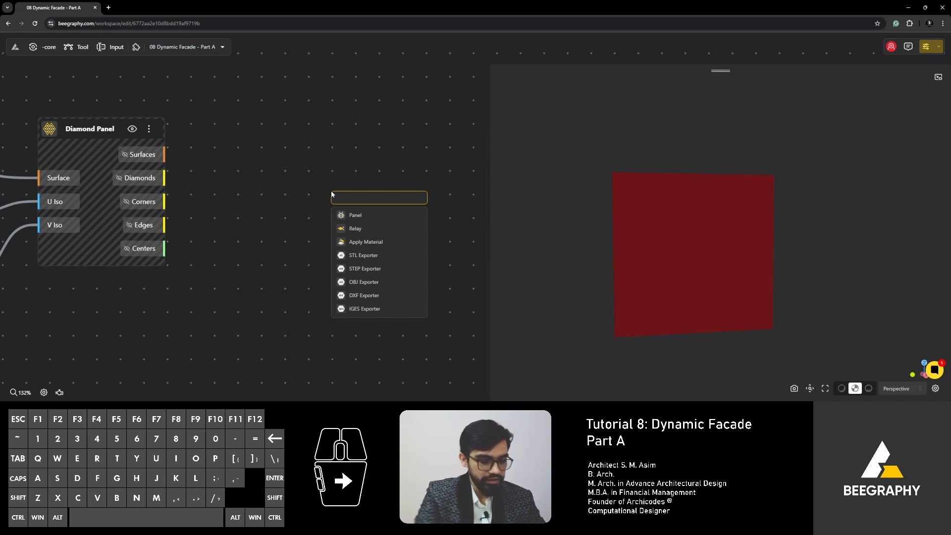
type("surface")
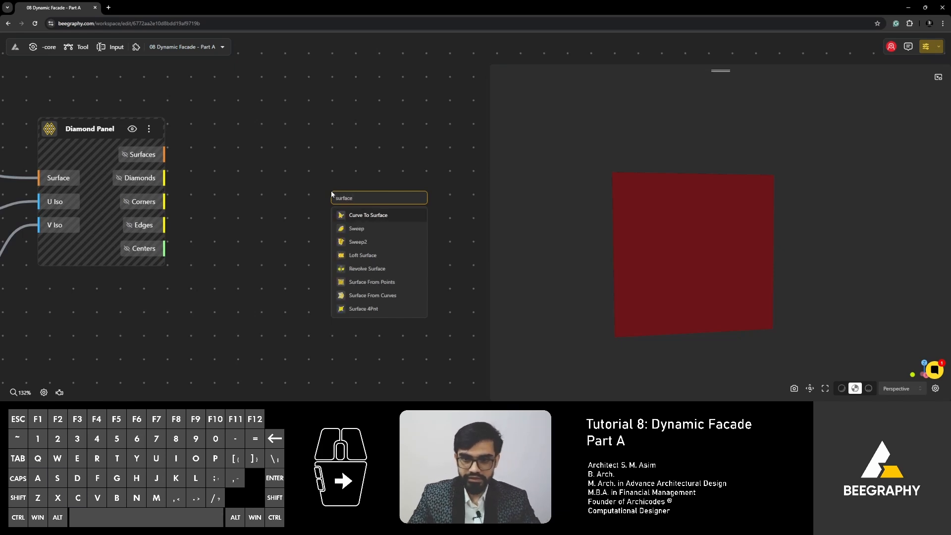
left_click(371, 219)
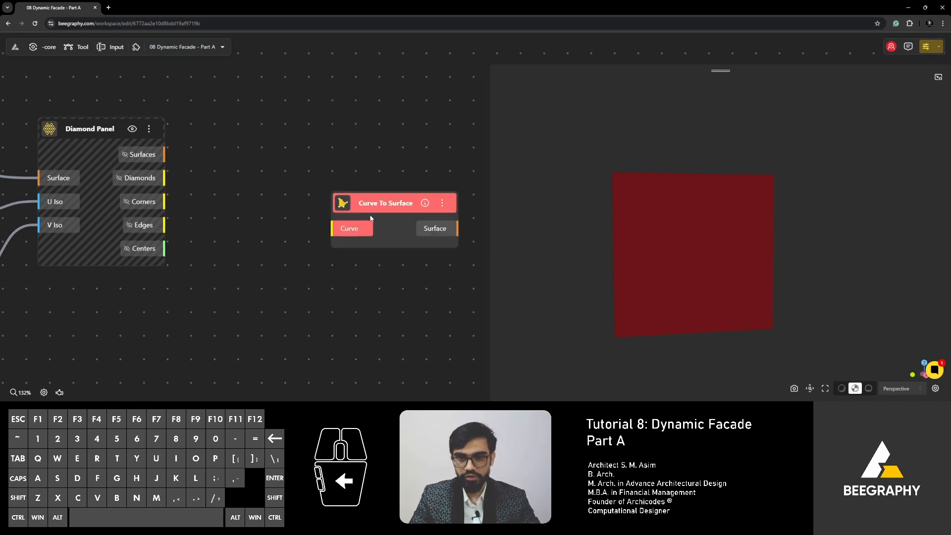
left_click_drag(368, 204, 266, 169)
left_click_drag(165, 178, 235, 198)
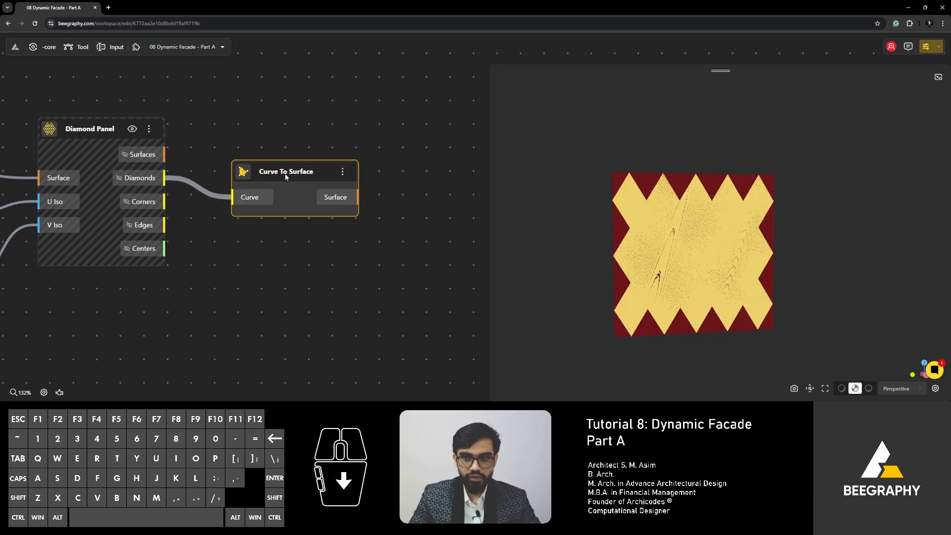
- Move Curve To Surface slightly farther from Diamond Panel and select it to highlight the diamond surfaces
left_click_drag(286, 174, 330, 173)
left_click_drag(326, 252, 244, 269)
scroll(314, 241, "up", 2)
left_click_drag(314, 241, 261, 265)
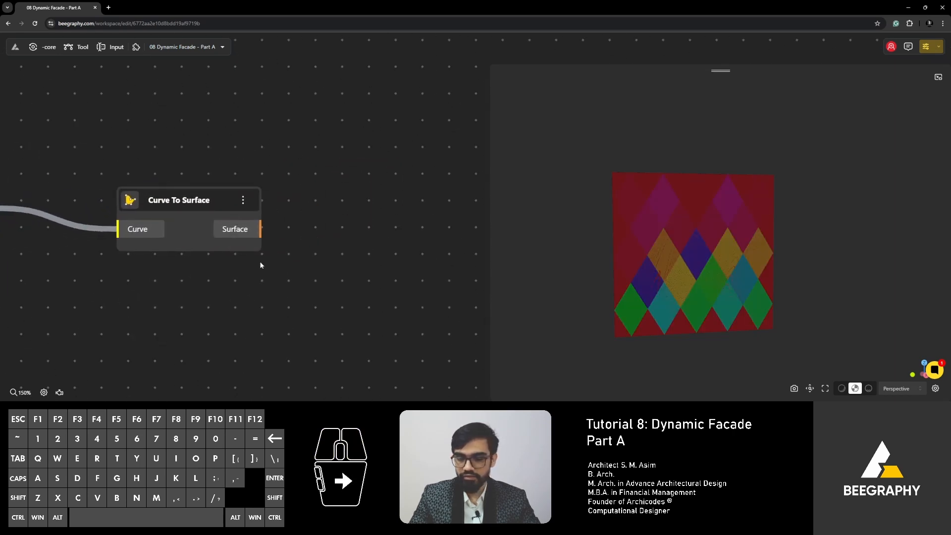
left_click(262, 210)
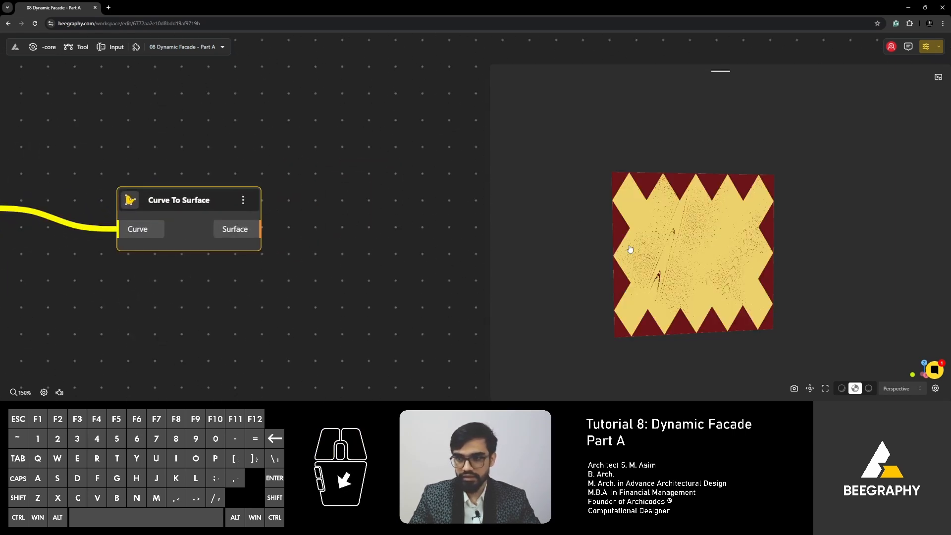
- Attach a Panel node to Curve To Surface's Surface output and expand its list down to the last item
left_click_drag(258, 235, 371, 175)
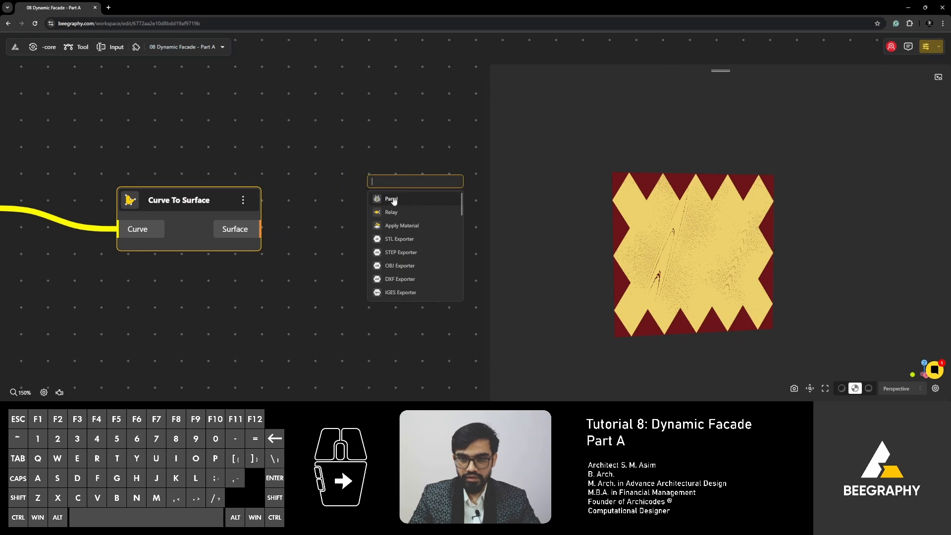
left_click(394, 201)
right_click_drag(444, 238, 282, 191)
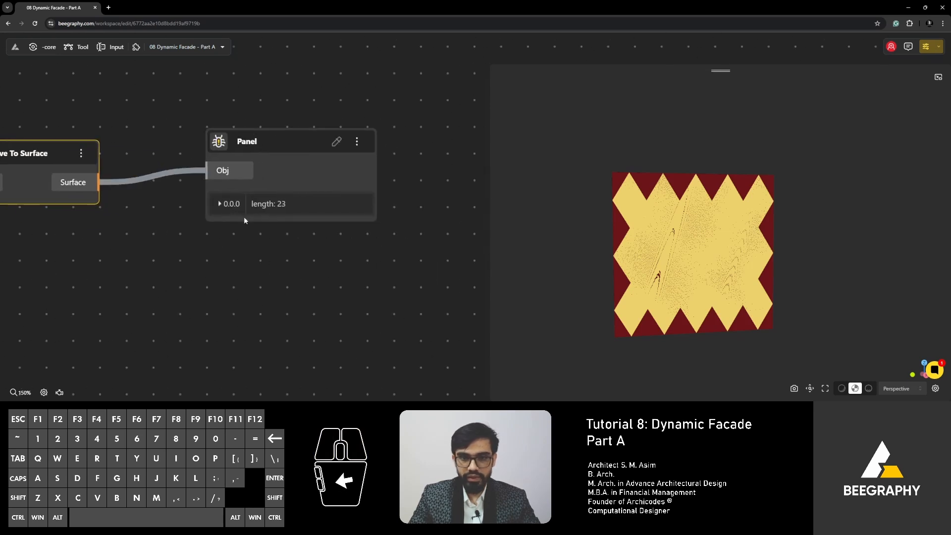
left_click(218, 204)
scroll(288, 206, "down", 5)
right_click_drag(433, 222, 455, 145)
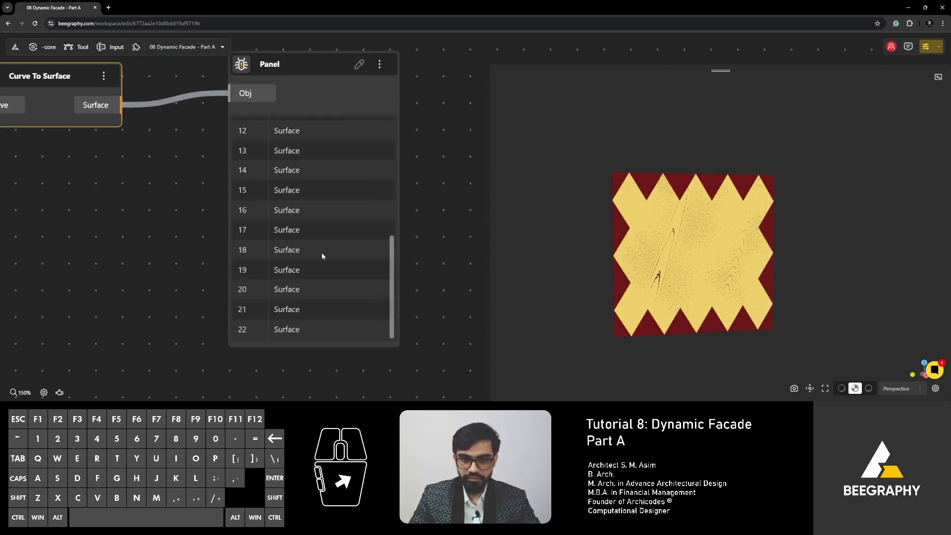
- Move the Panel node farther from Curve To Surface, leaving free canvas between the two nodes
right_click_drag(344, 237, 307, 307)
scroll(319, 257, "down", 1)
left_click(166, 208)
left_click_drag(237, 136, 338, 152)
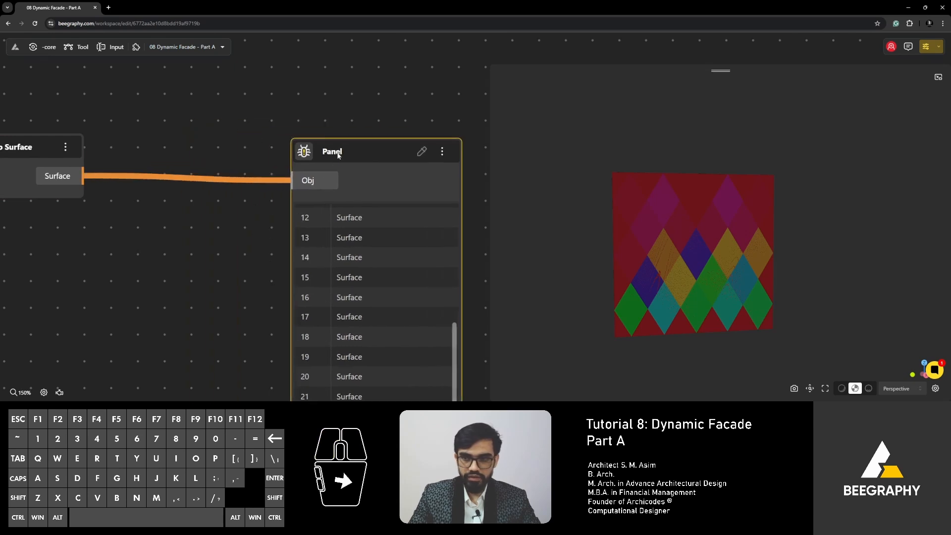
scroll(223, 262, "down", 2)
left_click(200, 280)
right_click_drag(197, 273, 332, 295)
- Add a Rotate node and connect Curve To Surface's Surface output to its Geometry input
double_click(323, 191)
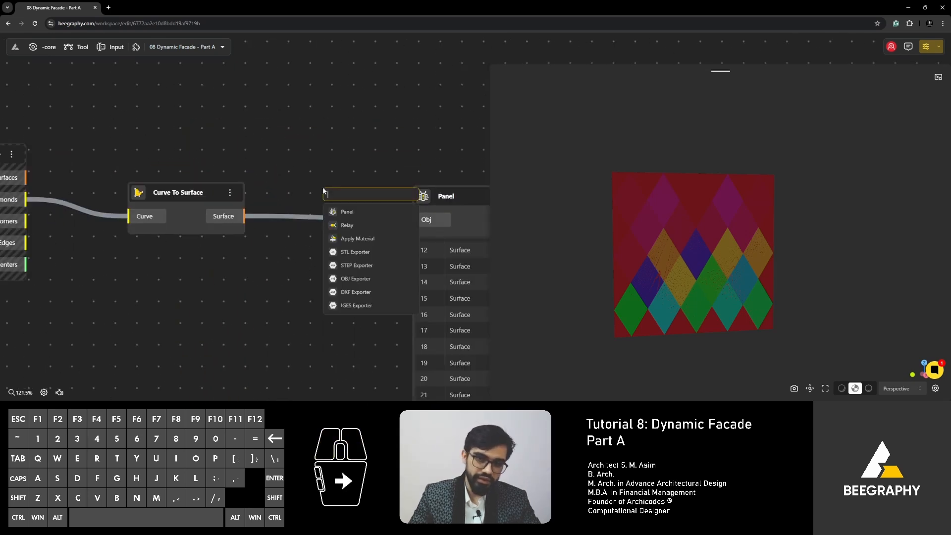
type("rotate")
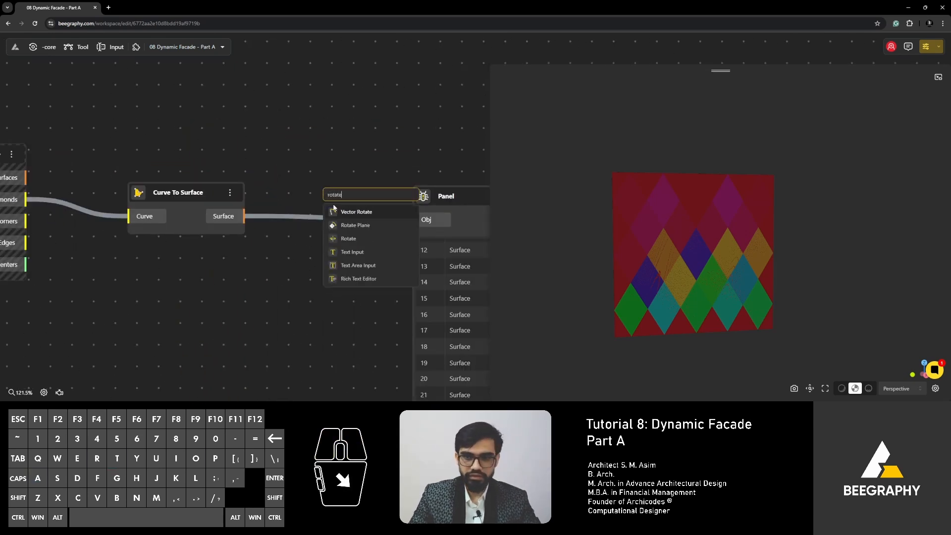
left_click(348, 239)
left_click_drag(362, 202, 362, 123)
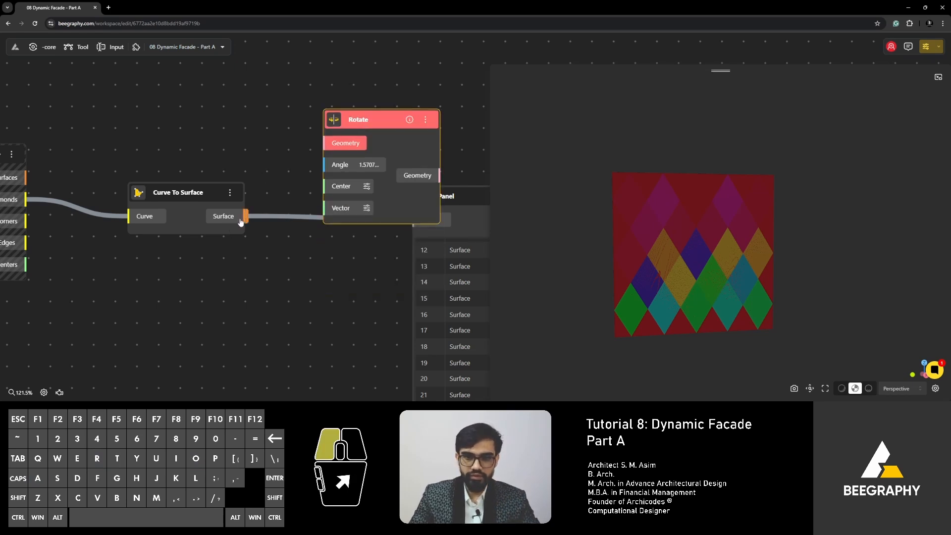
left_click_drag(244, 216, 327, 143)
- Move the Panel below the Rotate node and shift Rotate farther away from Curve To Surface
right_click_drag(366, 158, 190, 169)
left_click_drag(299, 209, 256, 346)
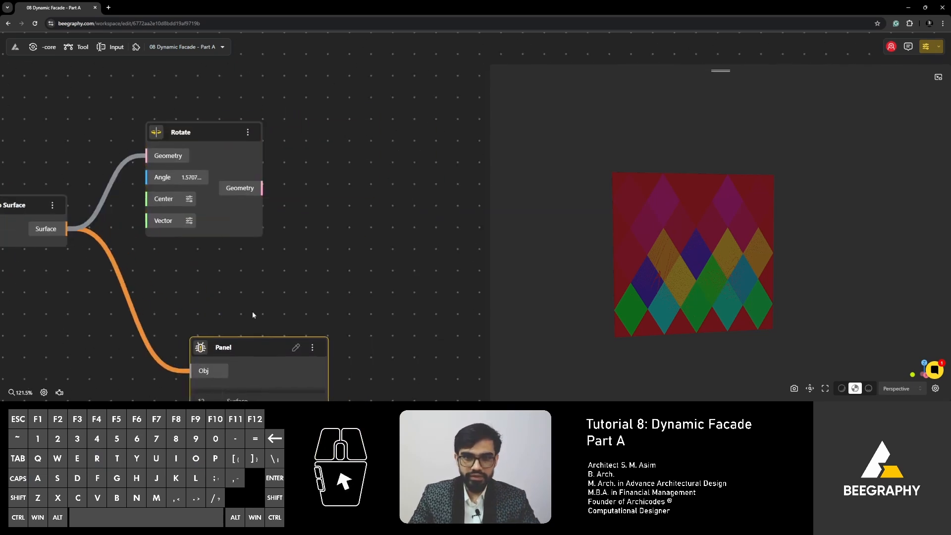
right_click_drag(222, 218, 293, 243)
left_click_drag(294, 152, 440, 154)
left_click(238, 282)
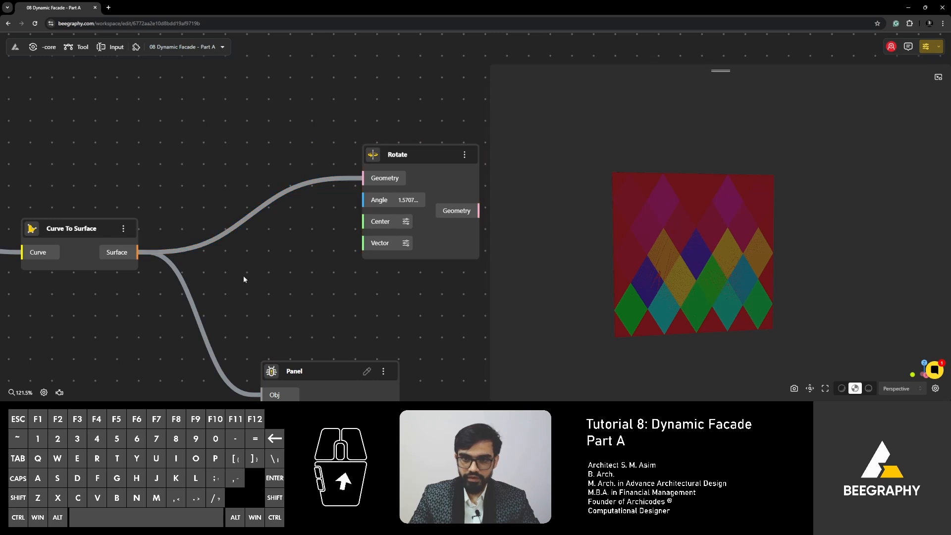
- Delete the Panel node and lower the Rotate node so it lines up with Curve To Surface
right_click_drag(328, 326, 312, 221)
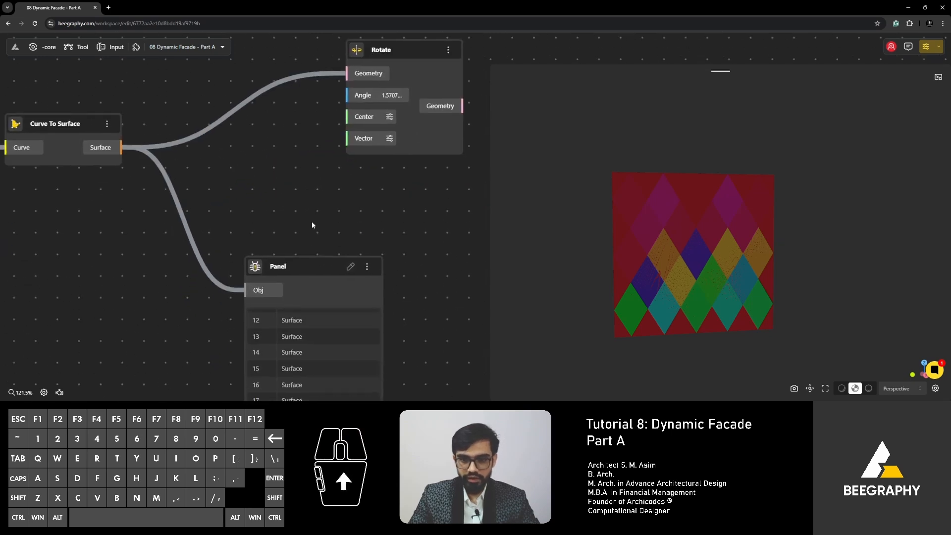
right_click_drag(295, 164, 294, 226)
left_click_drag(306, 322, 294, 316)
key("Delete")
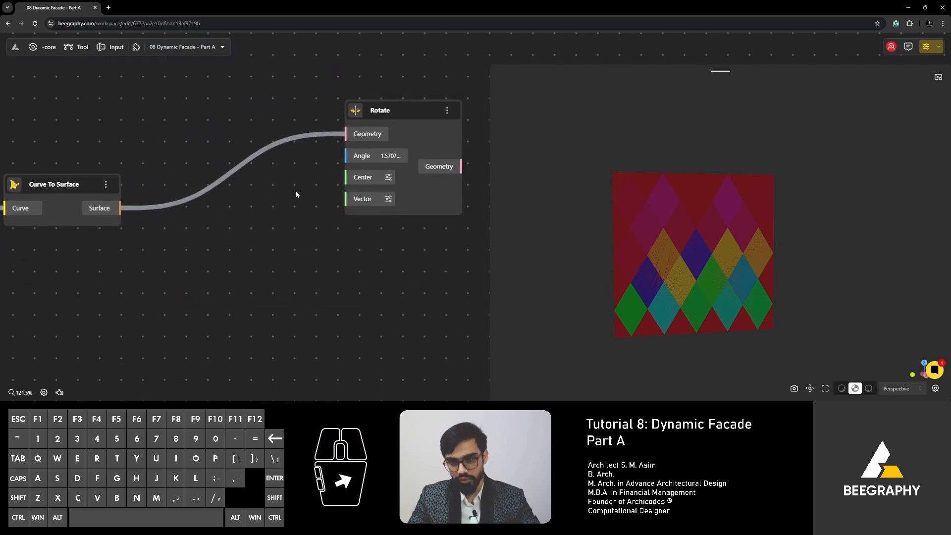
left_click_drag(389, 113, 363, 184)
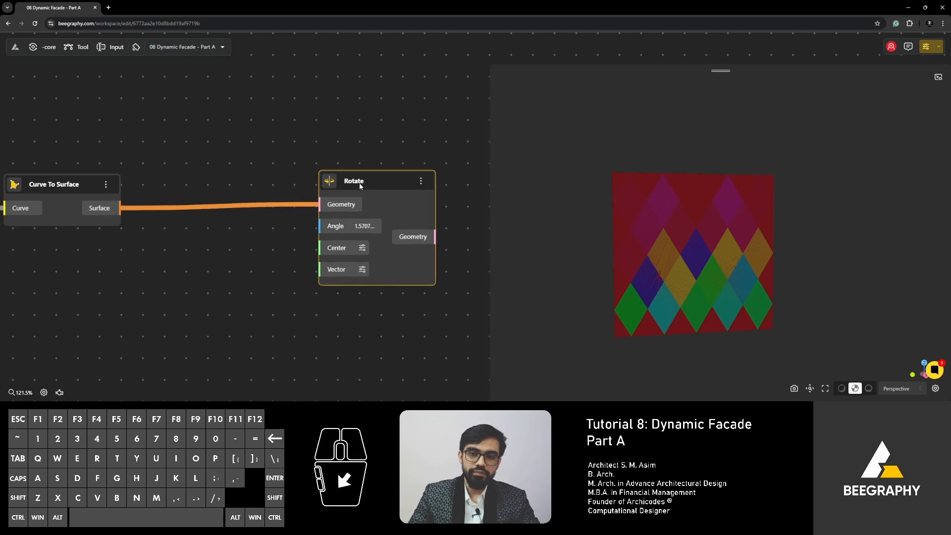
- Add a Range Input node with the value 45 and place it below Curve To Surface
left_click(202, 279)
double_click(202, 279)
type("45")
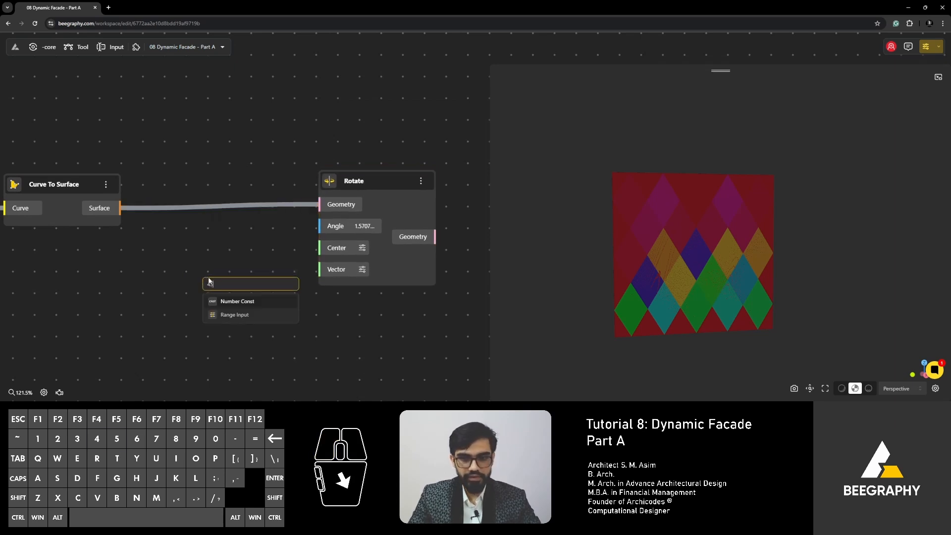
left_click(240, 316)
left_click_drag(286, 281, 70, 278)
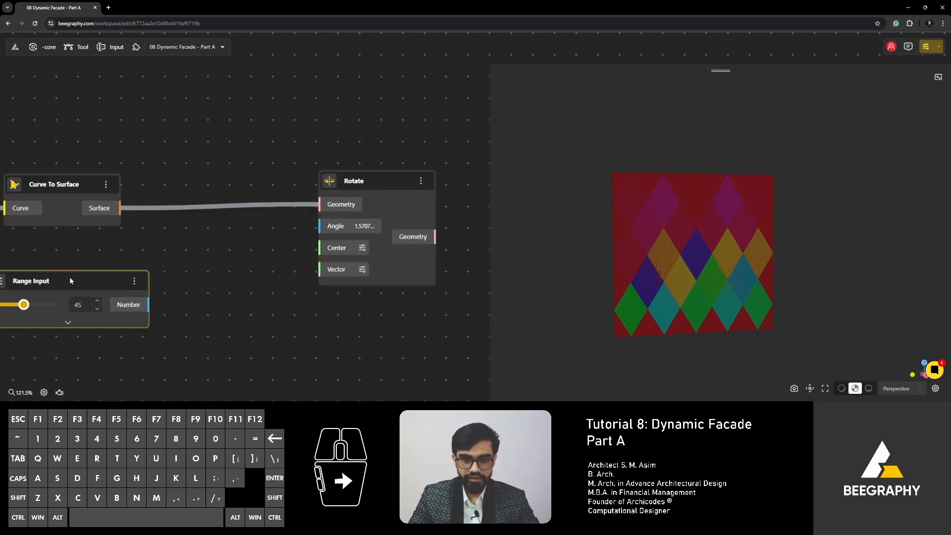
- Convert the Range Input through a DegToRad node into Rotate's Angle input, and shift Rotate farther from Curve To Surface
double_click(222, 303)
left_click_drag(148, 303, 231, 310)
type("deg")
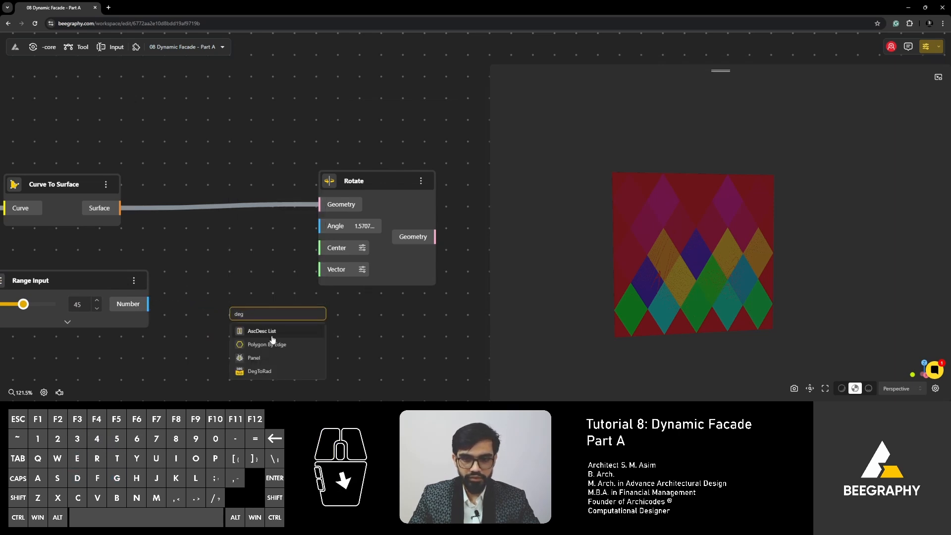
left_click(270, 370)
left_click_drag(300, 320, 255, 256)
left_click_drag(301, 278, 319, 226)
left_click_drag(375, 177, 452, 175)
right_click_drag(378, 281, 356, 278)
left_click(343, 293)
scroll(399, 206, "down", 5)
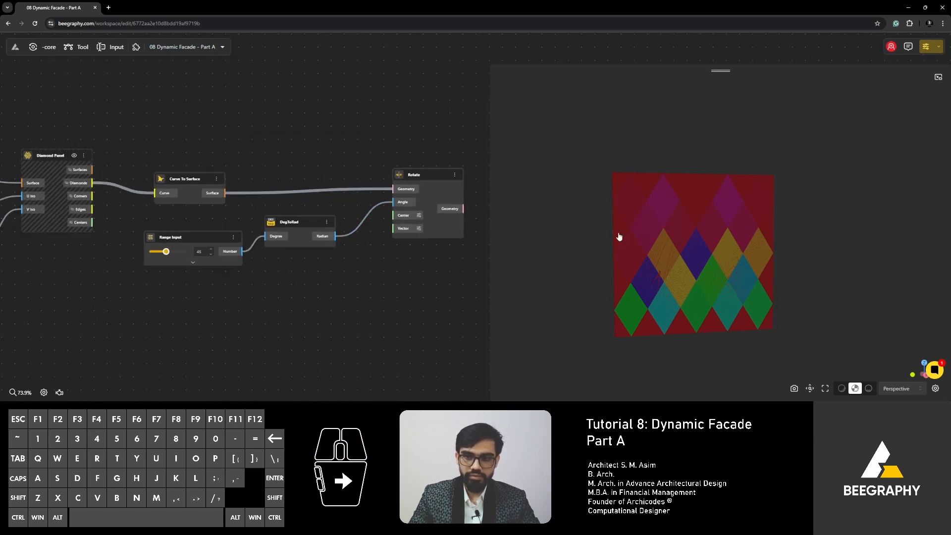
- Add a Centroid node above Curve To Surface and feed the Surface output into its Geometry input
right_click_drag(585, 218, 609, 269)
left_click_drag(609, 269, 612, 296)
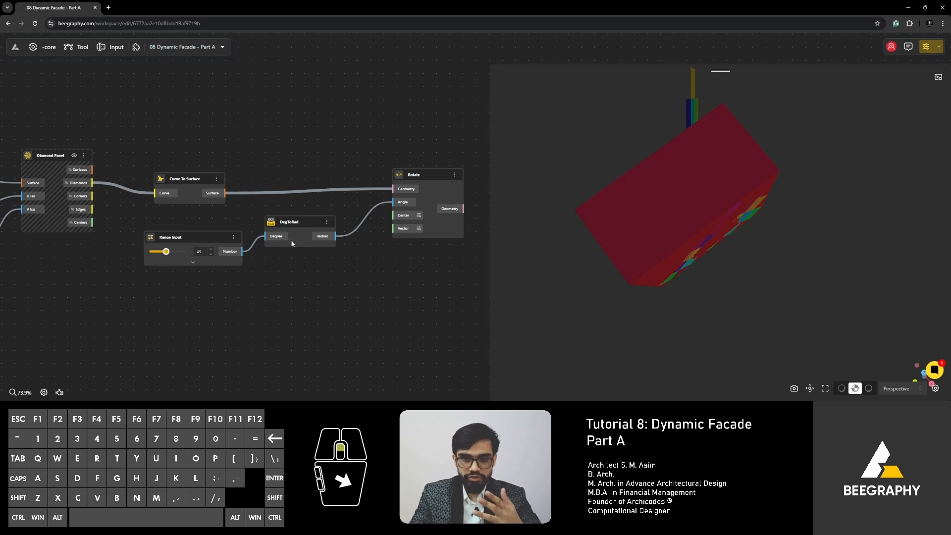
scroll(333, 269, "up", 5)
scroll(300, 305, "down", 2)
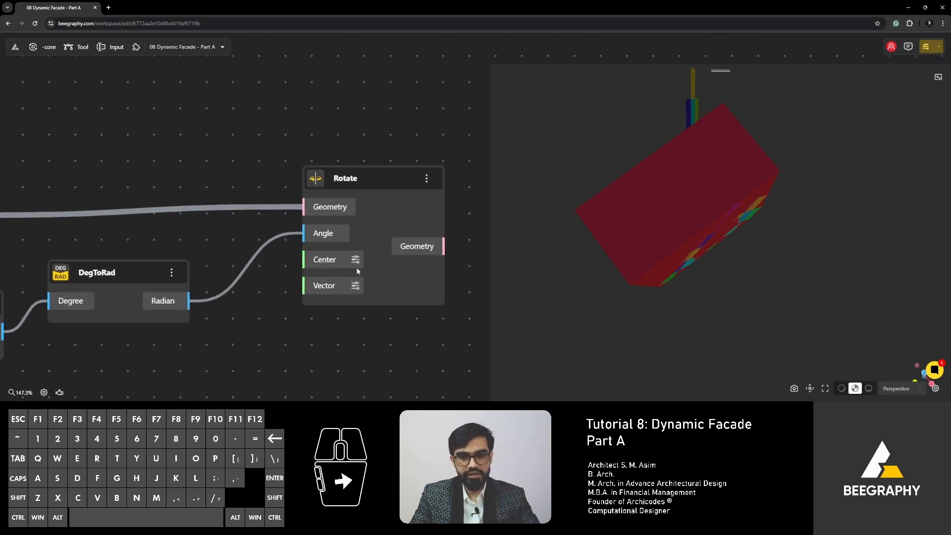
scroll(317, 270, "down", 3)
double_click(267, 223)
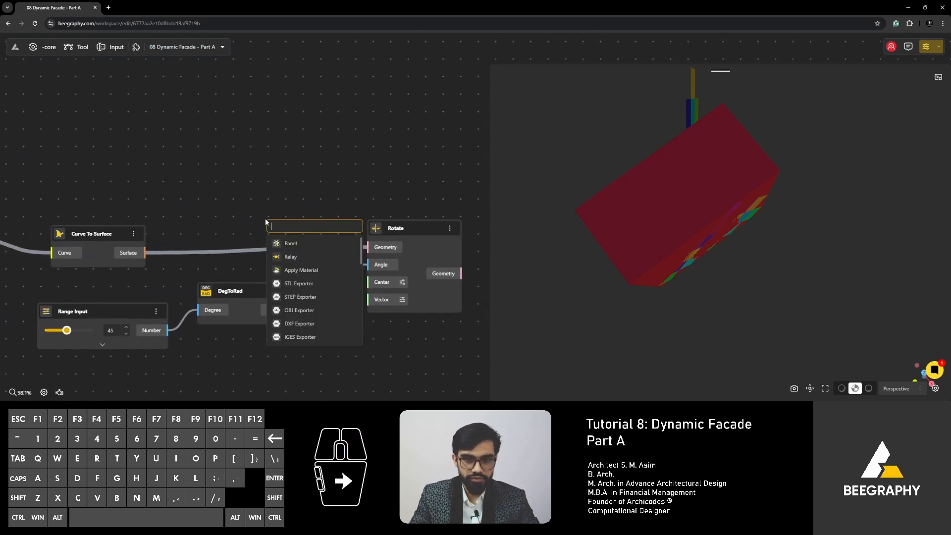
type("centr")
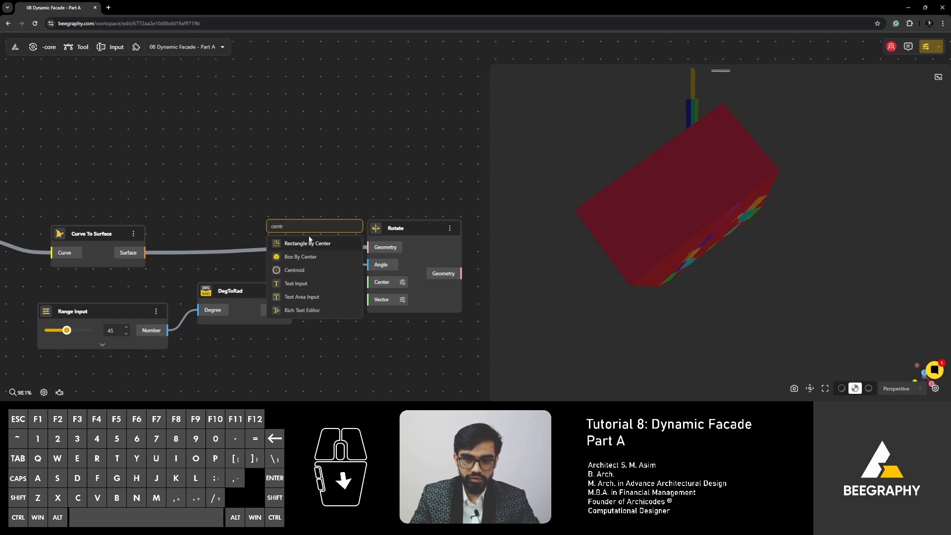
left_click(309, 271)
left_click_drag(310, 254, 246, 191)
left_click_drag(145, 252, 208, 191)
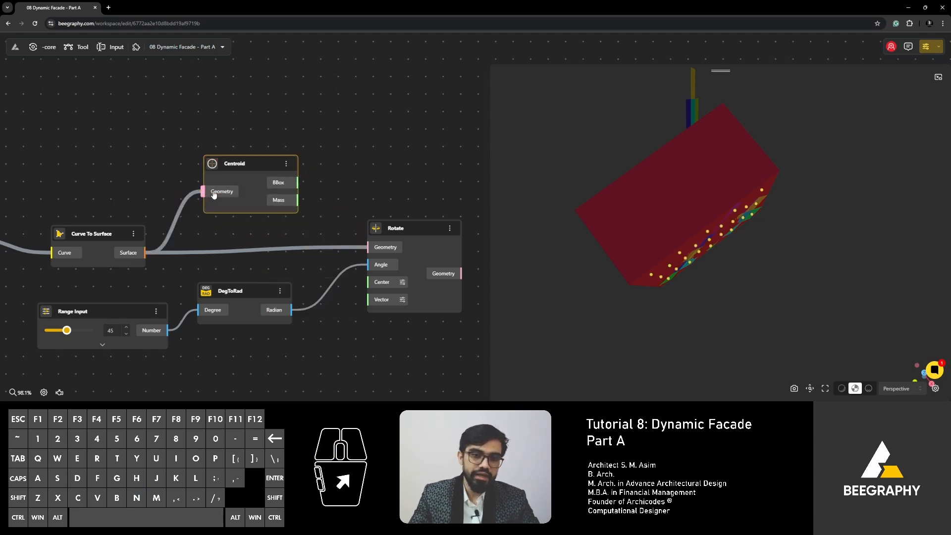
left_click_drag(248, 164, 255, 157)
- Connect Centroid's BBox output to Rotate's Center input so each panel turns about its own centre
left_click_drag(625, 325, 626, 196)
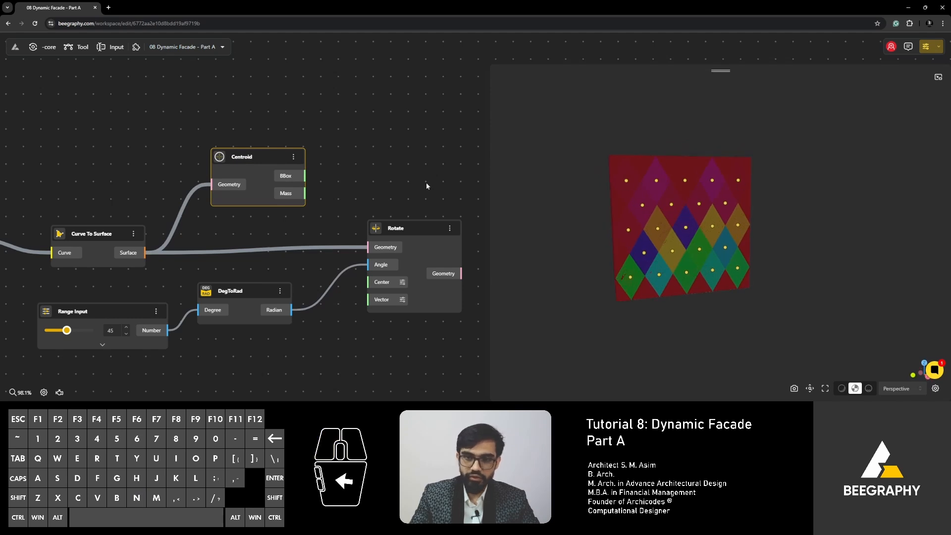
left_click_drag(306, 177, 370, 285)
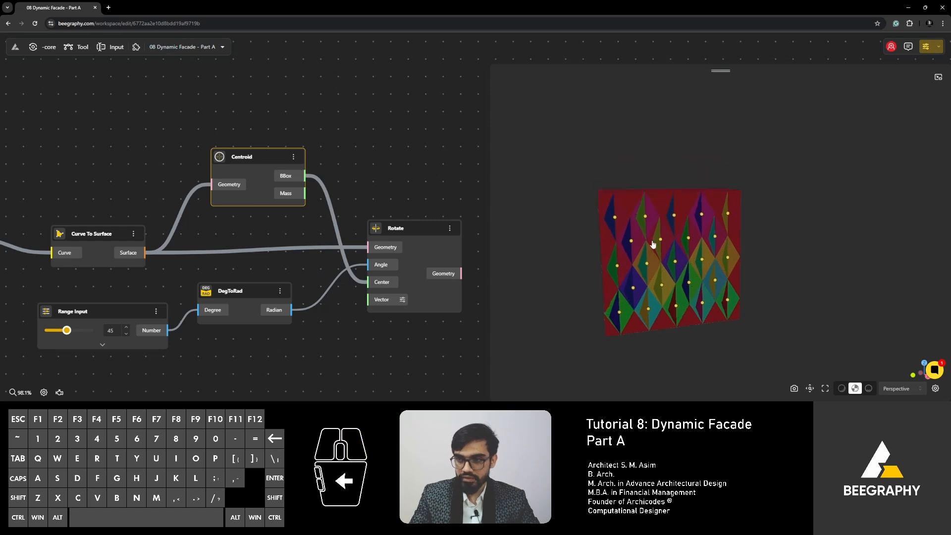
left_click_drag(694, 303, 674, 223)
- Hide the previews of the Curve To Surface, Centroid, Range Input and DegToRad nodes together
scroll(251, 228, "down", 3)
right_click_drag(250, 229, 308, 218)
left_click_drag(346, 113, 77, 340)
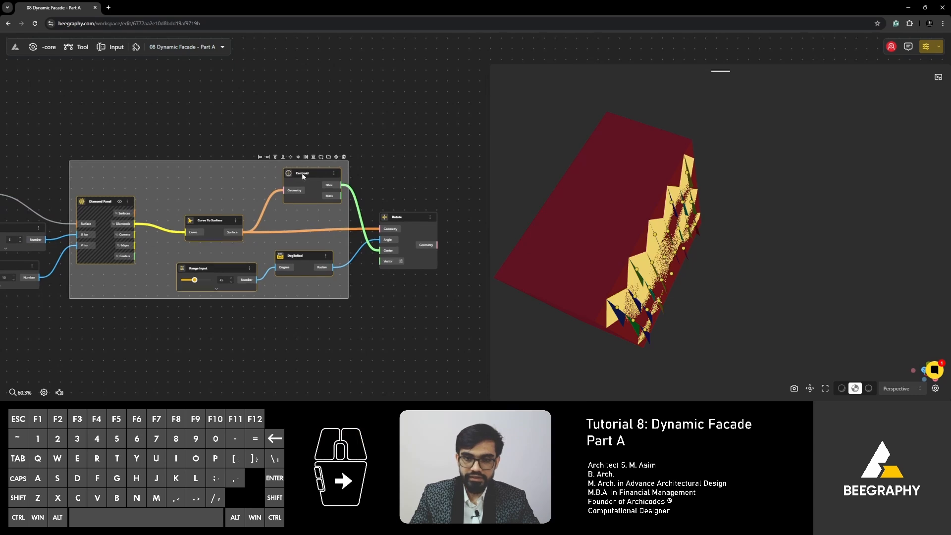
right_click(213, 222)
left_click(238, 226)
left_click(352, 208)
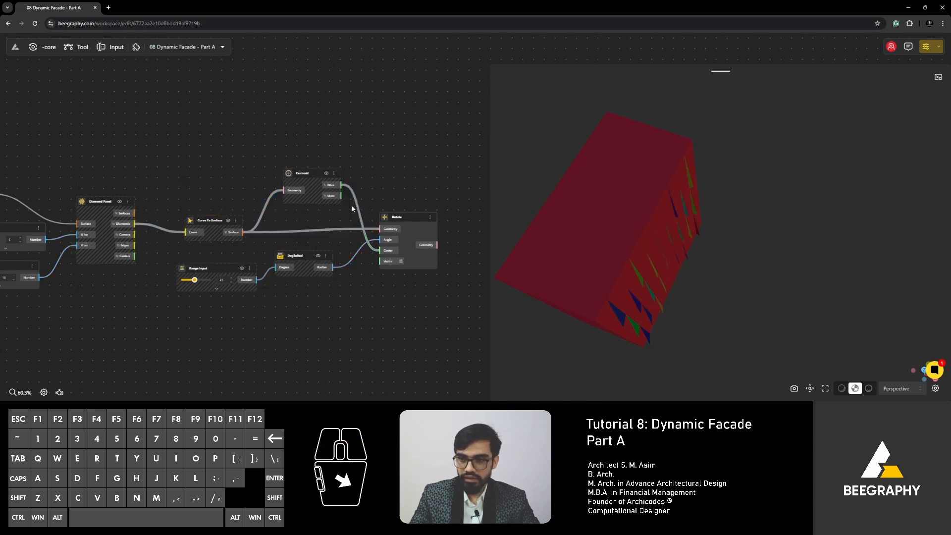
- Set the angle Range Input to 0 and inspect the diamond panels on the box face from several angles
right_click_drag(430, 277, 389, 285)
right_click_drag(642, 299, 610, 271)
left_click_drag(607, 268, 609, 225)
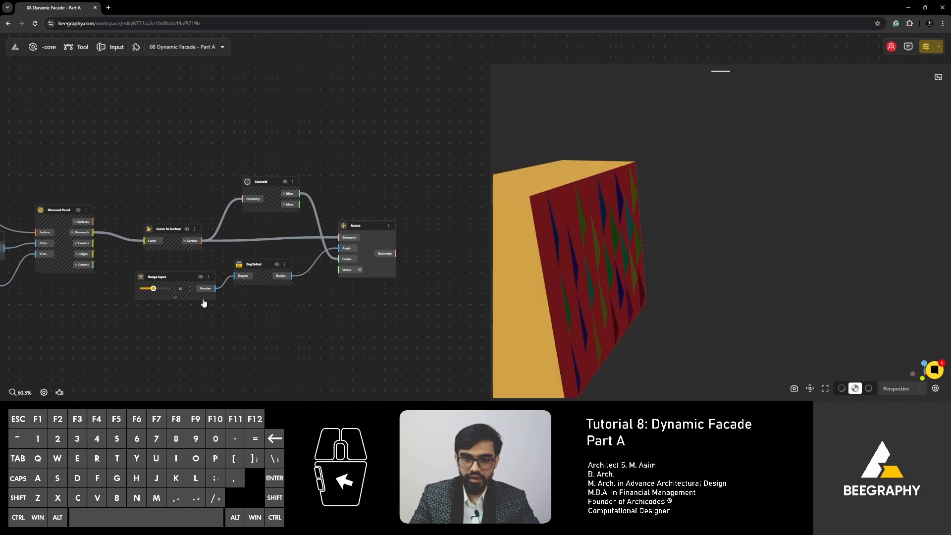
left_click_drag(152, 291, 135, 309)
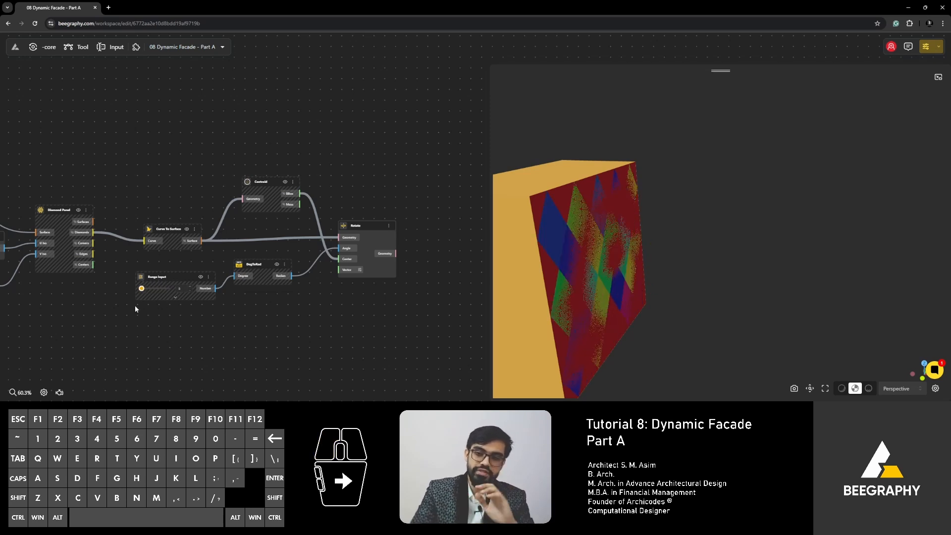
left_click_drag(748, 253, 683, 295)
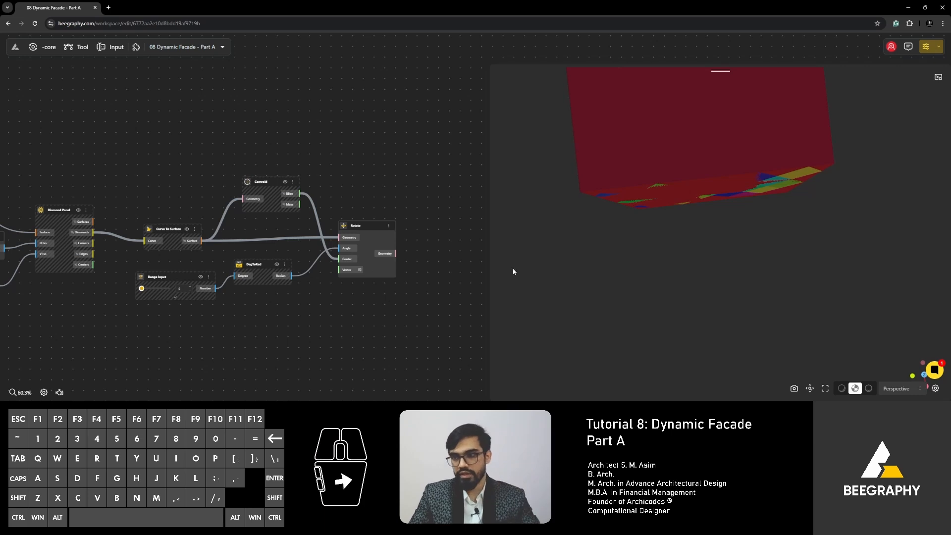
left_click_drag(512, 271, 614, 248)
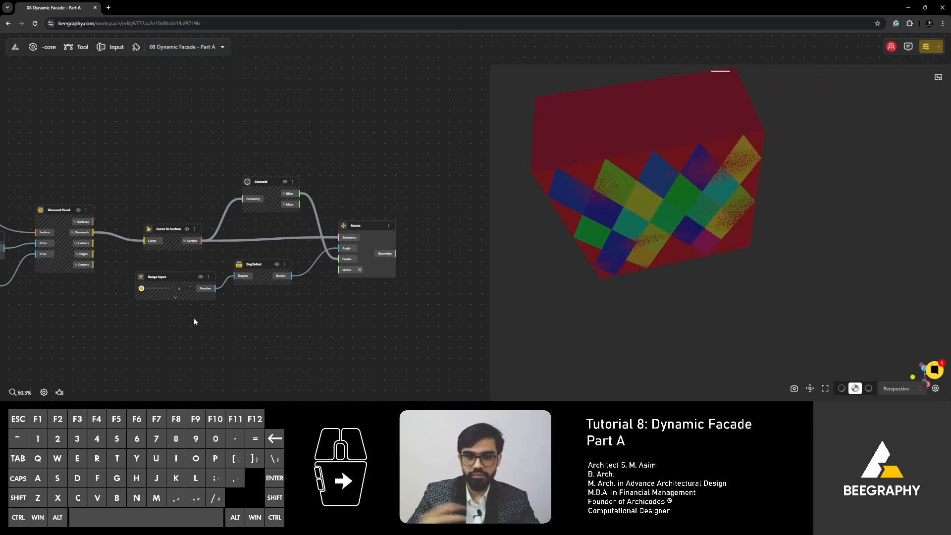
- Try limiting the angle Range Input to a minimum of 90 and a maximum of 91
scroll(158, 300, "up", 5)
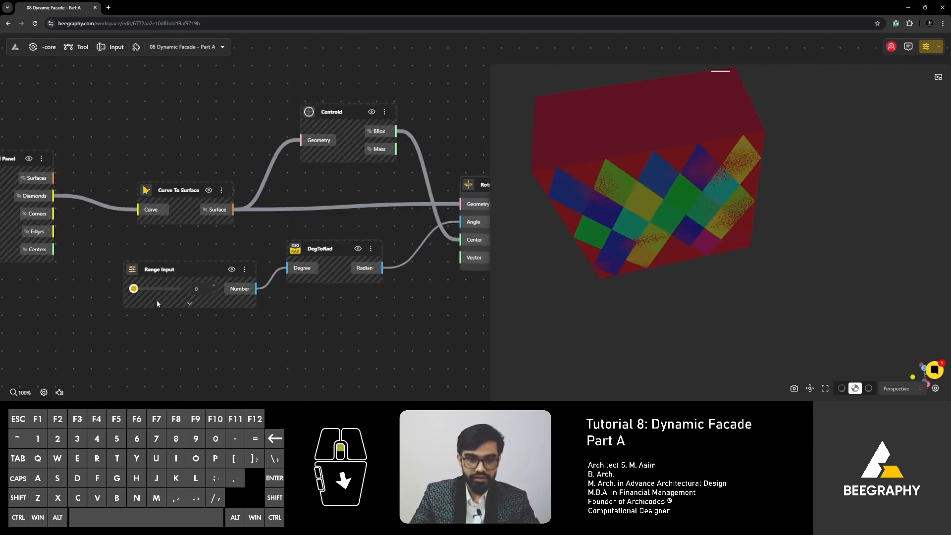
left_click(198, 303)
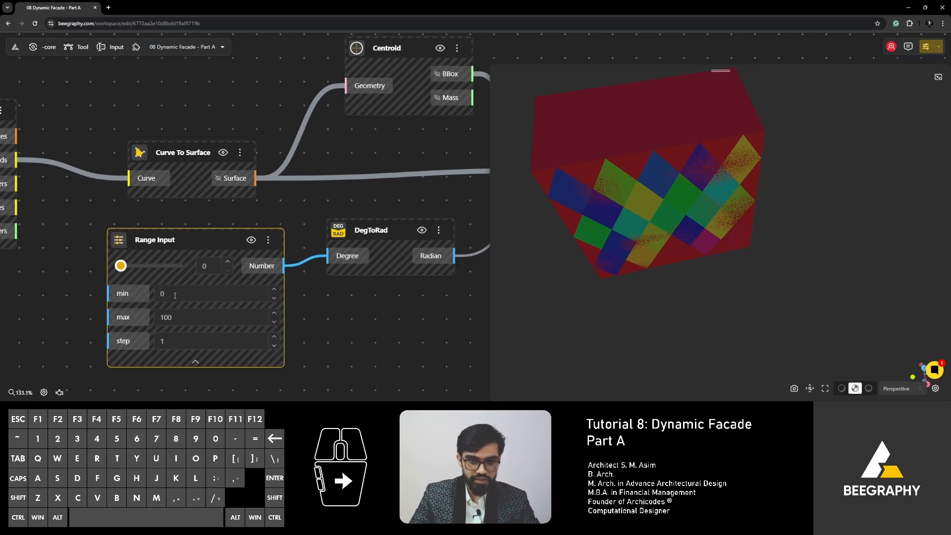
left_click(175, 296)
type("90")
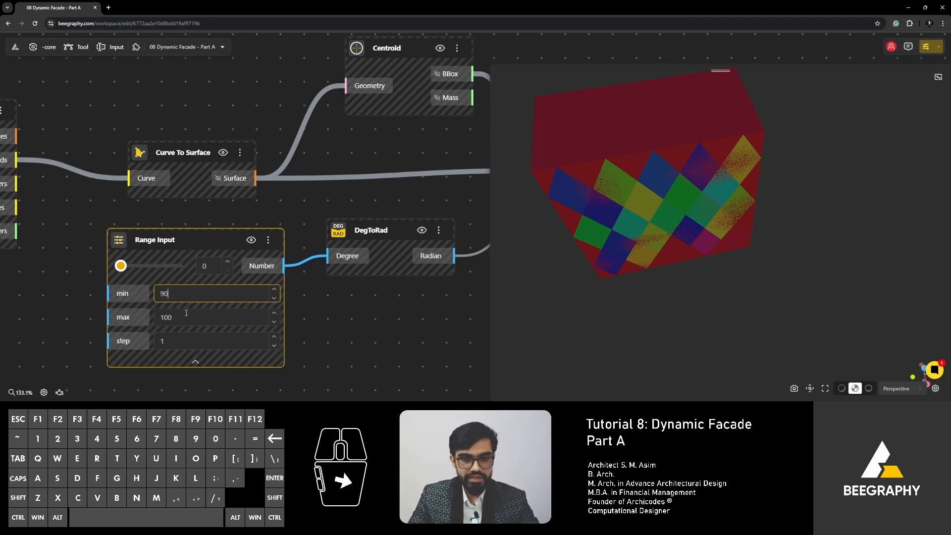
left_click(187, 315)
type("90")
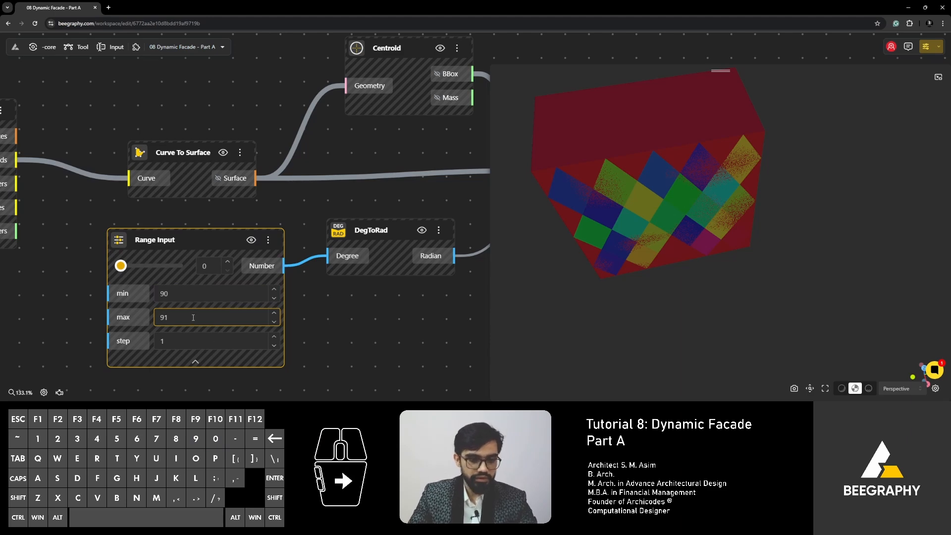
key("Down")
left_click(358, 342)
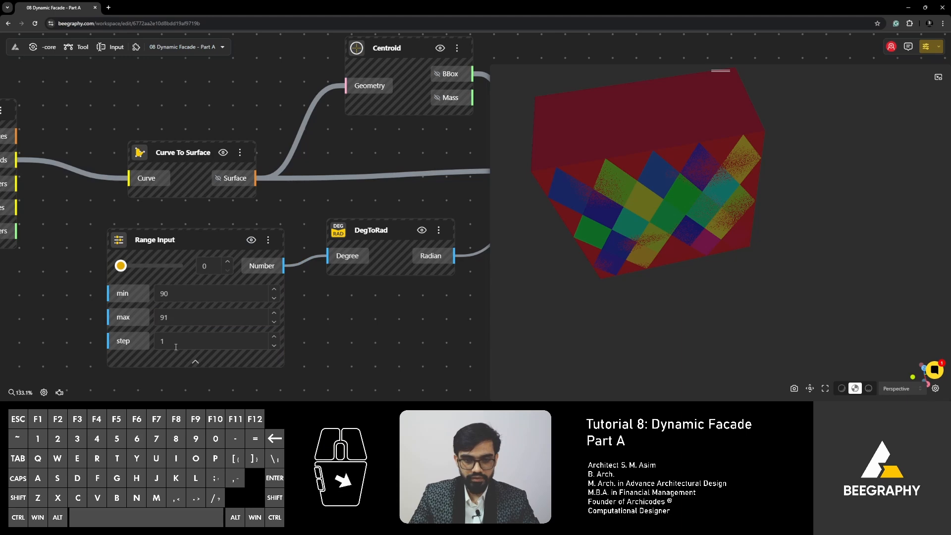
left_click(132, 269)
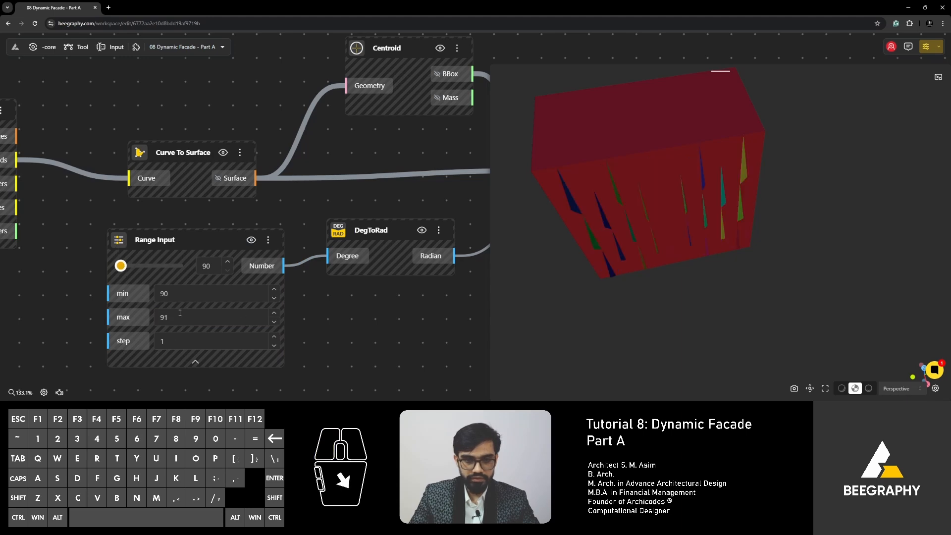
left_click_drag(120, 268, 174, 264)
left_click(196, 363)
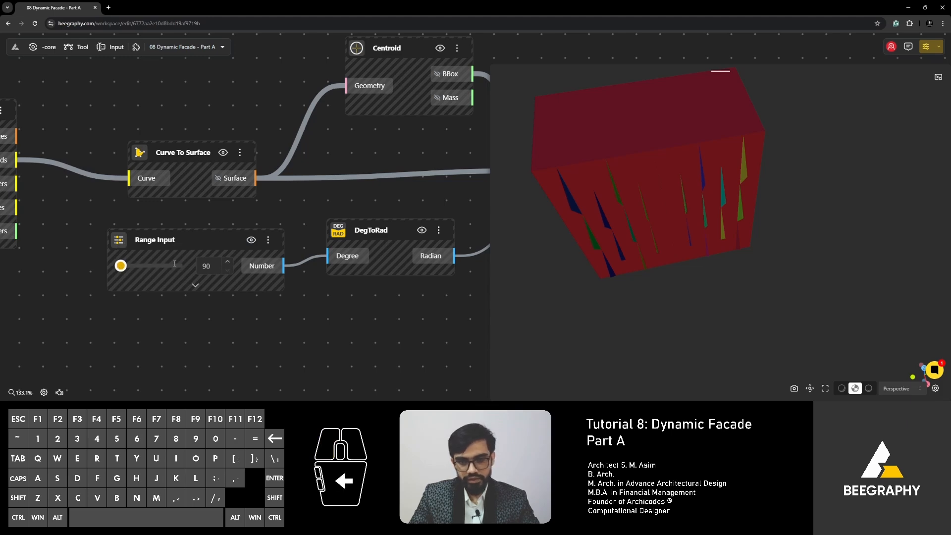
- Set the angle Range Input's minimum to -90 and maximum to 90, and collapse its settings
left_click(200, 288)
left_click(156, 294)
left_click(156, 294)
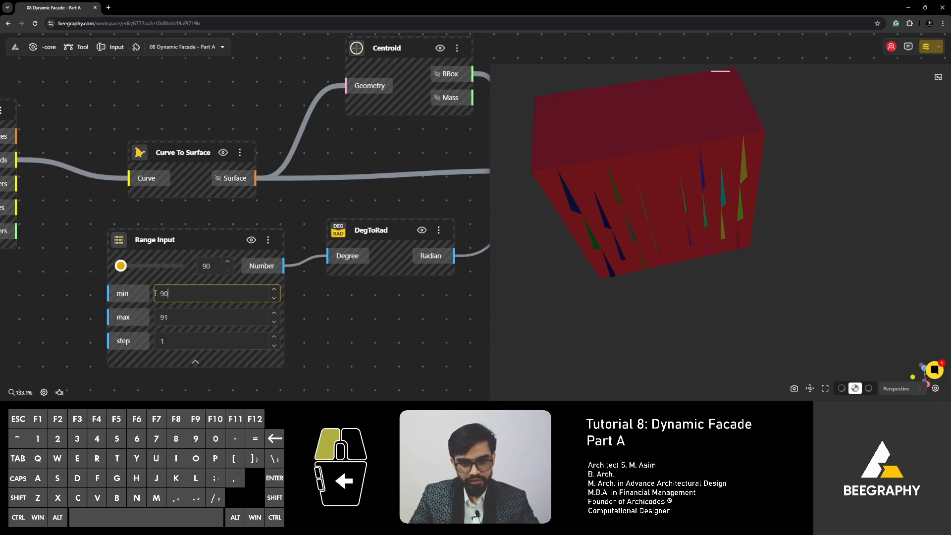
type("-")
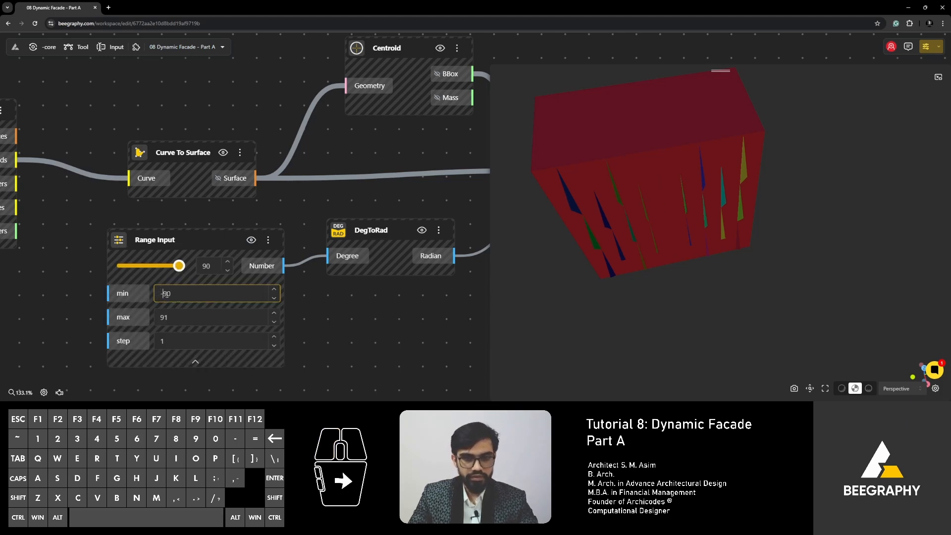
left_click(186, 320)
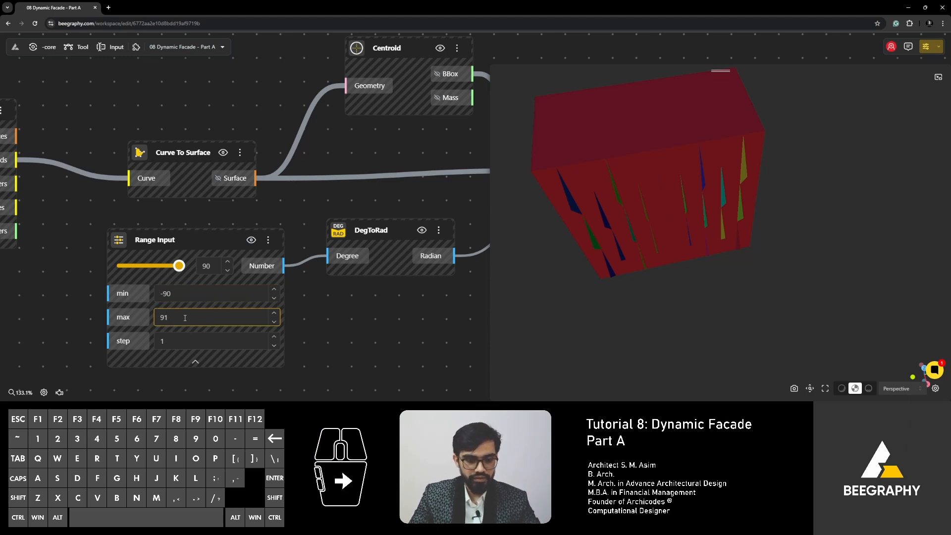
key("BackSpace")
type("0")
left_click(186, 341)
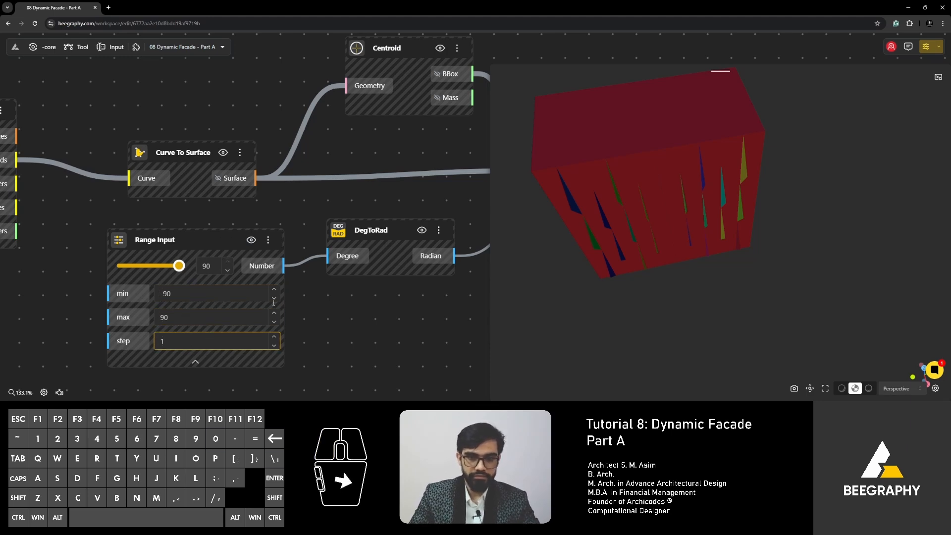
left_click(304, 333)
left_click(195, 364)
- Set the angle Range Input to 43 and inspect the rotated panels on the box
mouse_move(179, 266)
left_mouse_down()
mouse_move(119, 268)
mouse_move(210, 275)
mouse_move(155, 267)
mouse_move(164, 270)
left_mouse_up()
scroll(246, 309, "down", 4)
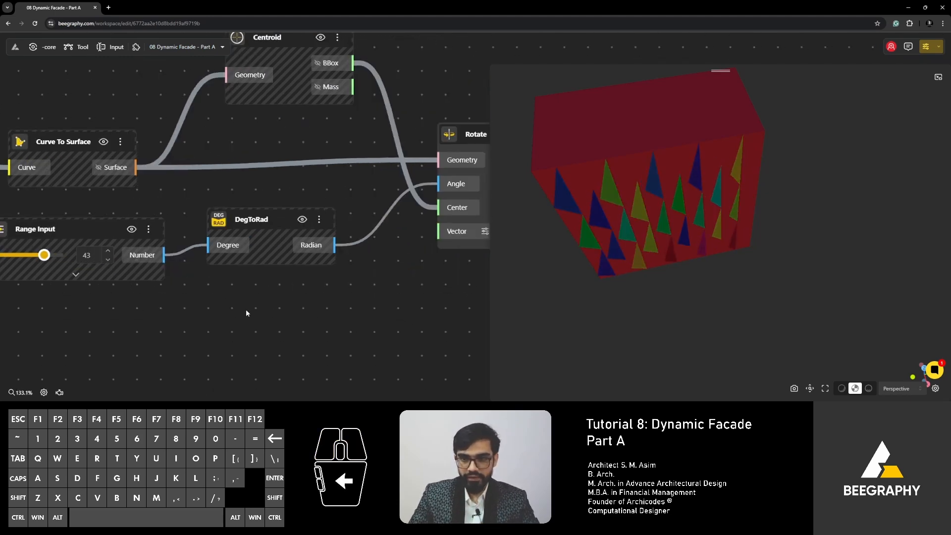
scroll(332, 132, "down", 4)
left_click(347, 136)
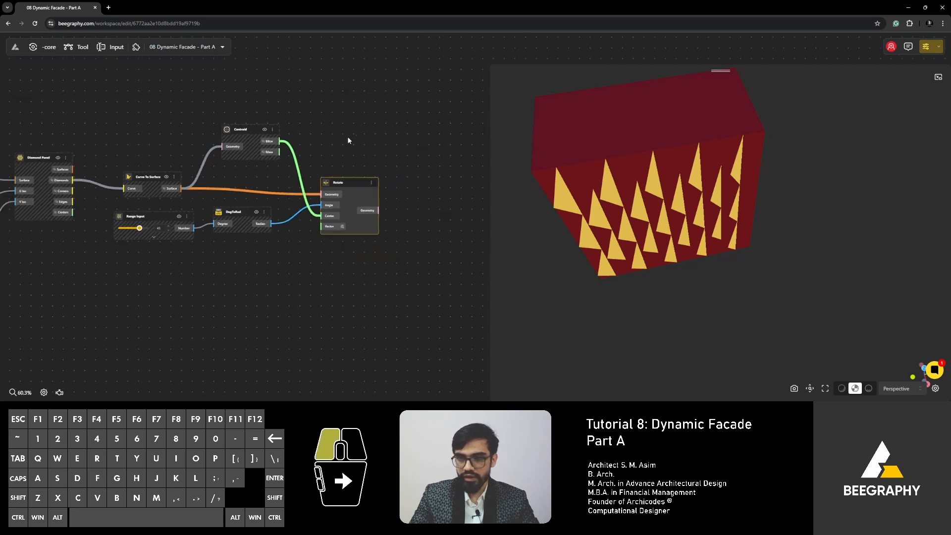
right_click_drag(454, 216, 401, 245)
scroll(418, 239, "up", 2)
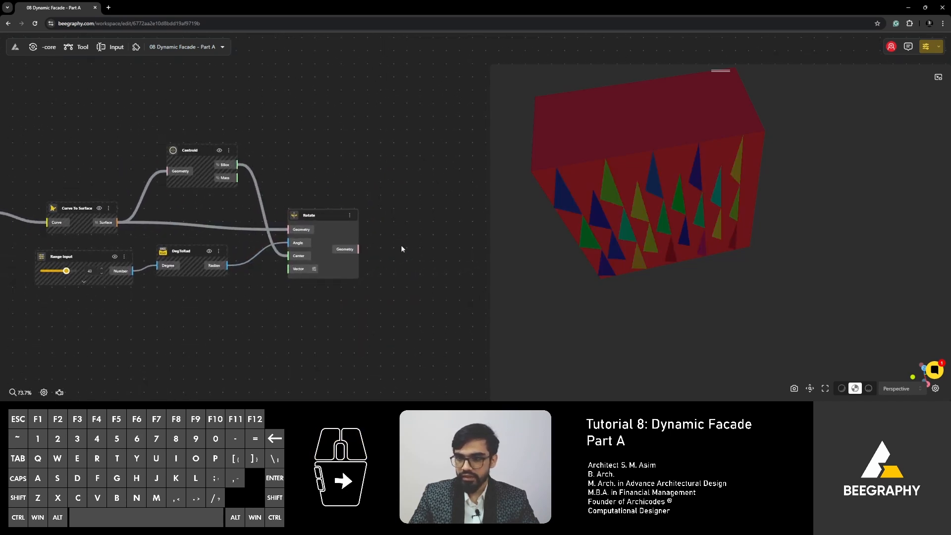
left_click_drag(639, 225, 664, 256)
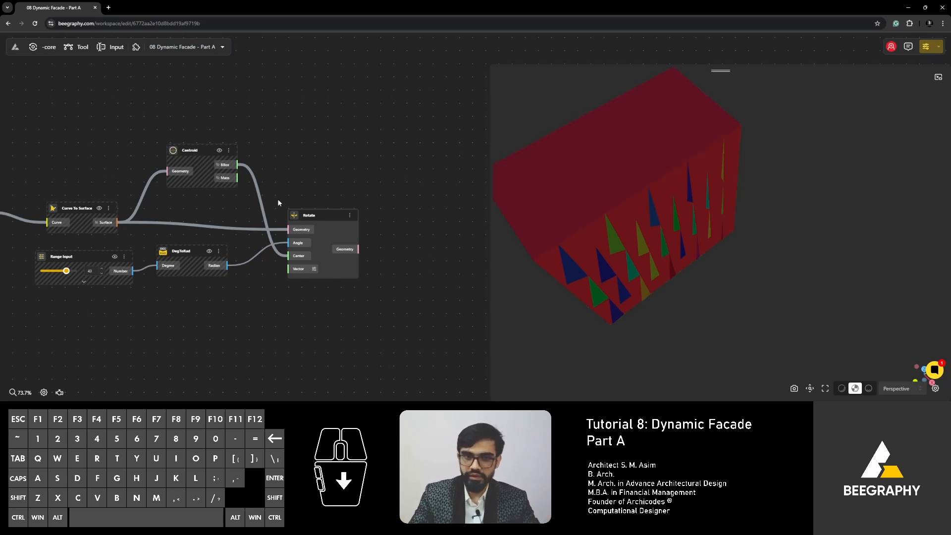
- Tidy the graph by lowering DegToRad, Range Input and Centroid and shifting Rotate farther away
right_click_drag(222, 250, 266, 219)
left_click_drag(230, 223, 231, 237)
left_click_drag(122, 230, 119, 242)
left_click_drag(354, 185, 389, 195)
left_click_drag(235, 120, 241, 166)
- Review the graph back to the box, examining the Deconstruct Solid and List Item nodes that supply the panelled face
right_click_drag(297, 135, 379, 132)
scroll(379, 135, "down", 3)
right_click_drag(338, 195, 203, 232)
right_click_drag(366, 240, 349, 242)
scroll(348, 242, "up", 4)
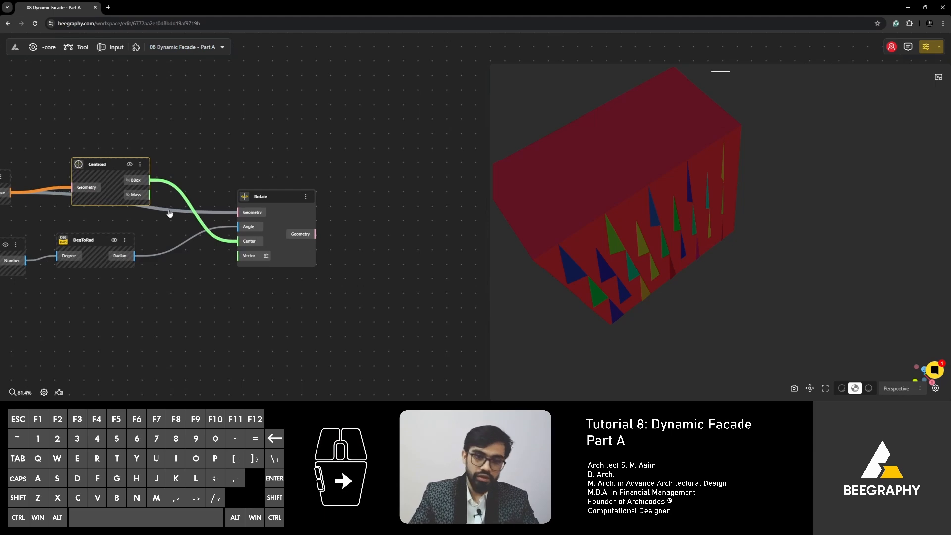
right_click_drag(113, 208, 583, 272)
right_click_drag(319, 306, 247, 288)
scroll(260, 204, "up", 4)
scroll(178, 214, "down", 1)
mouse_move(169, 236)
right_mouse_down()
mouse_move(354, 242)
mouse_move(467, 274)
right_mouse_up()
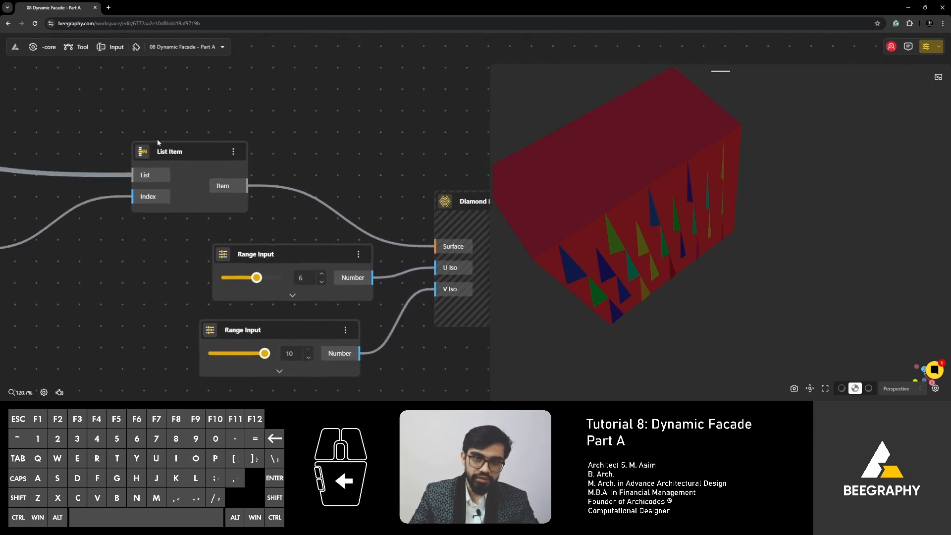
right_click_drag(156, 139, 426, 150)
right_click_drag(174, 225, 400, 244)
left_click(243, 210)
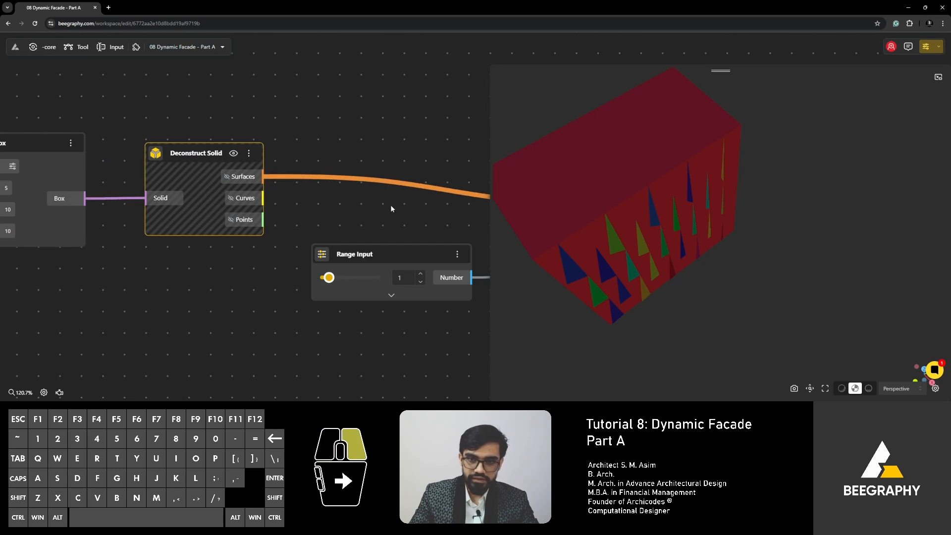
right_click_drag(390, 208, 202, 152)
left_click(203, 152)
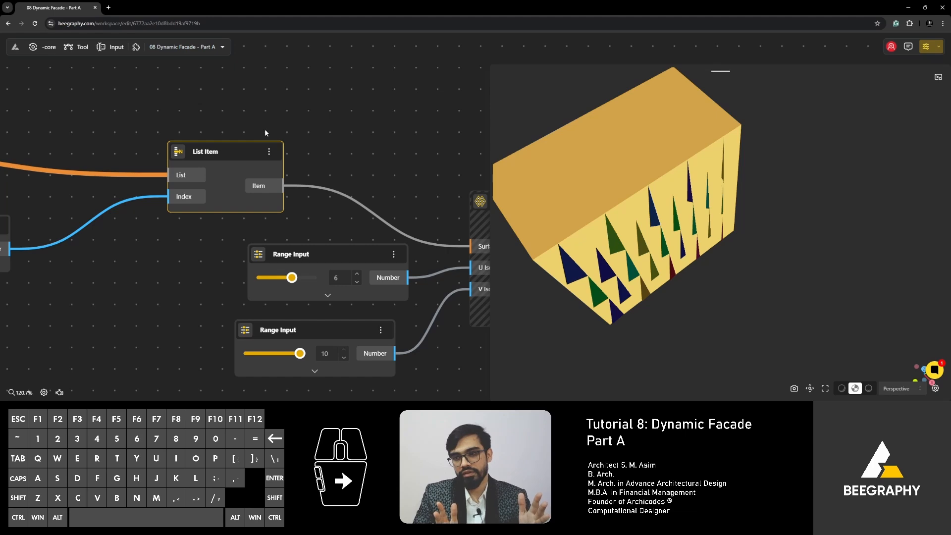
left_click(323, 160)
scroll(188, 143, "down", 8)
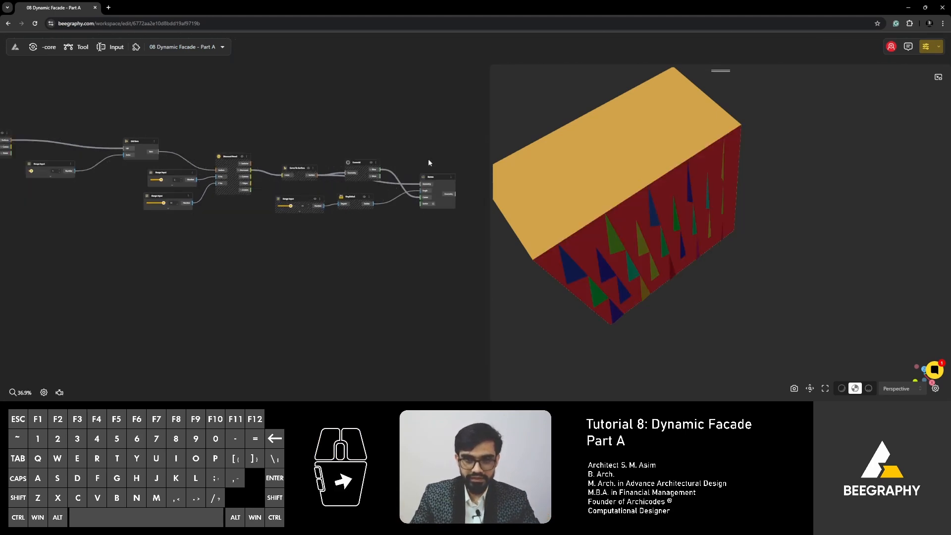
- Add an Offset Surface node above the Diamond Panel and connect List Item's Item output to its Surface input
scroll(148, 141, "up", 5)
double_click(214, 141)
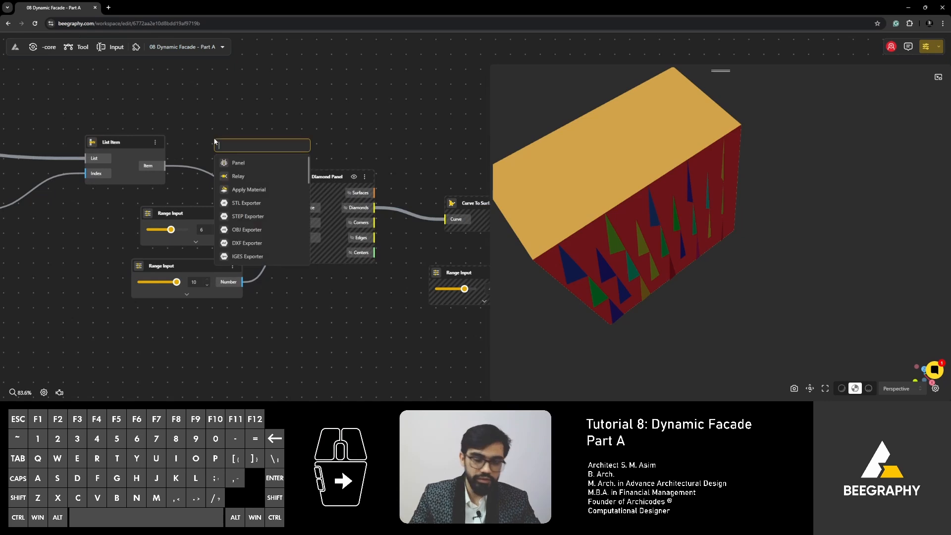
type("offset")
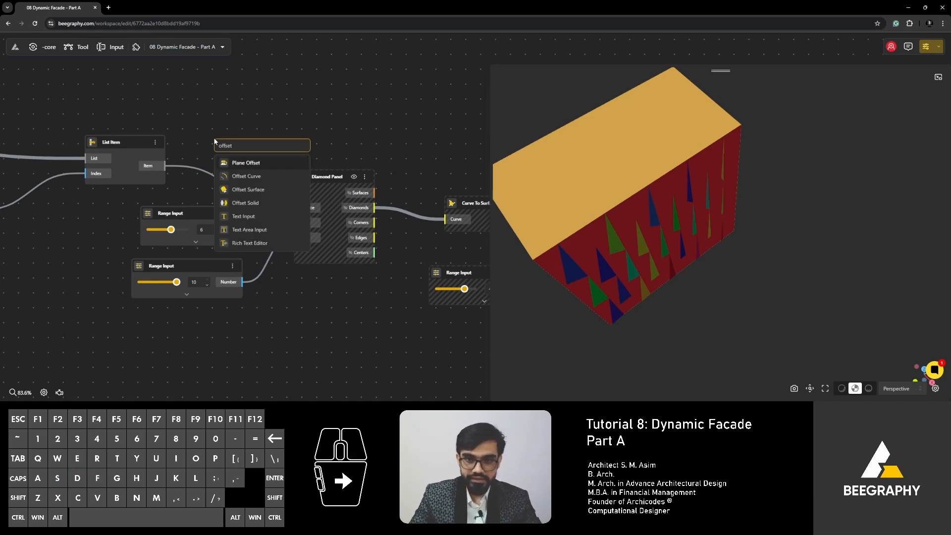
left_click(253, 189)
left_click_drag(238, 141, 237, 97)
left_click_drag(165, 166, 210, 117)
left_click(152, 103)
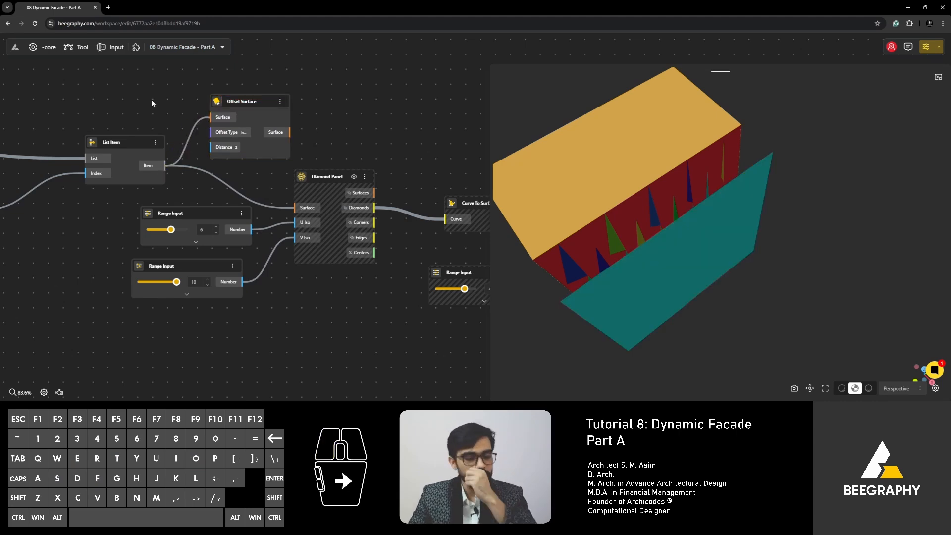
- Review the panelling chain from Diamond Panel through Curve To Surface and Centroid to Rotate
scroll(156, 183, "down", 8)
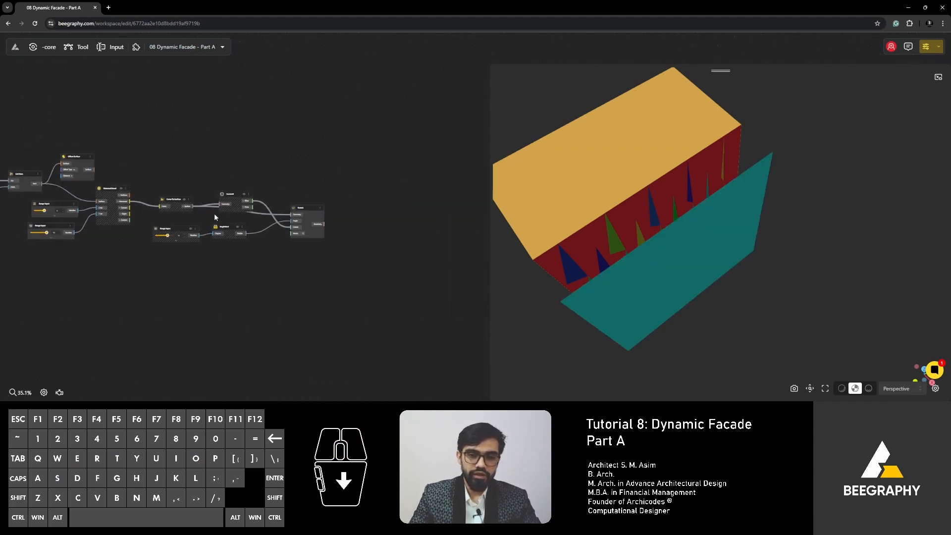
scroll(286, 226, "up", 5)
right_click_drag(290, 230, 244, 222)
scroll(288, 242, "up", 4)
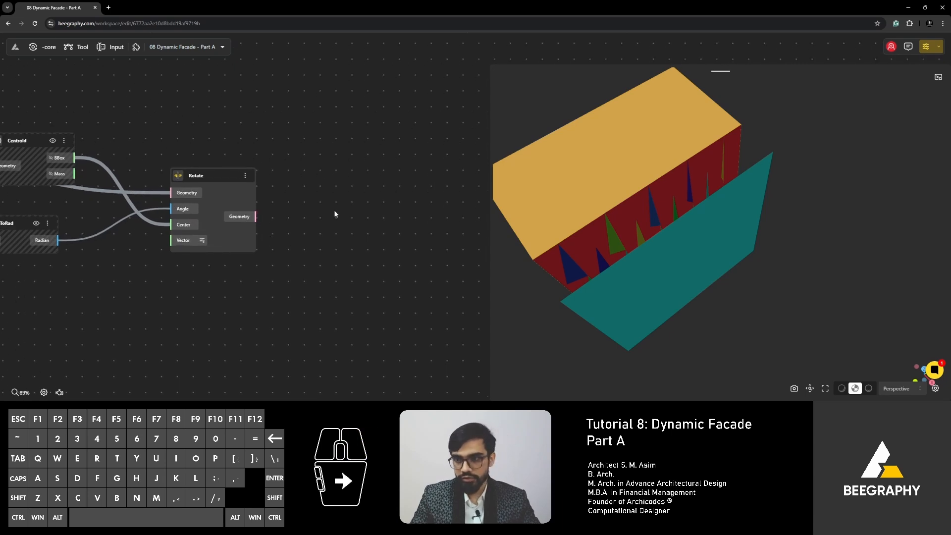
right_click_drag(165, 199, 443, 261)
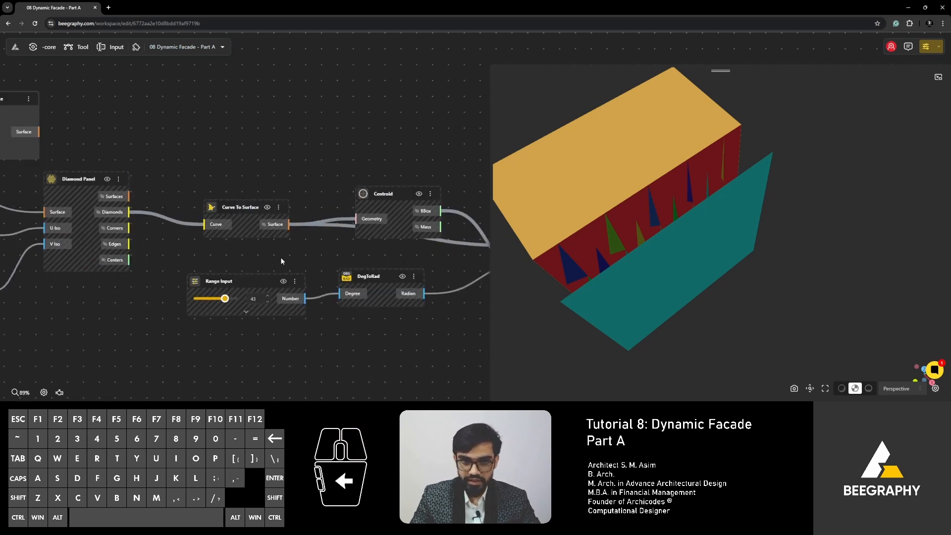
left_click(70, 183)
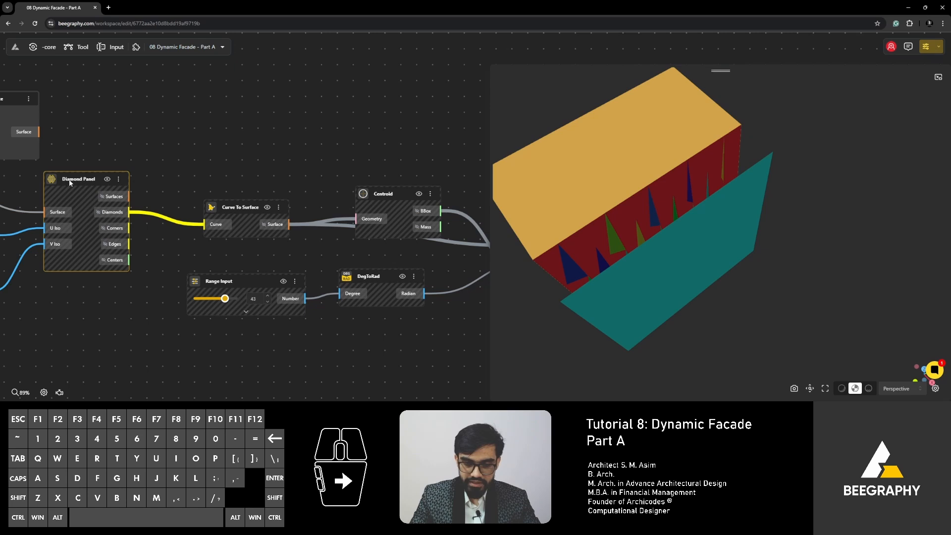
left_click(244, 209)
right_click_drag(407, 254, 209, 224)
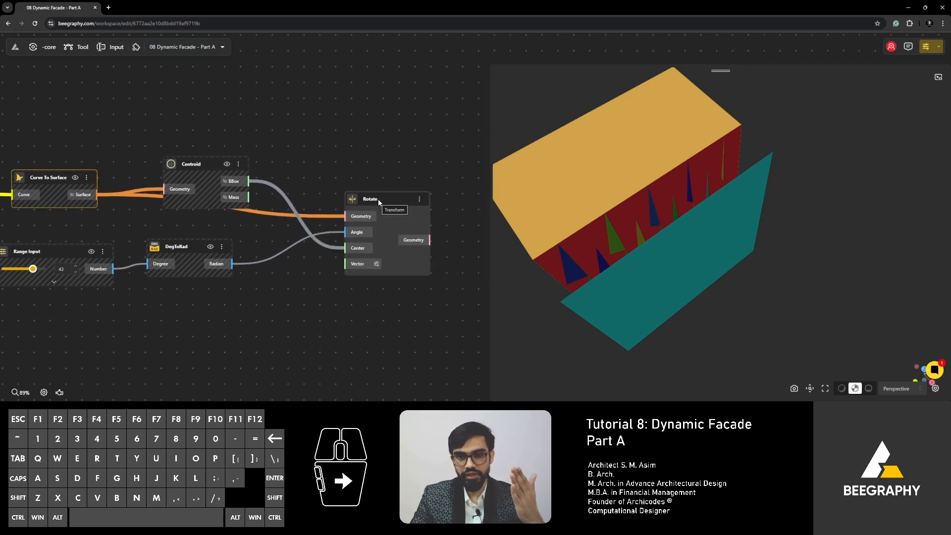
- Show the Curve To Surface preview in the viewport to compare the unrotated diamonds with the rotated panels
left_click(74, 178)
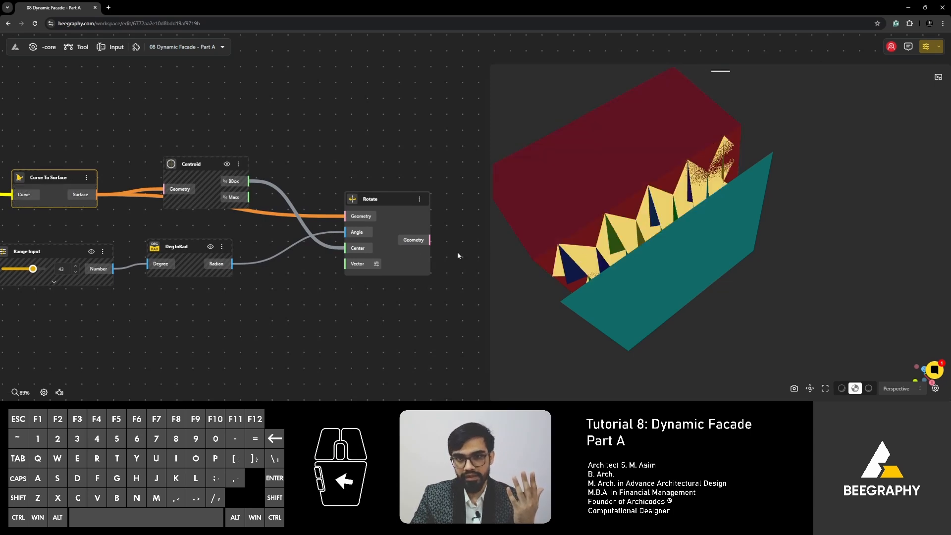
left_click_drag(431, 240, 296, 237)
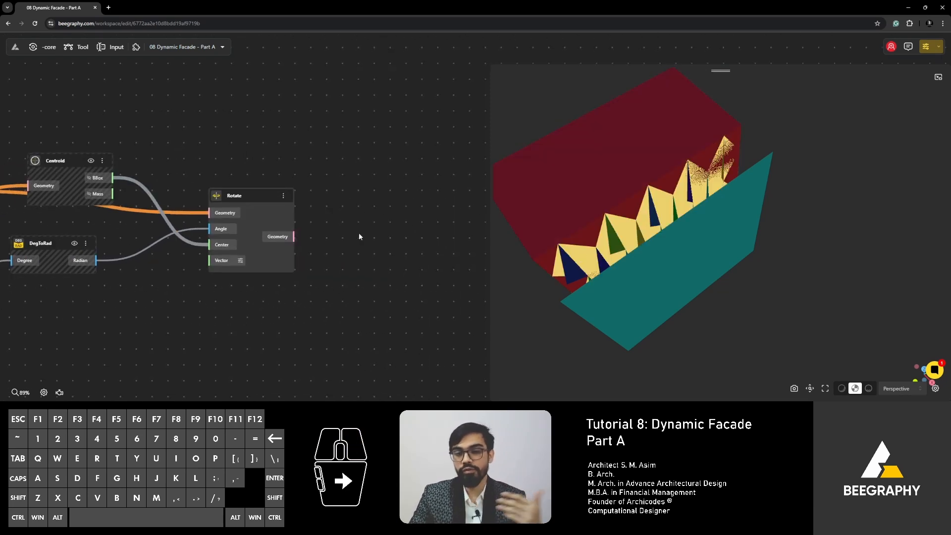
scroll(359, 233, "down", 6)
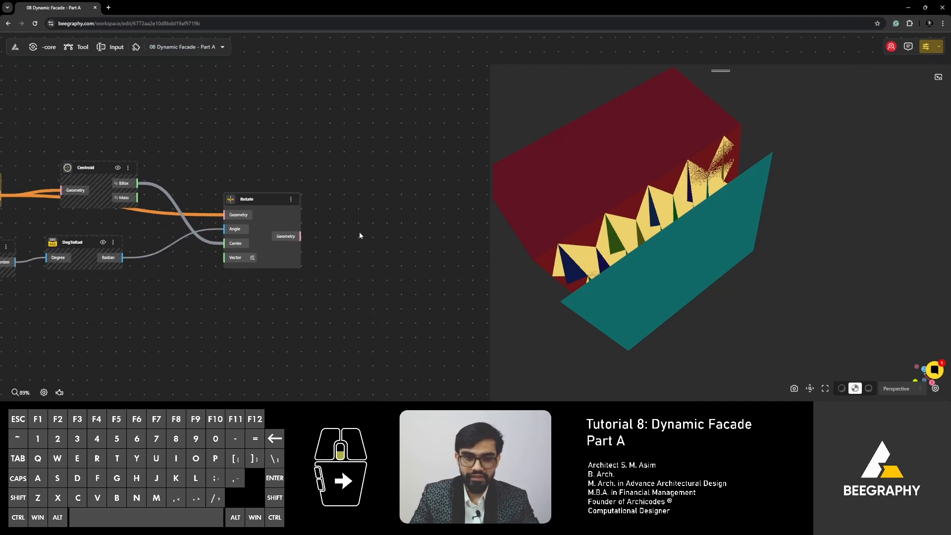
- Shift Diamond Panel slightly away from Offset Surface and inspect the details of Offset Surface's Distance input
right_click_drag(170, 228, 344, 260)
right_click_drag(102, 230, 241, 255)
scroll(335, 242, "up", 5)
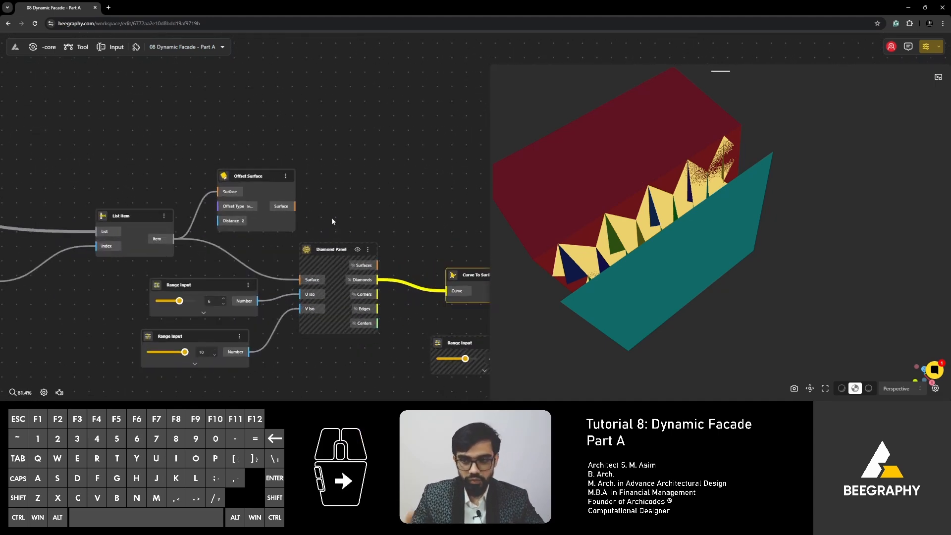
scroll(332, 222, "up", 4)
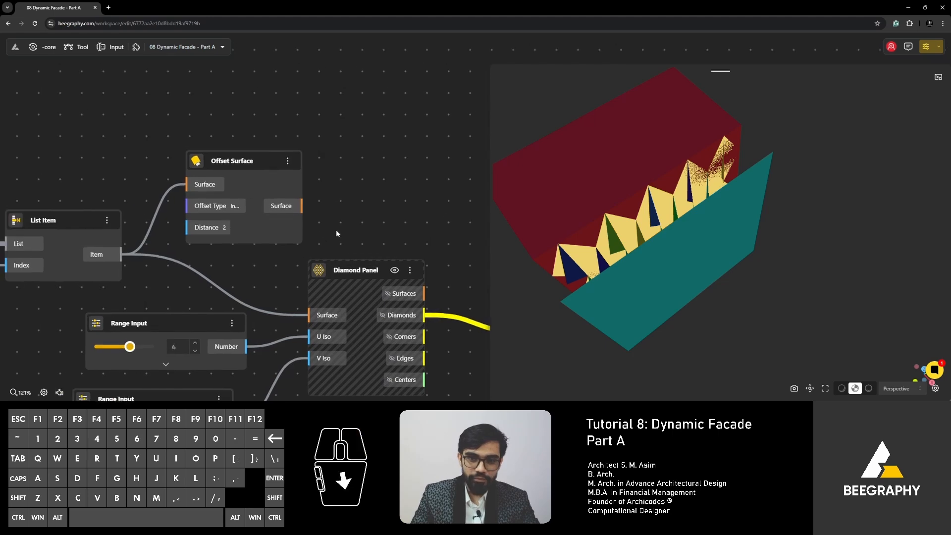
left_click_drag(341, 263, 368, 259)
right_click_drag(343, 172, 343, 141)
scroll(311, 168, "down", 3)
scroll(255, 182, "up", 4)
right_click(270, 168)
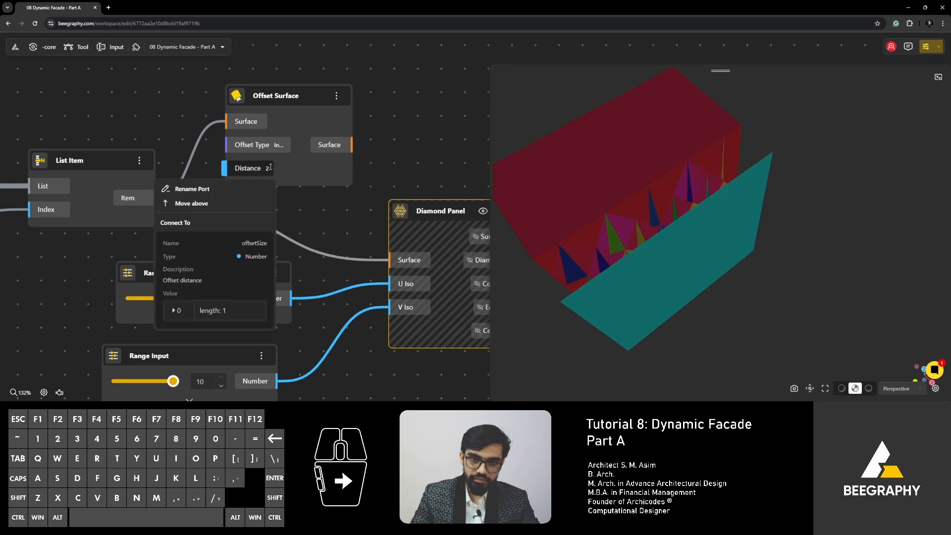
- Connect Offset Surface's Surface output to Diamond Panel's Surface input and inspect the panels on the offset face
right_click_drag(381, 142, 282, 143)
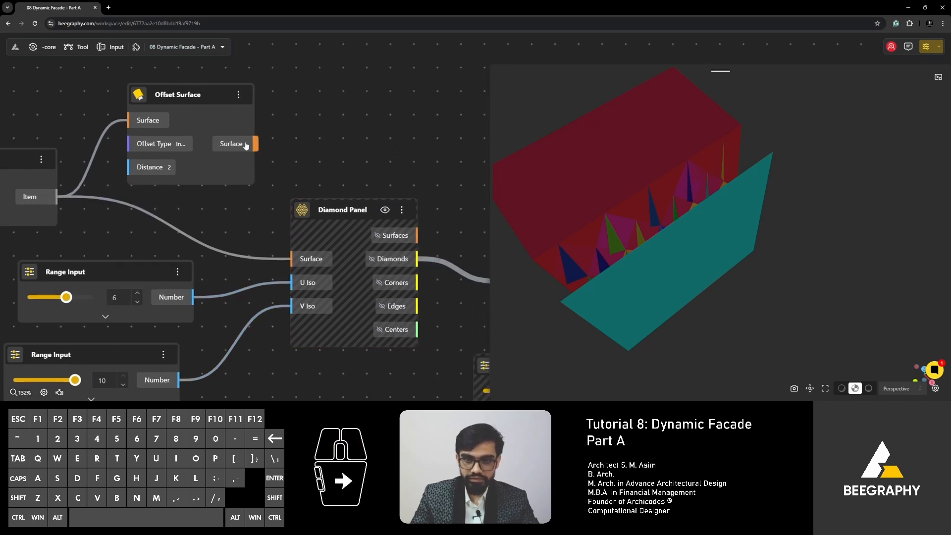
left_click_drag(254, 143, 293, 259)
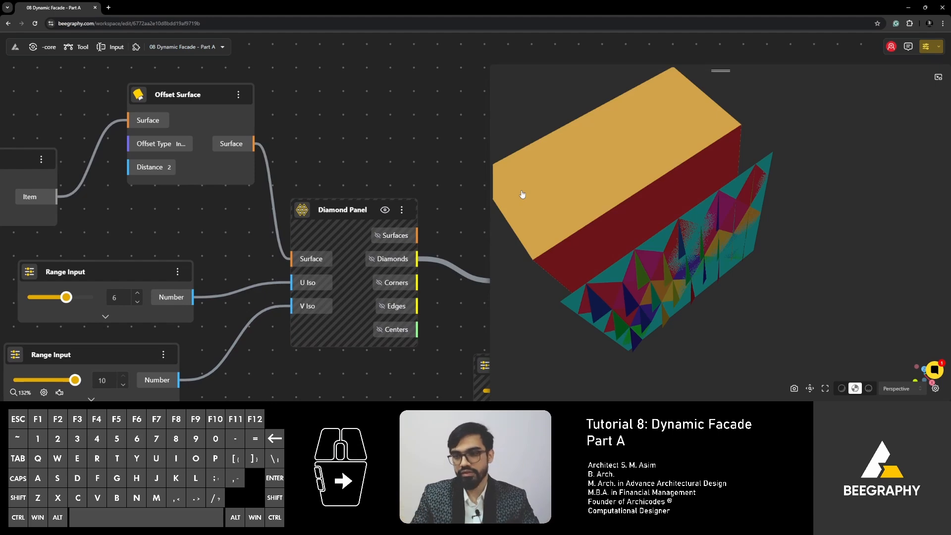
right_click_drag(704, 306, 700, 262)
left_click_drag(700, 263, 647, 238)
- Hide the Curve To Surface preview so only the rotated panels are displayed
scroll(236, 169, "down", 7)
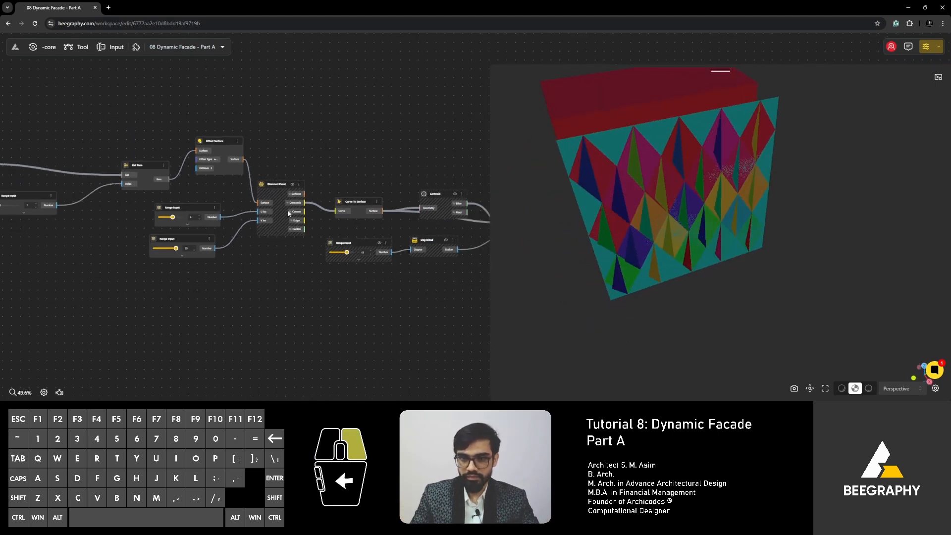
right_click_drag(381, 196, 293, 207)
scroll(293, 206, "up", 2)
right_click_drag(406, 185, 287, 184)
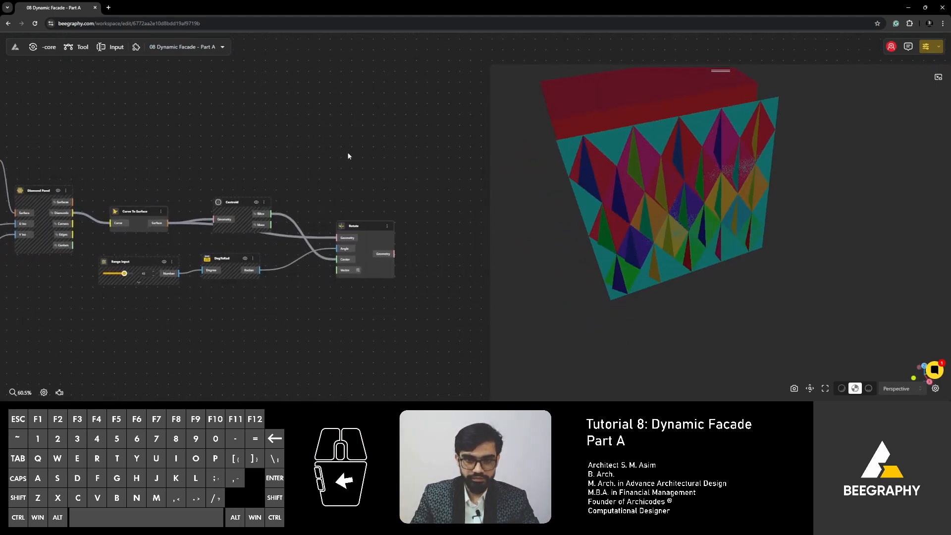
left_click_drag(318, 158, 146, 282)
right_click(153, 212)
left_click(168, 219)
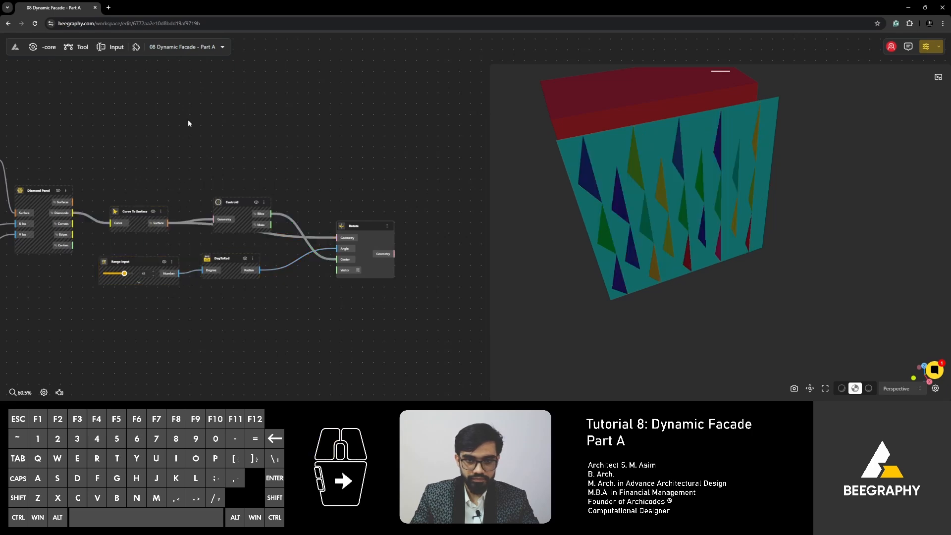
- Hide the viewport previews of the Offset Surface and List Item nodes
right_click_drag(191, 122, 317, 166)
right_click_drag(276, 218, 382, 241)
scroll(379, 241, "down", 2)
left_click_drag(584, 223, 620, 232)
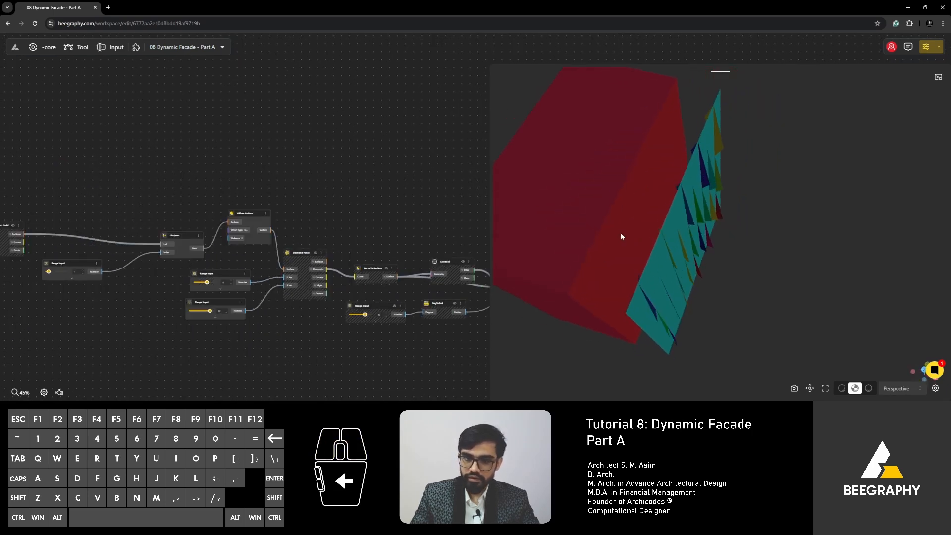
left_click(249, 214)
right_click(249, 214)
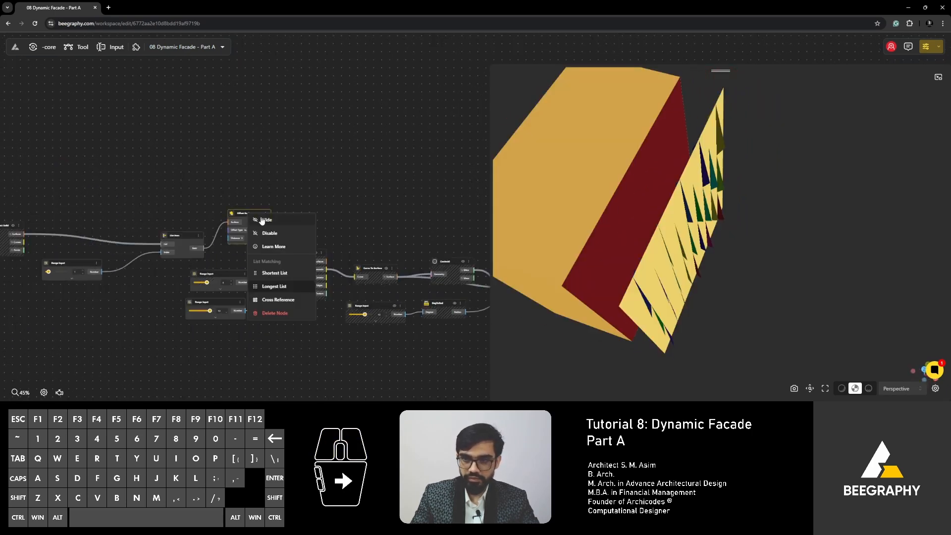
left_click(260, 216)
left_click(174, 235)
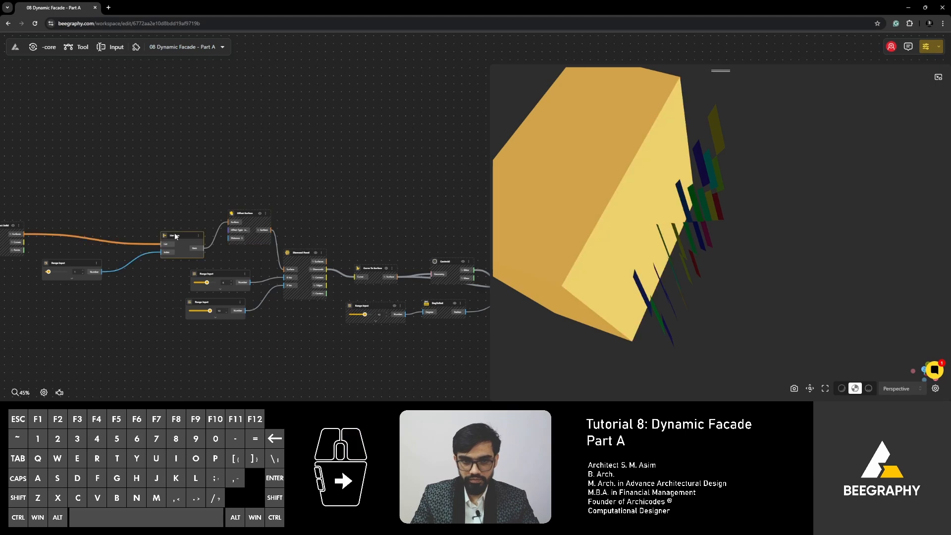
right_click(175, 236)
left_click(188, 239)
- View the facade from the front and set the rotation angle Range Input to -7
right_click_drag(710, 282, 697, 264)
left_click_drag(697, 267, 610, 228)
middle_click_drag(391, 297, 322, 255)
scroll(322, 255, "up", 5)
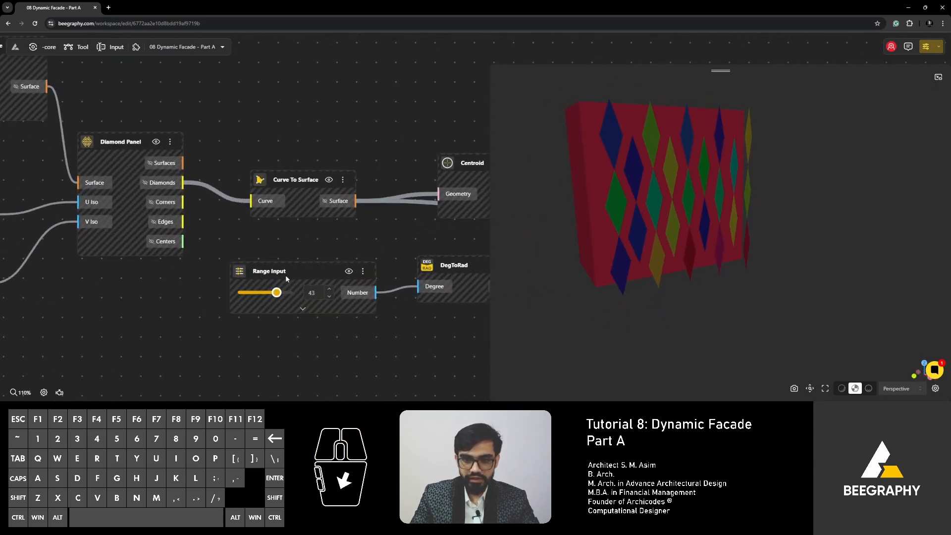
left_click_drag(275, 292, 264, 309)
- Review the graph back to Deconstruct Solid and forward to Diamond Panel, examining the nodes that feed the panelling
right_click_drag(261, 271, 424, 286)
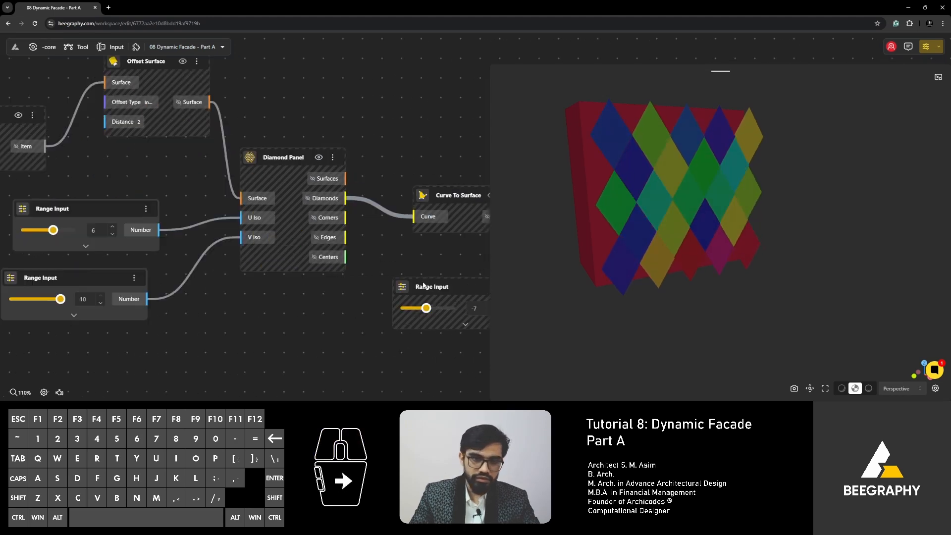
right_click_drag(109, 227, 309, 276)
right_click_drag(135, 234, 290, 268)
scroll(291, 268, "down", 2)
scroll(293, 270, "down", 2)
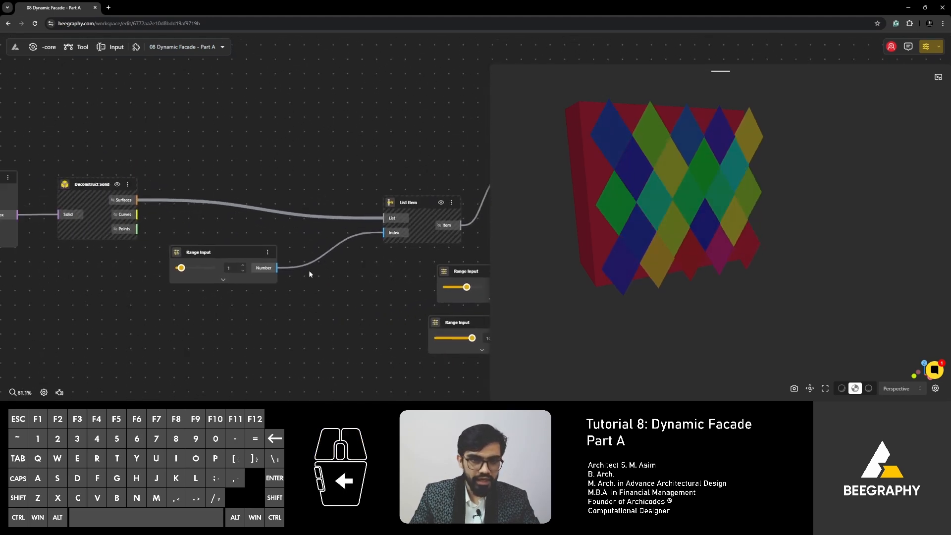
right_click_drag(104, 254, 5, 226)
right_click_drag(401, 284, 193, 271)
scroll(322, 273, "up", 1)
scroll(322, 273, "up", 2)
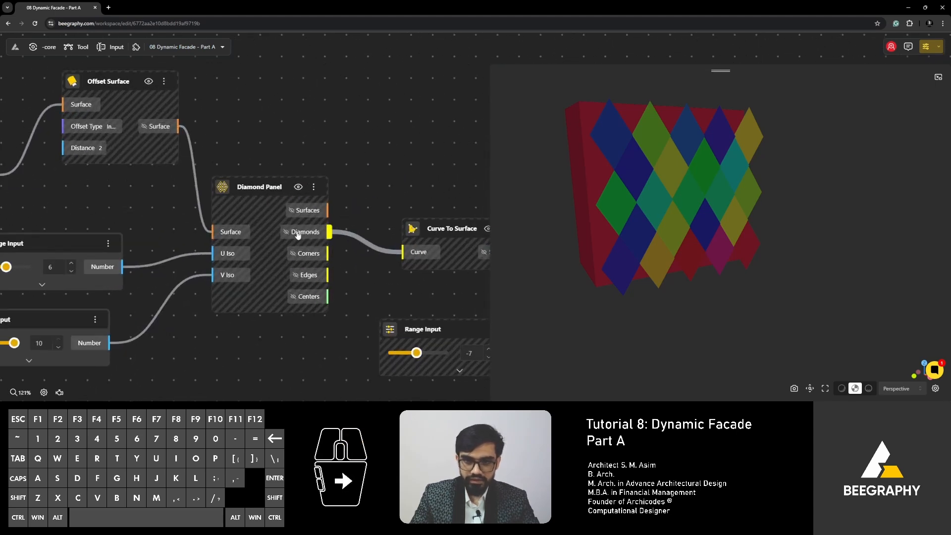
- Attach a Panel node to Diamond Panel's Diamonds output and expand its data list
right_click_drag(384, 234, 189, 248)
left_click_drag(123, 248, 296, 92)
left_click(297, 195)
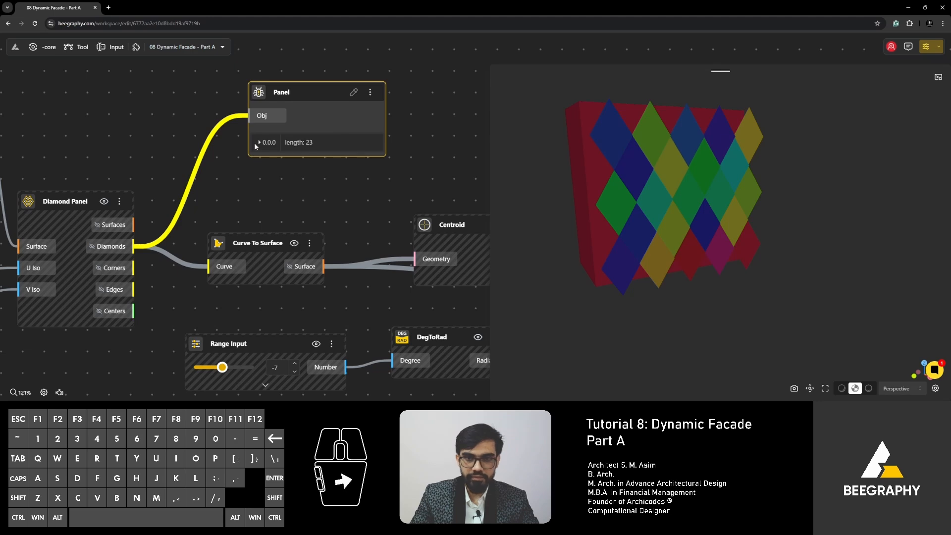
left_click(258, 143)
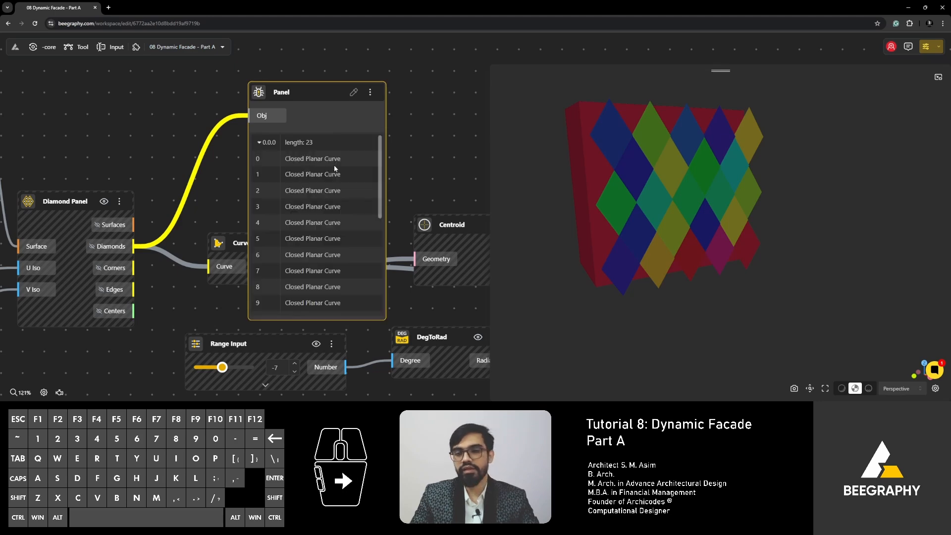
- Browse the Panel's full list of diamond curves and reposition the Panel clear of Curve To Surface
right_click(230, 196)
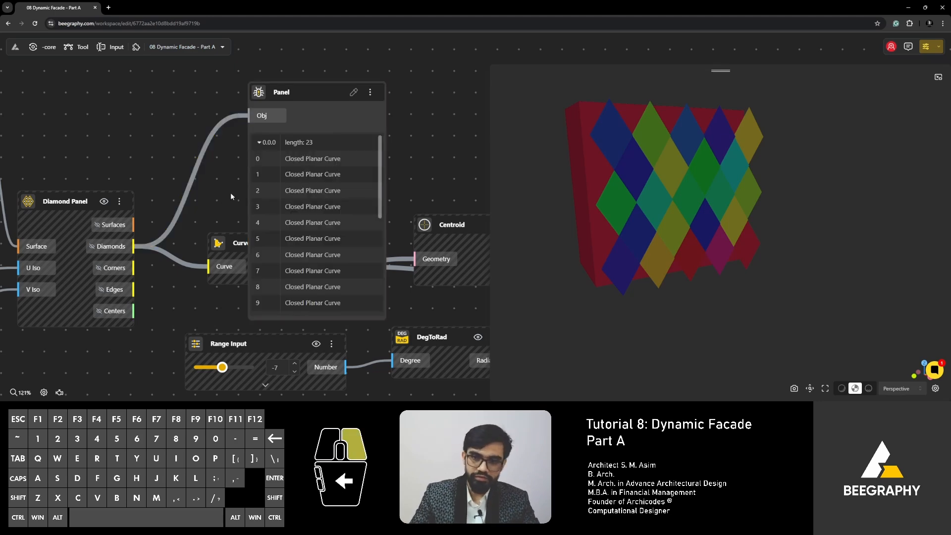
right_click_drag(231, 196, 203, 219)
left_click_drag(287, 118, 355, 82)
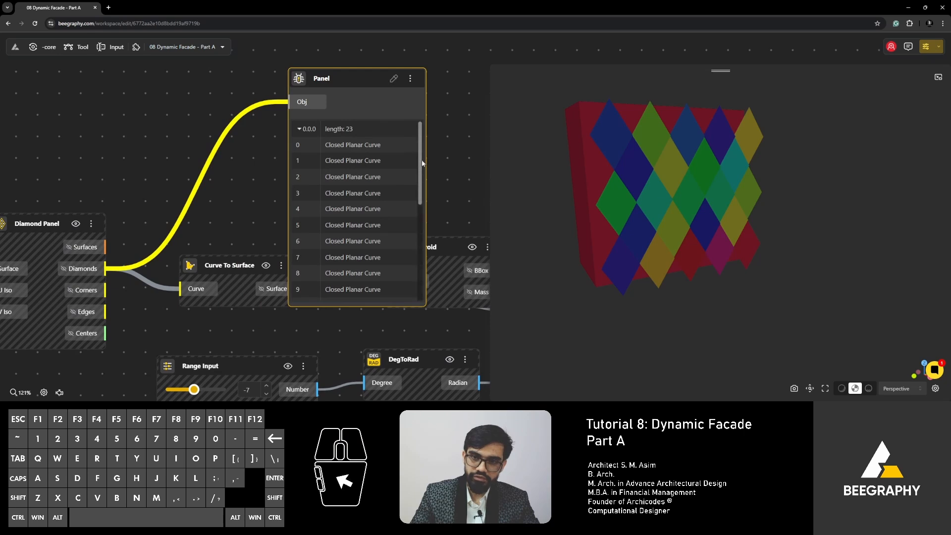
scroll(403, 270, "down", 4)
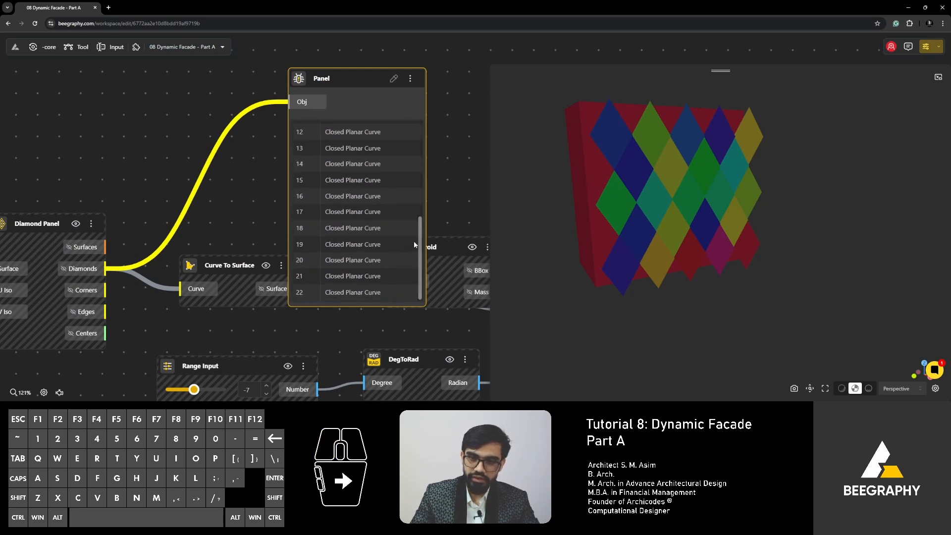
left_click_drag(419, 243, 422, 132)
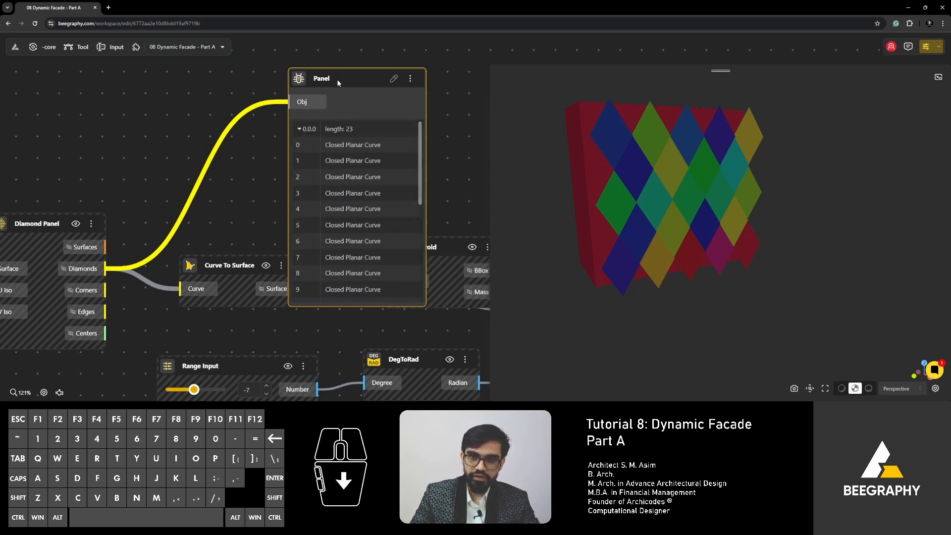
left_click_drag(339, 83, 401, 76)
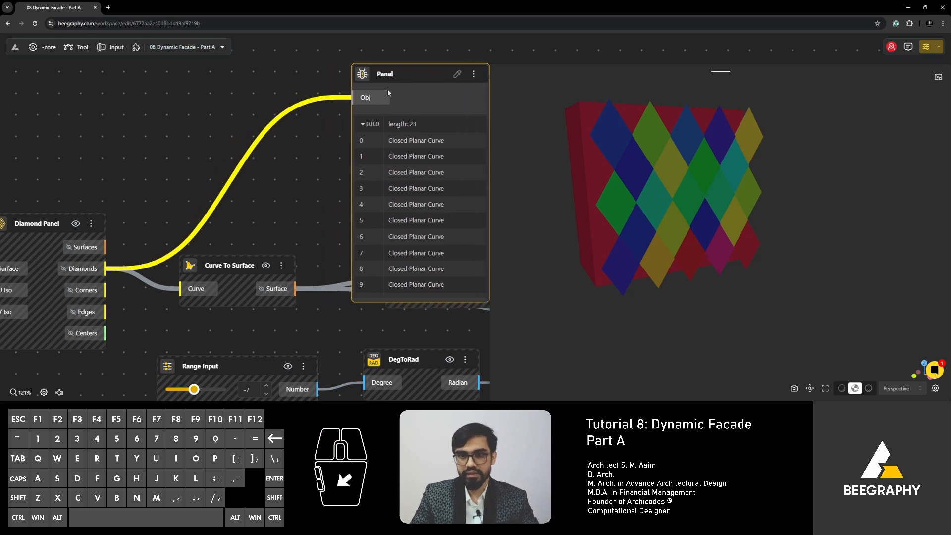
right_click_drag(187, 229, 143, 259)
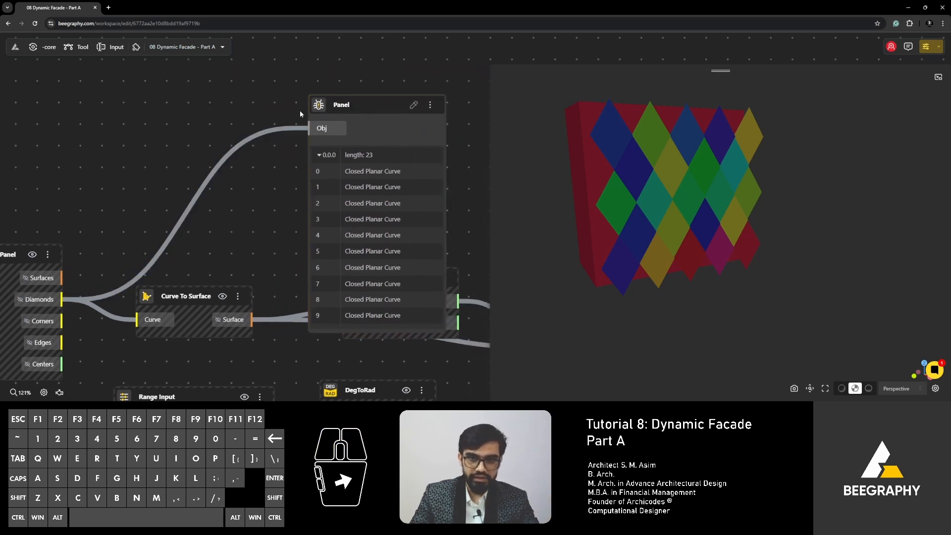
left_click_drag(366, 105, 360, 99)
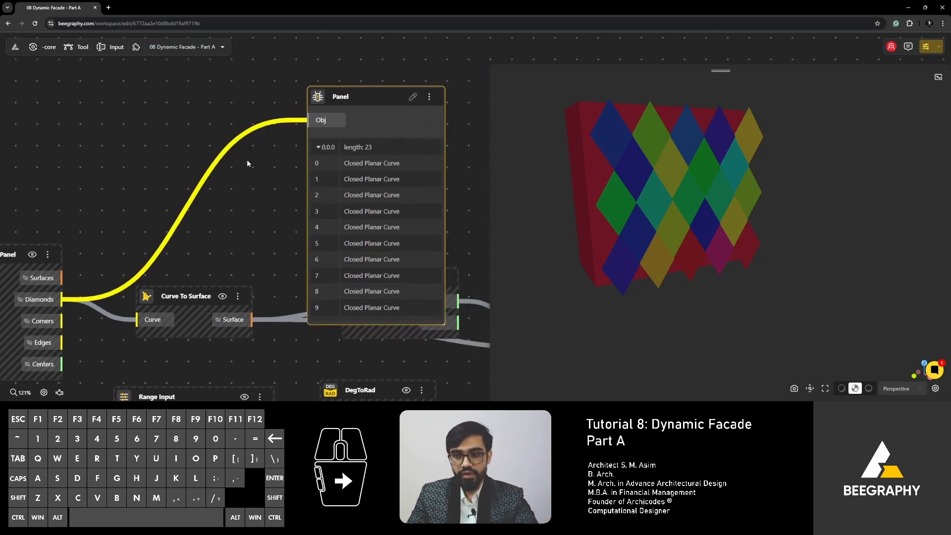
- Delete the Panel node listing the diamonds and place a Pipe node above Curve To Surface
key("Delete")
double_click(161, 205)
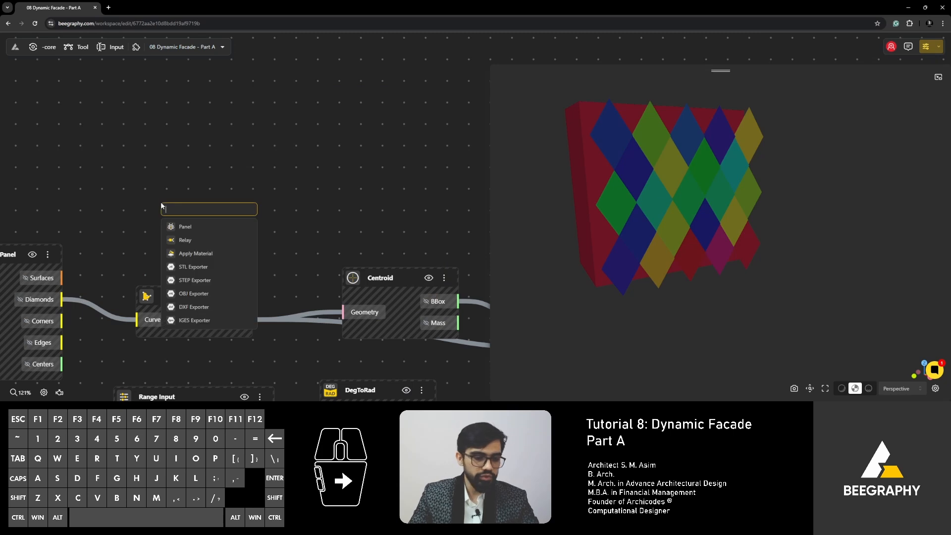
type("pipe")
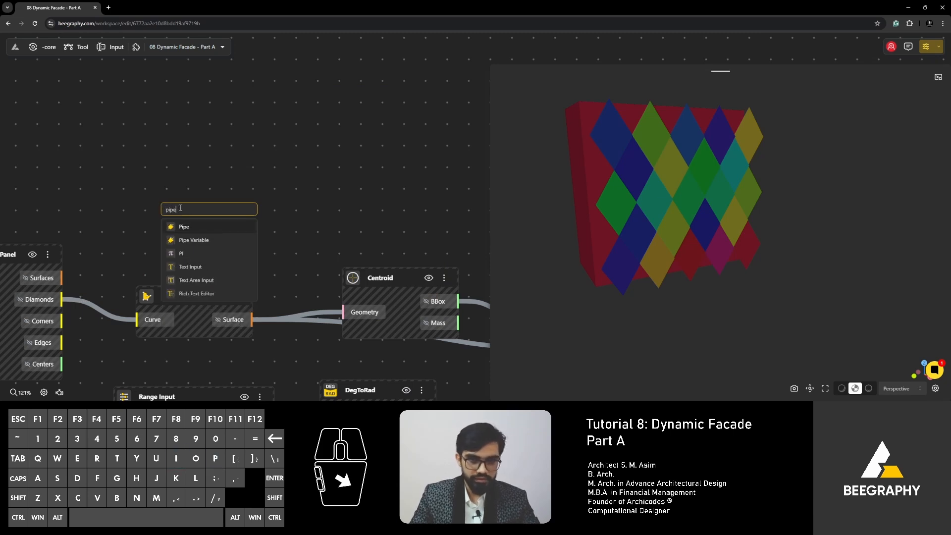
left_click(201, 227)
left_click_drag(206, 216, 216, 172)
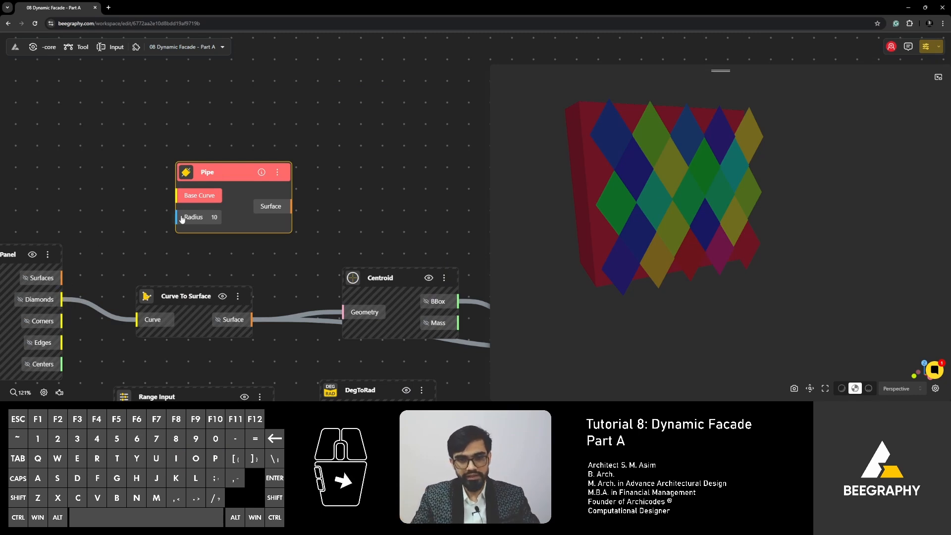
- Set the Pipe's Radius to 0.1 and connect Diamond Panel's Diamonds output to its Base Curve input
left_click(213, 219)
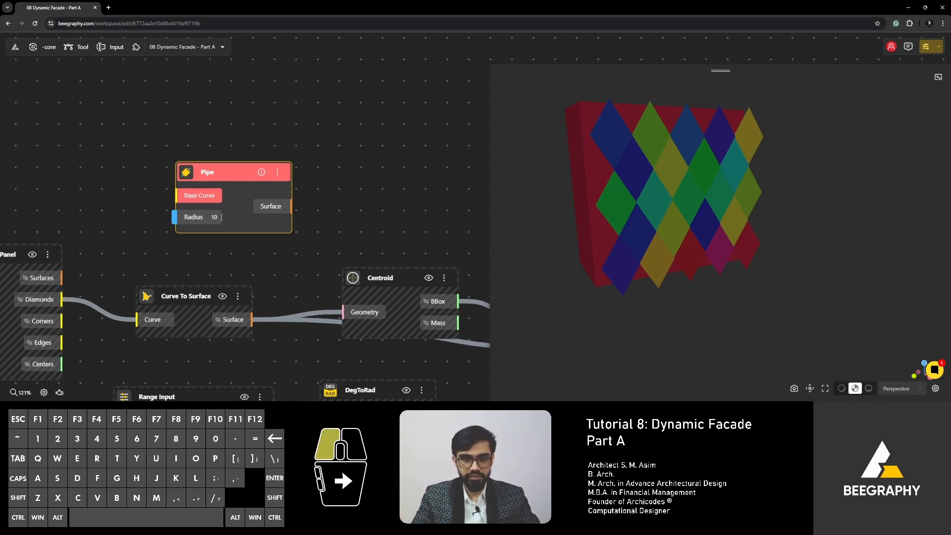
left_click(196, 219)
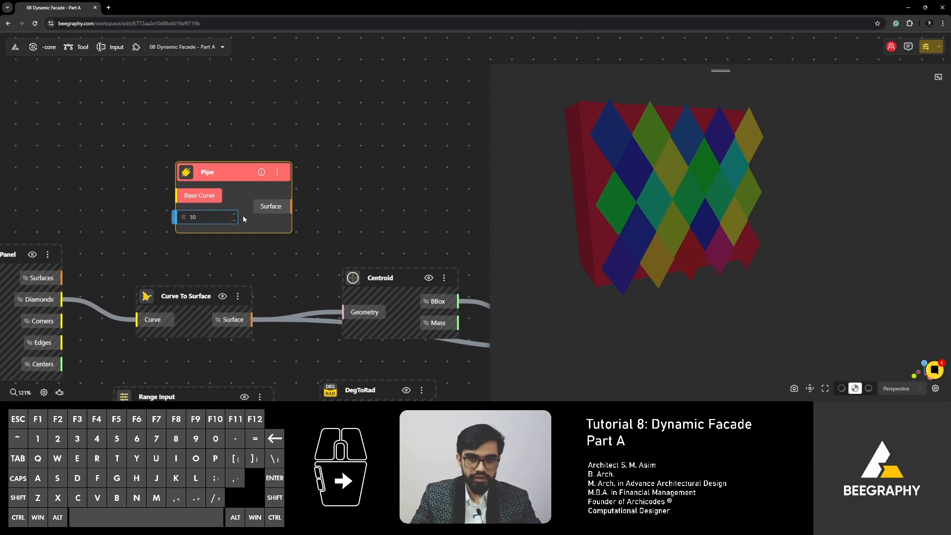
left_click_drag(205, 218, 169, 218)
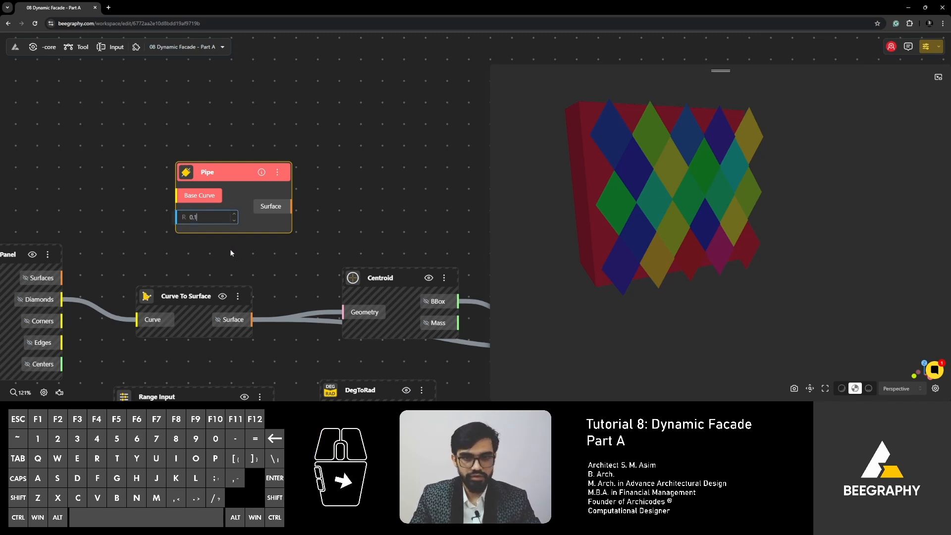
left_click_drag(62, 300, 177, 198)
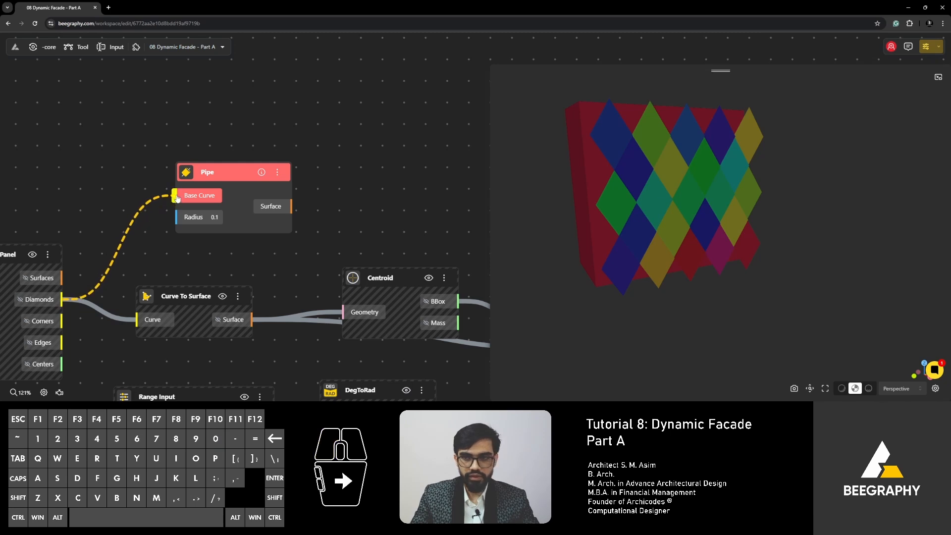
- Inspect the pipe frames around the diamond panels from several angles
left_click_drag(610, 232, 587, 253)
right_click_drag(743, 193, 713, 205)
scroll(719, 184, "up", 3)
left_click_drag(720, 180, 655, 173)
scroll(826, 170, "up", 3)
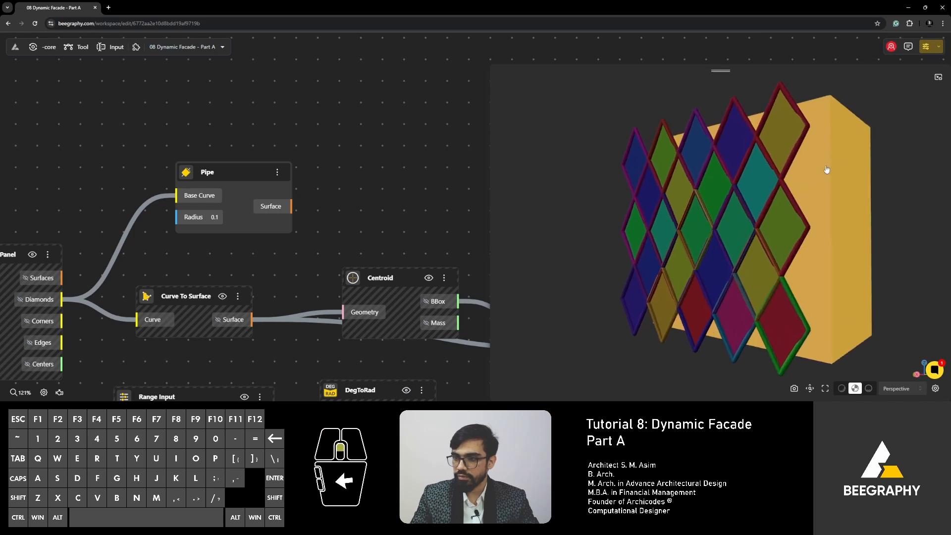
right_click_drag(778, 179, 705, 245)
left_click_drag(711, 215, 756, 260)
right_click_drag(756, 259, 617, 200)
left_click_drag(618, 200, 656, 202)
right_click_drag(551, 204, 657, 239, "shift")
scroll(717, 216, "down", 3)
left_click_drag(716, 216, 596, 197)
scroll(584, 201, "up", 2)
scroll(625, 182, "down", 8)
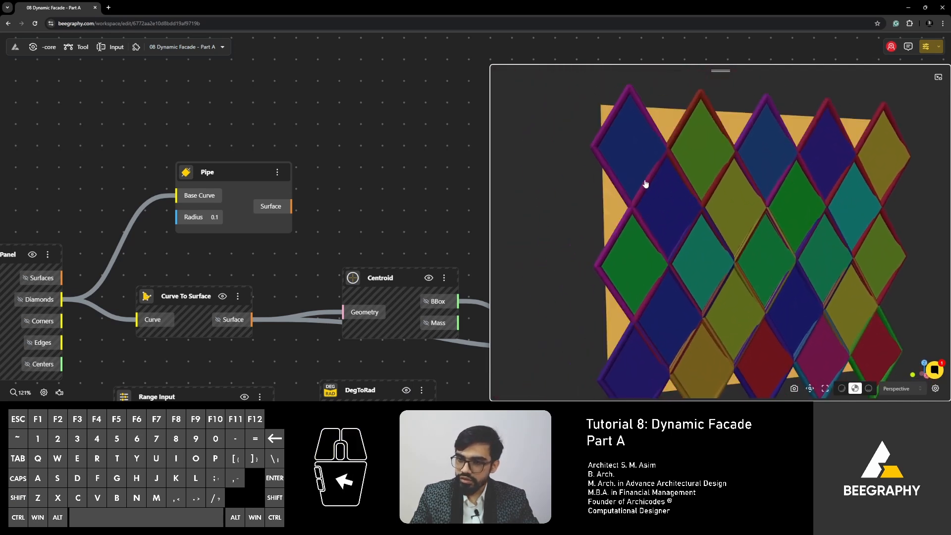
- Examine up close how neighbouring pipe frames meet along the edges shared by adjacent diamonds
scroll(711, 217, "down", 4)
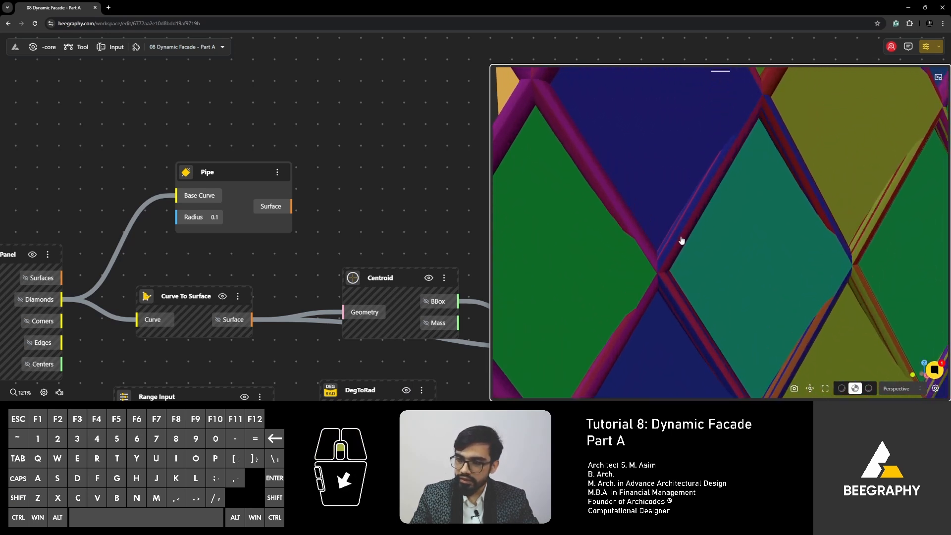
scroll(716, 225, "down", 7)
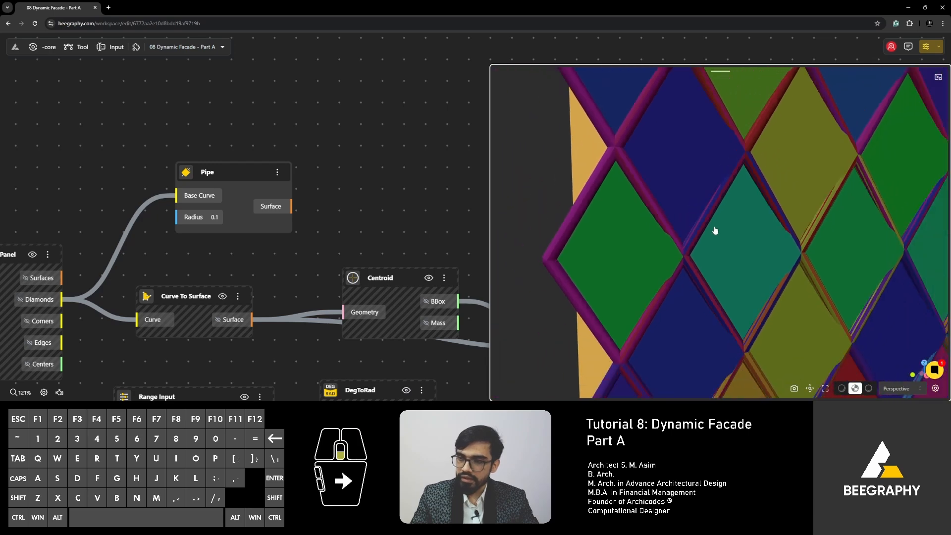
right_click_drag(669, 146, 749, 221)
scroll(661, 205, "up", 3)
scroll(736, 186, "up", 3)
right_click_drag(713, 130, 609, 118)
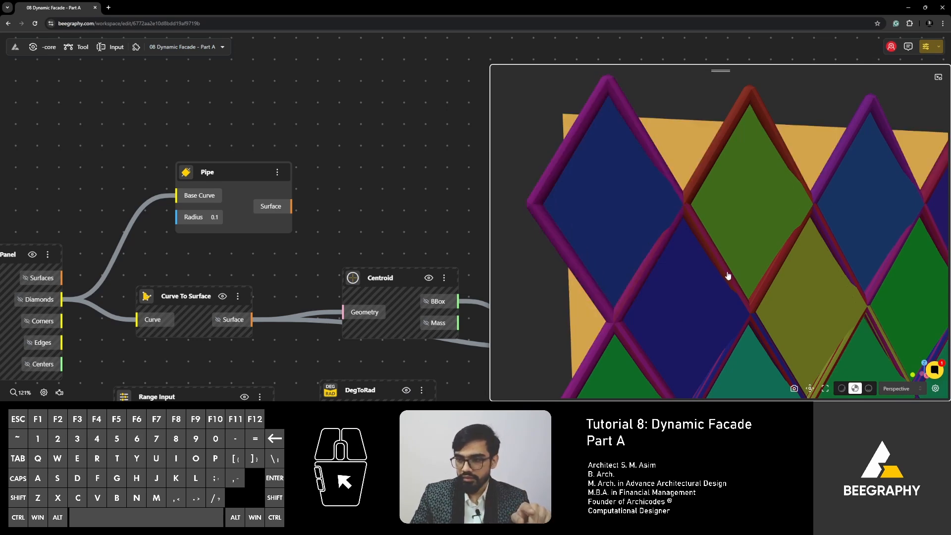
right_click_drag(728, 276, 558, 163)
left_click(548, 289)
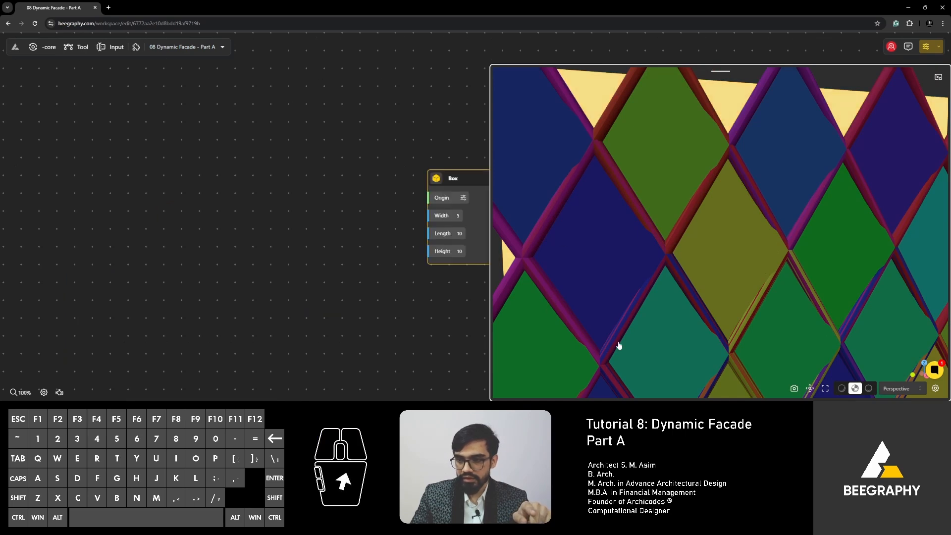
scroll(566, 194, "down", 5)
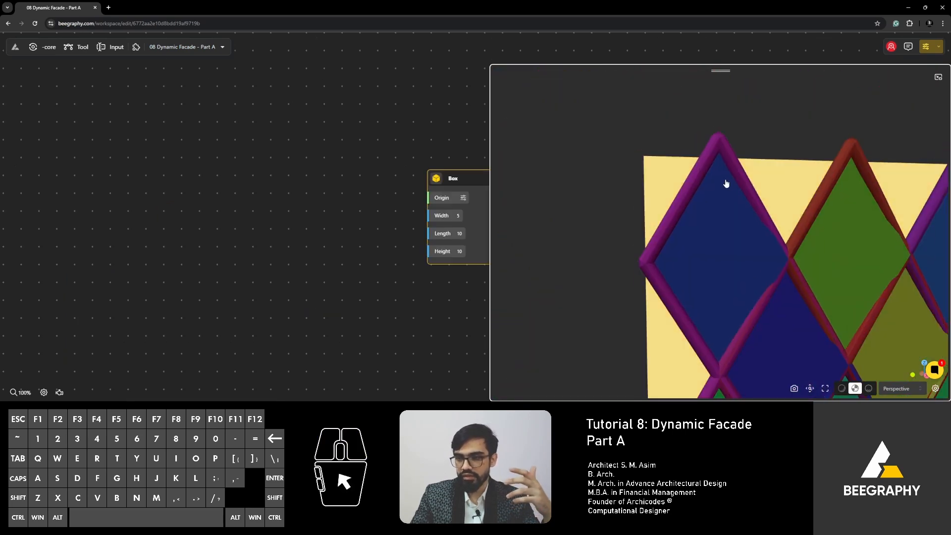
right_click_drag(728, 307, 660, 273)
scroll(242, 261, "down", 6)
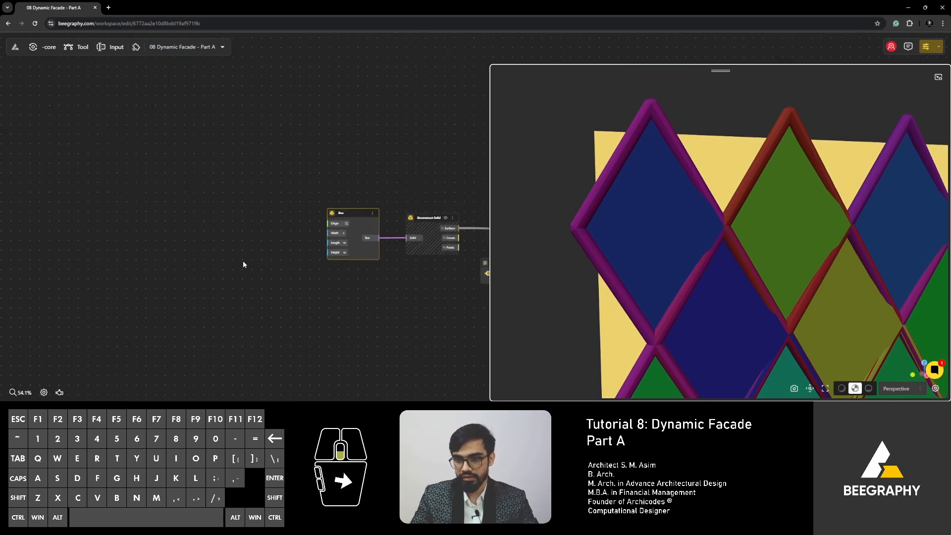
- Bring the Pipe and Diamond Panel nodes back into the graph view and compare the facade's interior and outer pipe frames
right_click_drag(374, 299, 165, 287)
right_click_drag(341, 288, 147, 285)
scroll(227, 278, "up", 5)
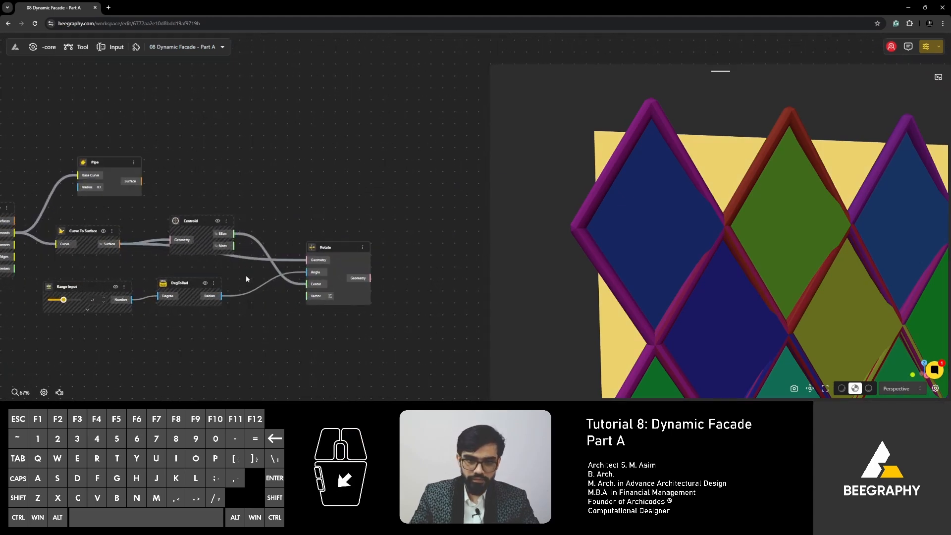
scroll(563, 242, "down", 3)
right_click_drag(723, 303, 655, 284)
scroll(647, 215, "up", 5)
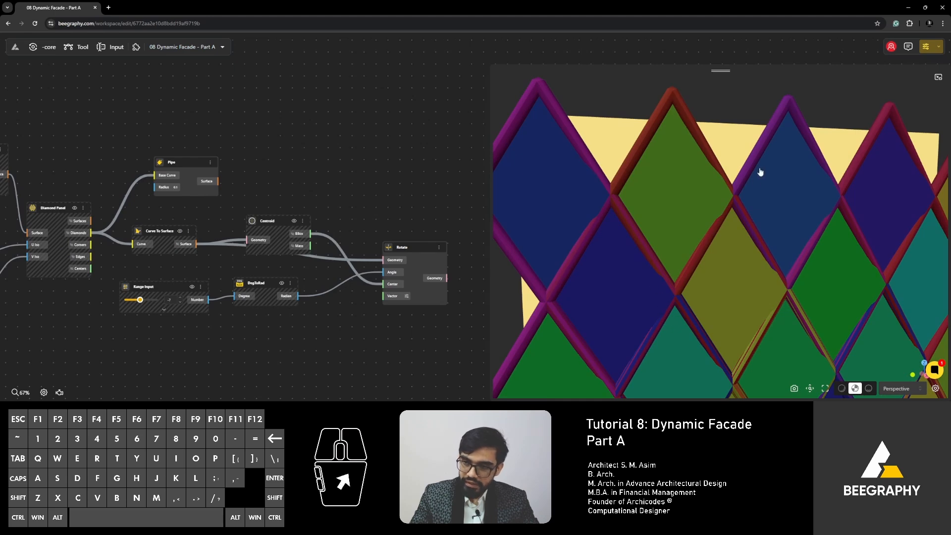
scroll(667, 208, "down", 5)
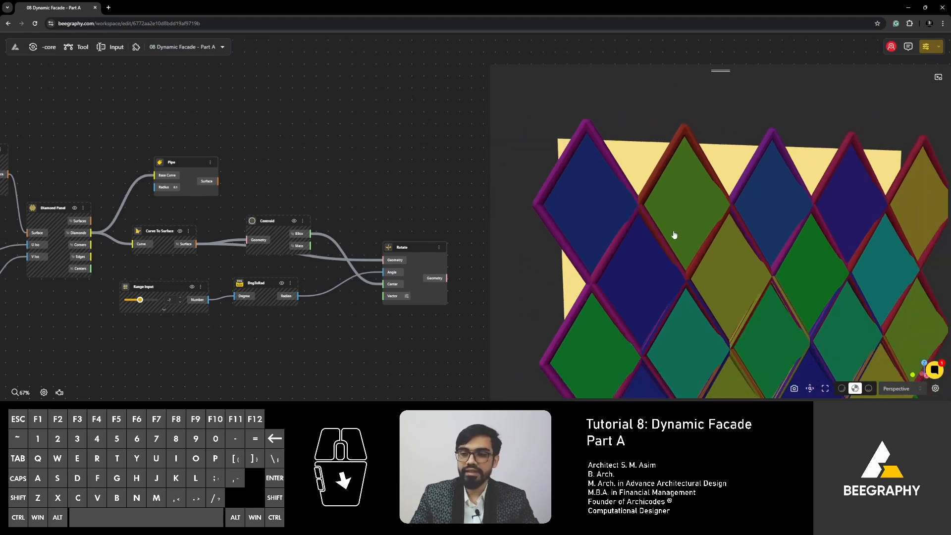
scroll(690, 228, "up", 6)
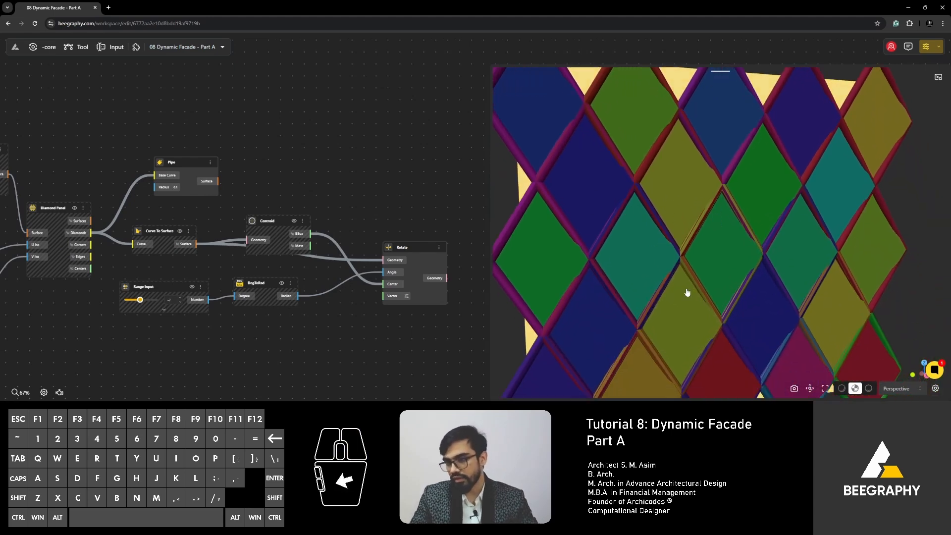
scroll(666, 255, "up", 6)
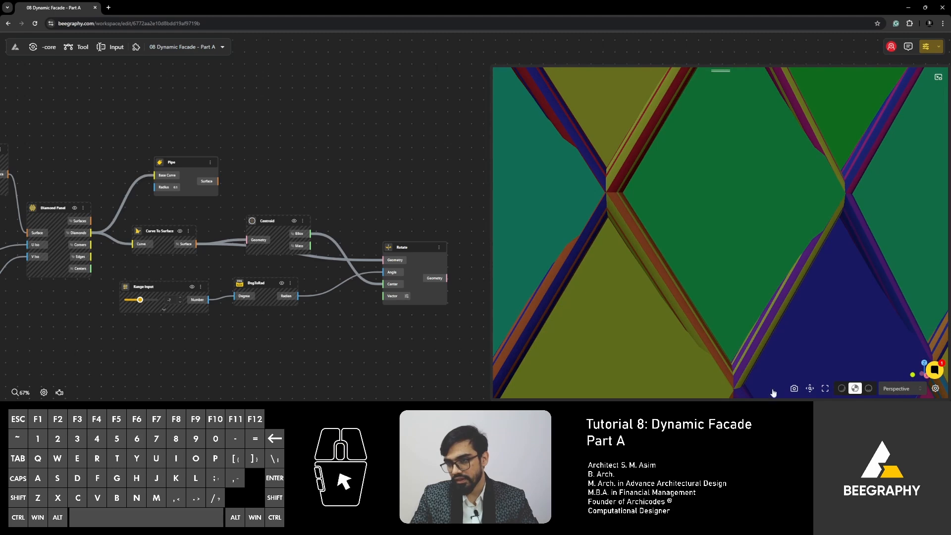
scroll(683, 220, "down", 6)
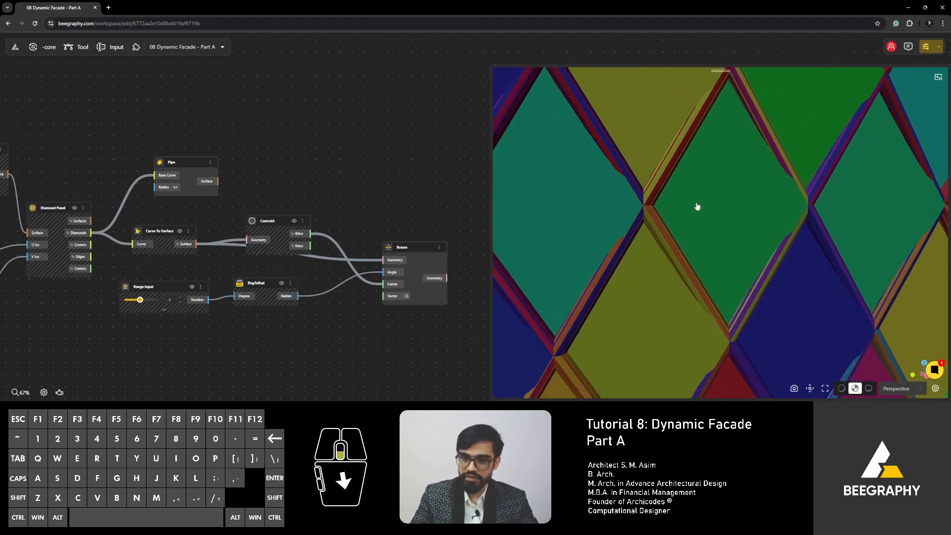
- Highlight the Pipe node's geometry in the preview to check which frames it produces, then clear the selection
right_click_drag(329, 244, 293, 208)
right_click_drag(189, 135, 298, 198)
scroll(247, 173, "up", 5)
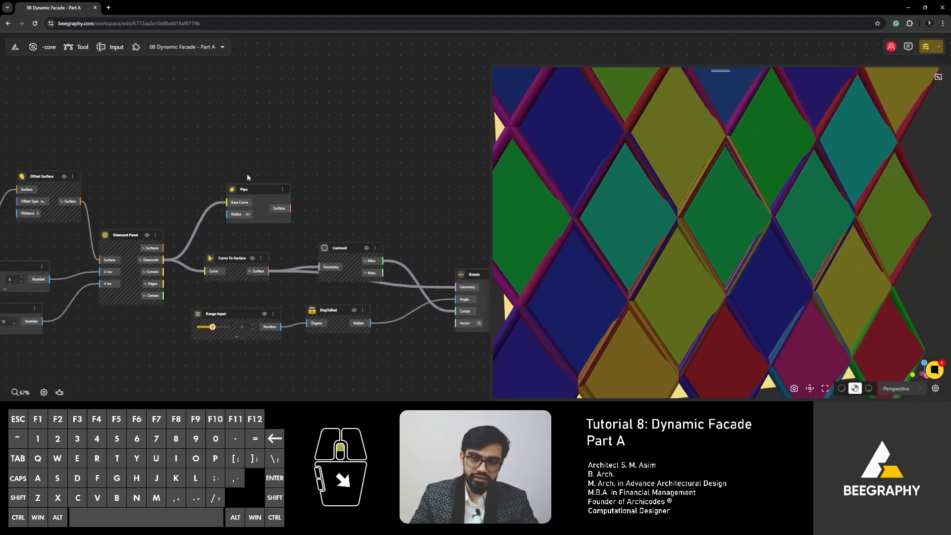
left_click(254, 193)
right_click_drag(686, 279, 699, 269)
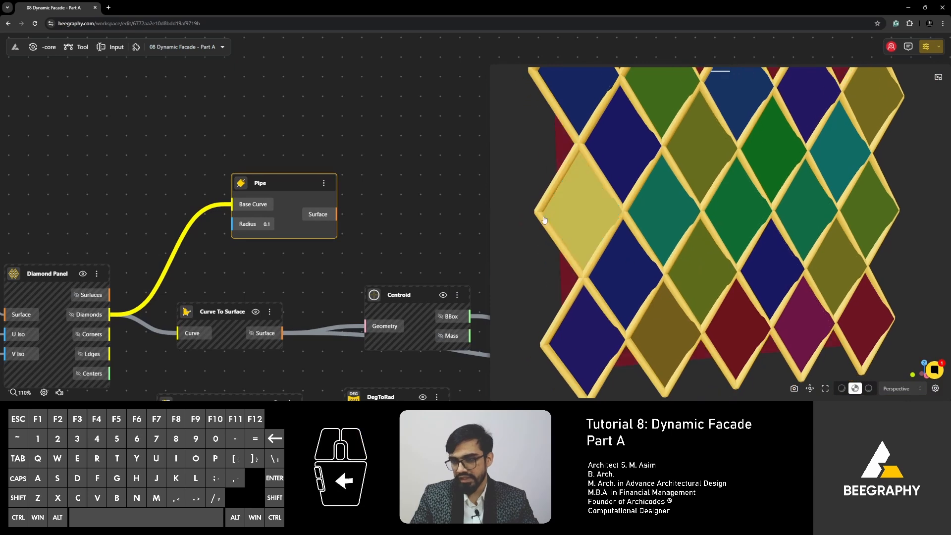
left_click(525, 212)
scroll(637, 231, "down", 3)
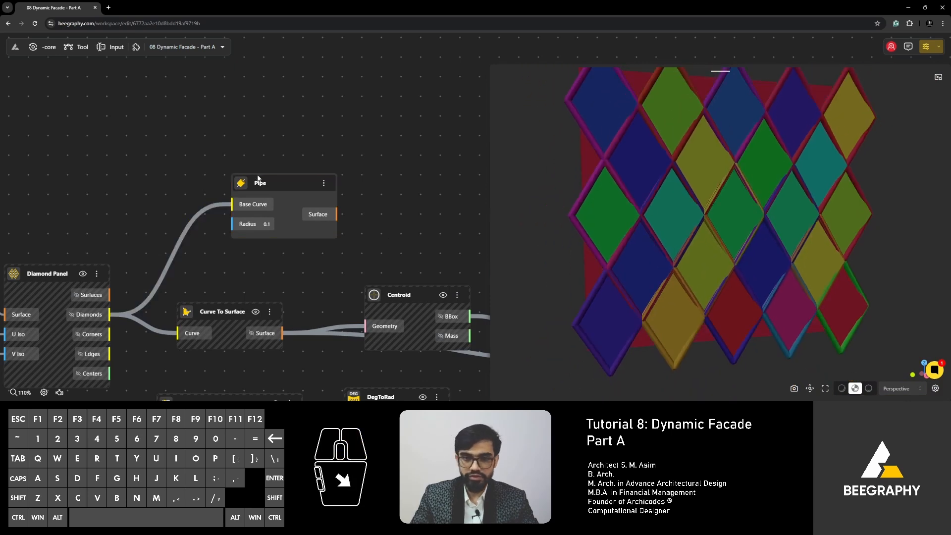
- Move the Pipe node higher in the graph to free space above the Curve To Surface and Centroid nodes
left_click_drag(257, 177, 263, 155)
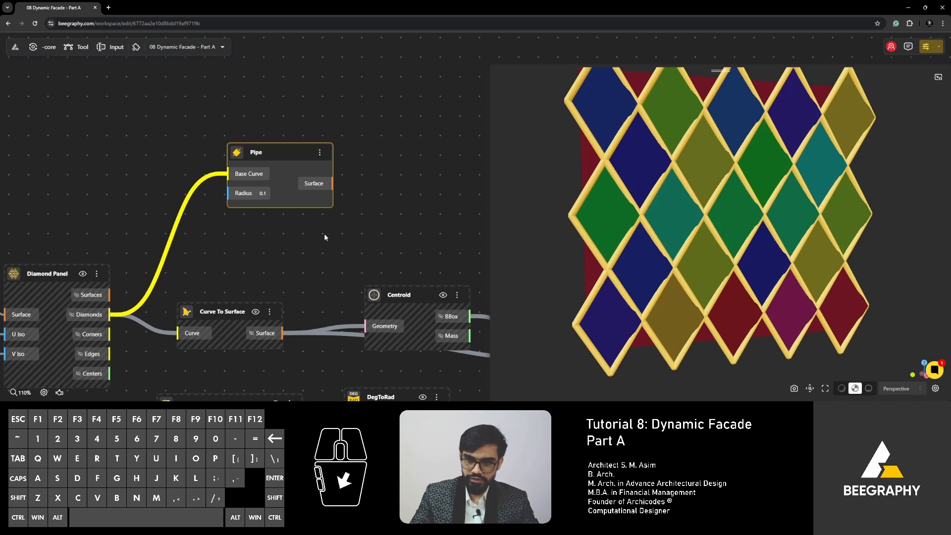
right_click_drag(324, 237, 334, 250)
right_click_drag(412, 252, 391, 260)
left_click_drag(278, 168, 314, 108)
- Add an Explode node below Pipe and feed its Curve input from the Diamond Panel's Diamonds output
left_click(266, 258)
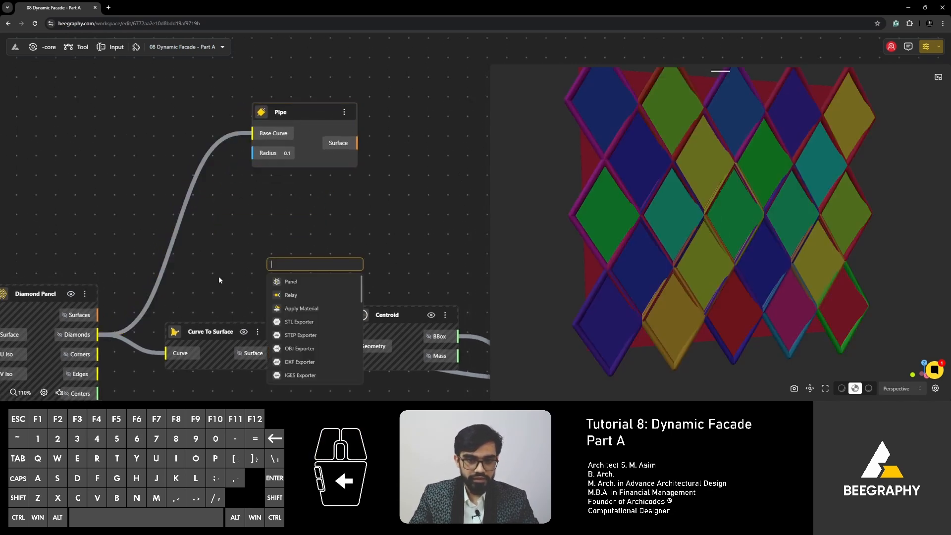
double_click(281, 262)
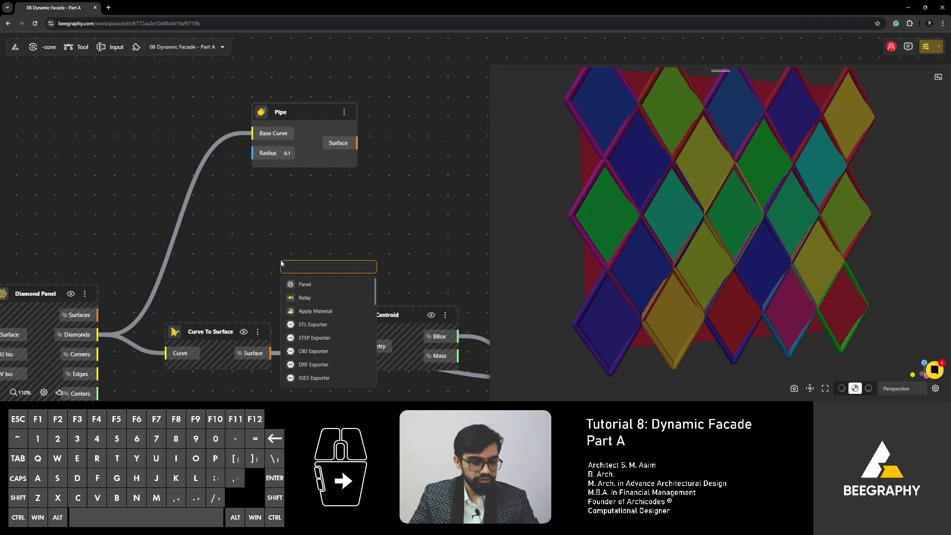
type("explode")
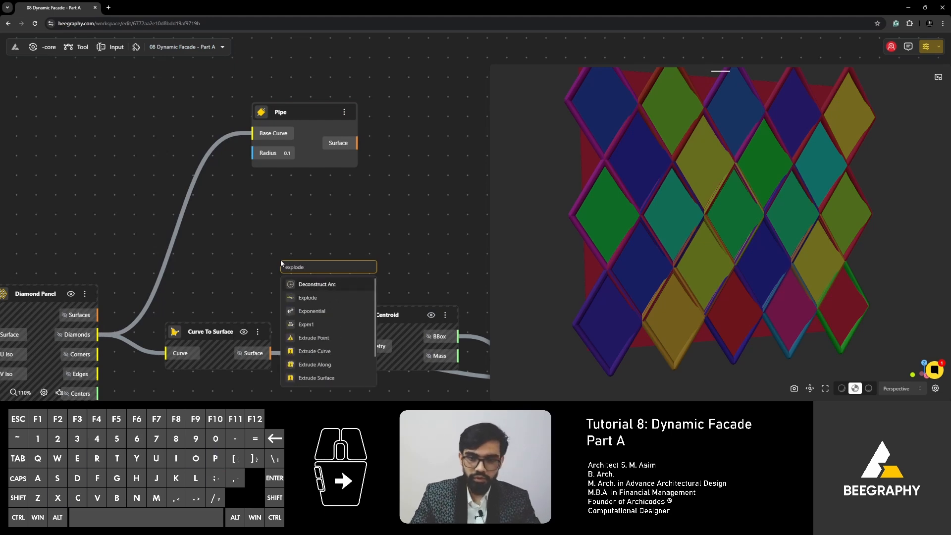
left_click(322, 298)
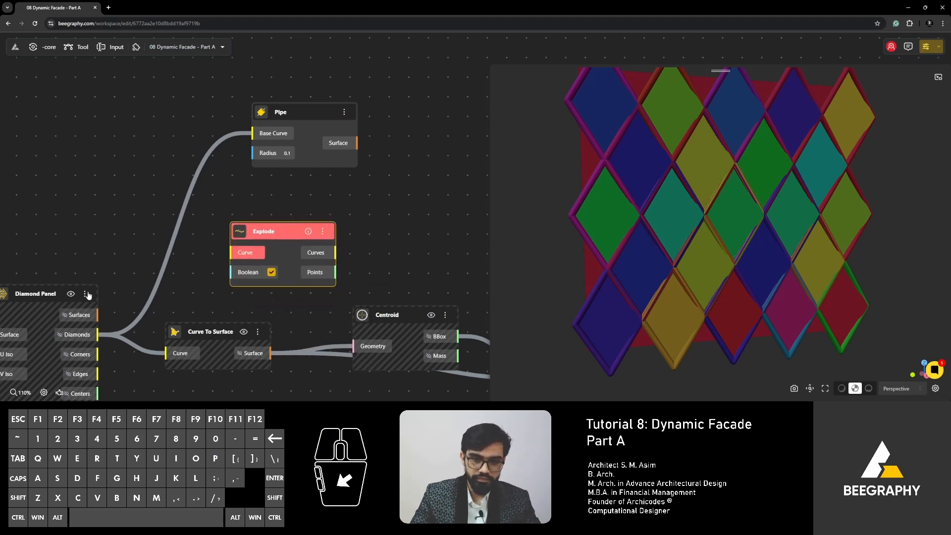
left_click_drag(98, 335, 231, 253)
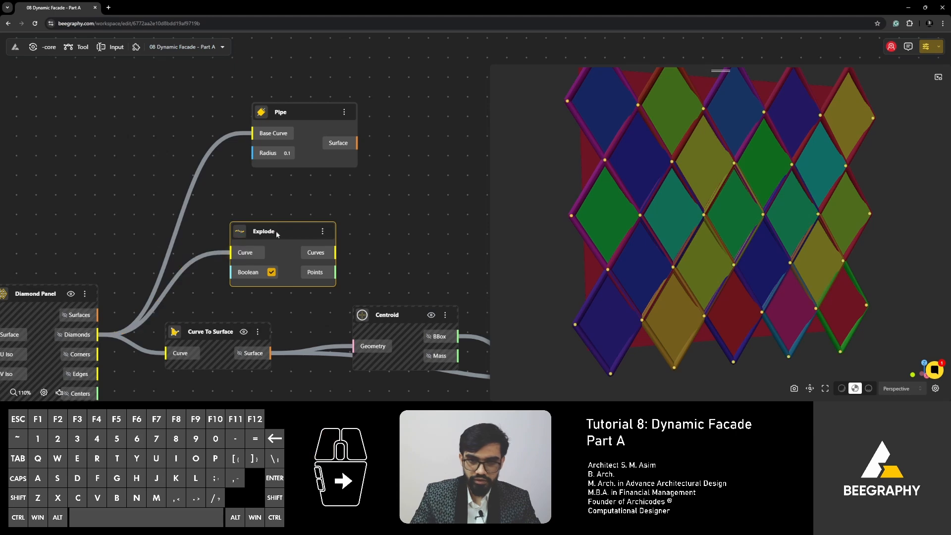
left_click_drag(278, 230, 280, 220)
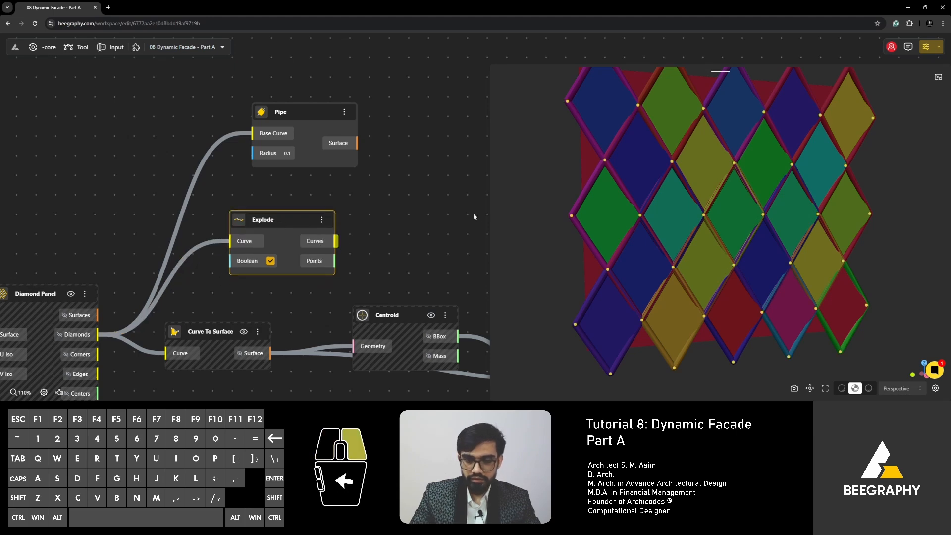
- Attach a Panel node to the Explode node's Curves output to display its data
right_click_drag(472, 214, 323, 197)
left_click_drag(189, 223, 401, 95)
left_click(302, 235)
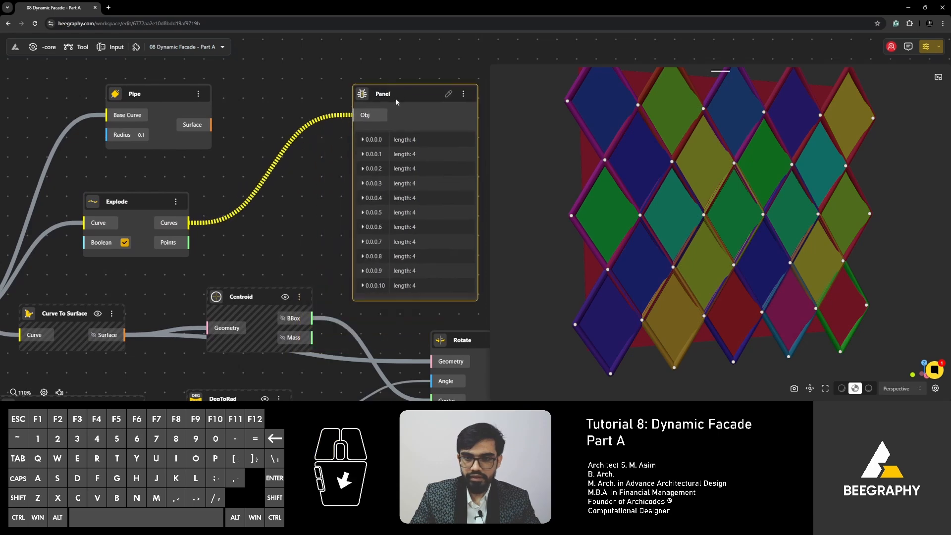
- Examine the exploded curve data in the Panel, expanding and collapsing branch 0.0.0.0 and reviewing the remaining branches
left_click(364, 140)
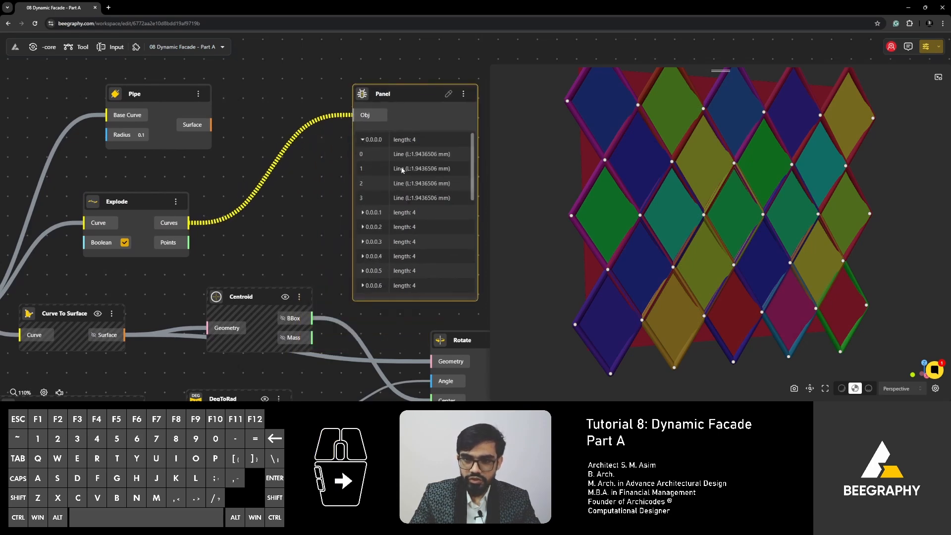
scroll(648, 236, "down", 4)
right_click_drag(674, 238, 679, 276)
left_click_drag(679, 276, 659, 257)
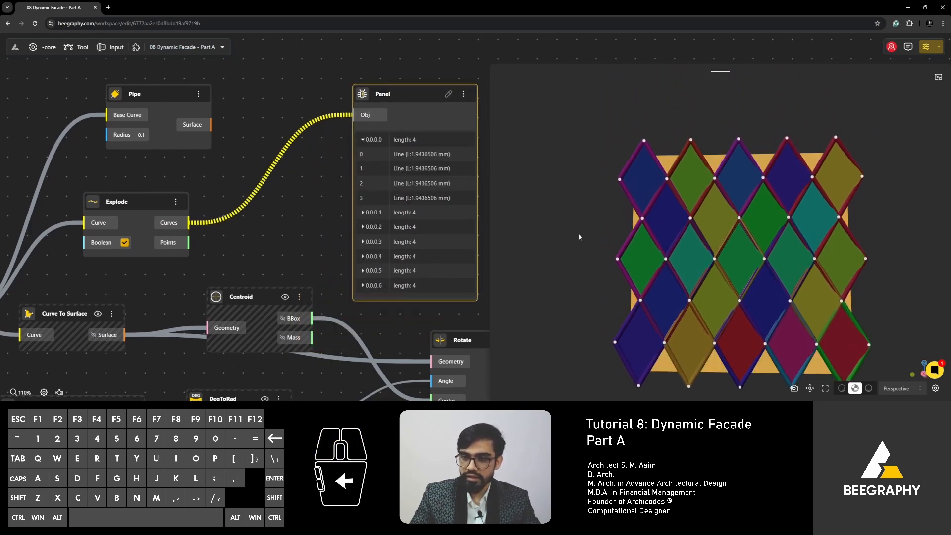
left_click(364, 139)
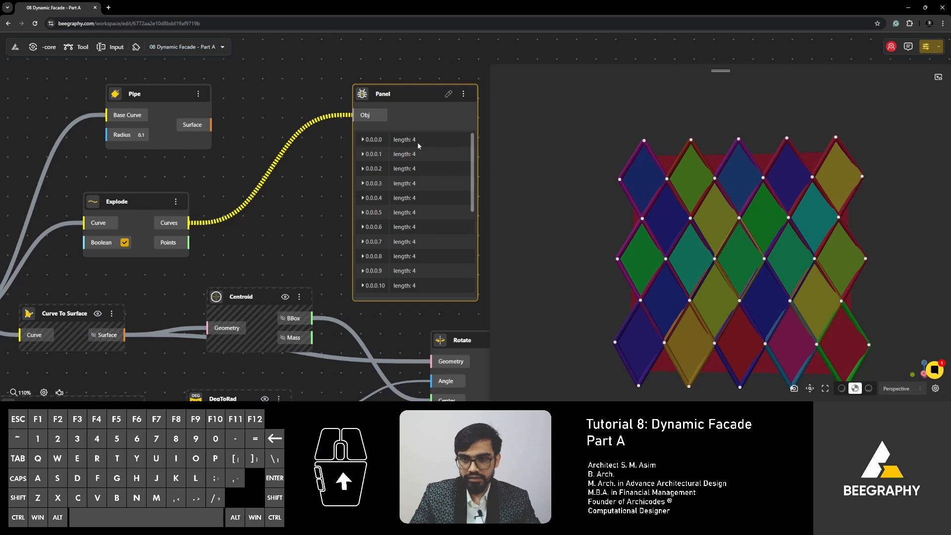
scroll(421, 226, "down", 4)
scroll(400, 287, "up", 4)
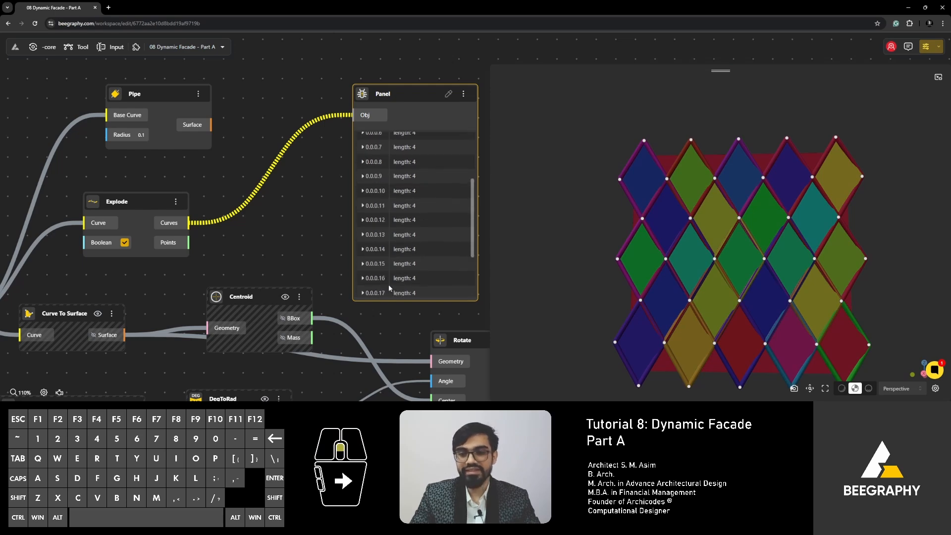
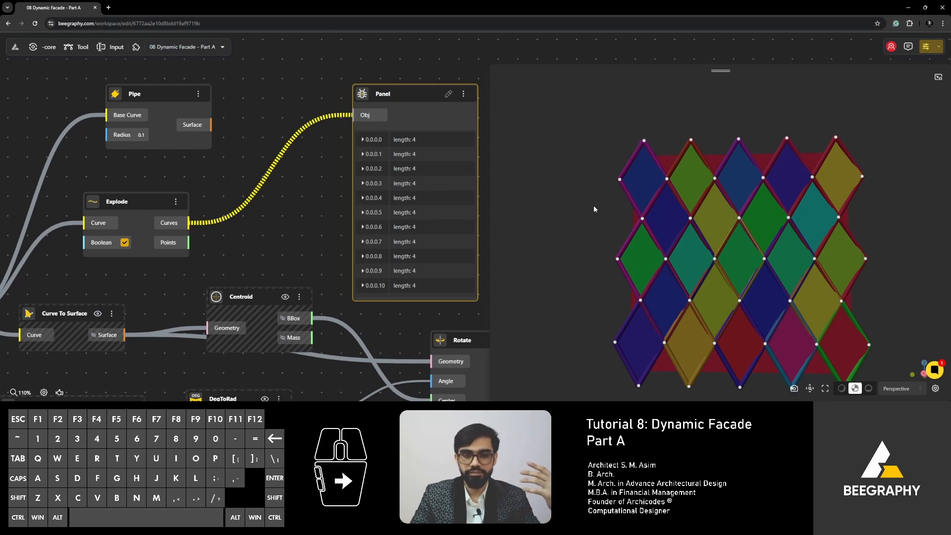
- Add a Flatten Tree node, feed its Tree input from Explode's Curves output, and connect its Tree output to the Panel
scroll(208, 224, "up", 3)
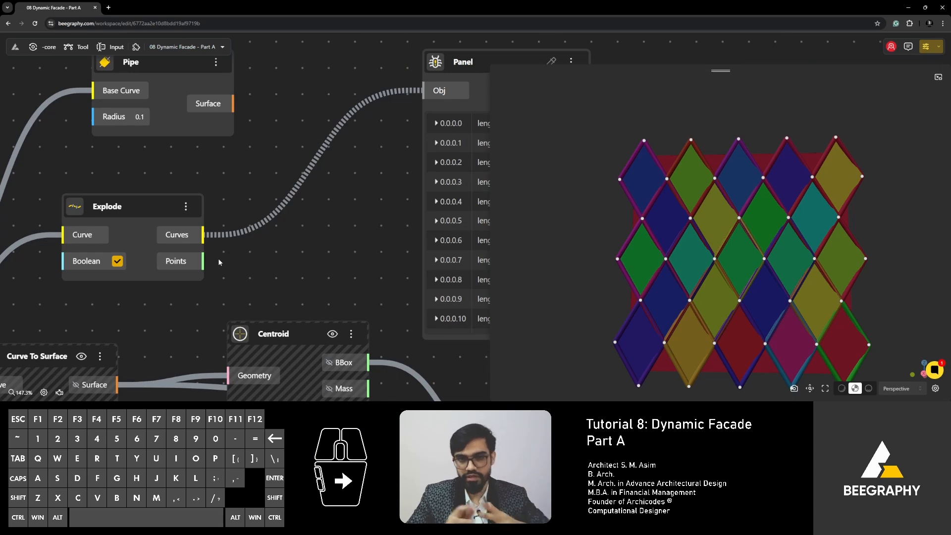
scroll(219, 258, "down", 3)
left_click_drag(301, 242, 255, 227)
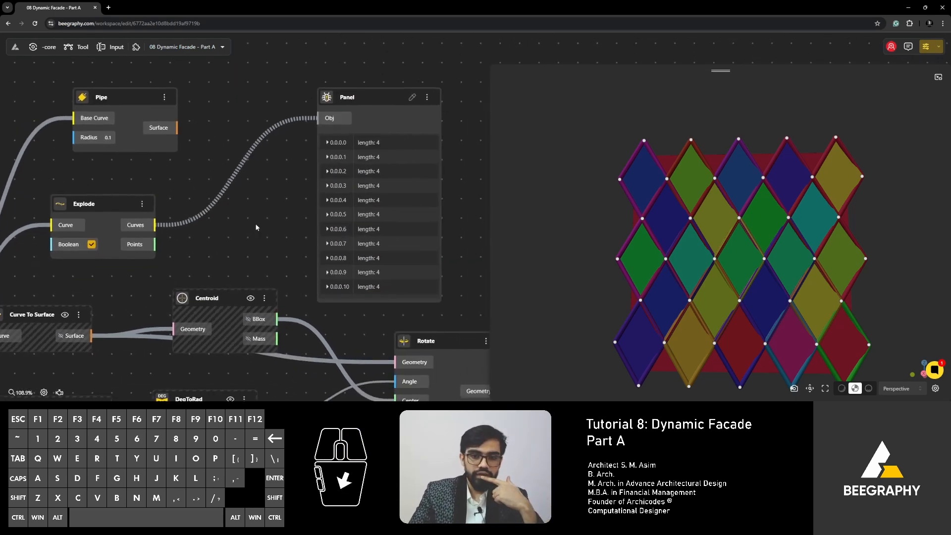
double_click(256, 235)
type("flatten")
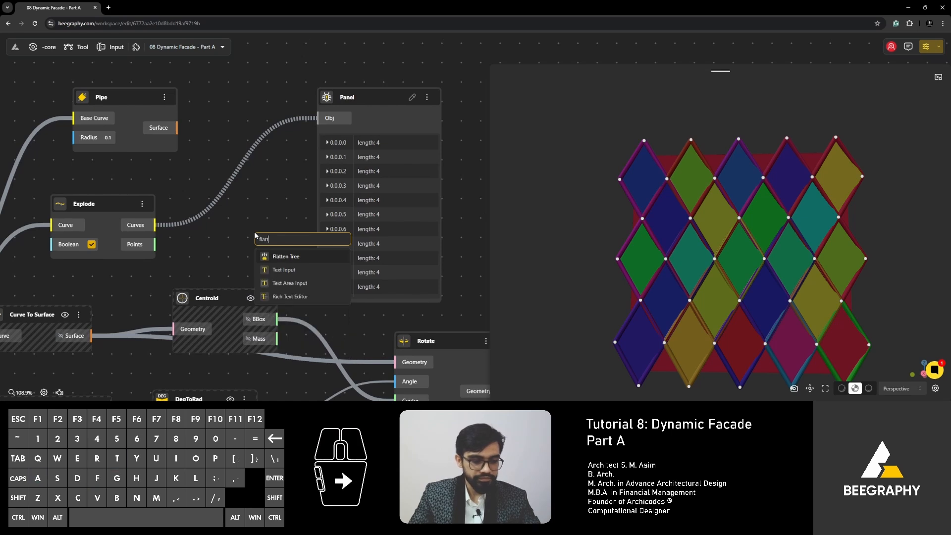
left_click(276, 254)
left_click_drag(155, 225, 239, 178)
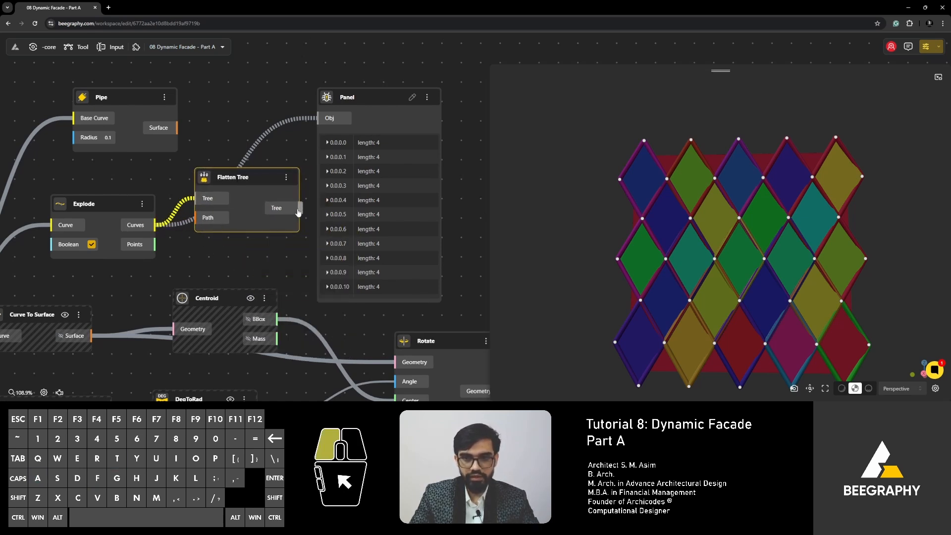
left_click_drag(300, 208, 318, 118)
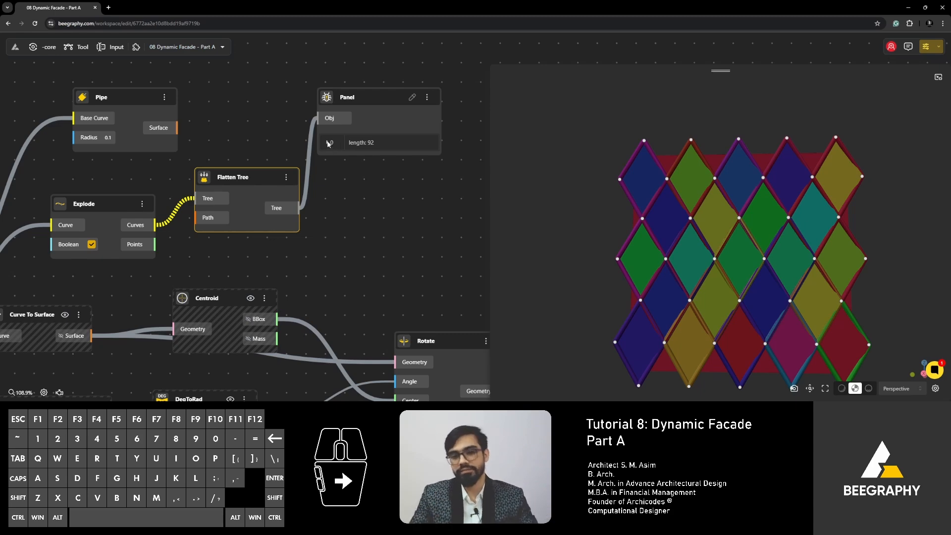
- Position the Panel beside the Flatten Tree node, level with its Tree output
left_click_drag(353, 105, 372, 186)
left_click(334, 135)
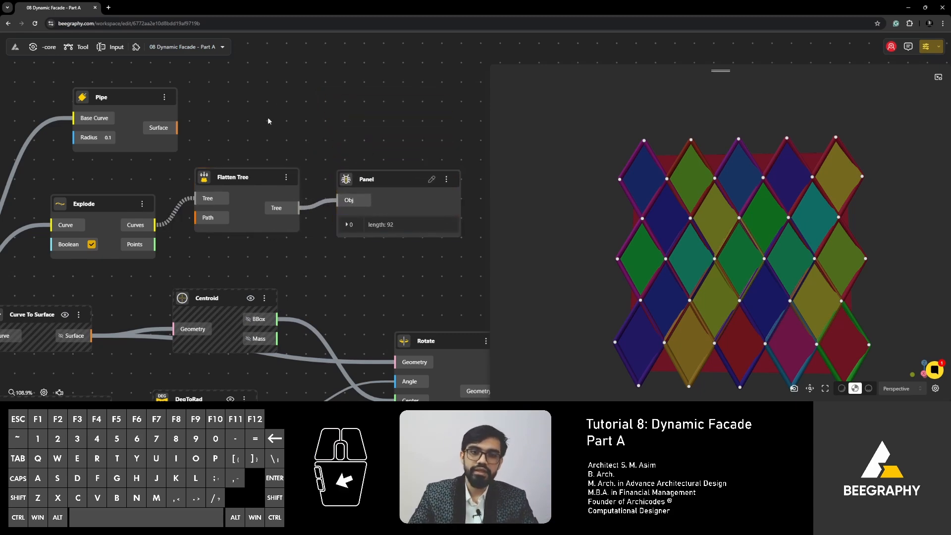
left_click_drag(267, 124, 299, 133)
left_click(283, 188)
left_click_drag(283, 186, 289, 186)
right_click_drag(346, 200, 217, 151)
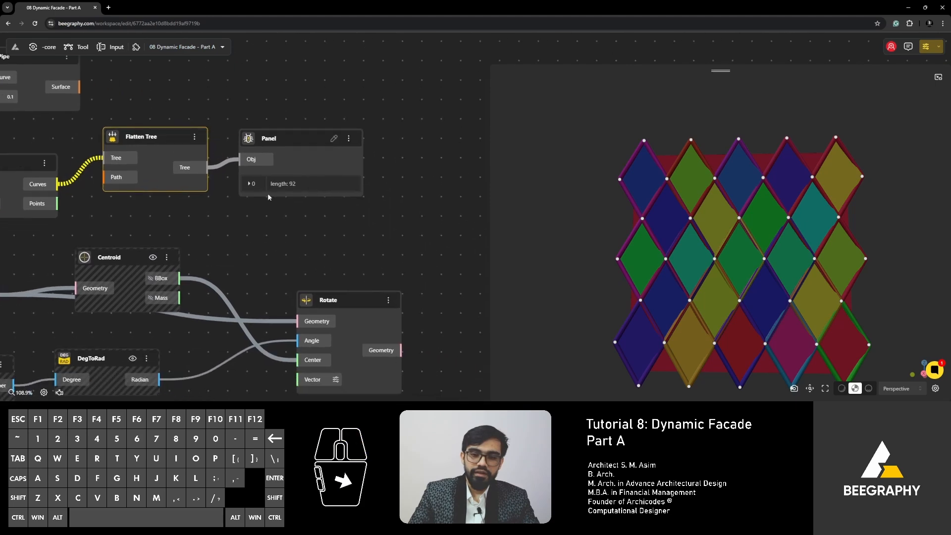
- Inspect the overlapping pipes along the shared diamond edges and move the Panel farther from the Flatten Tree node
scroll(583, 104, "up", 5)
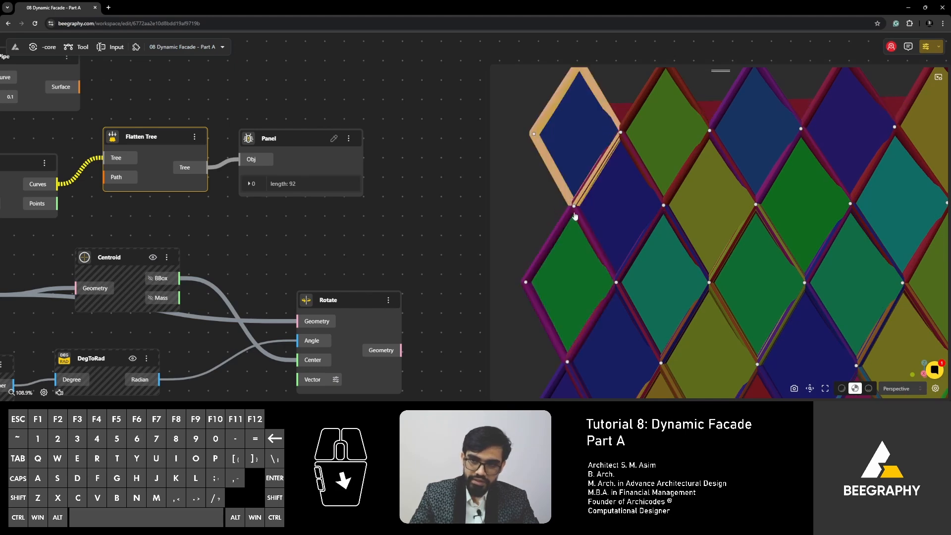
right_click_drag(648, 329, 647, 147)
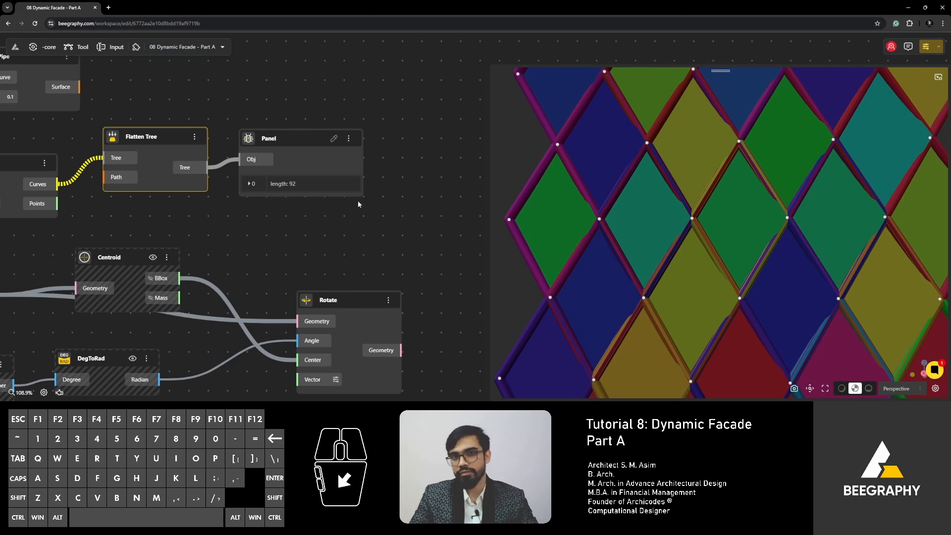
left_click_drag(299, 143, 336, 167)
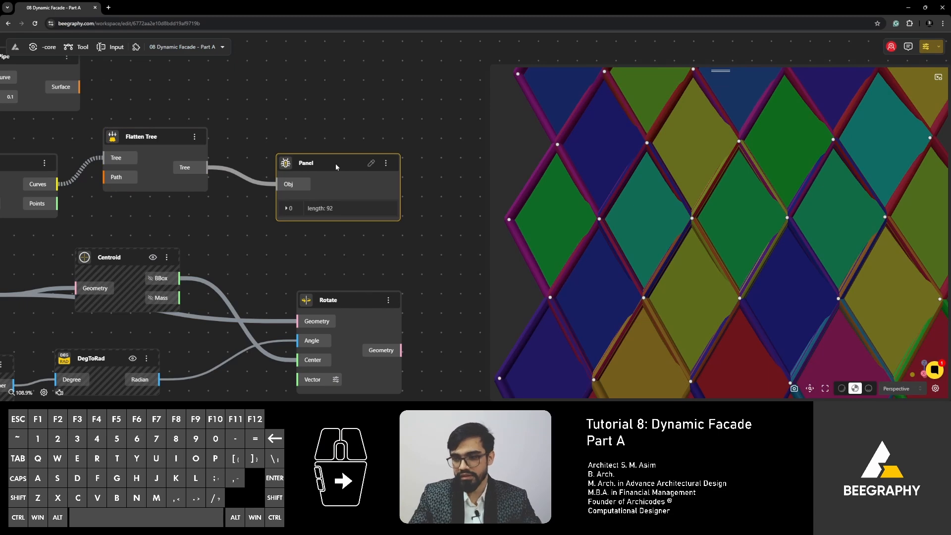
scroll(652, 266, "down", 3)
right_click_drag(652, 266, 692, 281)
scroll(665, 305, "down", 3)
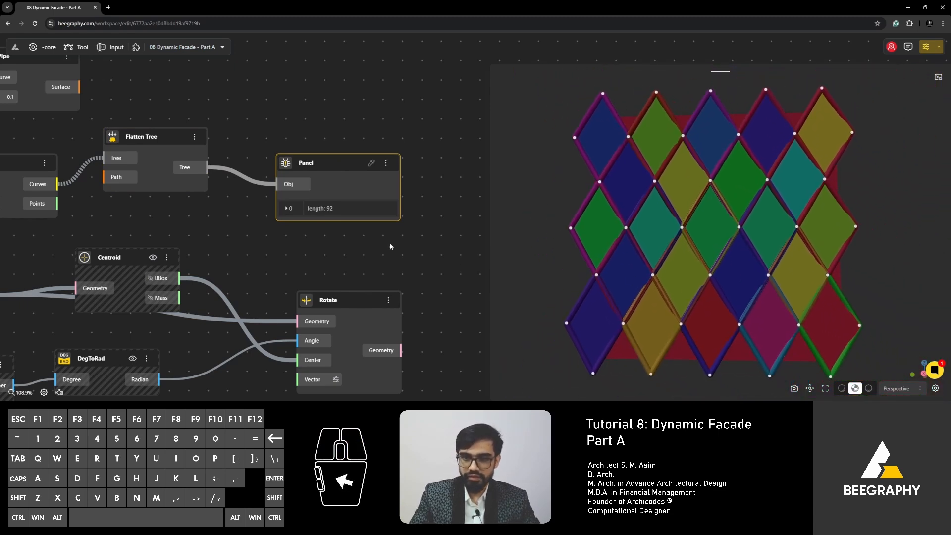
left_click_drag(331, 168, 355, 158)
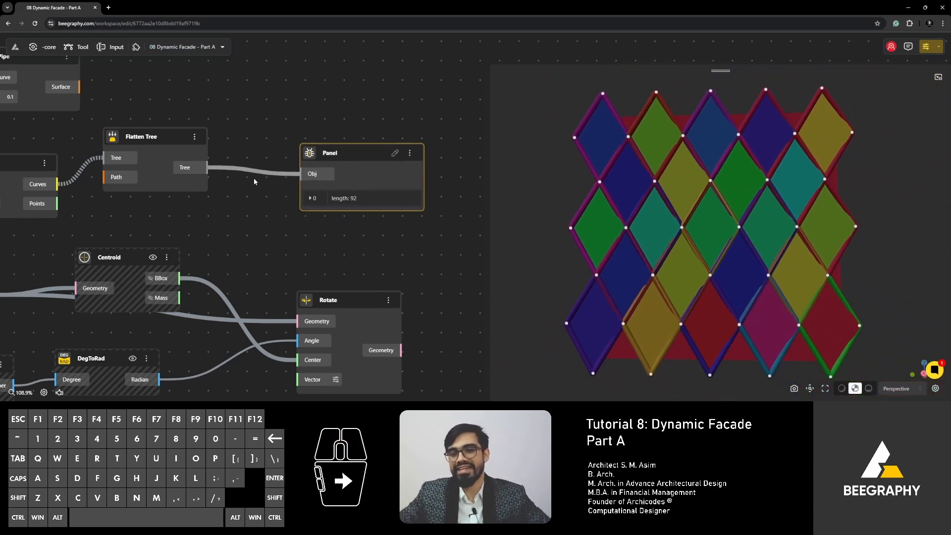
scroll(253, 145, "up", 3)
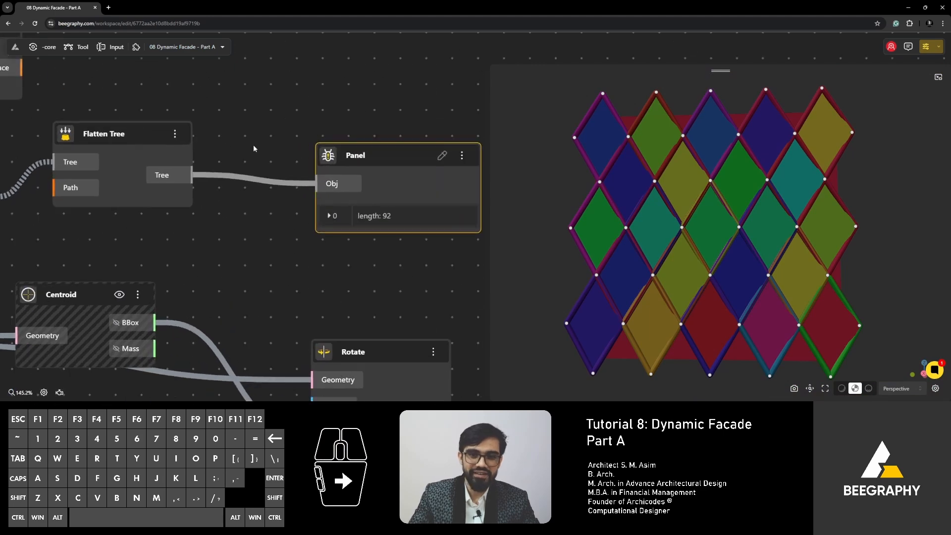
left_click_drag(369, 155, 366, 149)
right_click_drag(261, 207, 171, 224)
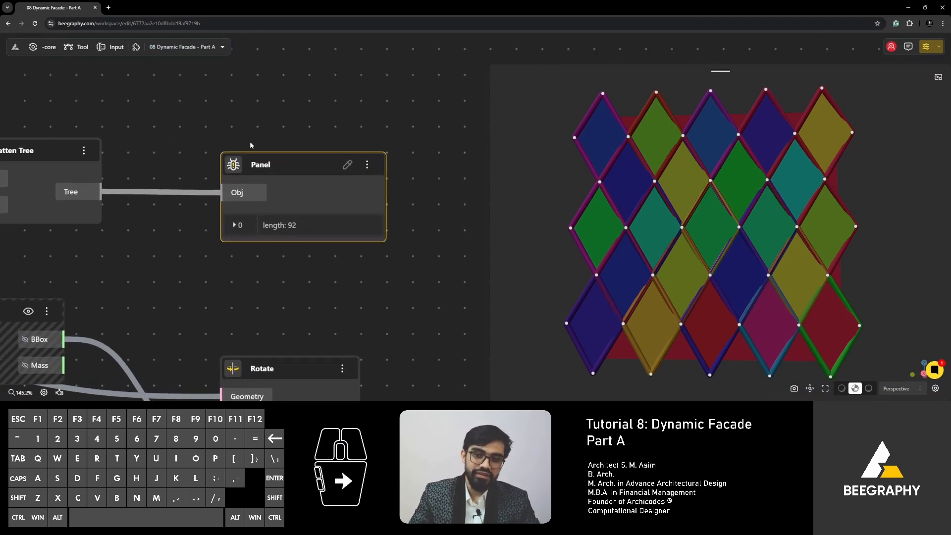
- Add a Cull Curves node and feed its Curves input from Flatten Tree's Tree output
double_click(239, 128)
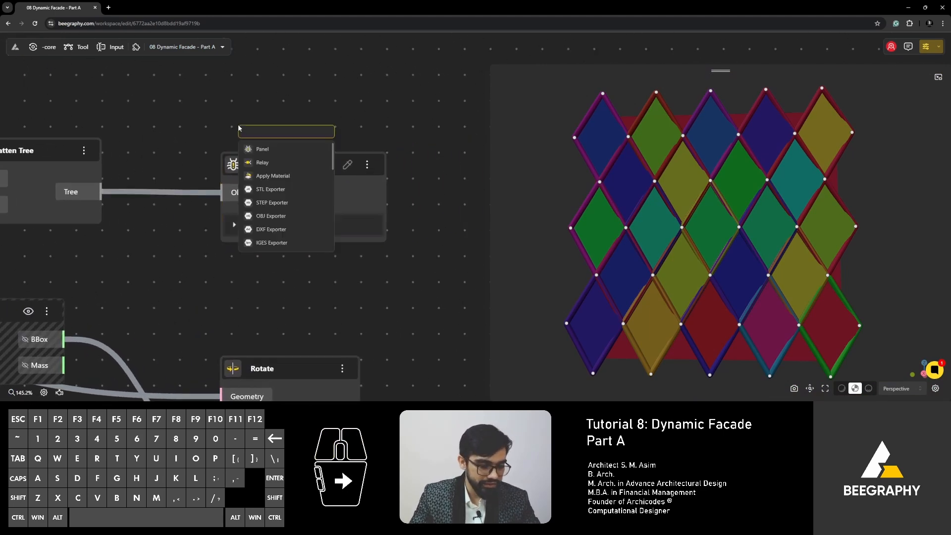
type("cull")
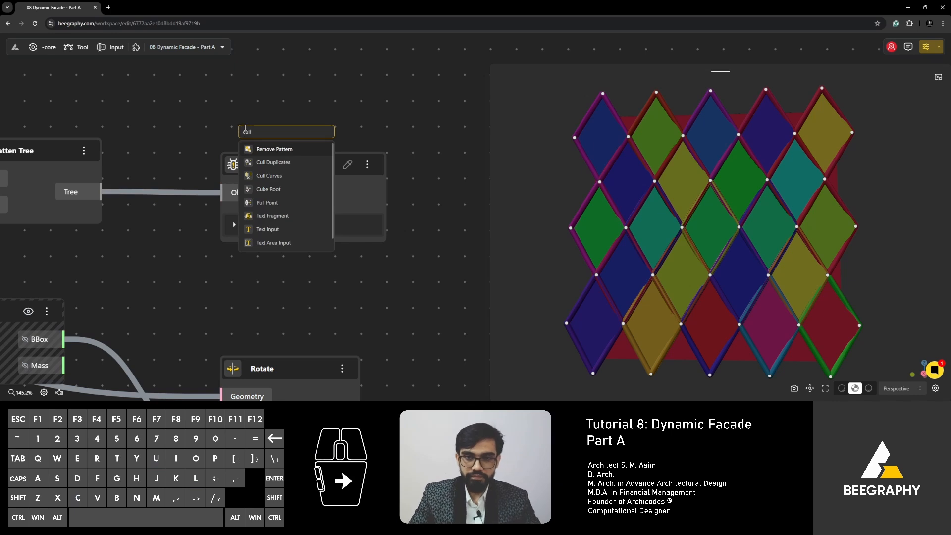
left_click(274, 180)
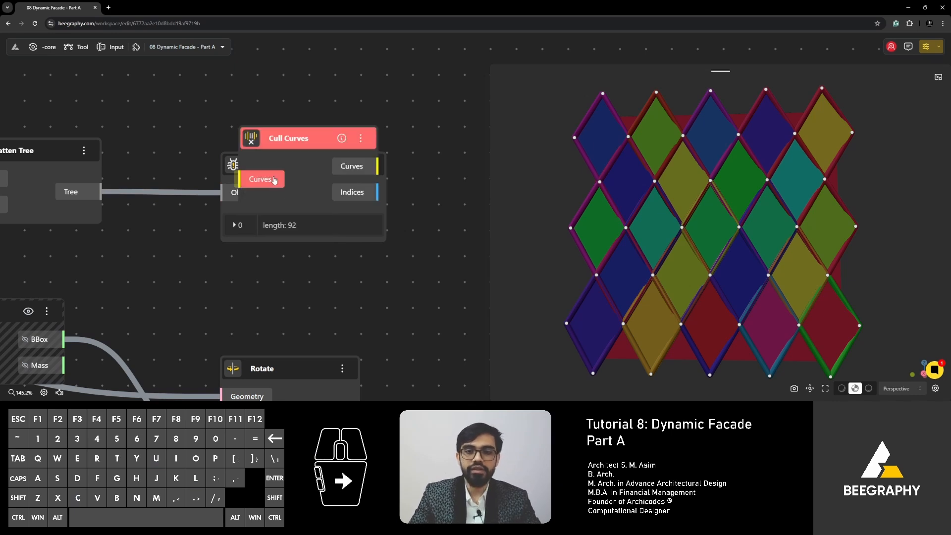
left_click_drag(295, 160, 244, 260)
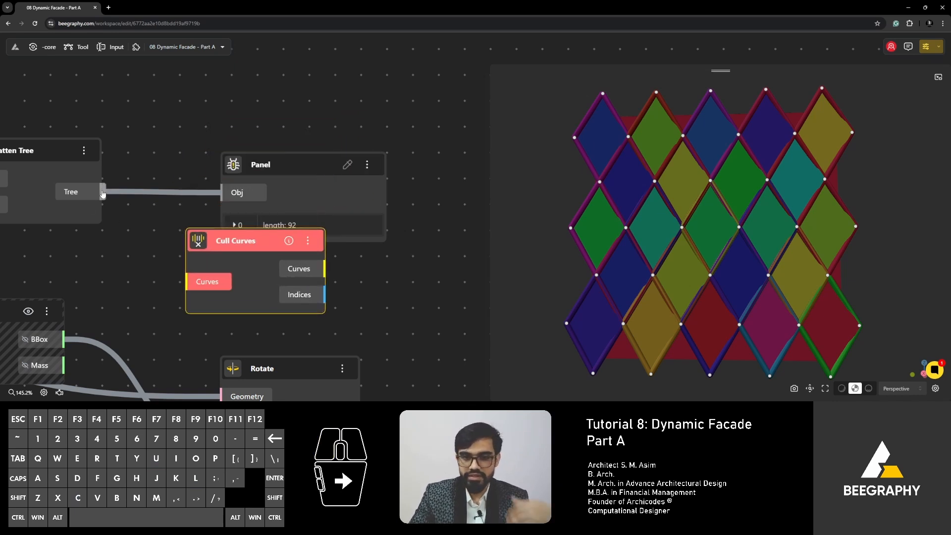
left_click_drag(99, 192, 193, 284)
left_click_drag(238, 243, 202, 239)
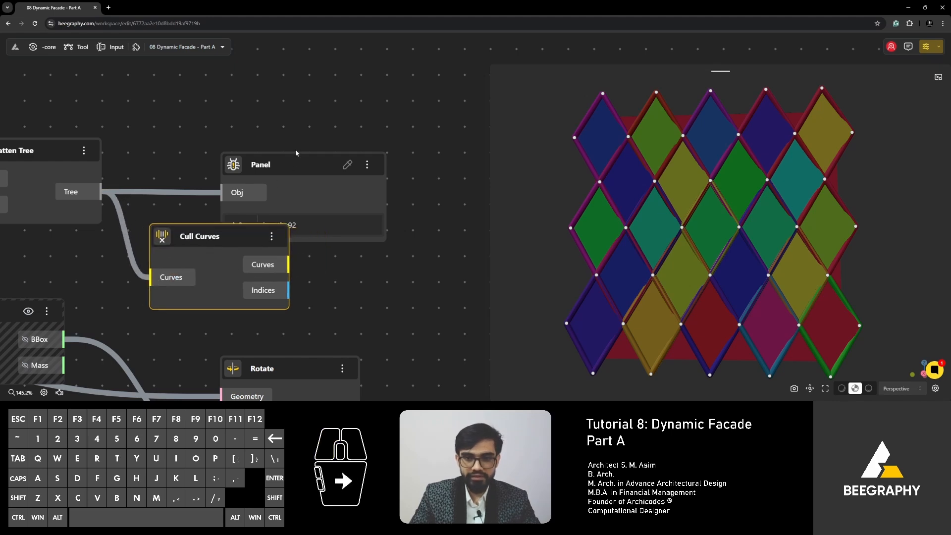
- Compare the flattened and culled lists in the Panel, leaving it connected to Cull Curves' Curves output
left_click_drag(297, 159, 404, 139)
left_click_drag(288, 265, 331, 176)
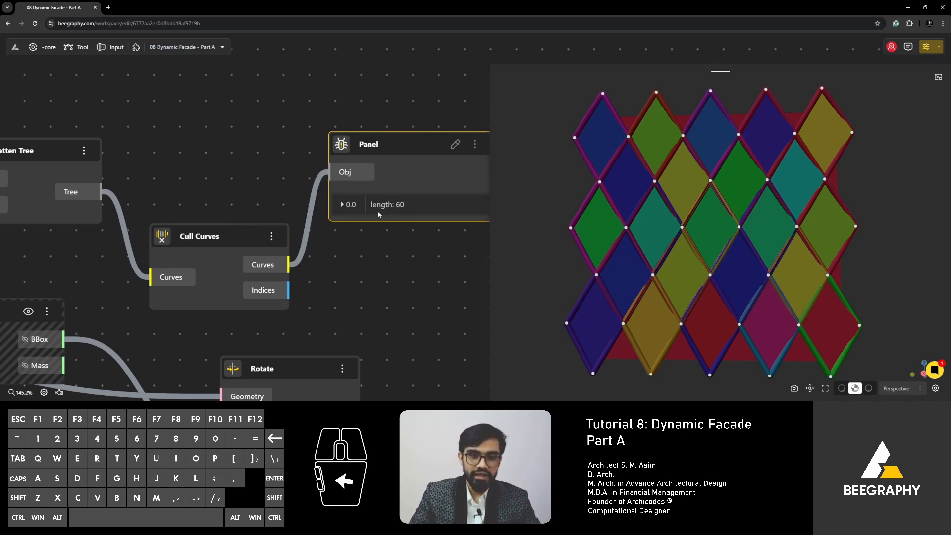
left_click_drag(104, 196, 332, 173)
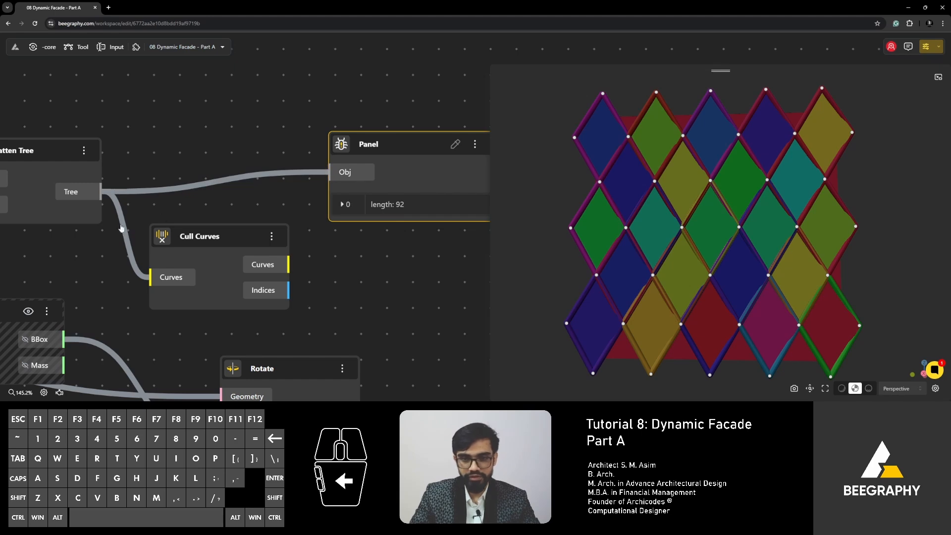
left_click_drag(290, 264, 339, 174)
- Line up Cull Curves between Flatten Tree and the Panel, moving the Panel farther along the chain
left_click_drag(241, 234, 246, 146)
scroll(622, 261, "down", 3)
right_click_drag(616, 271, 594, 279)
right_click_drag(330, 236, 223, 237)
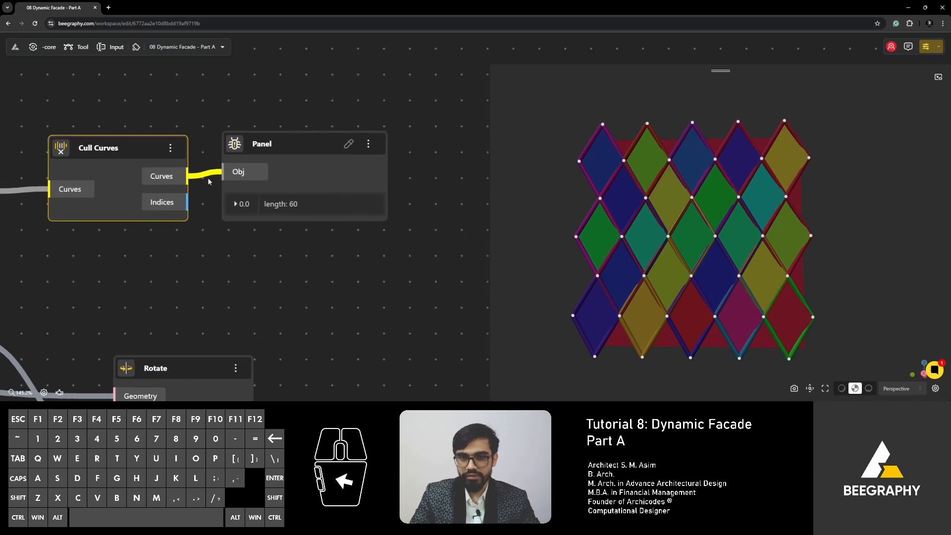
left_click_drag(273, 145, 378, 144)
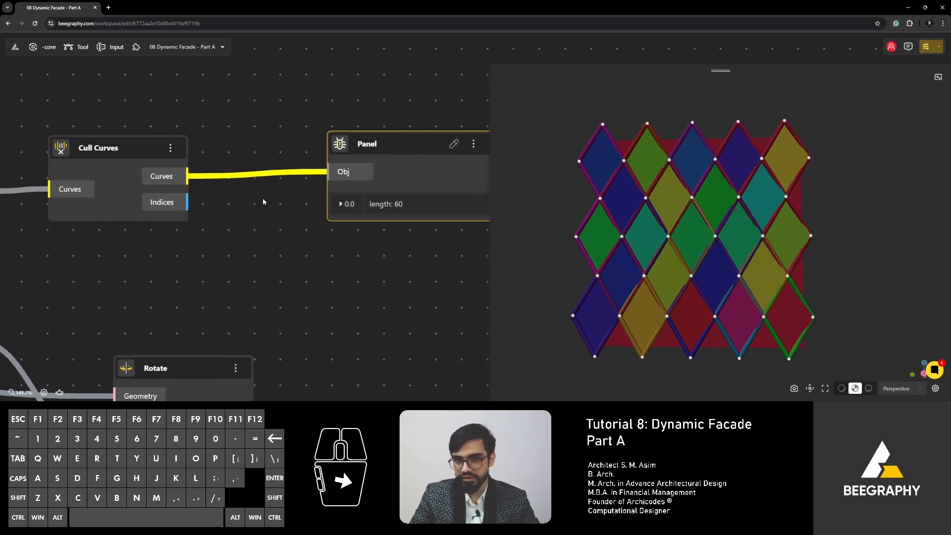
scroll(250, 220, "down", 4)
right_click_drag(250, 222, 340, 169)
left_click_drag(296, 143, 320, 145)
- Relocate the Pipe node past Cull Curves and feed its Base Curve input from Cull Curves' Curves output
scroll(340, 149, "down", 4)
left_click(257, 172)
right_click_drag(291, 191, 345, 191)
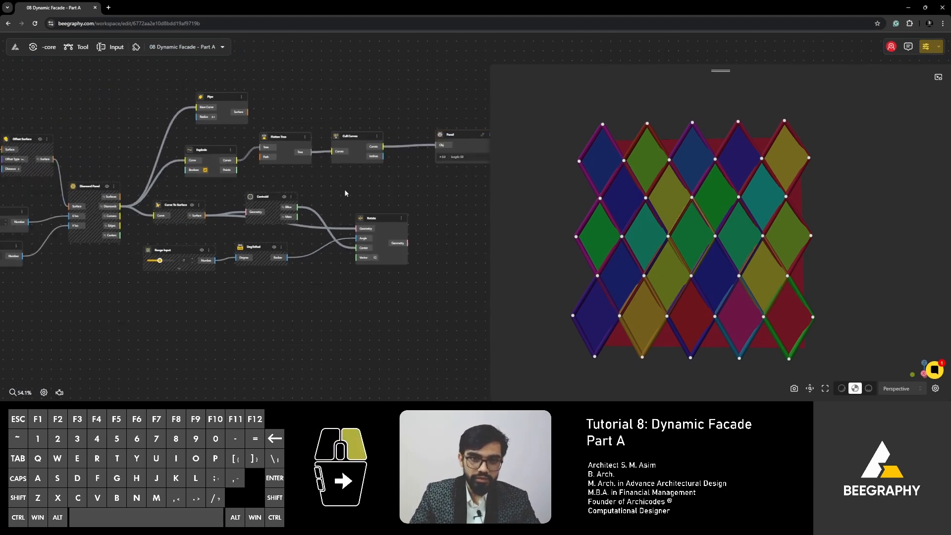
left_click_drag(220, 95, 475, 94)
right_click_drag(443, 110, 183, 153)
scroll(184, 153, "up", 3)
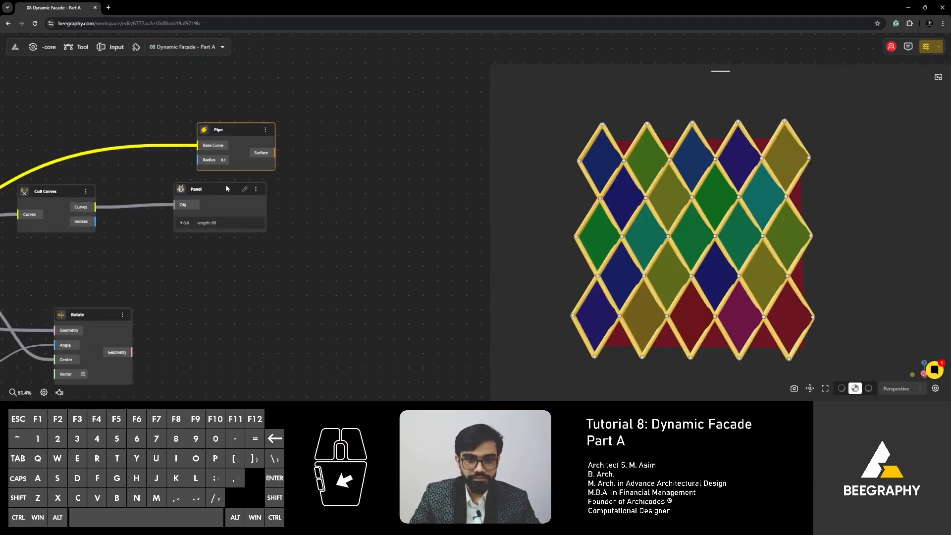
left_click_drag(228, 189, 323, 204)
left_click(212, 144)
left_click_drag(212, 145, 179, 167)
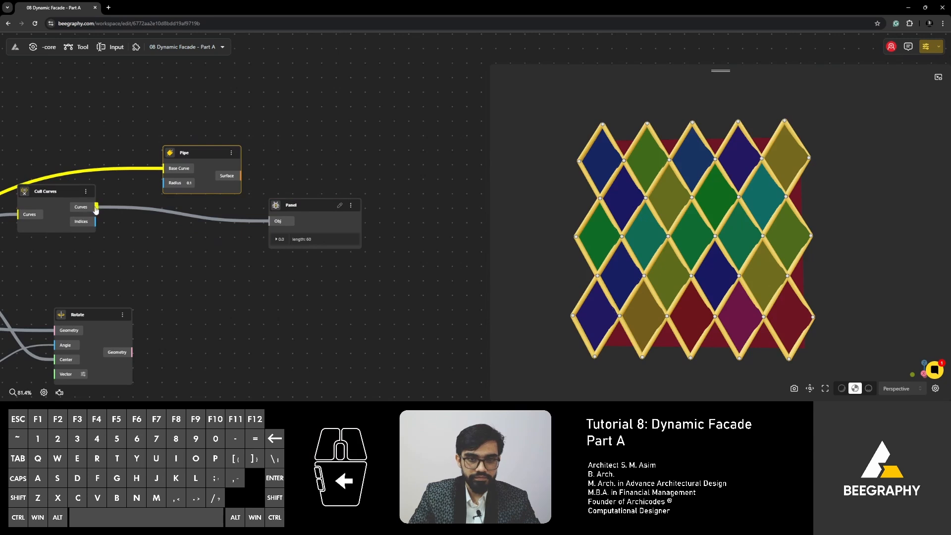
left_click_drag(95, 209, 165, 170)
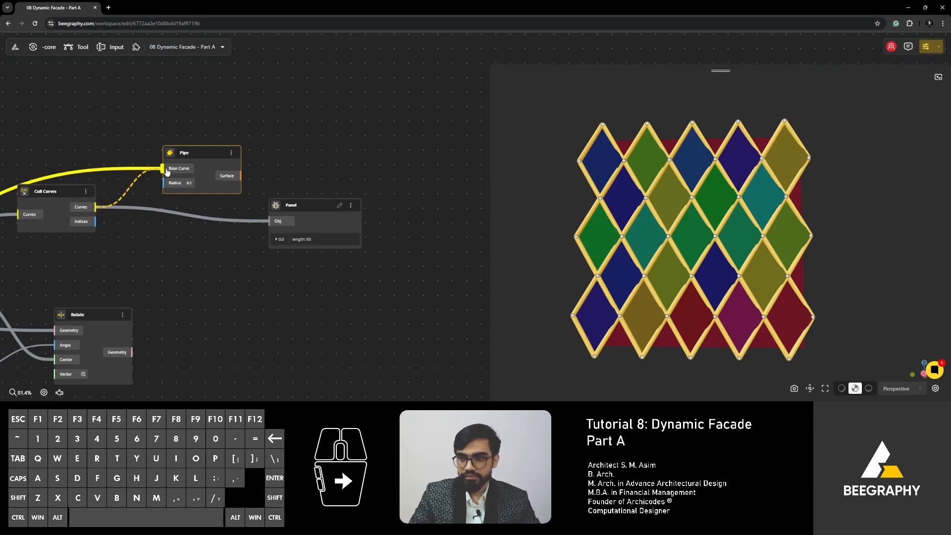
left_click(382, 135)
- Inspect the facade's pipes up close and from an angle, checking for a single pipe on each shared edge
scroll(661, 225, "up", 10)
right_click_drag(665, 229, 706, 224)
left_click_drag(706, 224, 723, 236)
scroll(627, 247, "up", 3)
scroll(626, 247, "up", 2)
scroll(784, 246, "down", 3)
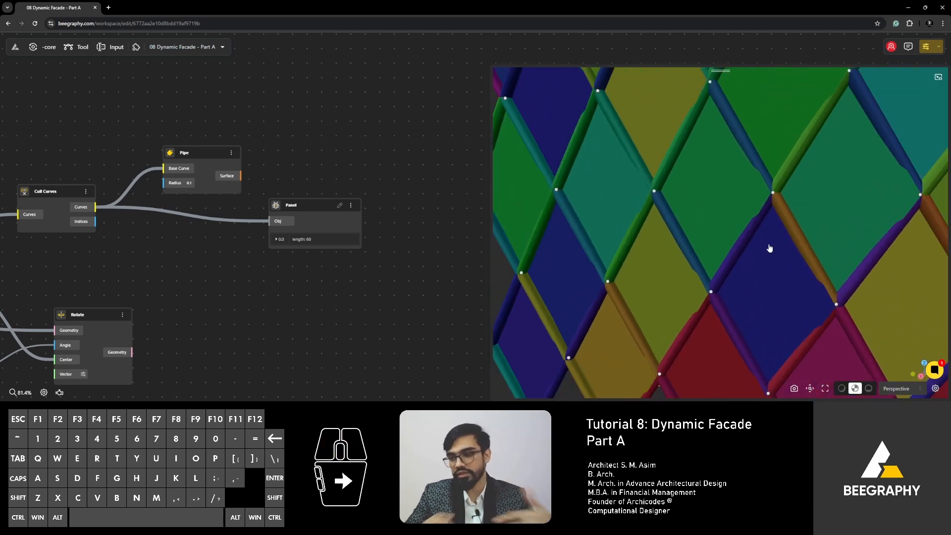
scroll(694, 252, "down", 4)
right_click_drag(633, 263, 619, 299)
left_click_drag(617, 297, 641, 297)
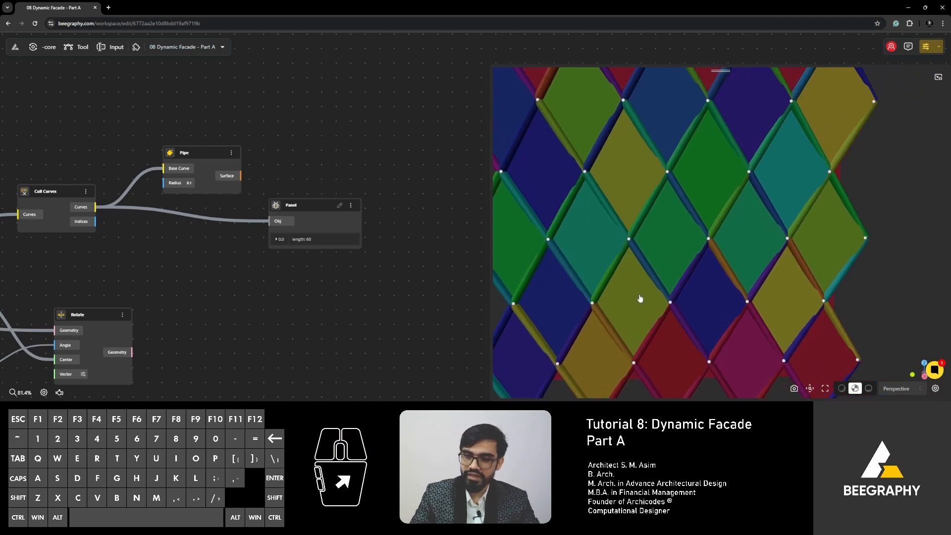
scroll(639, 296, "down", 3)
- Delete the Panel node and line up the Pipe node with Cull Curves
left_click(308, 206)
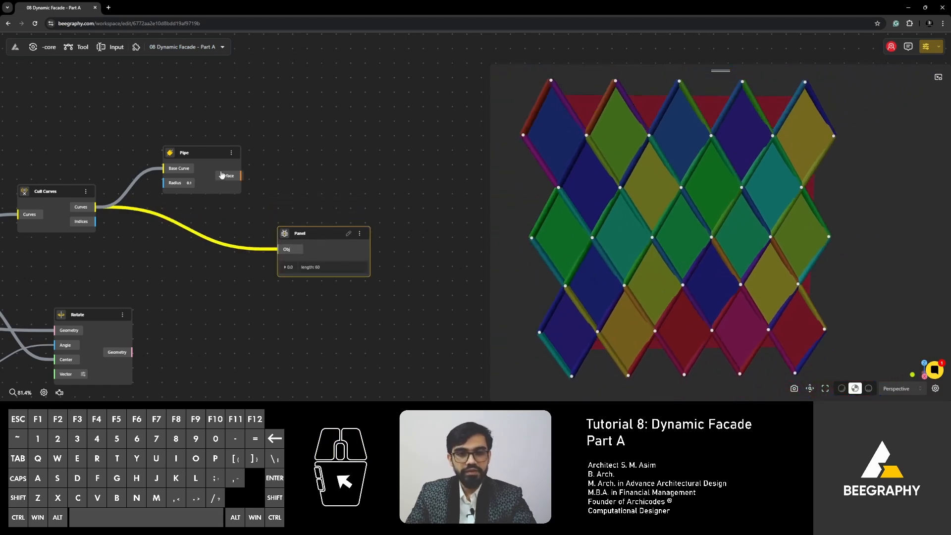
key("Delete")
left_click_drag(273, 183, 329, 237)
- Review the node chain from Explode through Flatten Tree and Cull Curves to Pipe
right_click_drag(317, 189, 540, 190)
scroll(254, 251, "up", 2)
right_click_drag(254, 252, 325, 169)
right_click_drag(157, 269, 263, 249)
right_click_drag(346, 236, 208, 247)
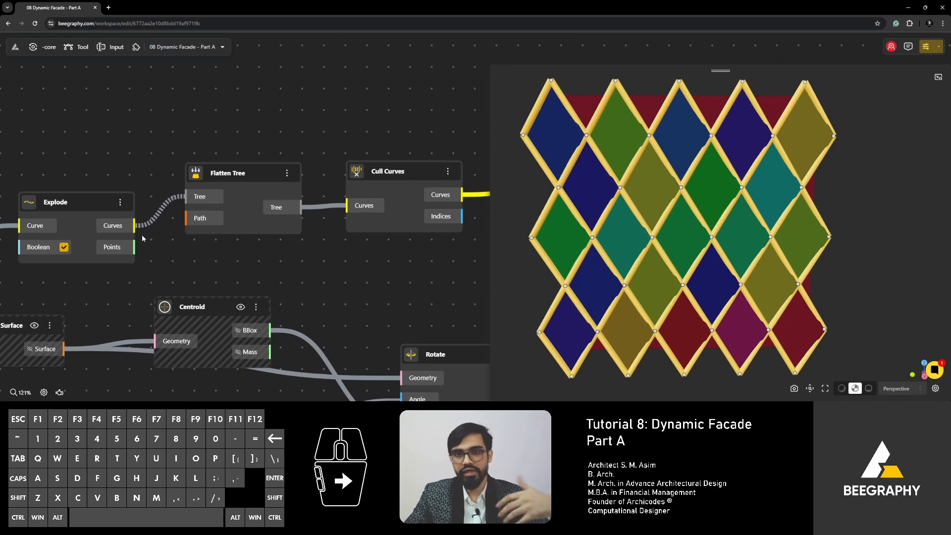
right_click_drag(141, 234, 215, 227)
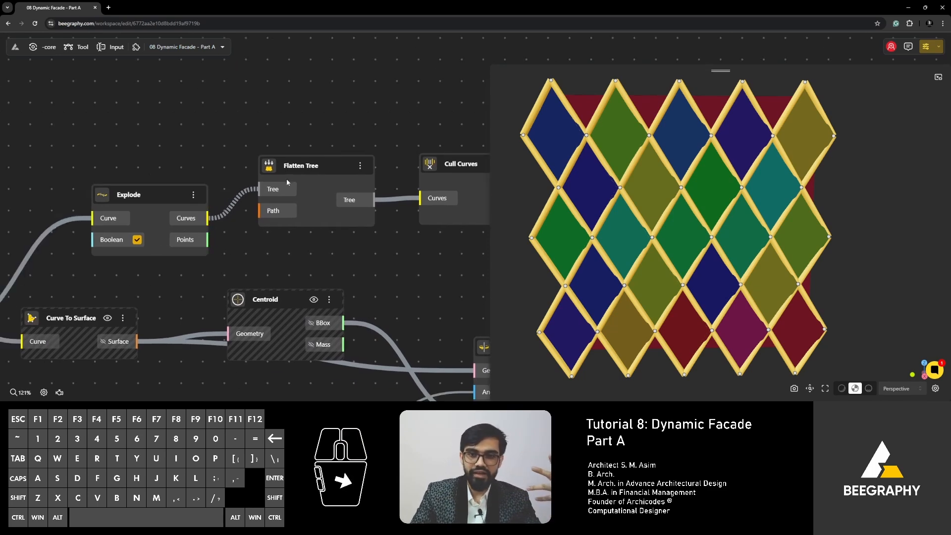
right_click_drag(369, 254, 228, 255)
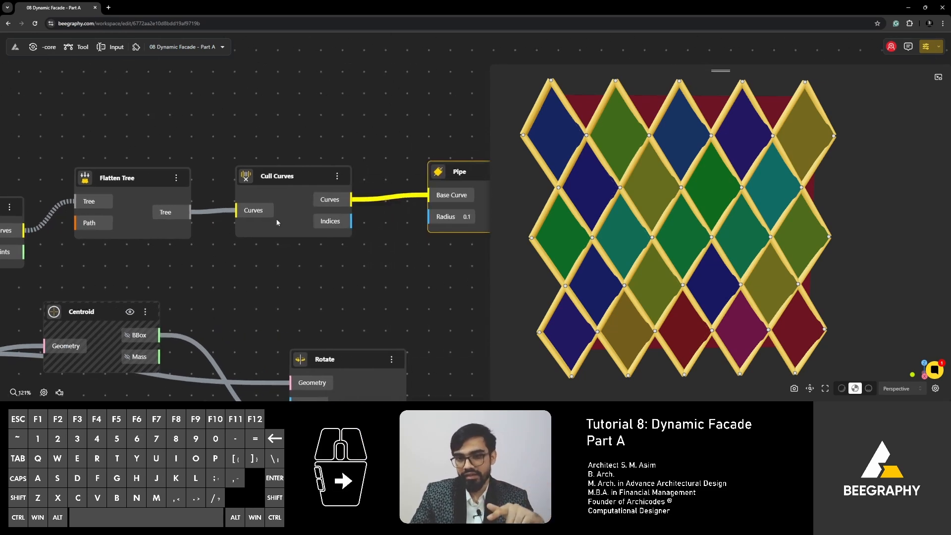
right_click_drag(256, 184, 424, 175)
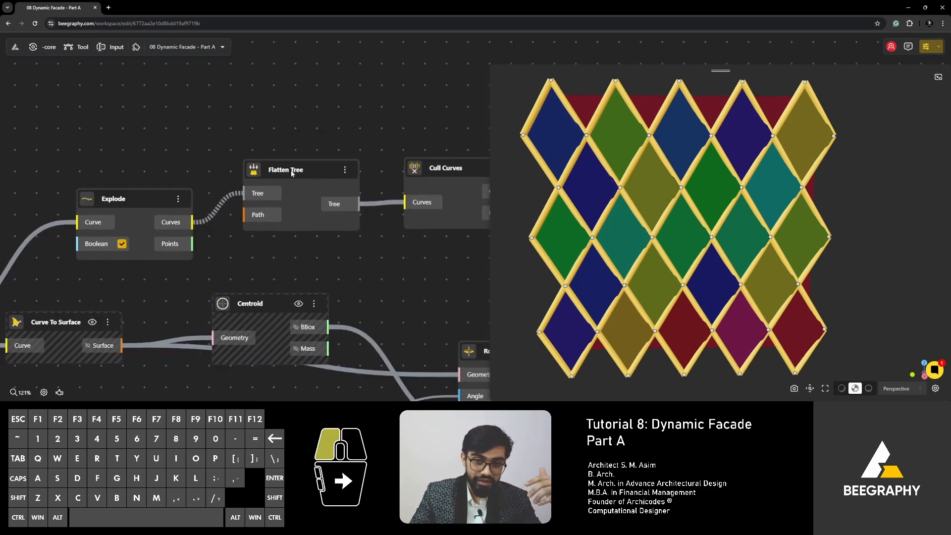
- Move Flatten Tree downward and bypass it by connecting Explode's Curves output directly to Cull Curves' Curves input
left_click_drag(292, 170, 295, 206)
left_click_drag(182, 223, 405, 202)
left_click(360, 151)
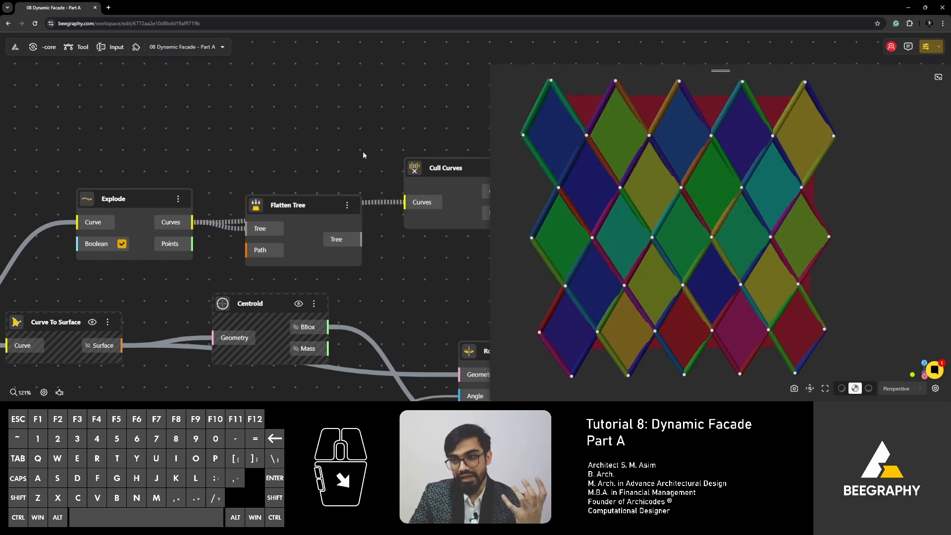
- Examine the pipes and their joints across the facade with Flatten Tree bypassed, looking for overlaps on shared edges
mouse_move(683, 229)
left_mouse_down()
mouse_move(695, 219)
mouse_move(694, 229)
left_mouse_up()
scroll(629, 275, "up", 4)
scroll(628, 275, "up", 3)
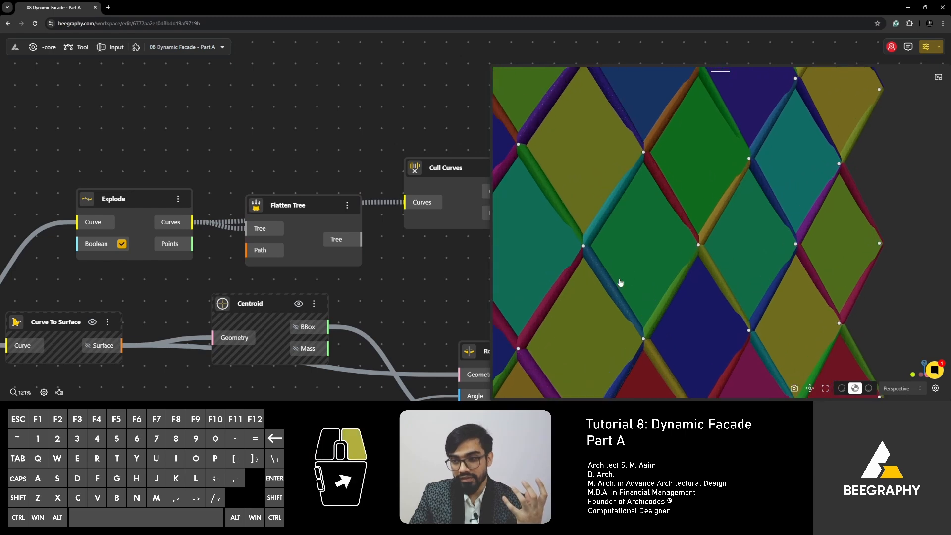
right_click_drag(620, 282, 717, 230)
left_click_drag(717, 231, 673, 250)
scroll(701, 236, "up", 4)
scroll(664, 233, "up", 4)
scroll(669, 214, "up", 3)
scroll(669, 214, "down", 3)
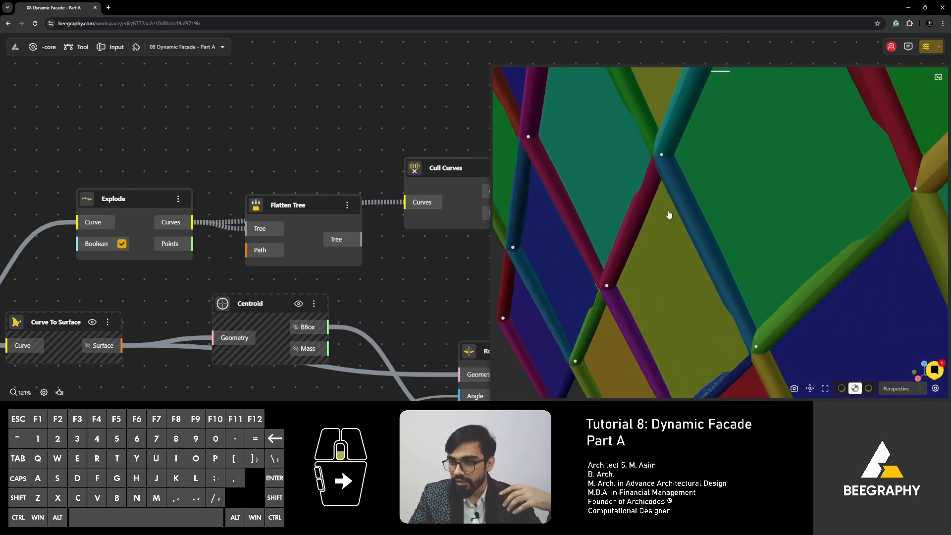
left_click_drag(669, 213, 600, 243)
scroll(601, 244, "down", 5)
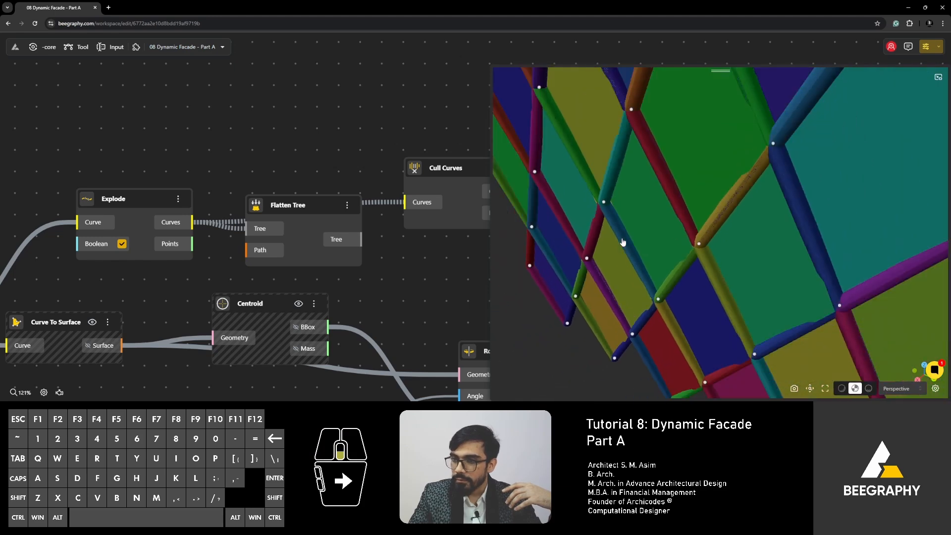
scroll(705, 217, "up", 5)
scroll(706, 187, "down", 2)
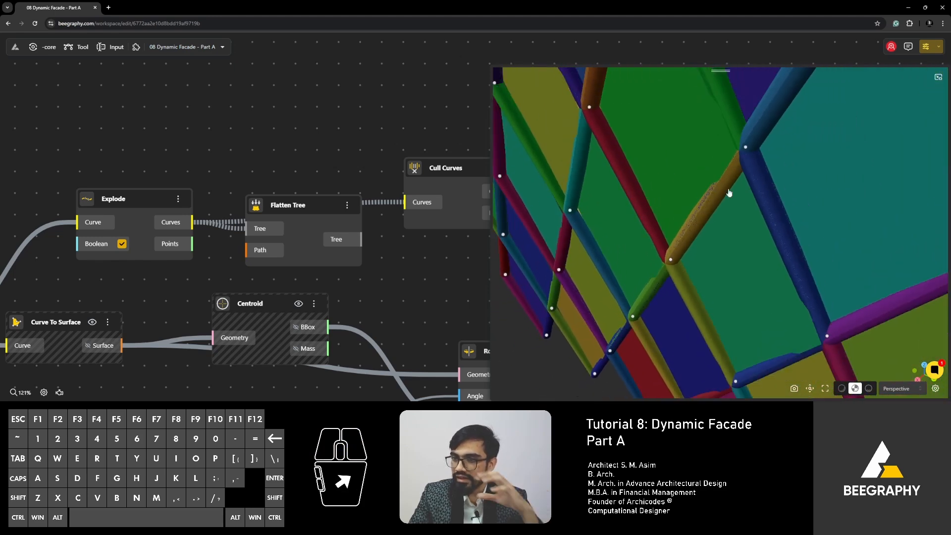
left_click_drag(793, 239, 781, 191)
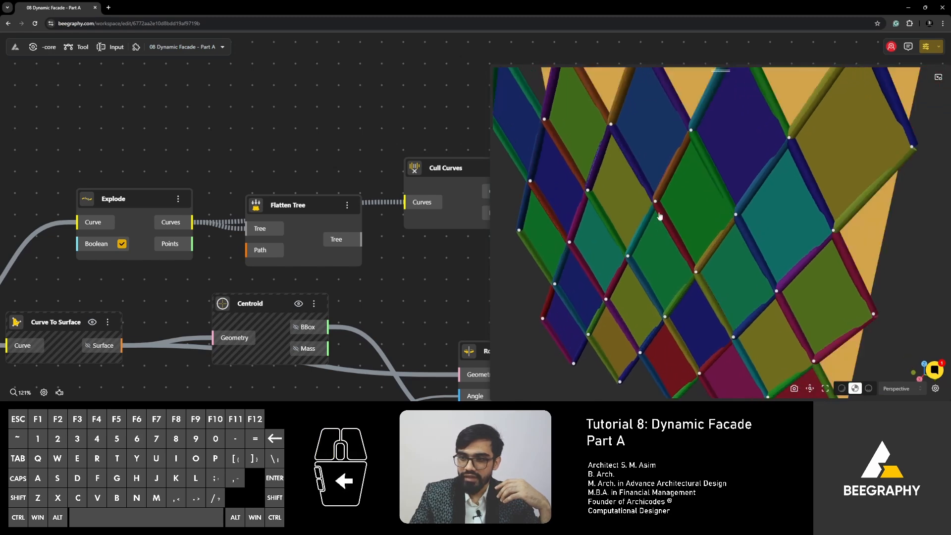
- Move Flatten Tree below Cull Curves, connect Cull Curves' Curves output to its Tree input, and attach a Panel to its Tree output
left_click_drag(417, 152, 124, 142)
left_click_drag(14, 194, 271, 246)
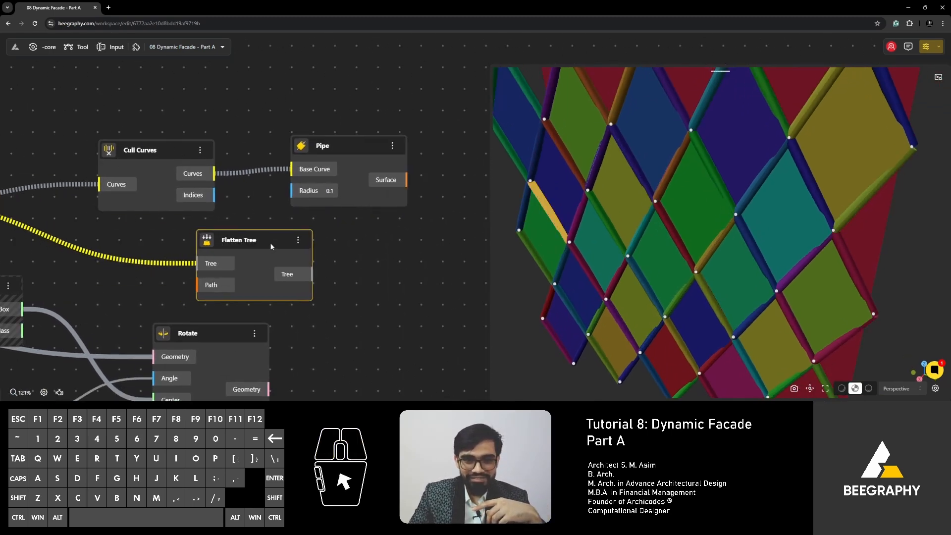
left_click_drag(214, 174, 195, 263)
left_click_drag(313, 274, 405, 281)
left_click(427, 171)
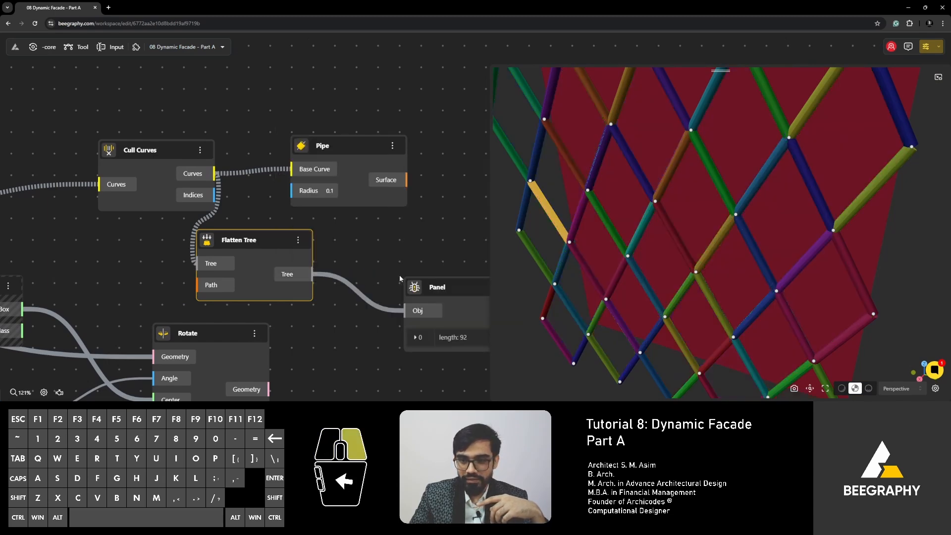
- Attach a Panel to Explode's Curves output and expand branches 0.0.0.0 and 0.0.0.1 to inspect their lines
right_click_drag(235, 204, 386, 247)
right_click_drag(325, 218, 226, 187)
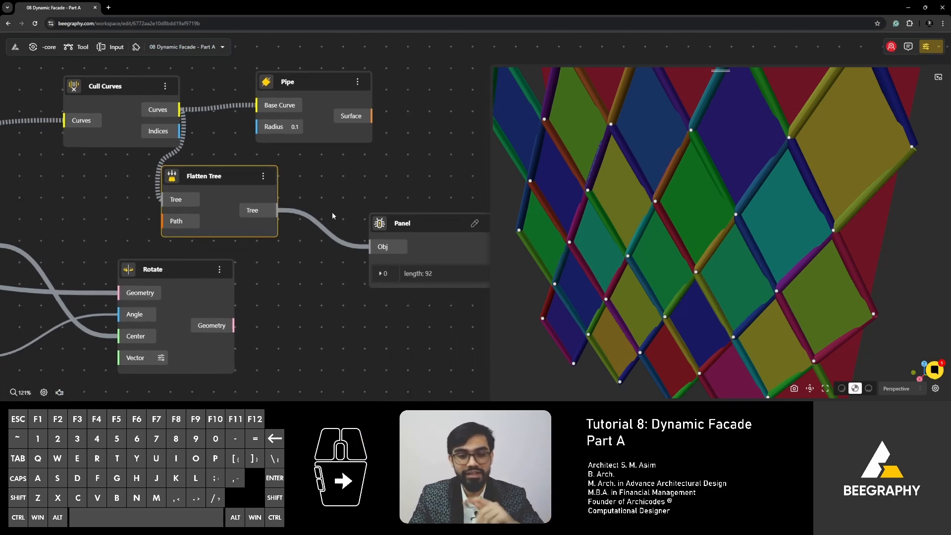
right_click_drag(247, 180, 377, 236)
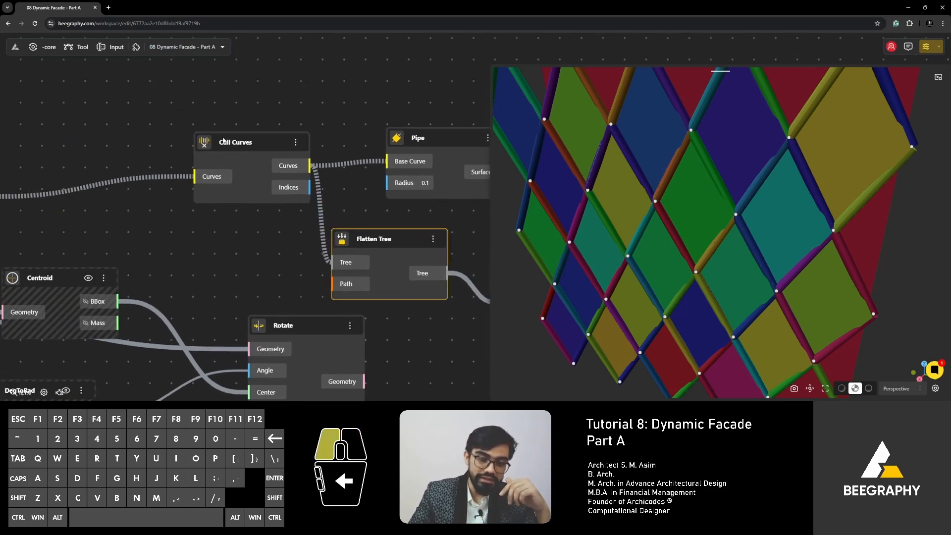
left_click_drag(223, 141, 131, 140)
right_click_drag(162, 190, 312, 229)
scroll(278, 210, "up", 2)
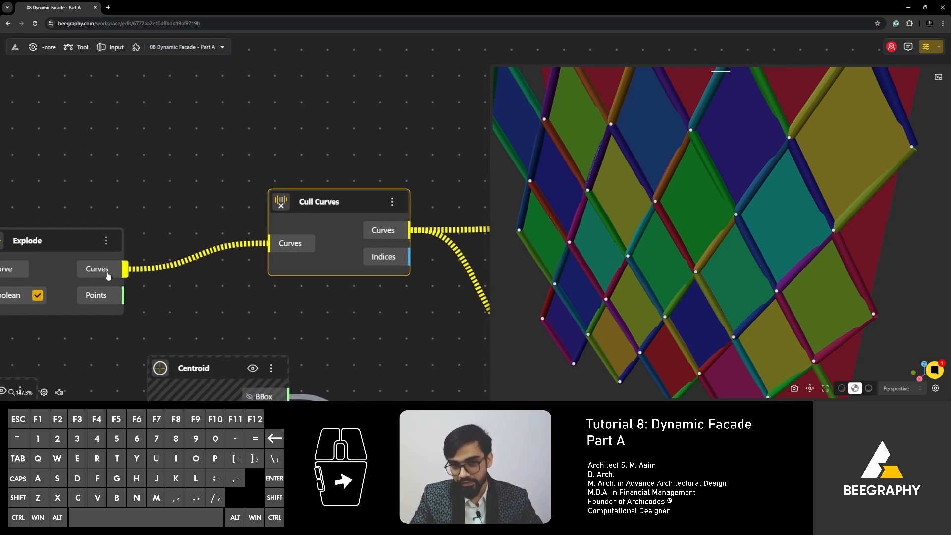
left_click_drag(124, 269, 193, 81)
left_click(206, 177)
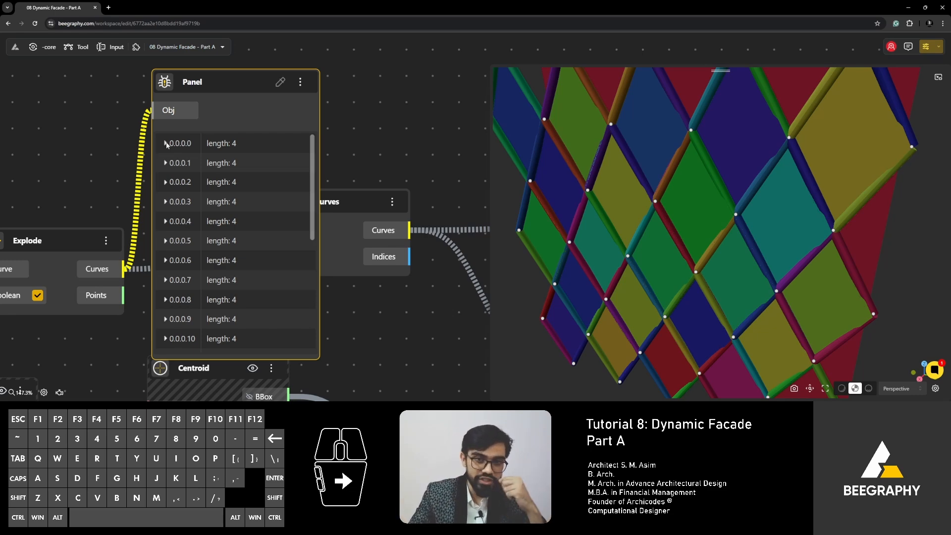
left_click(166, 144)
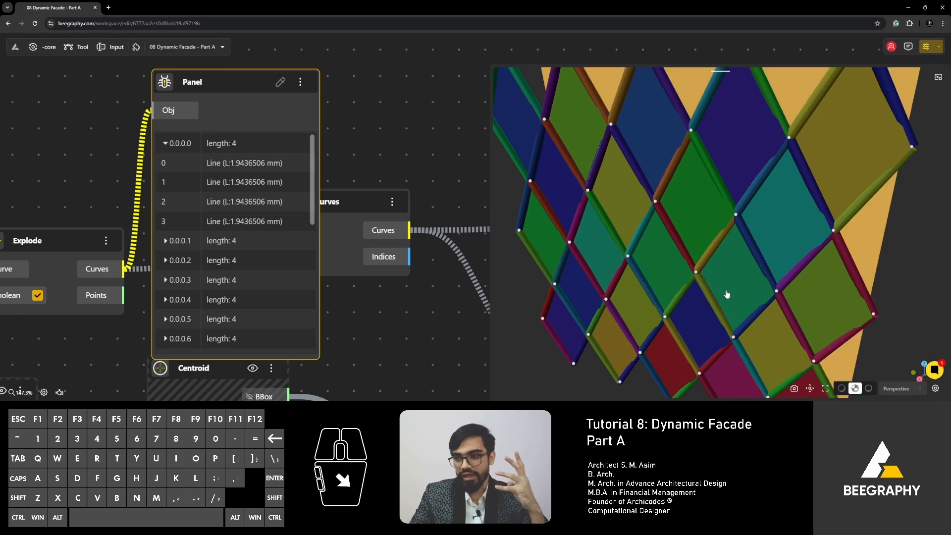
scroll(579, 178, "down", 5)
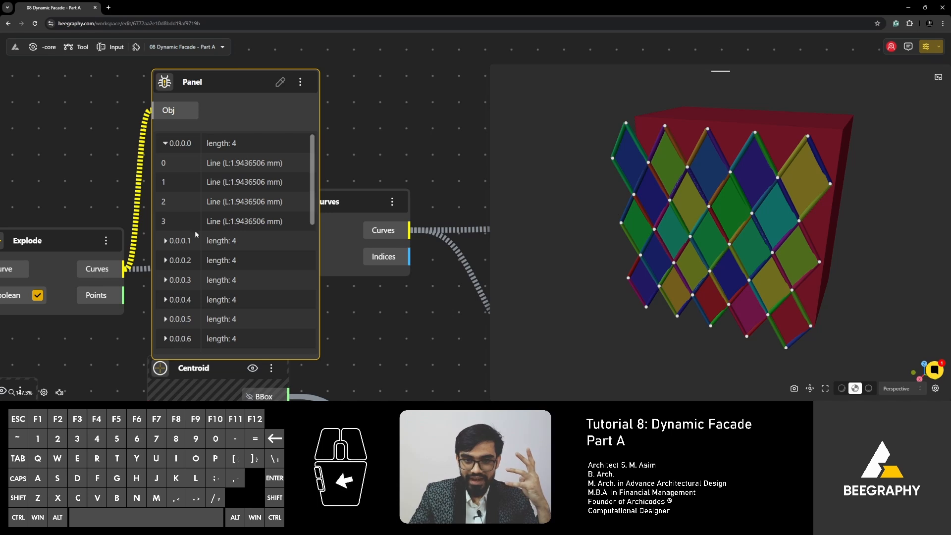
left_click(166, 242)
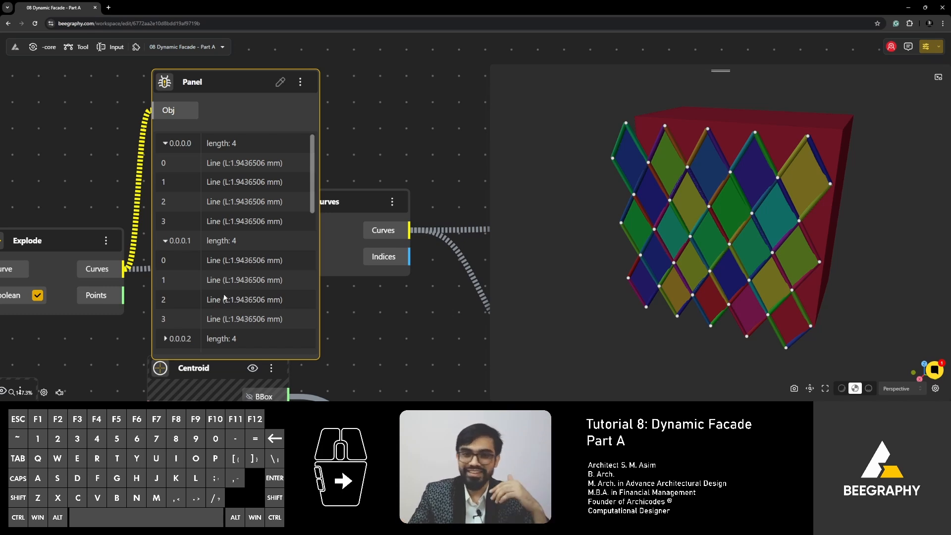
- Delete the Panel attached to Explode's Curves output
left_click_drag(232, 83, 259, 95)
key("Delete")
scroll(246, 127, "down", 2)
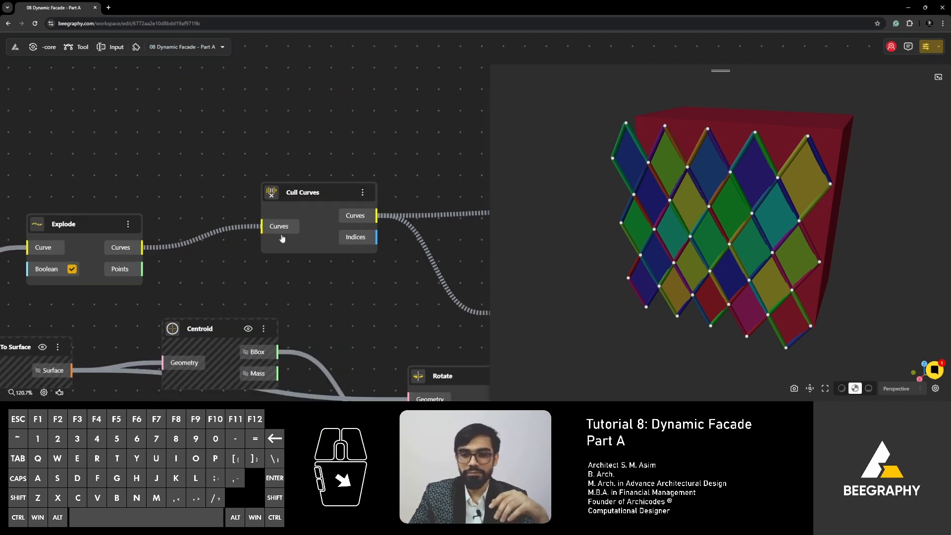
- Move Flatten Tree back between Explode and Cull Curves, and route Explode's Curves through it into Cull Curves' Curves input
right_click_drag(288, 239, 207, 232)
scroll(364, 262, "up", 2)
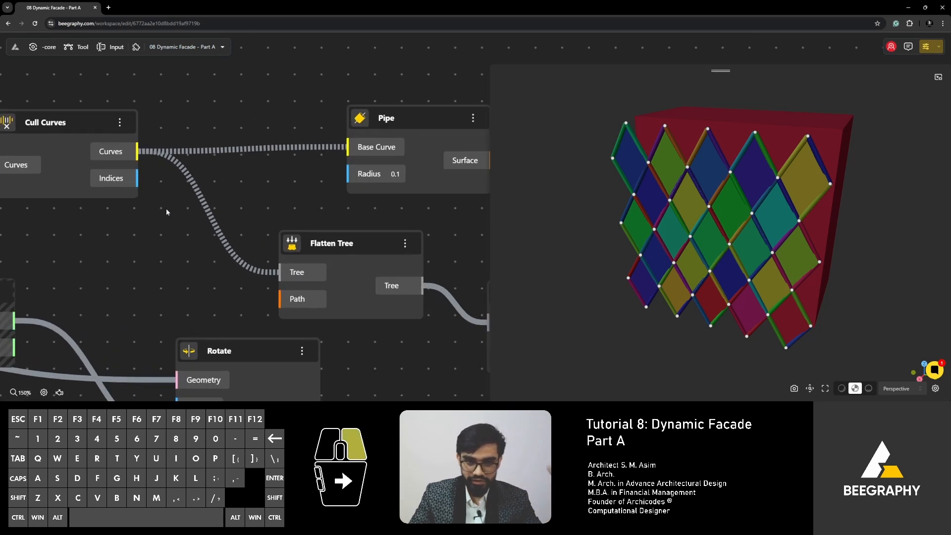
right_click_drag(165, 208, 317, 242)
scroll(317, 242, "down", 3)
left_click_drag(238, 187, 203, 126)
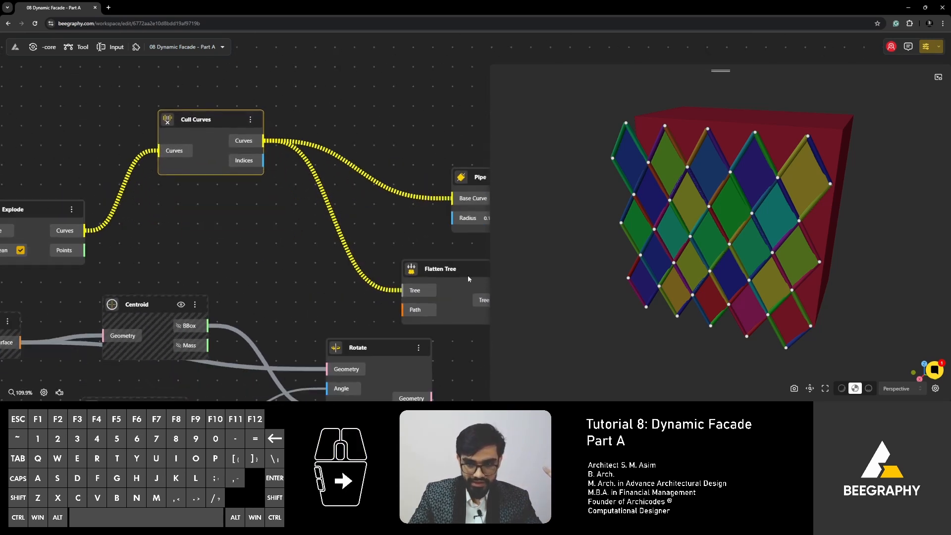
left_click_drag(468, 275, 209, 220)
left_click_drag(85, 231, 139, 240)
left_click_drag(221, 249, 159, 150)
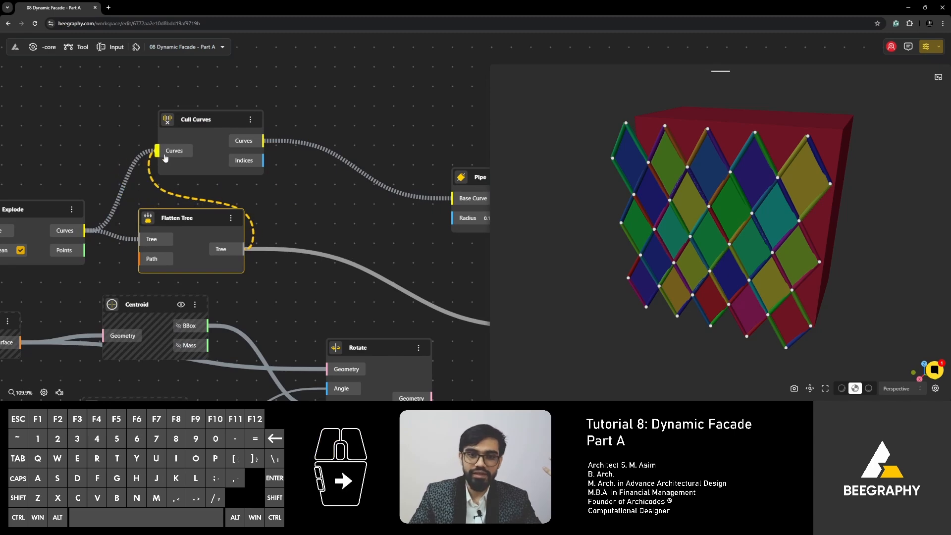
- Delete the Panel fed by Flatten Tree and line up Cull Curves and Pipe after Flatten Tree
left_click_drag(197, 118, 328, 182)
scroll(328, 181, "down", 3)
left_click_drag(391, 267, 144, 178)
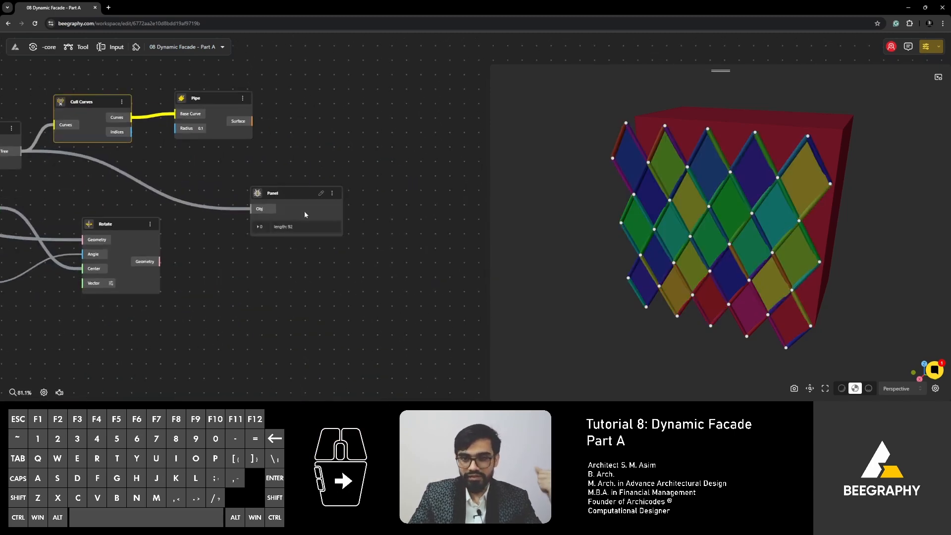
left_click(277, 195)
key("Delete")
right_click_drag(148, 171, 287, 234)
left_click_drag(232, 167, 229, 185)
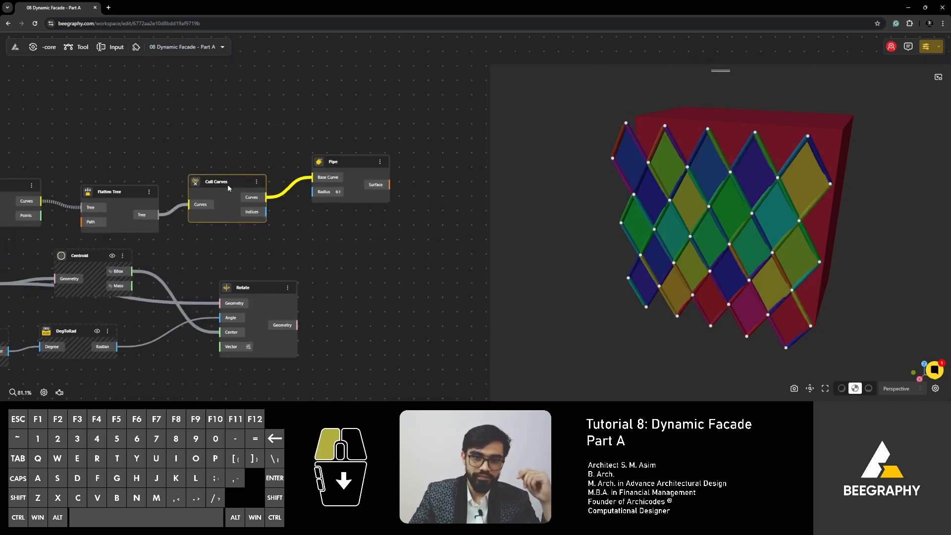
left_click_drag(340, 160, 357, 167)
left_click(396, 288)
- Examine the pipes and their joints along the shared diamond edges up close, checking for overlaps and penetration into the panels
right_click_drag(711, 273, 714, 292)
left_click_drag(715, 291, 758, 302)
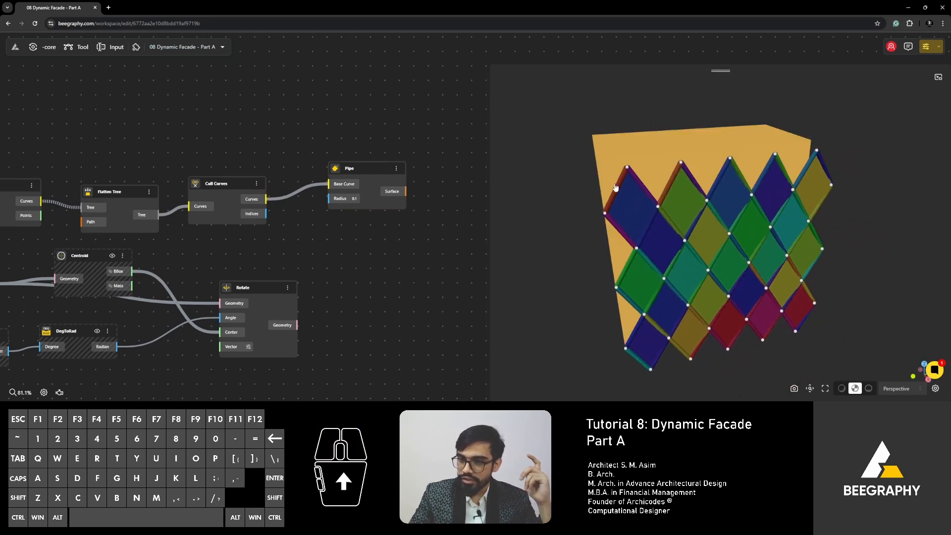
scroll(639, 198, "up", 5)
scroll(751, 233, "up", 6)
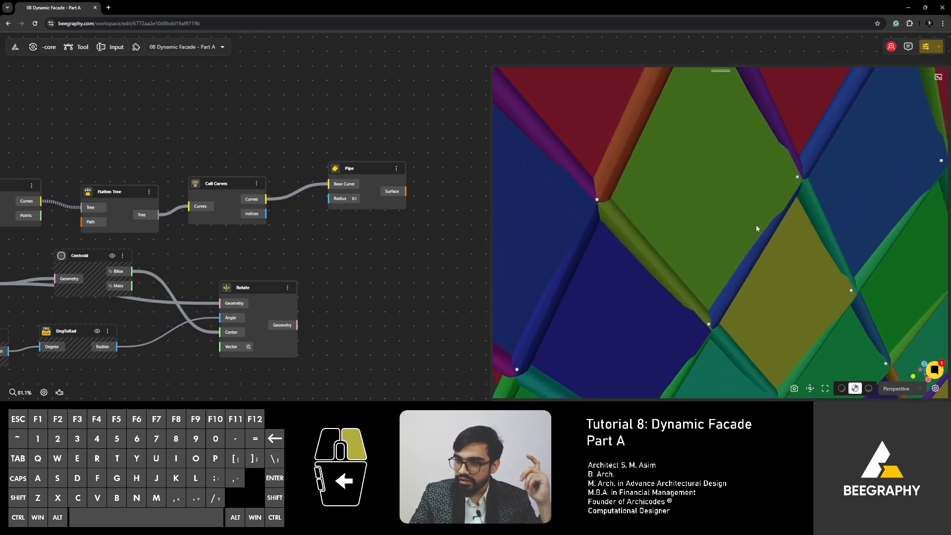
left_click_drag(754, 222, 730, 218)
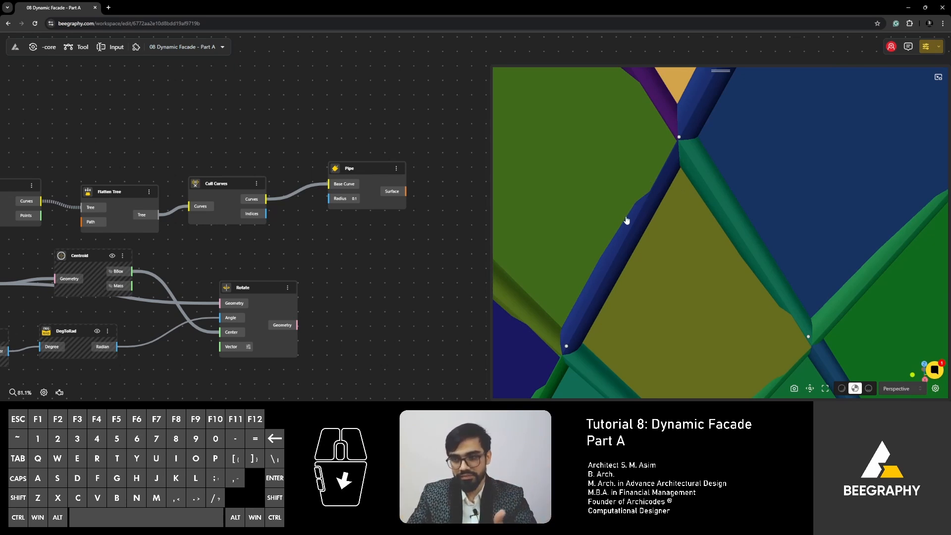
left_click_drag(627, 220, 664, 225)
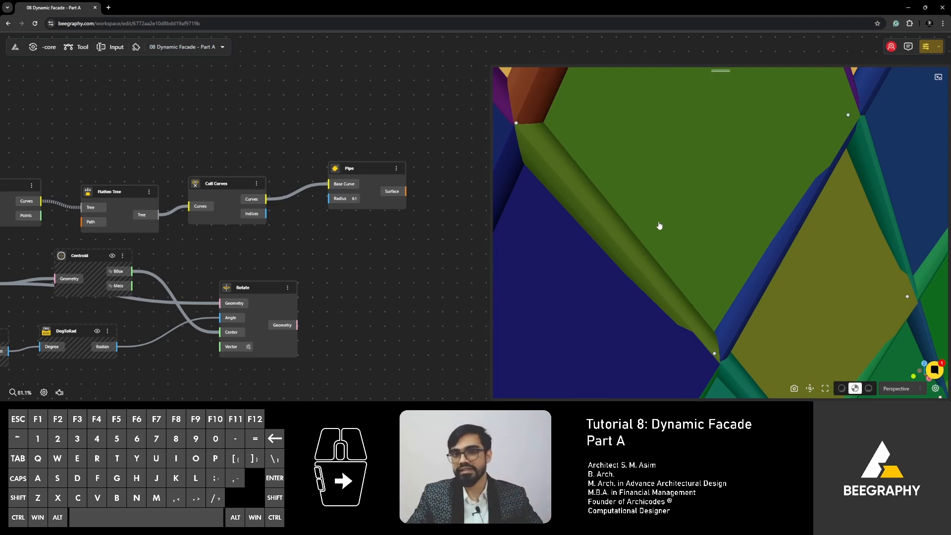
- Reposition the Rotate node slightly and trace the graph back to Diamond Panel's Diamonds output
scroll(365, 228, "down", 3)
scroll(327, 237, "up", 6)
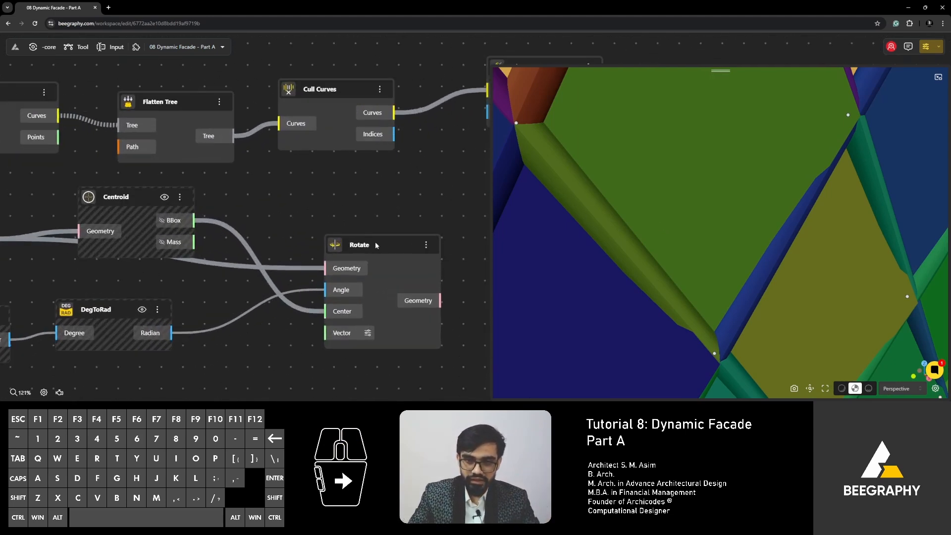
left_click_drag(383, 246, 407, 224)
scroll(152, 238, "down", 2)
right_click_drag(214, 263, 362, 274)
scroll(183, 280, "down", 4)
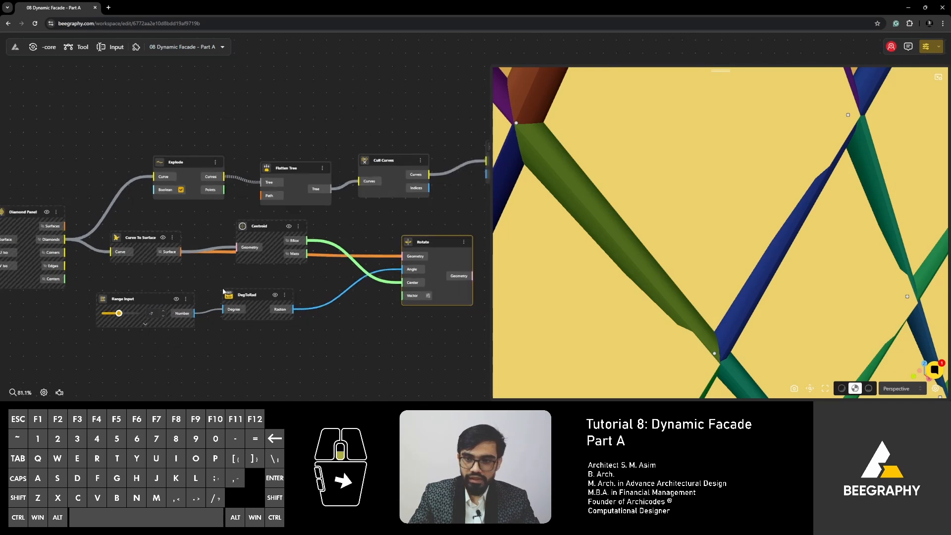
right_click_drag(276, 301, 234, 286)
scroll(424, 270, "up", 2)
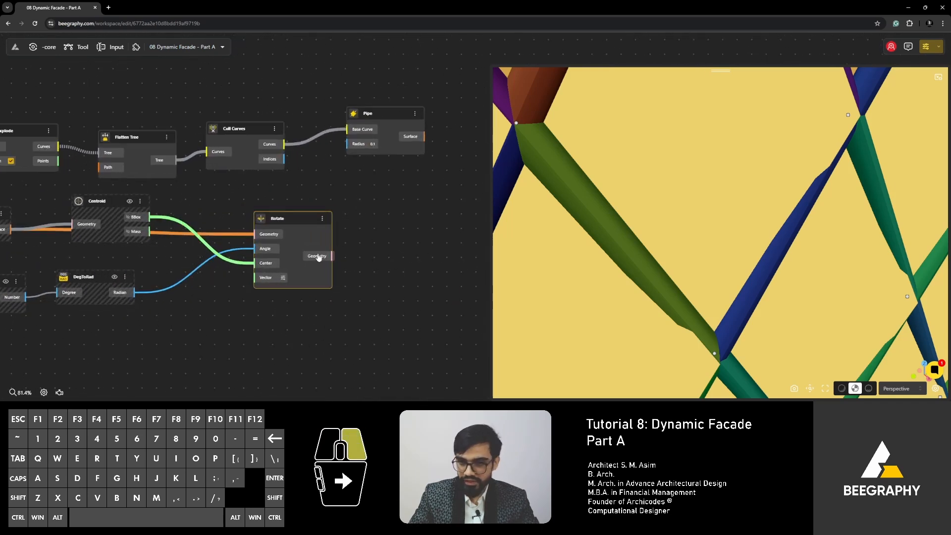
scroll(338, 257, "up", 5)
scroll(408, 259, "down", 3)
right_click_drag(45, 231, 440, 269)
scroll(173, 246, "up", 4)
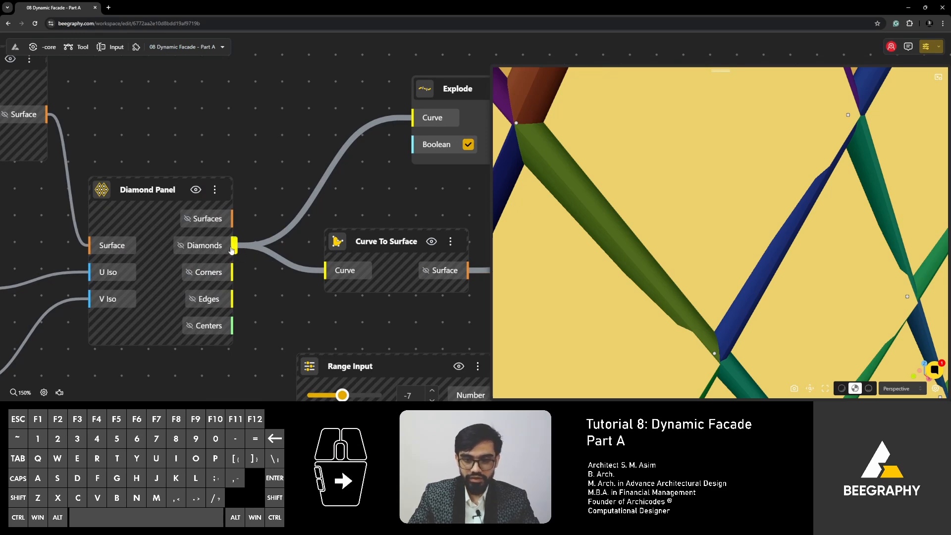
- Move all the nodes downstream of Diamond Panel farther away as a group to free space beside it
scroll(223, 250, "down", 10)
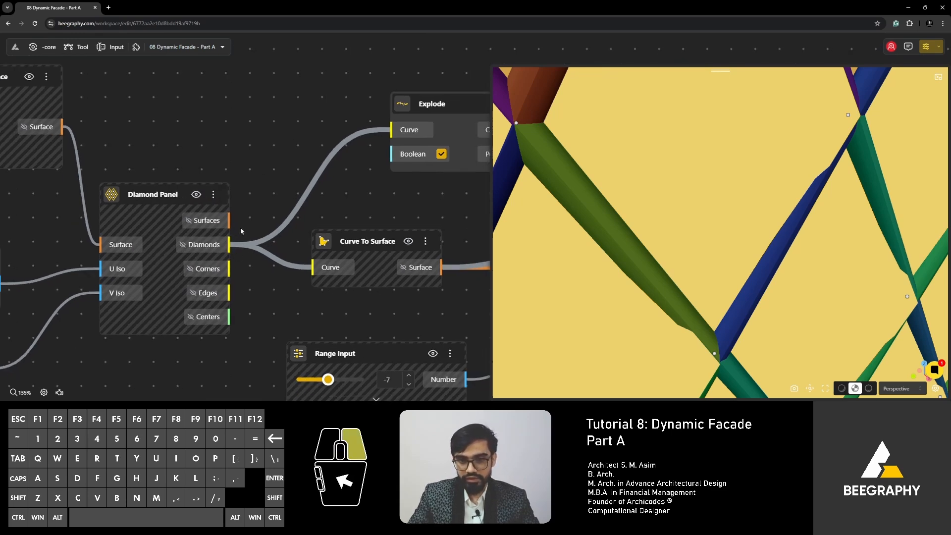
scroll(207, 213, "down", 1)
left_click_drag(468, 129, 227, 324)
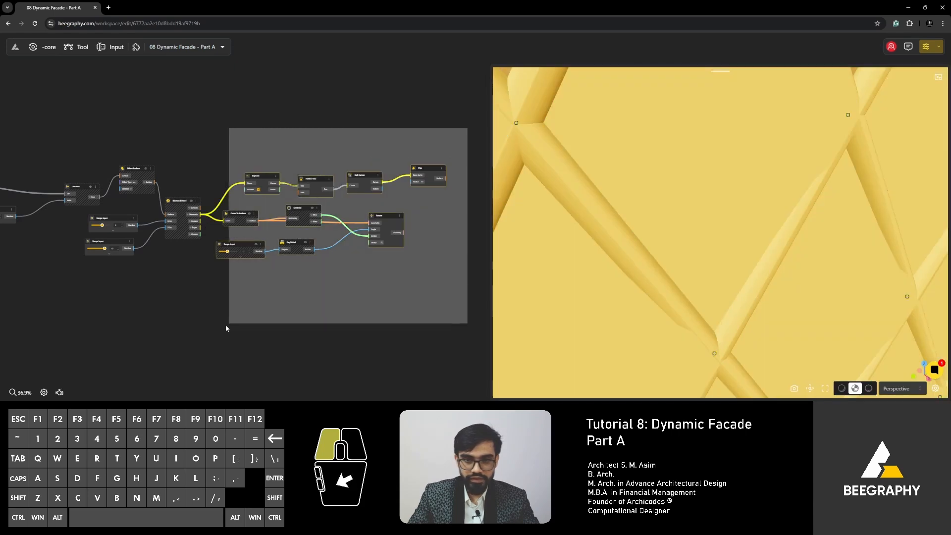
left_click_drag(235, 216, 353, 217)
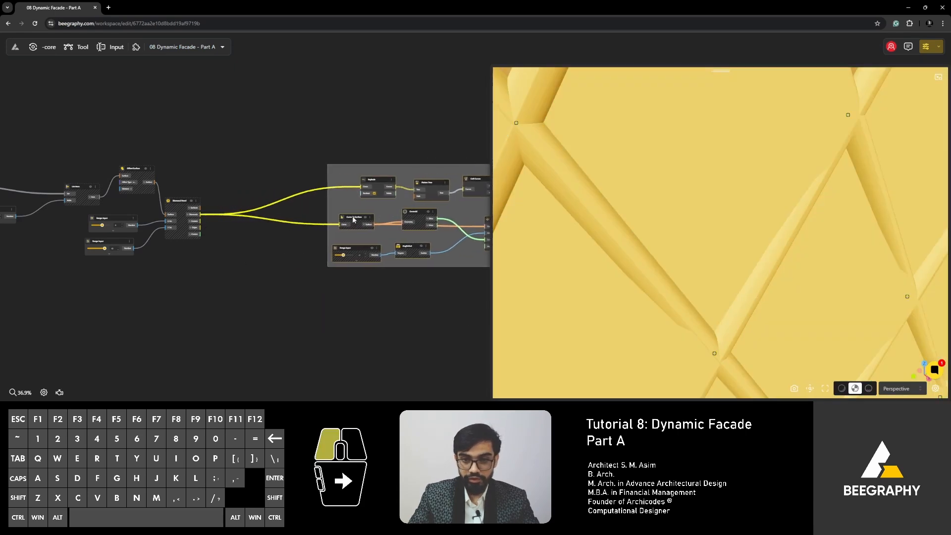
left_click(232, 235)
- Add an Offset Curve node beside Diamond Panel and connect the Diamonds output to its Curve input
scroll(240, 242, "up", 6)
scroll(240, 242, "up", 6)
double_click(225, 235)
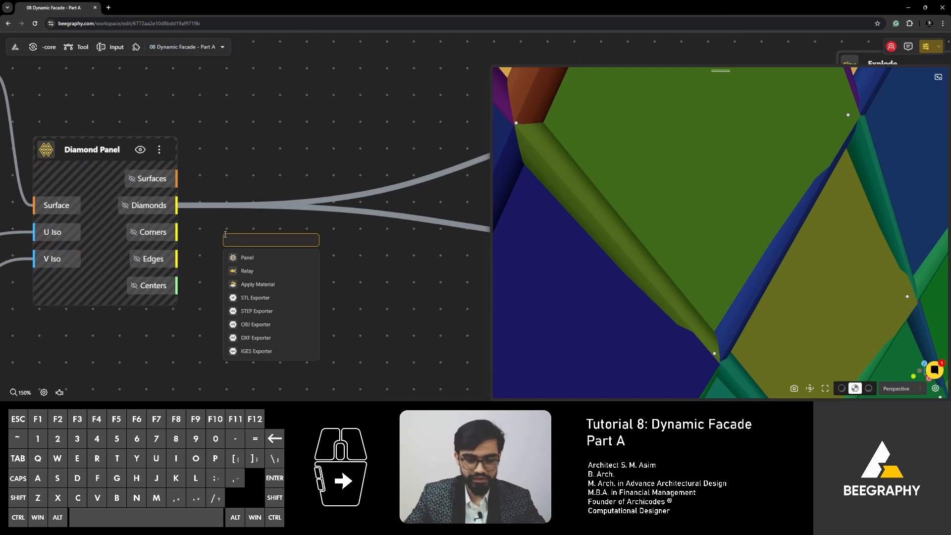
type("offset")
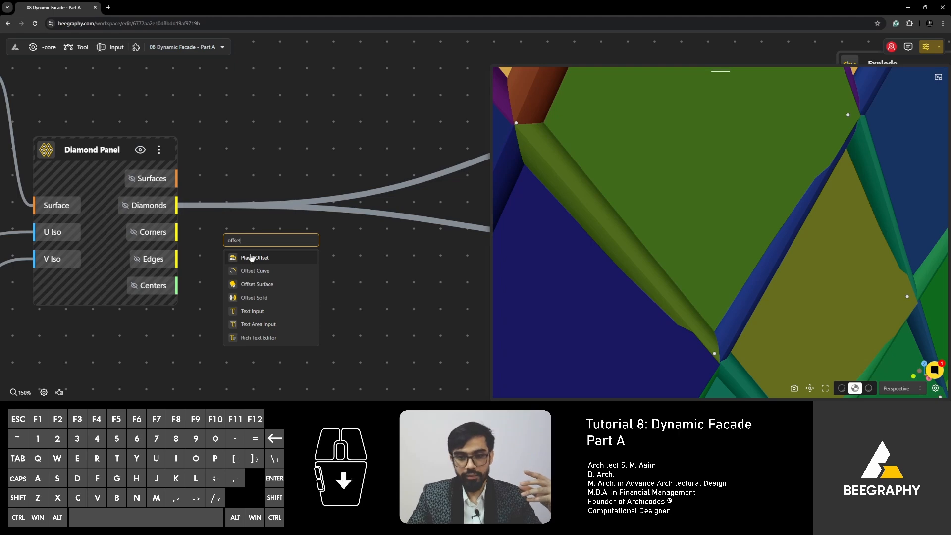
left_click(256, 271)
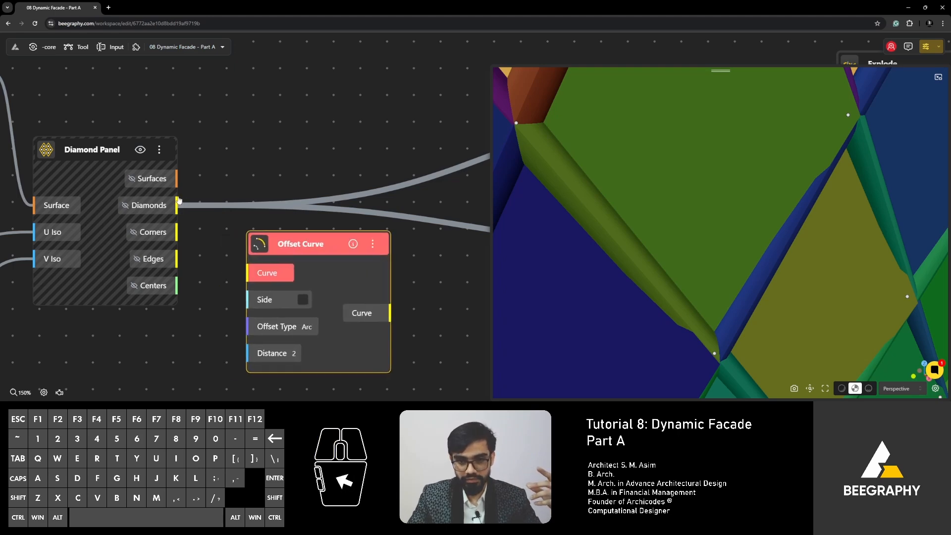
left_click_drag(179, 200, 250, 272)
- Set Offset Curve's Distance to 1 and check the offset curves around the diamond panels
scroll(303, 141, "down", 1)
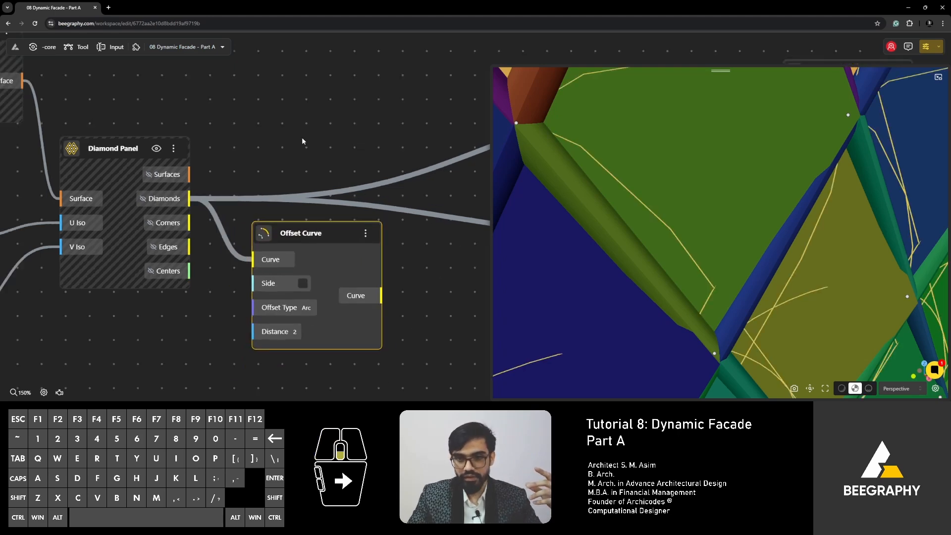
scroll(303, 141, "down", 2)
scroll(623, 258, "down", 5)
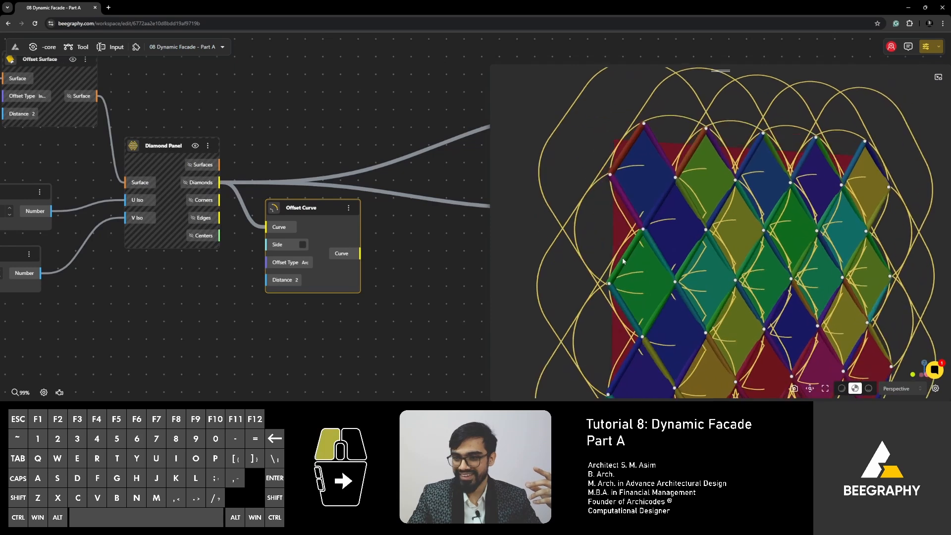
scroll(623, 260, "down", 3)
scroll(296, 297, "up", 2)
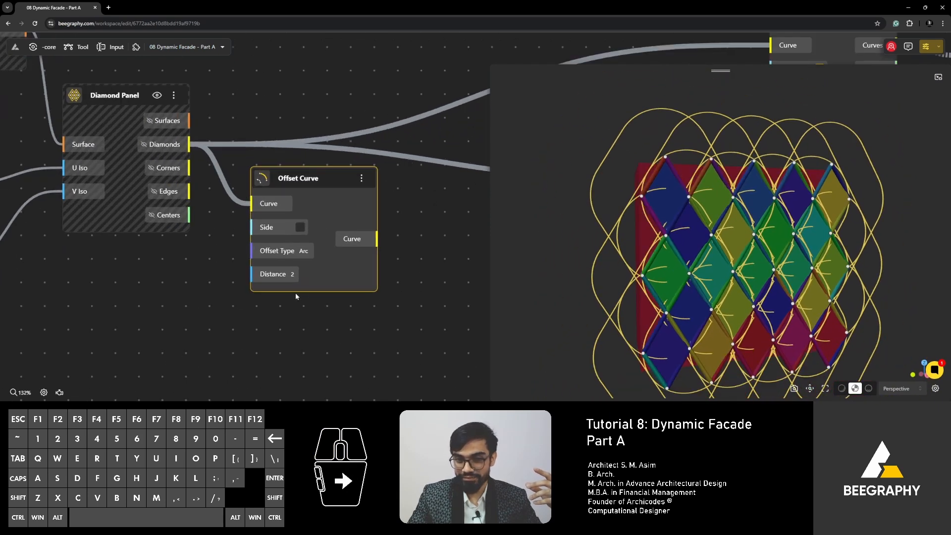
left_click(295, 275)
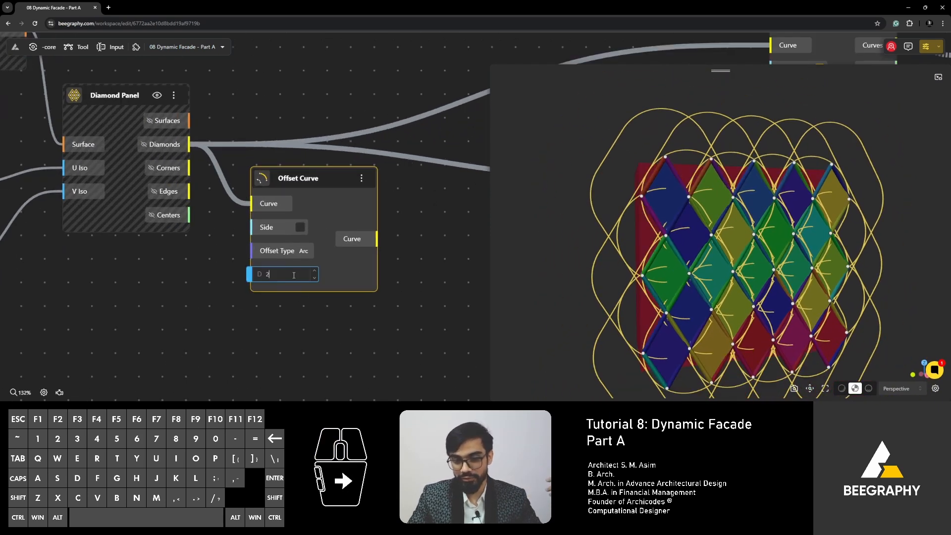
key("BackSpace")
type("1")
left_click(314, 329)
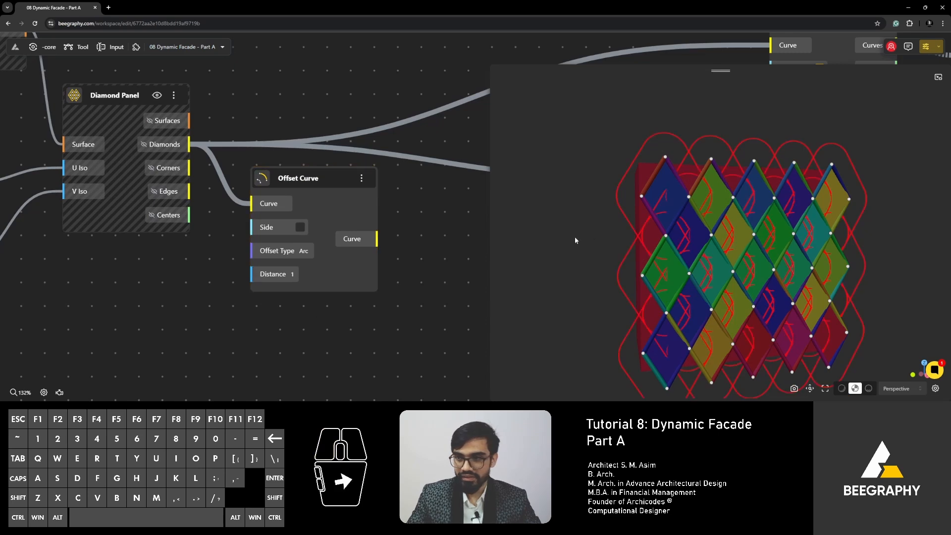
mouse_move(582, 254)
left_mouse_down()
mouse_move(601, 239)
mouse_move(583, 249)
left_mouse_up()
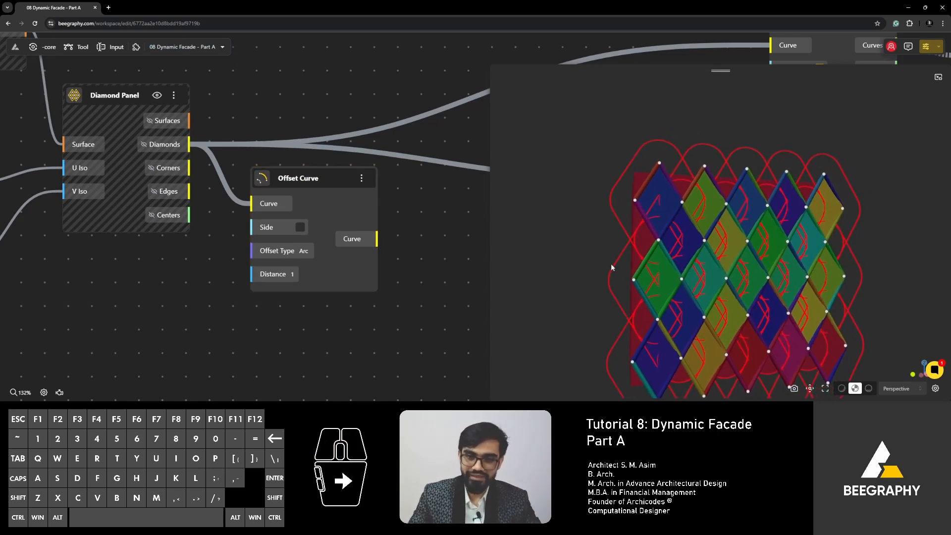
- Set Offset Curve's Offset Type to Intersection and shift the node slightly beside Diamond Panel
scroll(317, 247, "up", 2)
left_click(307, 250)
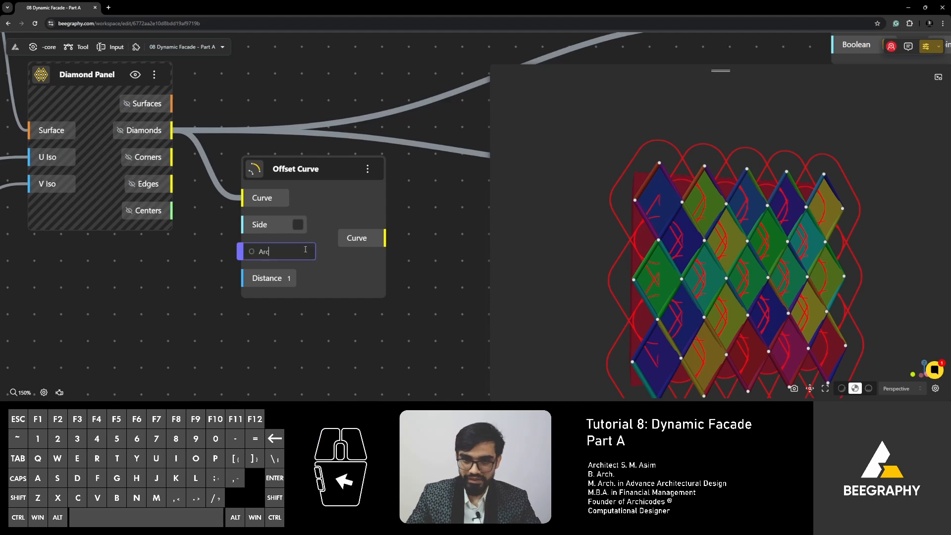
key("BackSpace")
key("BackSpace")
key("BackSpace")
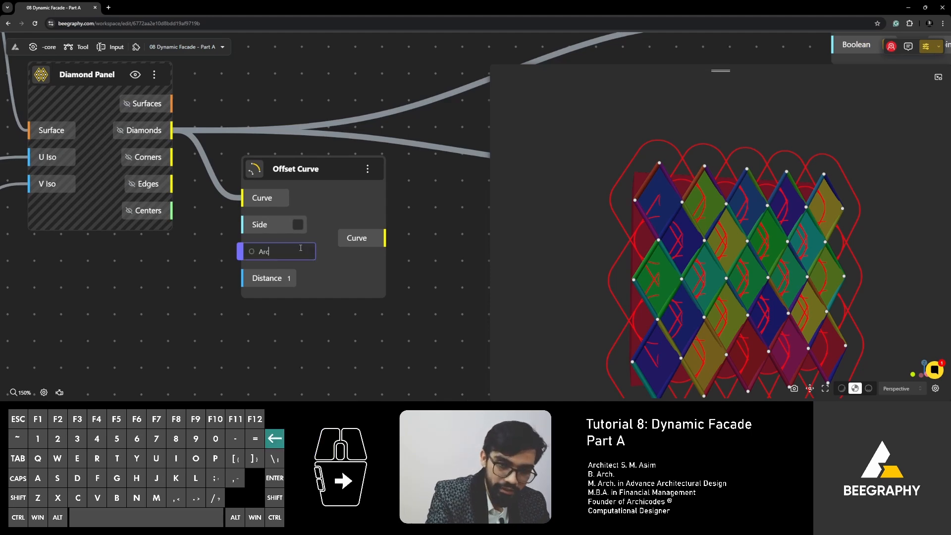
type("Intersection")
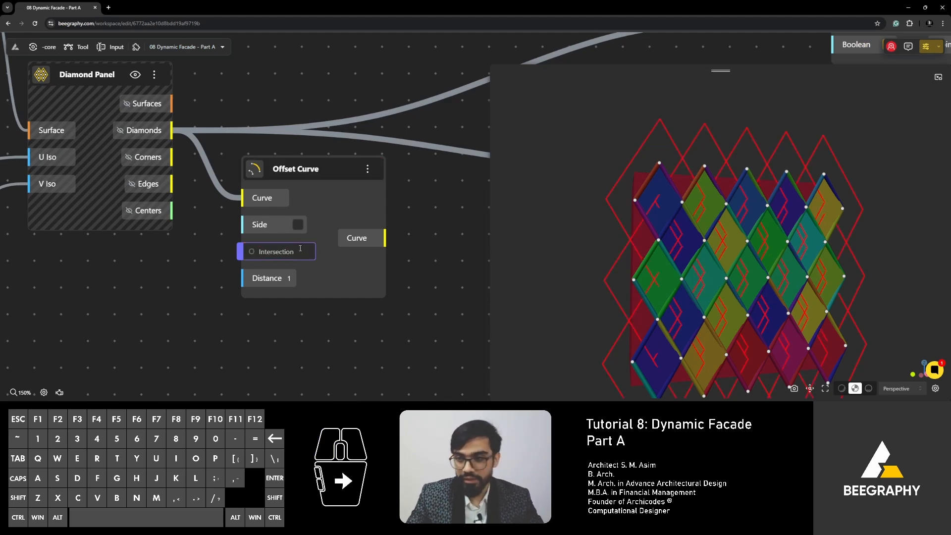
left_click(210, 289)
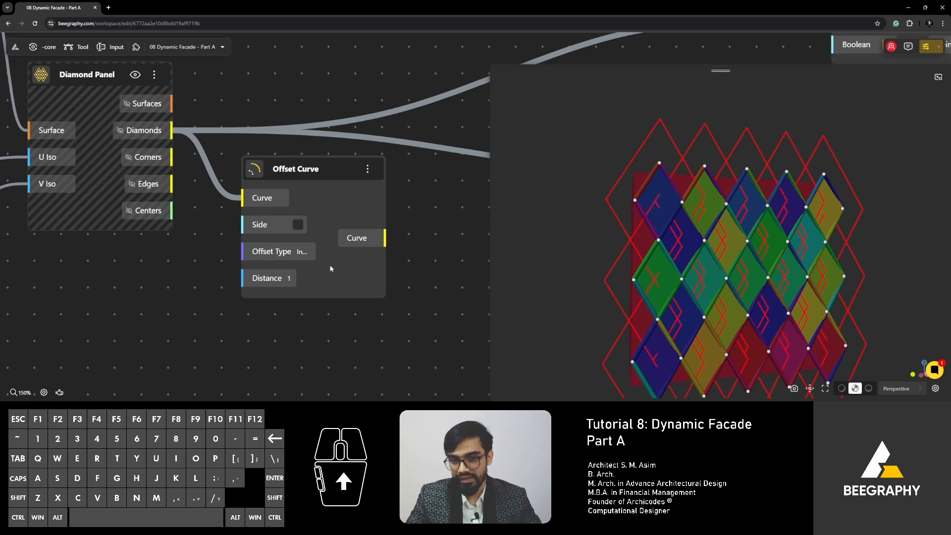
scroll(353, 311, "down", 2)
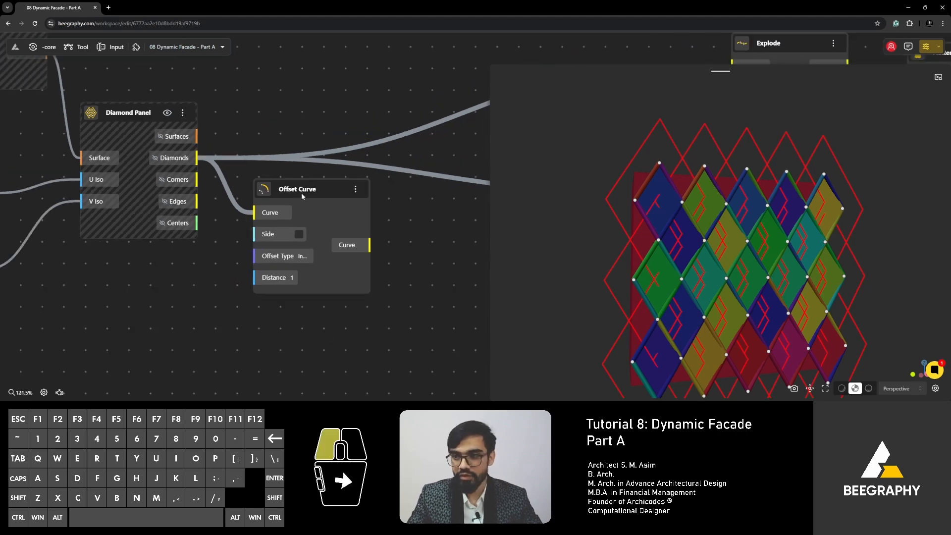
left_click(305, 214)
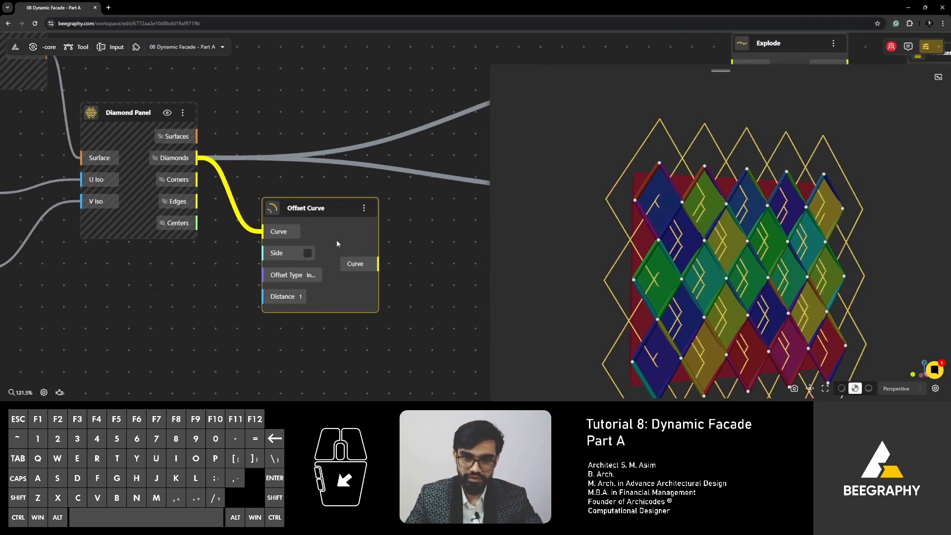
left_click_drag(315, 212, 310, 208)
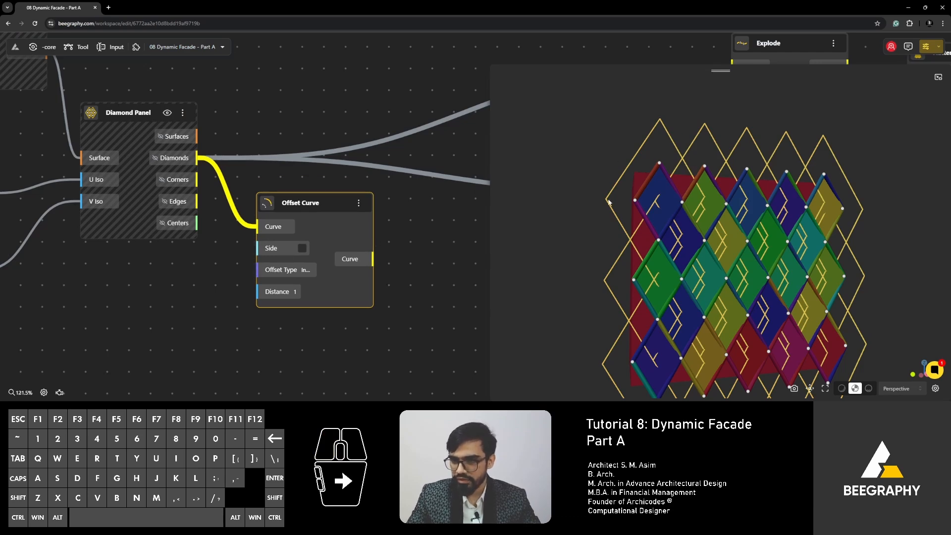
- Inspect the details of Offset Curve's Distance input and compare the offset curves with the pipe frames up close
scroll(395, 283, "up", 2)
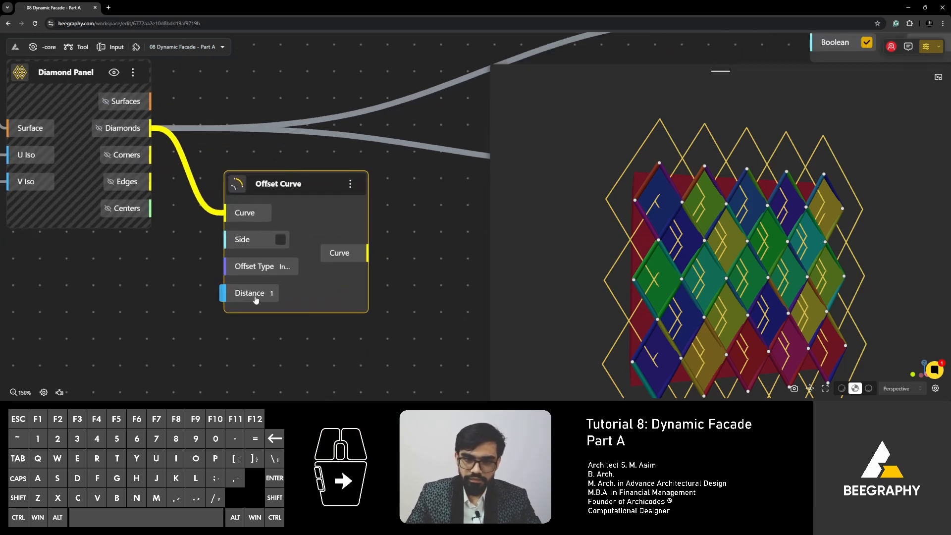
left_click(222, 293)
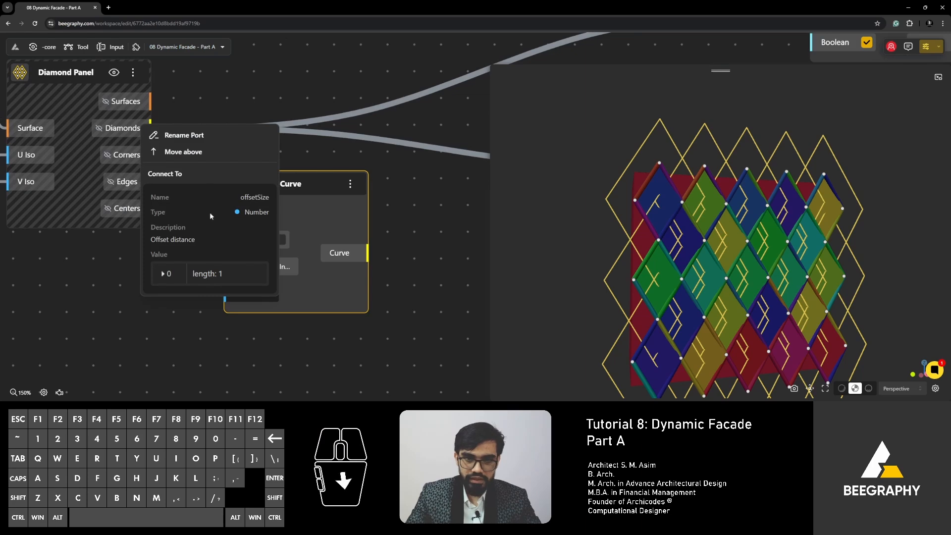
left_click(273, 355)
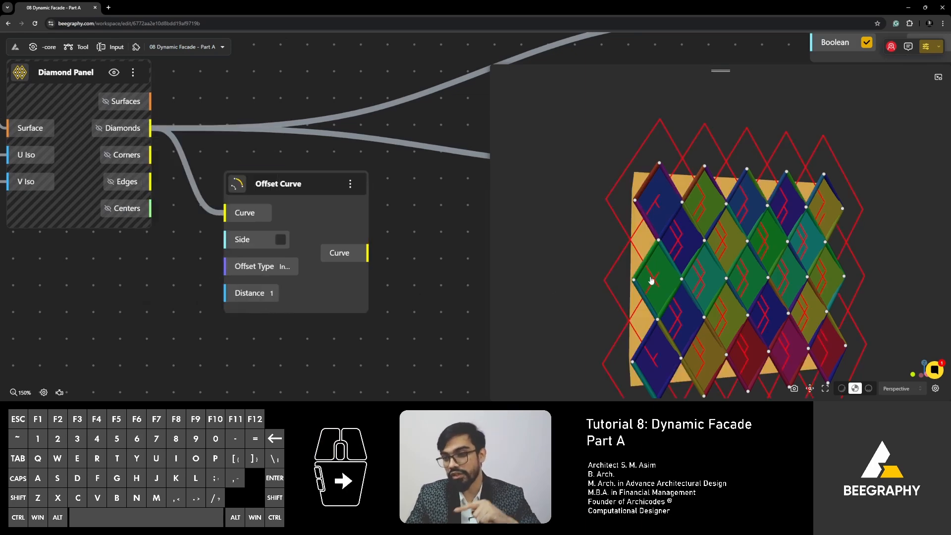
scroll(651, 280, "up", 5)
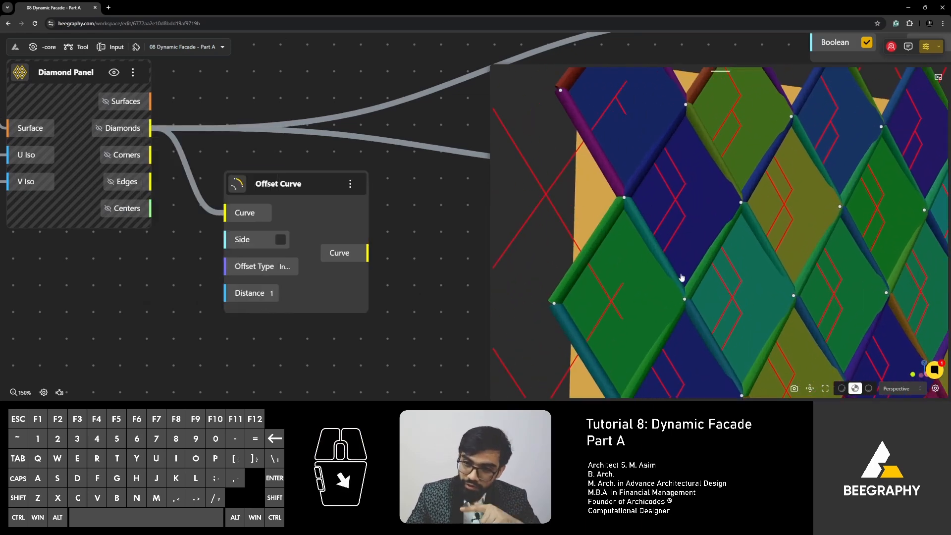
scroll(630, 224, "up", 2)
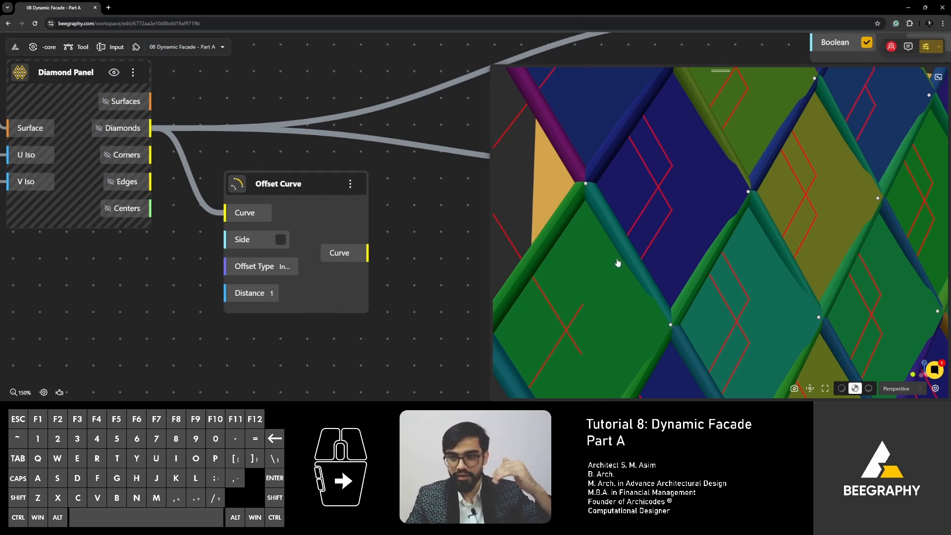
- Move the Pipe node farther up and away from Cull Curves
scroll(470, 226, "down", 5)
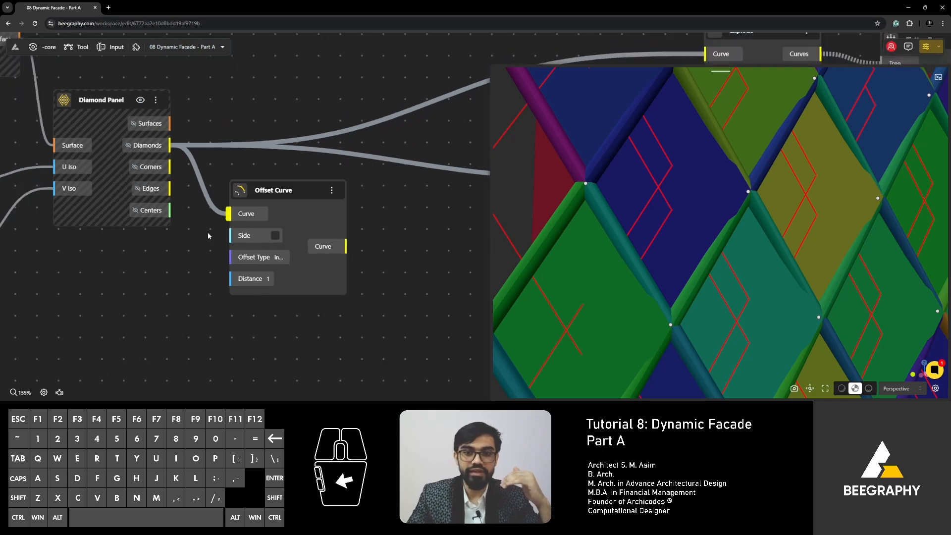
scroll(285, 265, "down", 5)
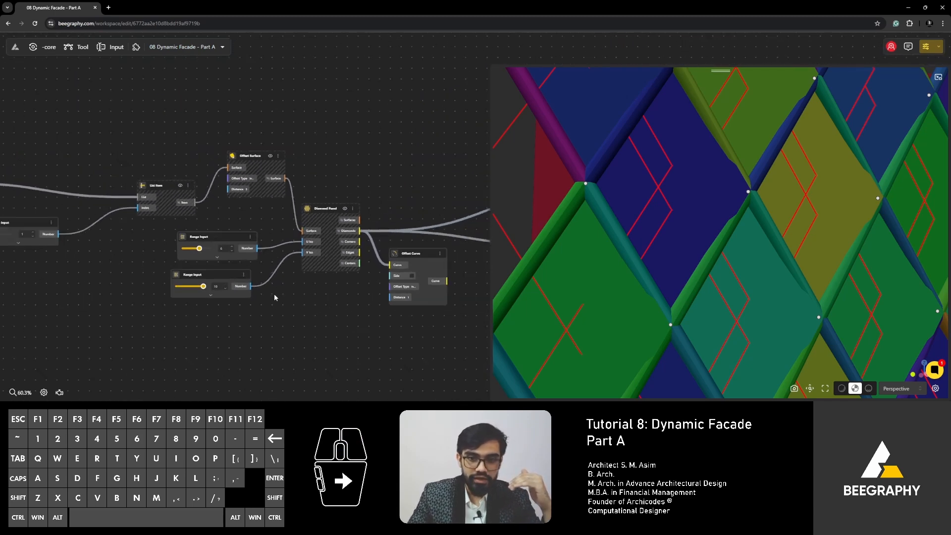
right_click_drag(269, 299, 192, 260)
left_click_drag(192, 260, 183, 263)
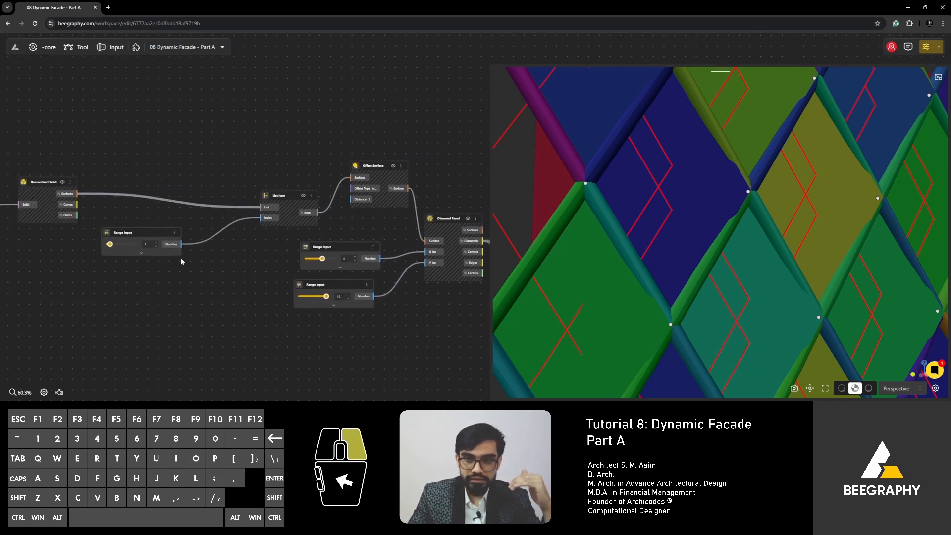
right_click_drag(183, 263, 143, 252)
right_click_drag(300, 266, 45, 251)
right_click_drag(317, 281, 216, 282)
right_click_drag(406, 292, 291, 287)
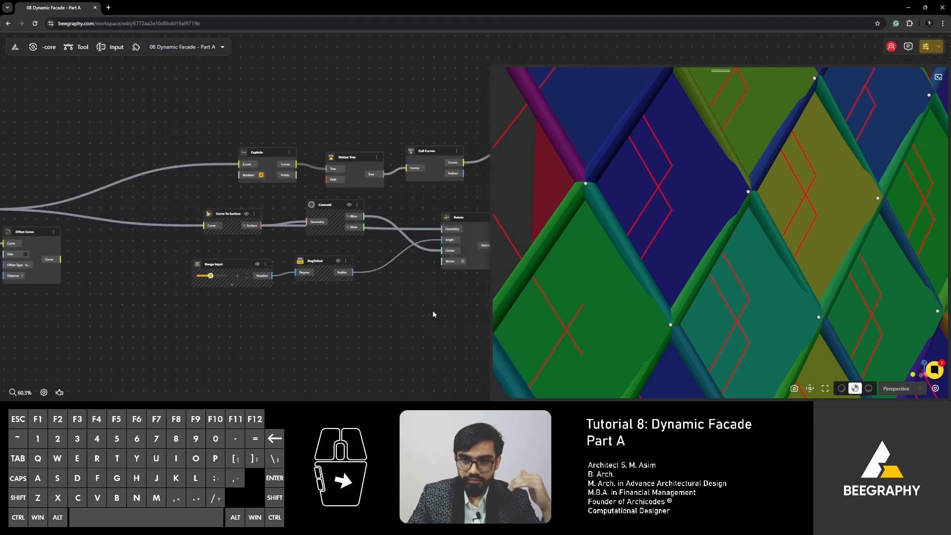
right_click_drag(446, 311, 304, 300)
right_click_drag(351, 277, 327, 297)
left_click_drag(360, 152, 417, 99)
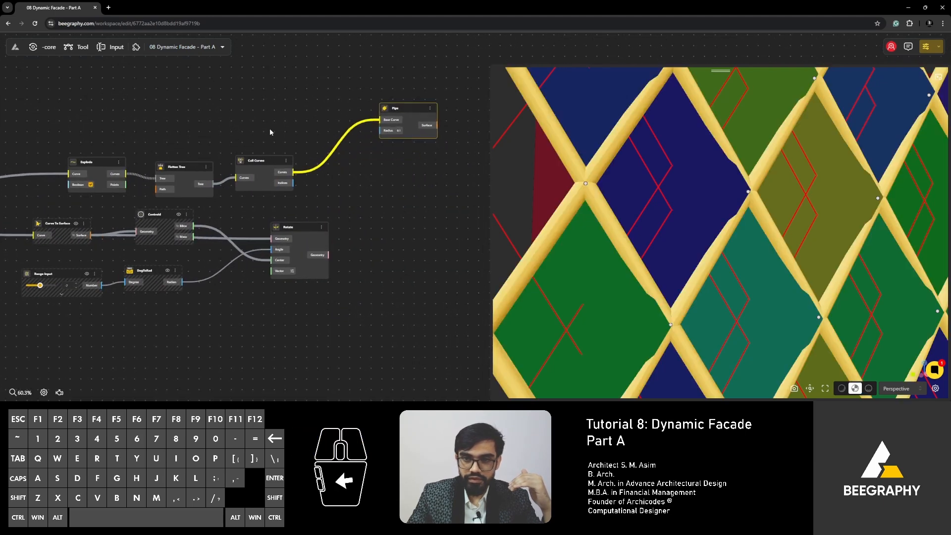
- Add a Range Input node with the value 0.1 and place it above the Explode node
right_click(271, 133)
left_click(218, 121)
double_click(260, 125)
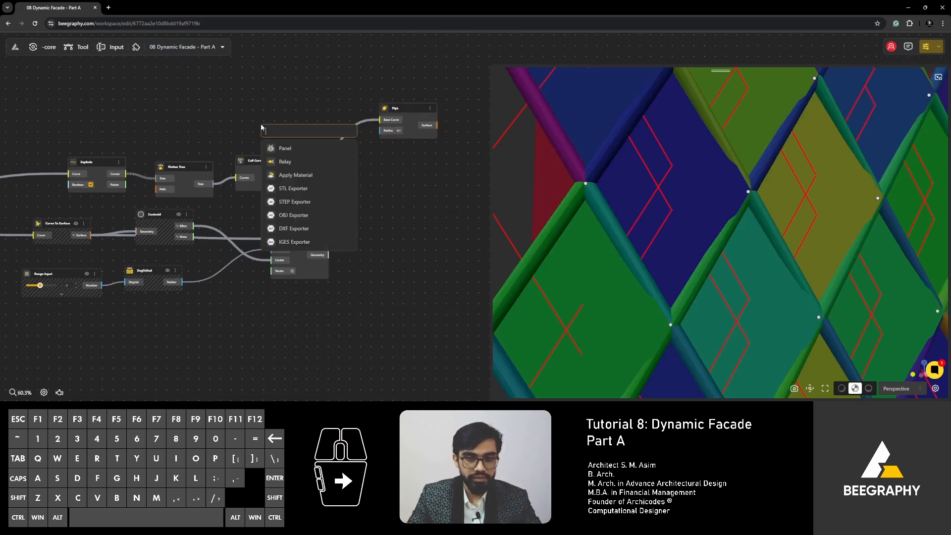
type("0.1")
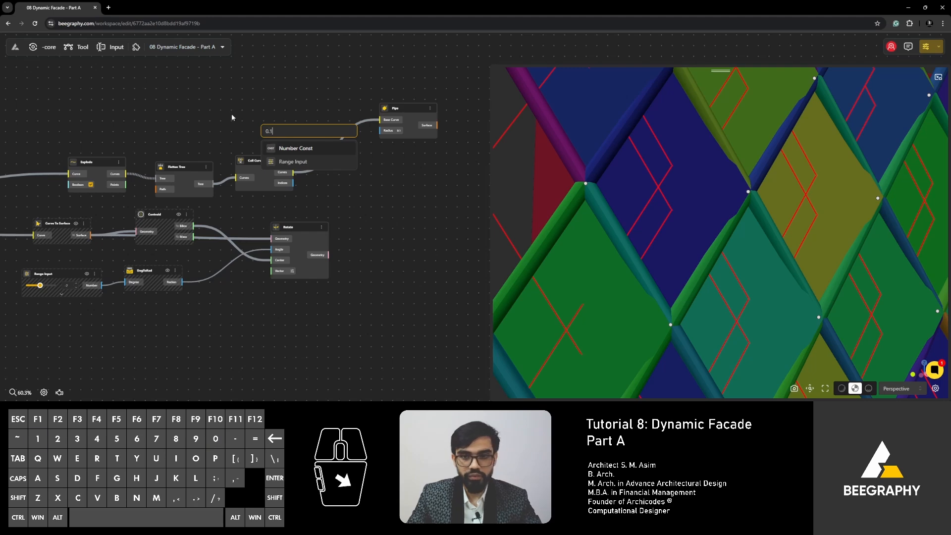
left_click(293, 161)
left_click_drag(311, 133, 90, 105)
- Connect the 0.1 Range Input's Number output to Pipe's Radius input
scroll(218, 119, "down", 3)
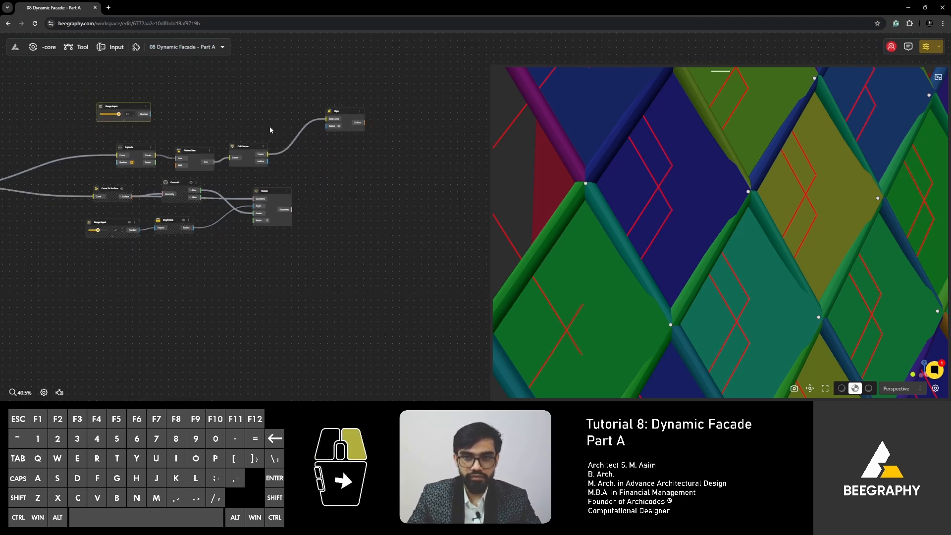
right_click_drag(269, 130, 373, 145)
left_click_drag(251, 130, 434, 143)
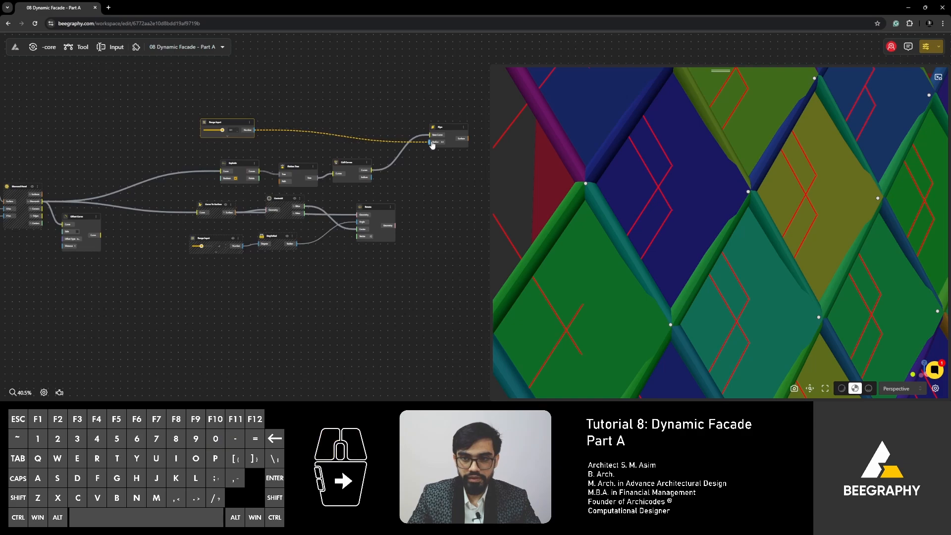
- Connect the same 0.1 Range Input's Number output to Offset Curve's Distance input
scroll(437, 142, "up", 2)
scroll(448, 145, "up", 7)
scroll(425, 151, "down", 7)
right_click_drag(141, 114, 263, 119)
left_click_drag(277, 133, 206, 272)
scroll(334, 133, "down", 4)
scroll(86, 216, "up", 7)
scroll(206, 272, "down", 5)
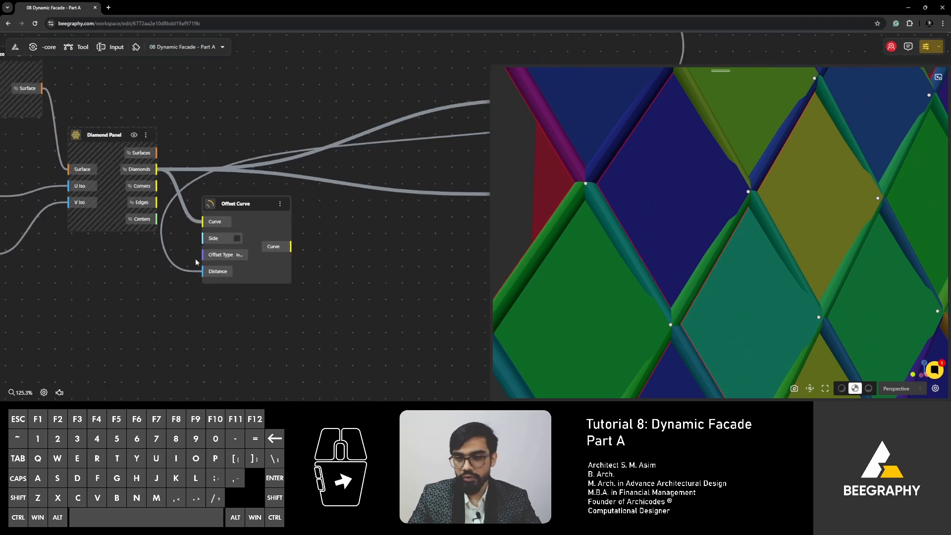
- Move the 0.1 Range Input above Diamond Panel and shift Offset Curve a little farther from Diamond Panel
scroll(205, 270, "up", 3)
scroll(205, 270, "down", 4)
left_click_drag(333, 135, 146, 128)
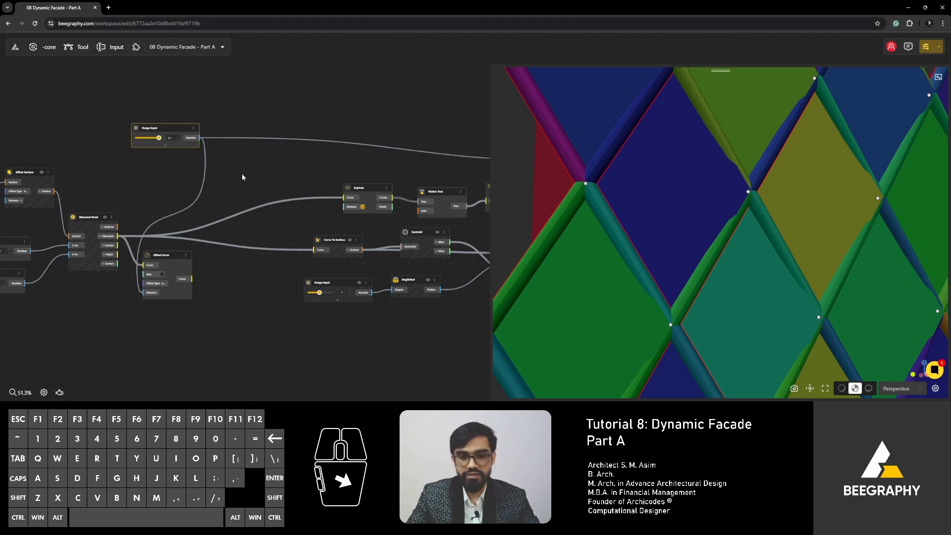
left_click_drag(167, 260, 197, 263)
scroll(157, 285, "up", 3)
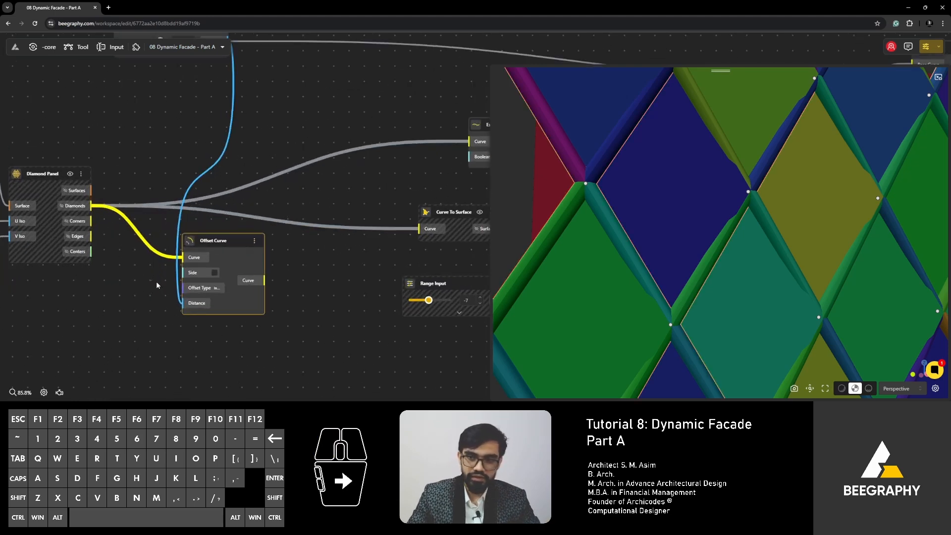
- Examine the offset diamond curves against the pipe frames and trace the graph between Diamond Panel and Pipe
right_click_drag(226, 256, 339, 315)
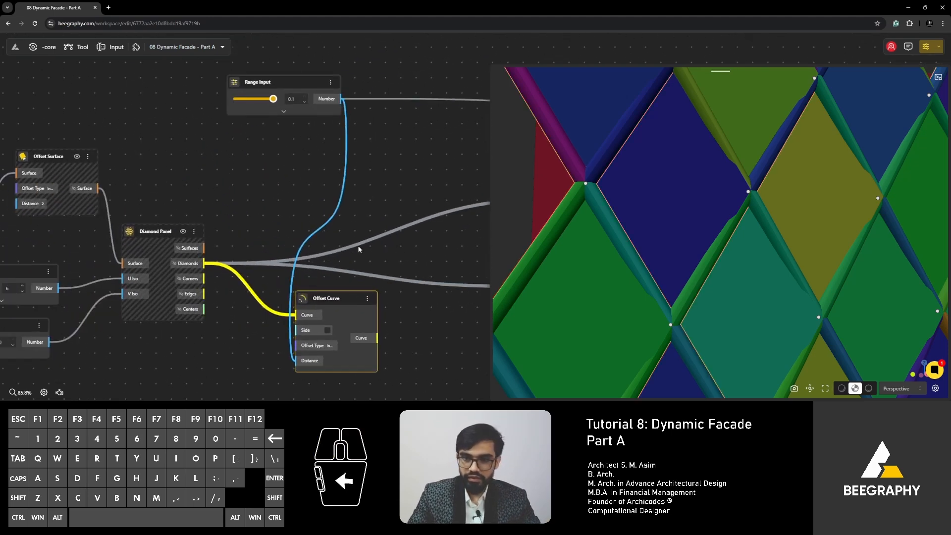
right_click_drag(359, 249, 286, 220)
left_click_drag(673, 228, 734, 140)
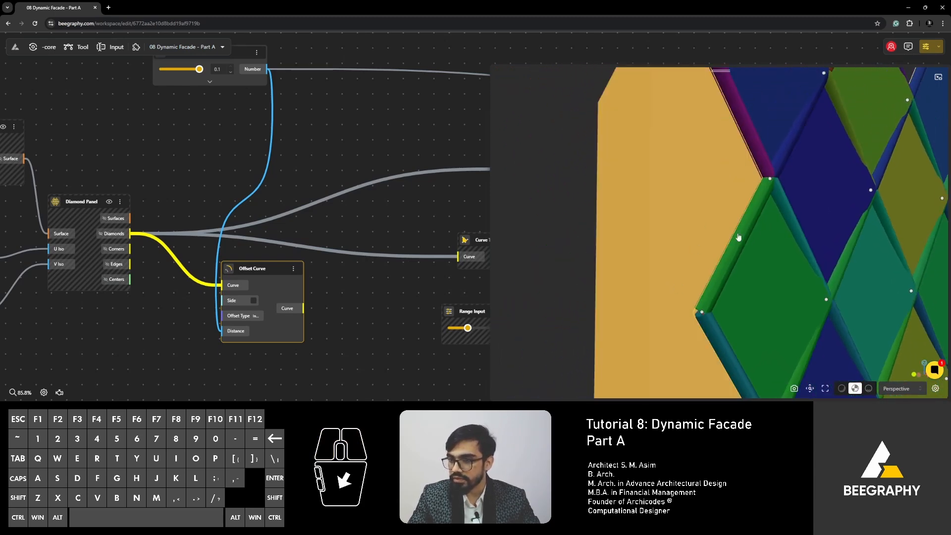
scroll(265, 237, "down", 3)
right_click_drag(262, 231, 231, 244)
left_click_drag(688, 315, 606, 316)
right_click_drag(193, 260, 145, 221)
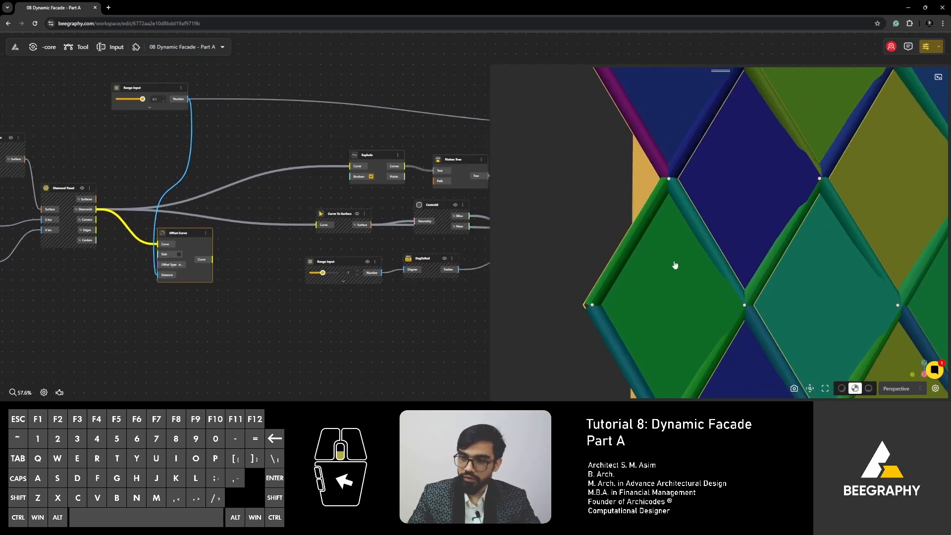
scroll(675, 265, "down", 3)
scroll(177, 242, "up", 2)
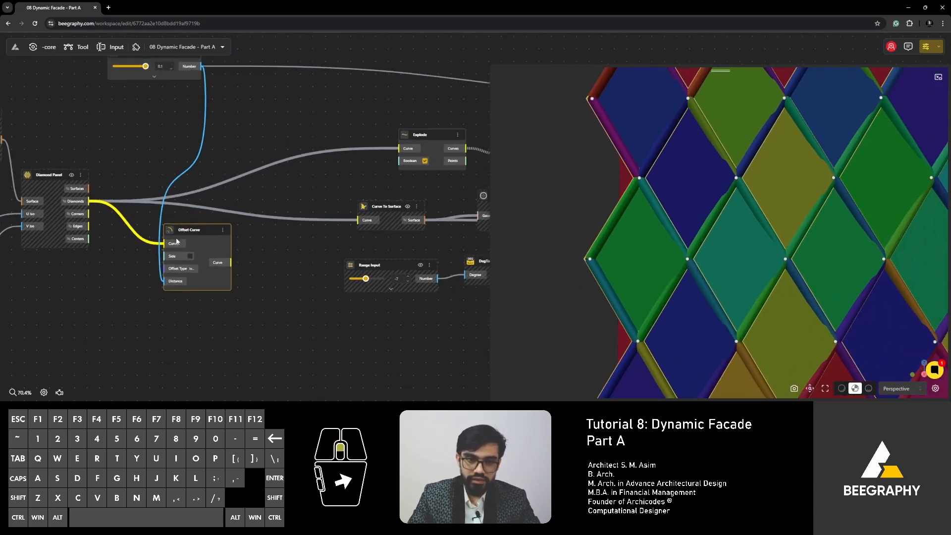
scroll(177, 241, "up", 2)
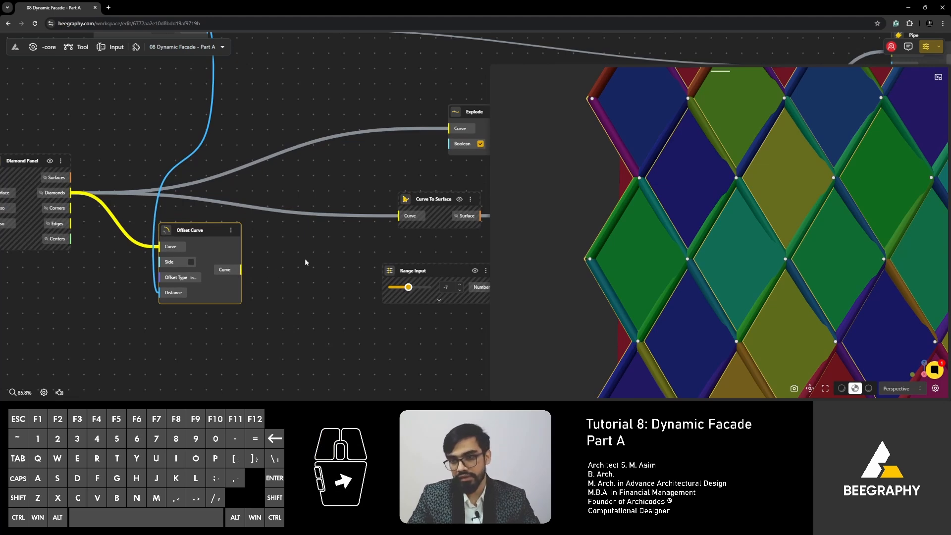
right_click_drag(409, 257, 112, 276)
scroll(112, 277, "down", 3)
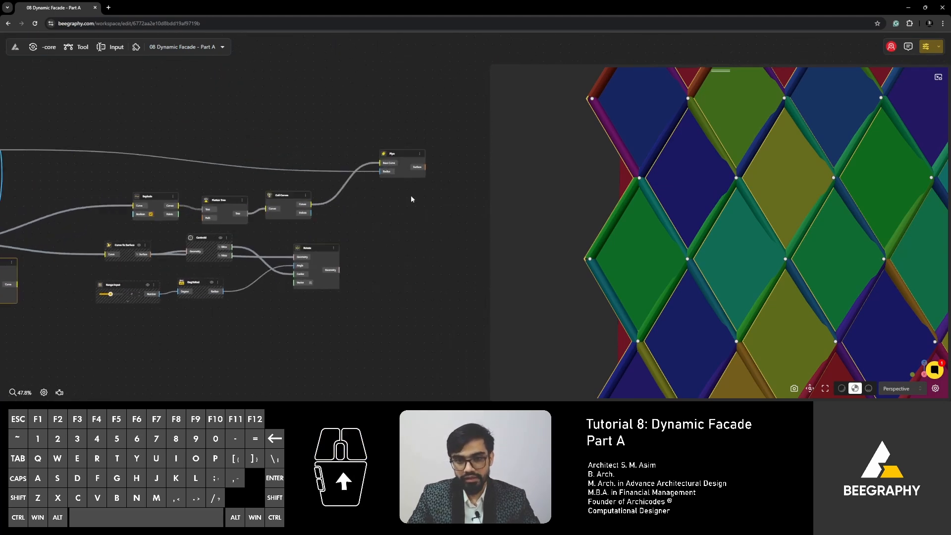
right_click_drag(96, 283, 339, 269)
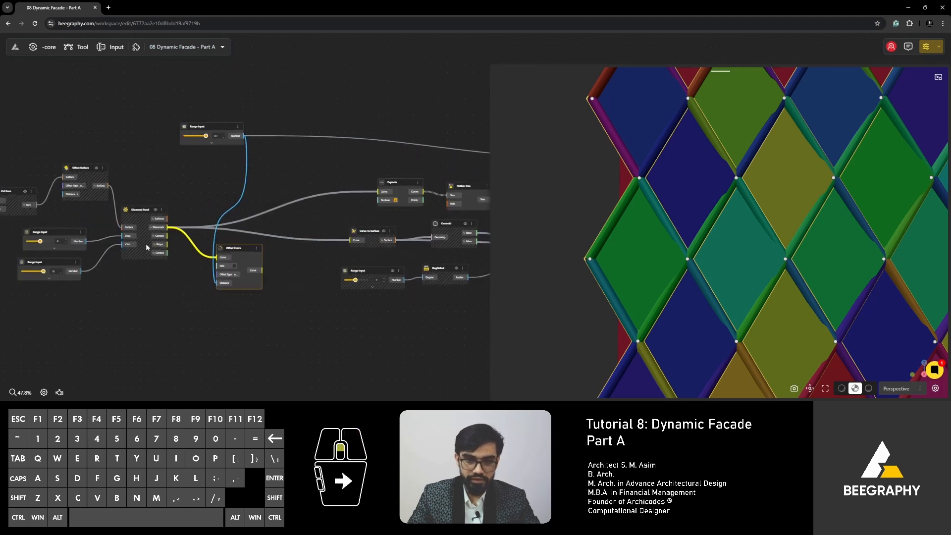
scroll(145, 246, "up", 3)
scroll(185, 216, "up", 2)
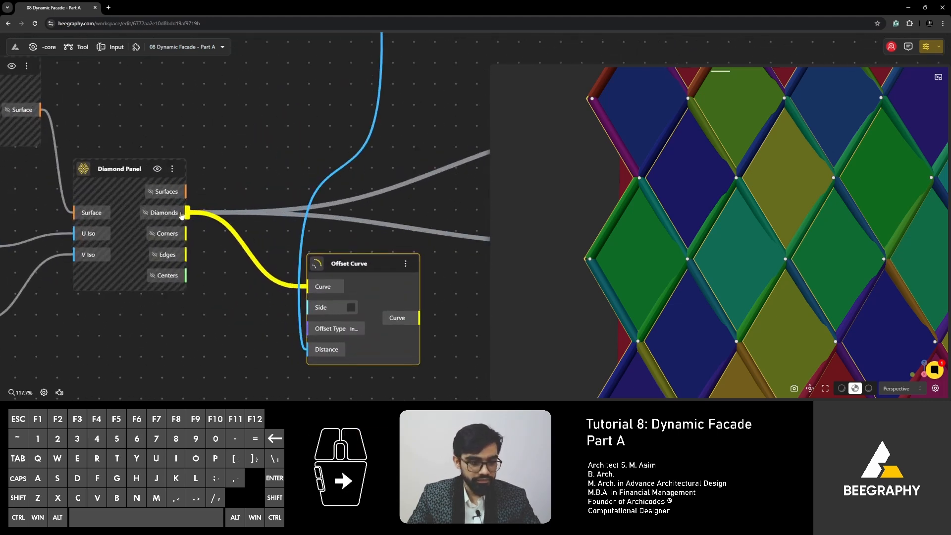
- Undo the removal of all Diamonds connections and disconnect only Offset Curve's Curve input from Diamond Panel
mouse_move(183, 215)
left_mouse_down("ctrl+shift")
mouse_move(271, 204)
mouse_move(178, 218)
mouse_move(196, 222)
left_mouse_up("ctrl+shift")
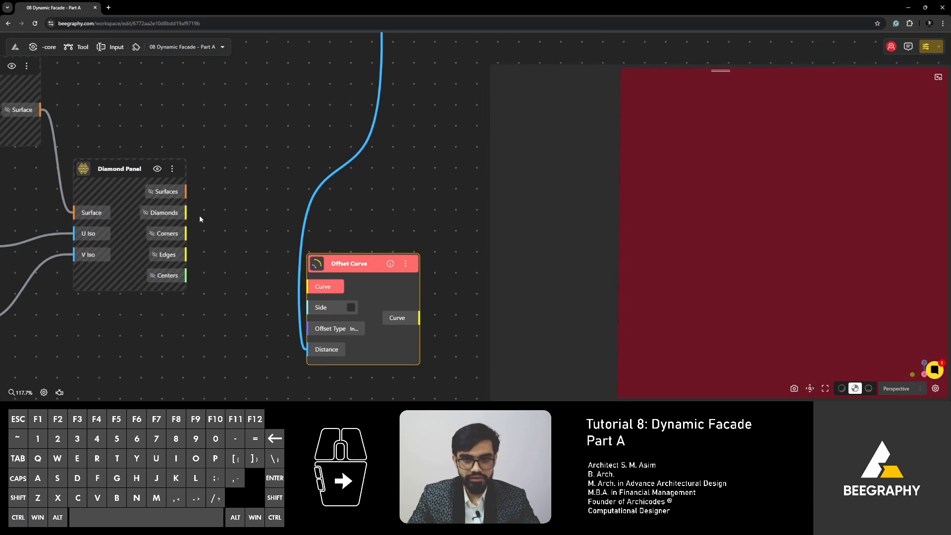
key("ctrl+z")
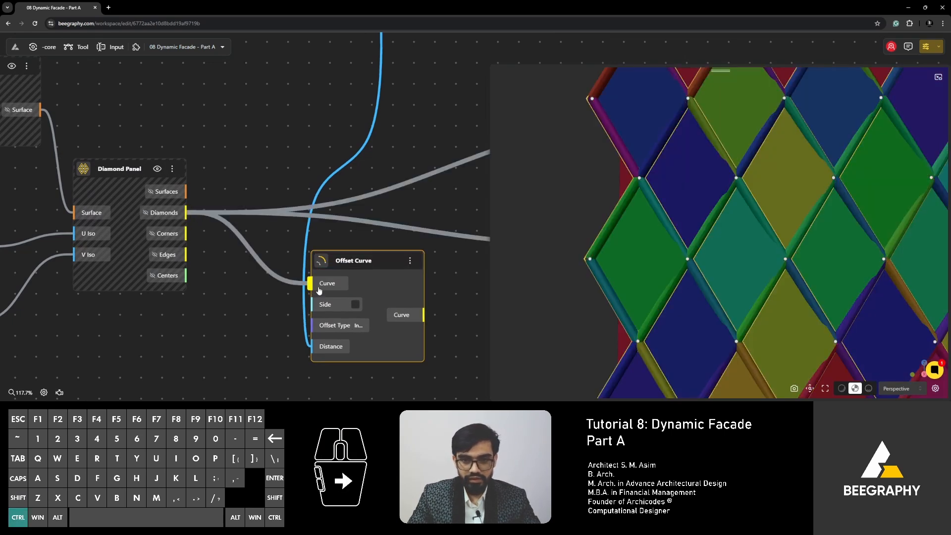
left_click_drag(310, 283, 240, 234, "ctrl")
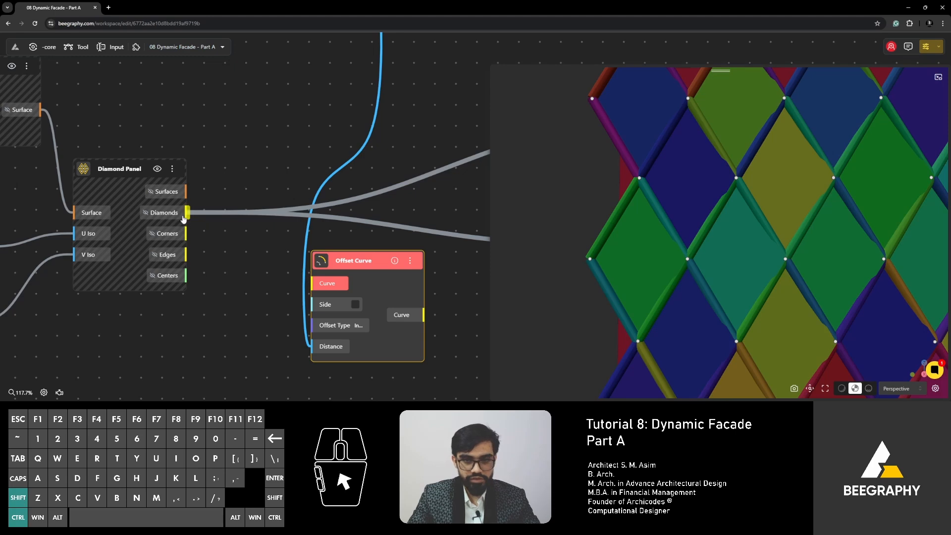
- Transfer the Diamonds output's existing connections to Offset Curve's Curve output, and feed Diamonds into Offset Curve's Curve input
left_click_drag(186, 212, 425, 314, "ctrl+shift")
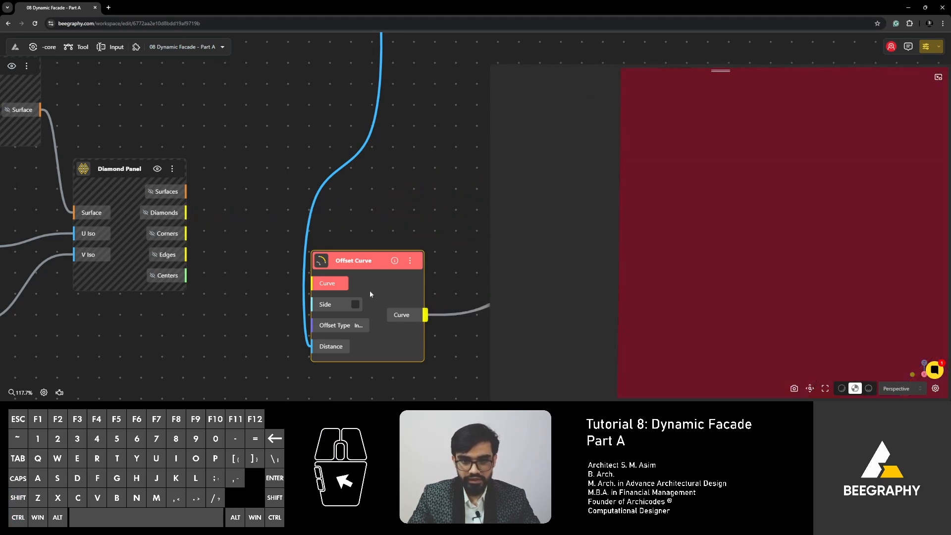
left_click_drag(182, 213, 317, 284)
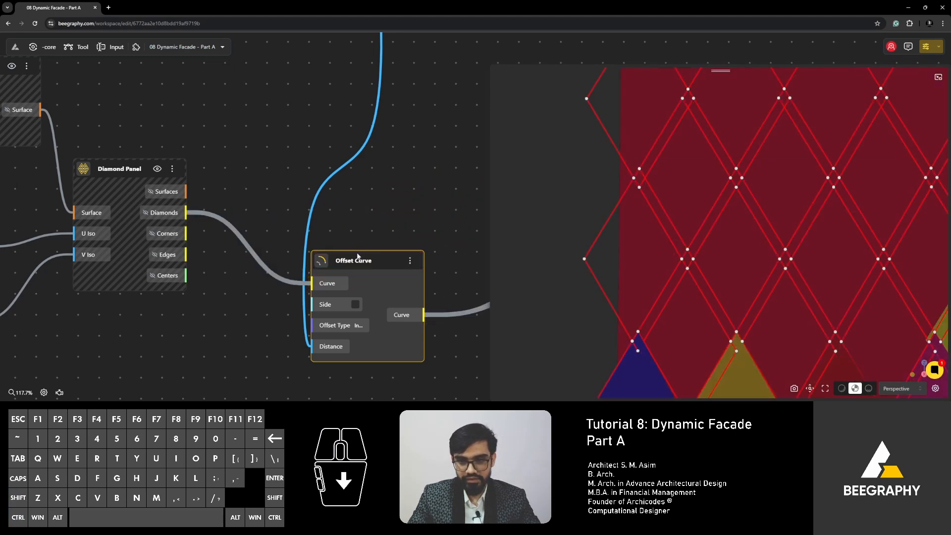
left_click_drag(357, 260, 298, 212)
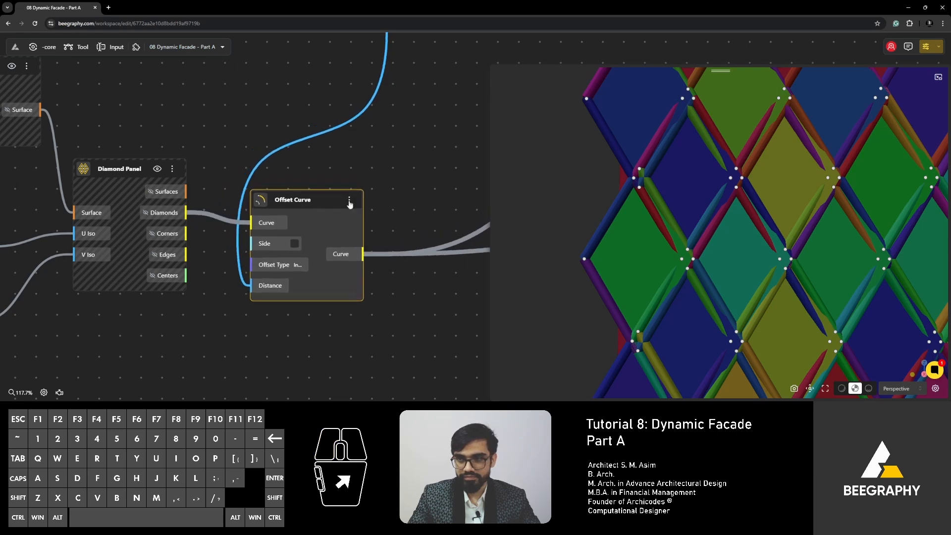
left_click(378, 181)
- Examine the facade from the front and side to check how the offset panels meet the pipe frames
left_click_drag(525, 238, 699, 278)
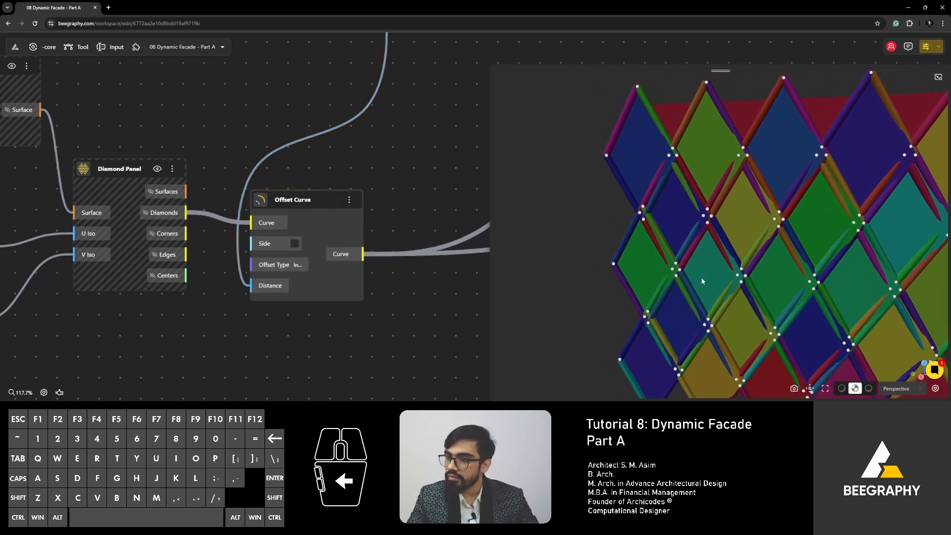
scroll(605, 212, "down", 2)
left_click_drag(606, 211, 723, 251)
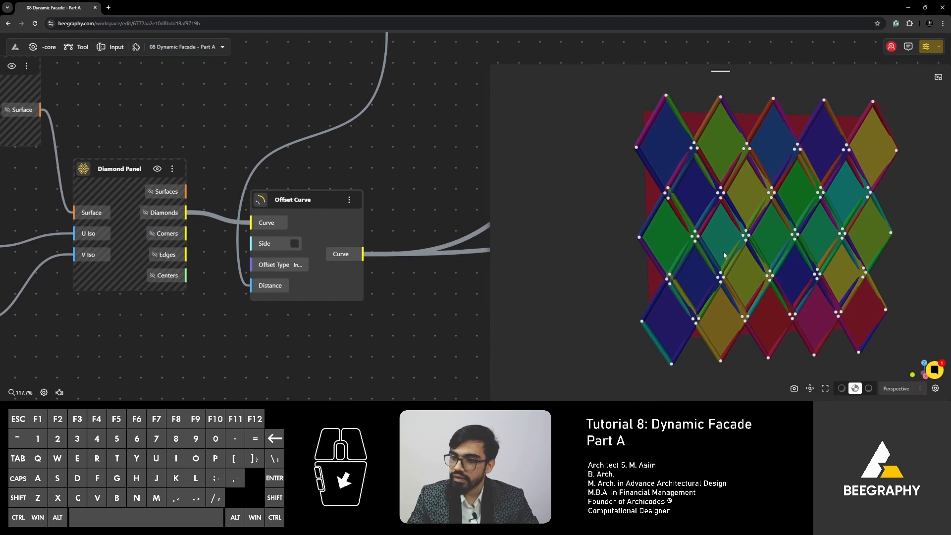
scroll(683, 291, "up", 3)
scroll(684, 291, "up", 5)
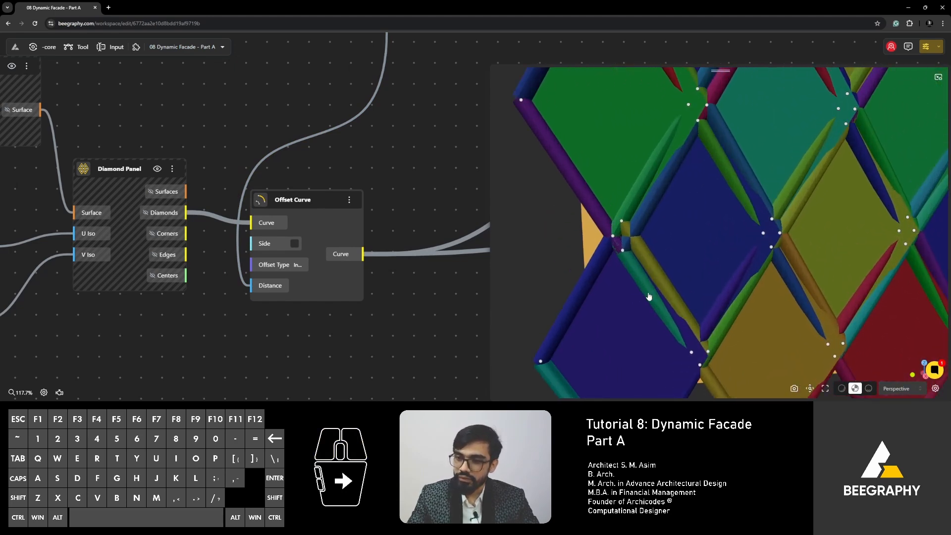
scroll(649, 297, "up", 2)
left_click_drag(662, 270, 707, 297)
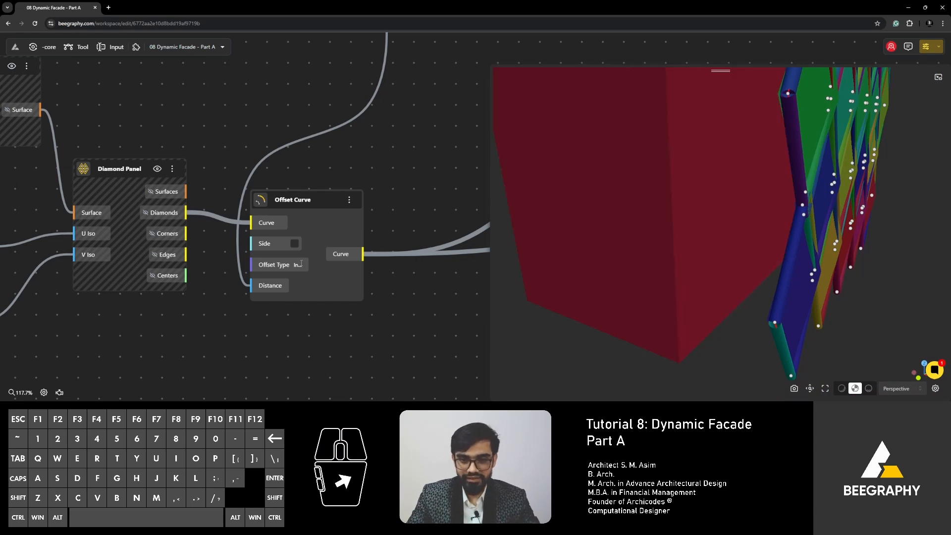
scroll(305, 292, "up", 2)
scroll(317, 213, "down", 4)
- Set the maximum of the Range Input driving the offset distance and pipe radius to 0.3
right_click_drag(359, 114, 268, 247)
scroll(852, 246, "down", 3)
left_click_drag(859, 247, 714, 278)
scroll(633, 139, "down", 2)
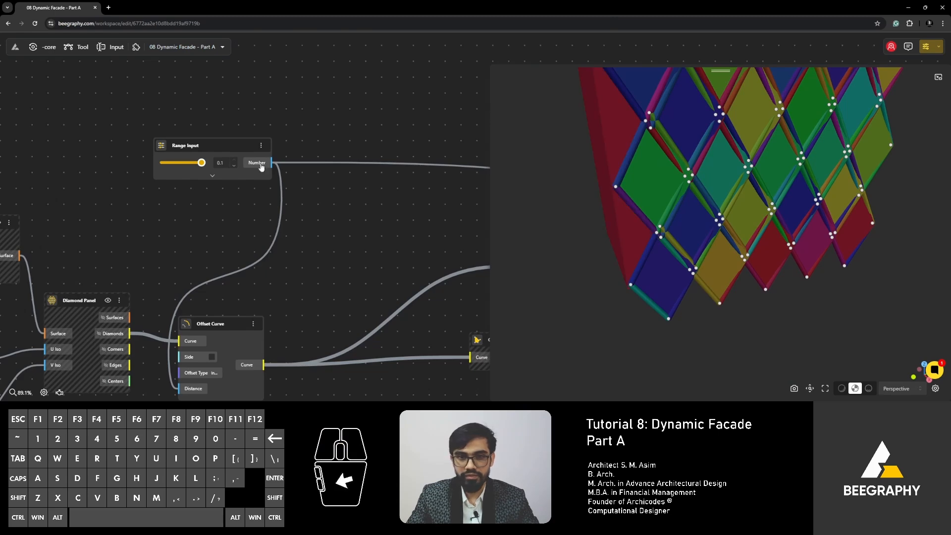
left_click(213, 175)
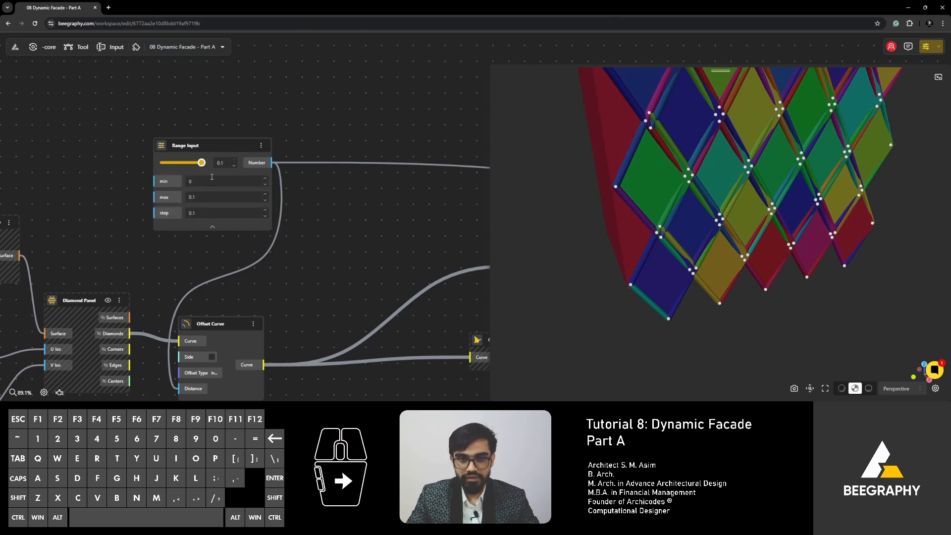
left_click(205, 196)
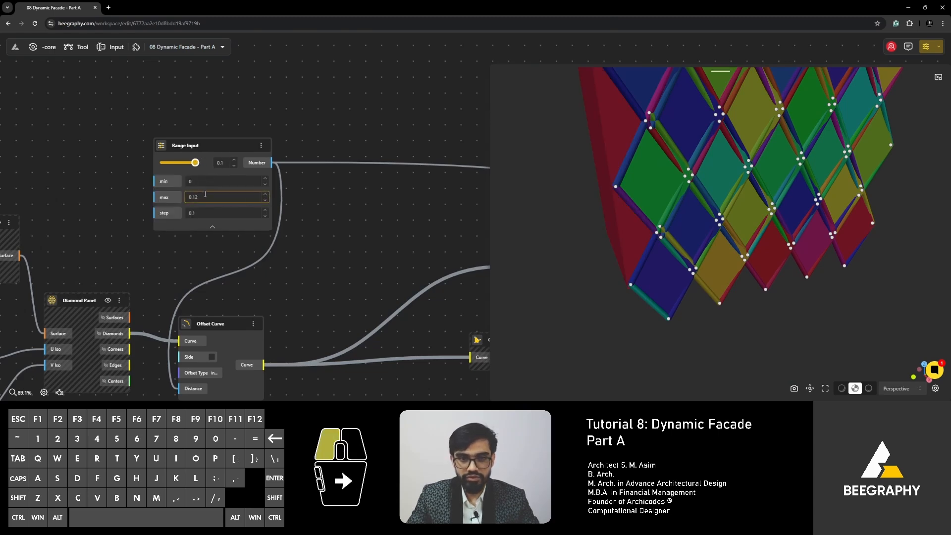
key("BackSpace")
key("BackSpace")
key("BackSpace")
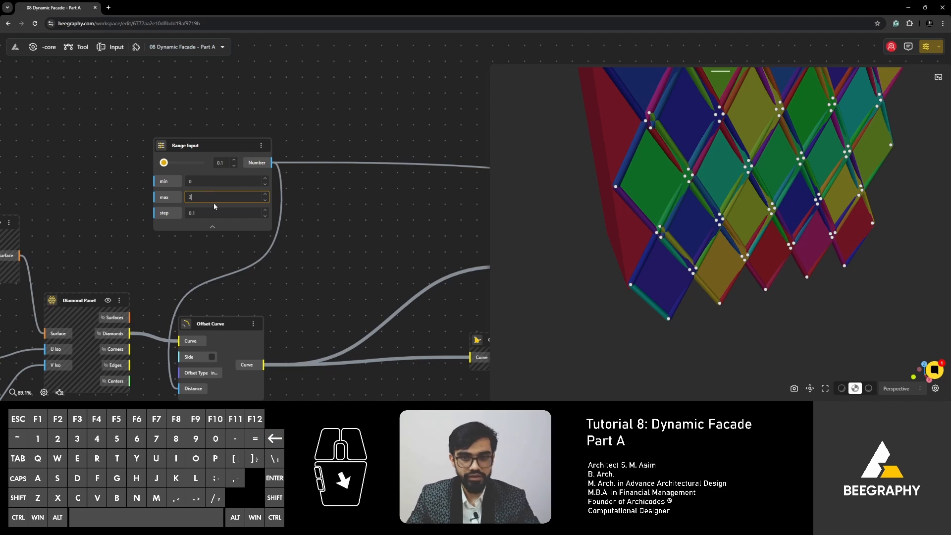
type("0.")
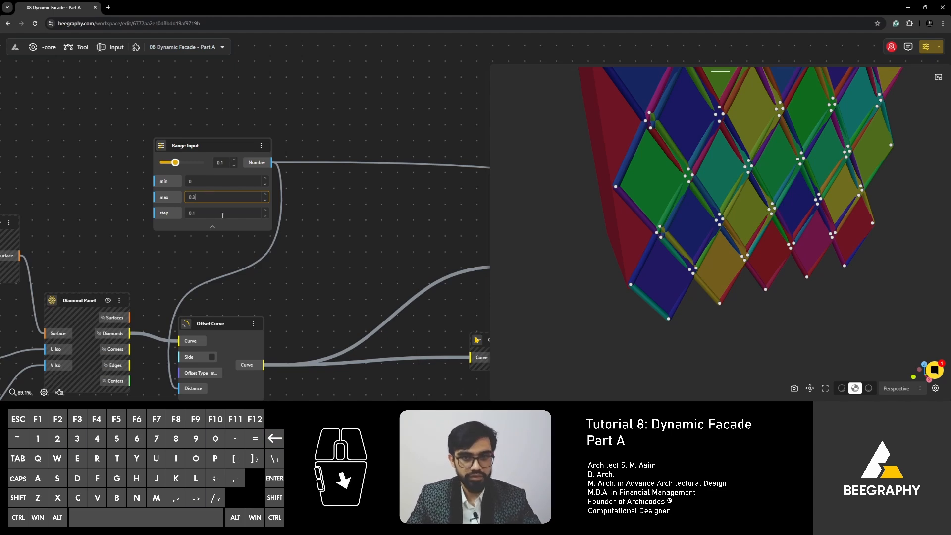
- Test the shared Range Input at 0.3, return it to 0.1, and inspect the pipe frames
left_click_drag(178, 165, 218, 167)
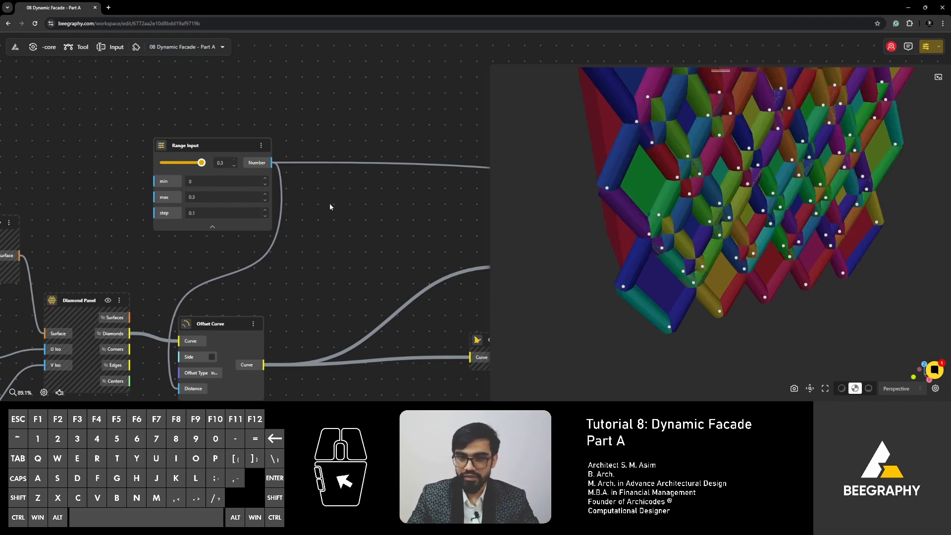
left_click_drag(201, 164, 176, 164)
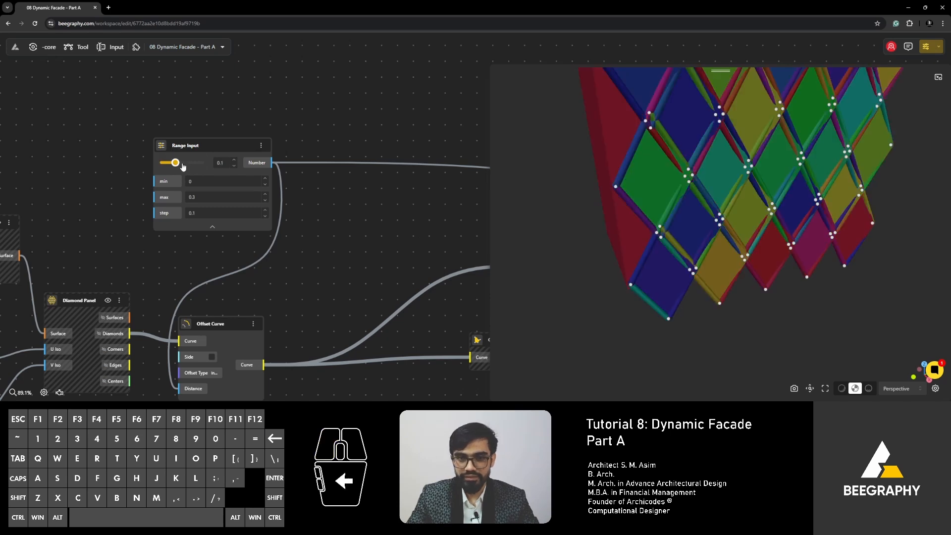
scroll(365, 247, "down", 3)
left_click_drag(640, 189, 643, 245)
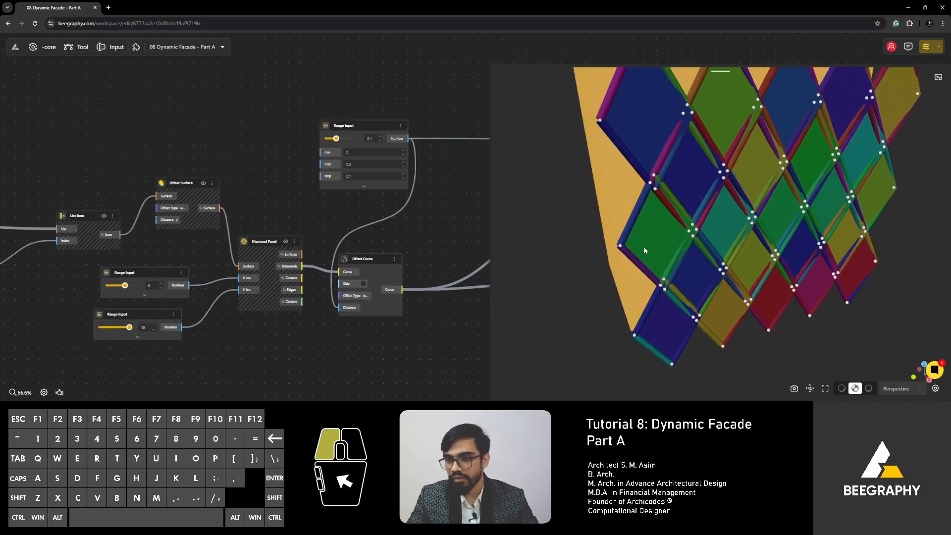
- Show the Diamond Panel preview, toggle the Offset Surface preview on and off, and compare them with the pipe frames
left_click(286, 245)
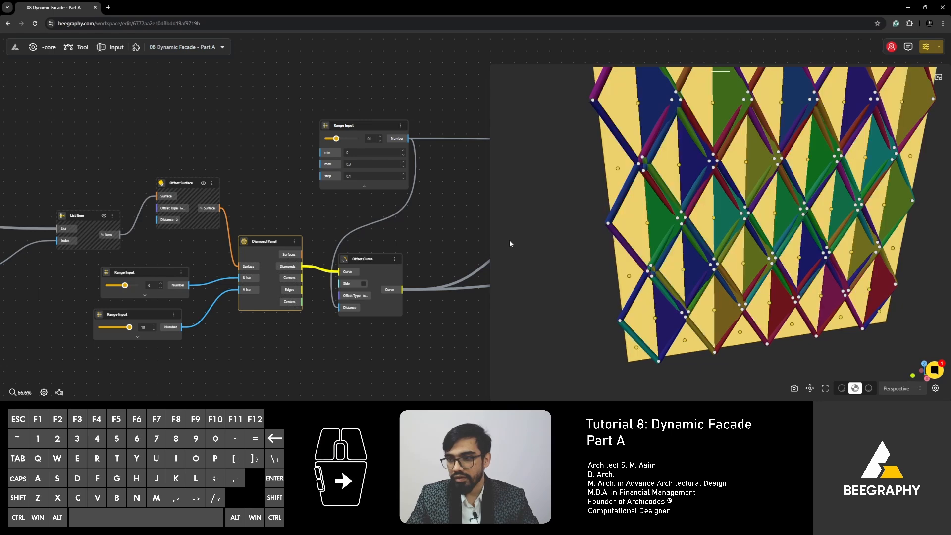
left_click(203, 185)
right_click(193, 185)
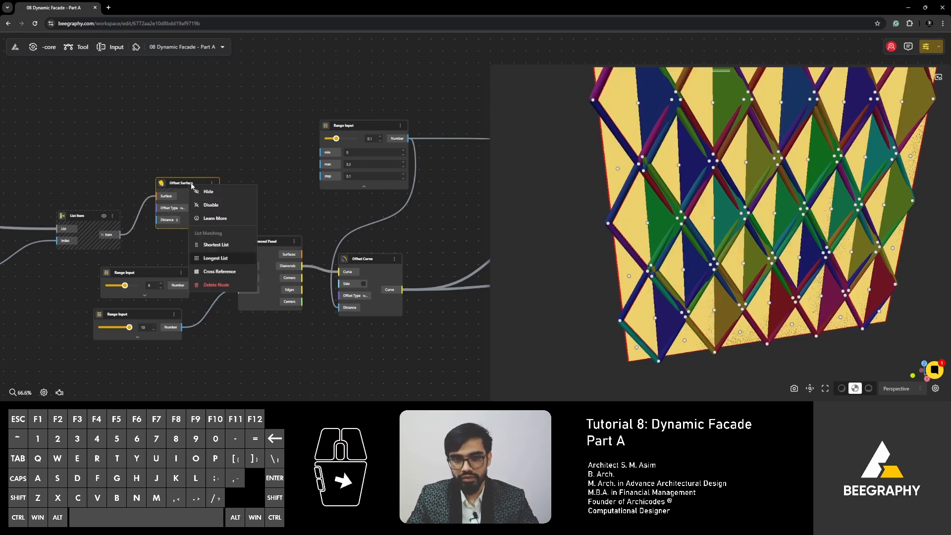
left_click(206, 193)
left_click_drag(263, 244, 270, 246)
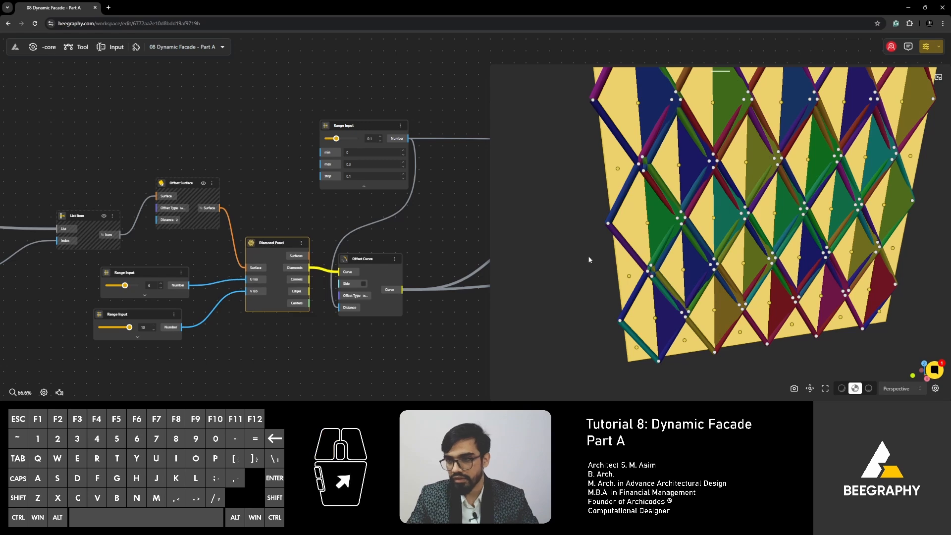
left_click_drag(577, 267, 599, 258)
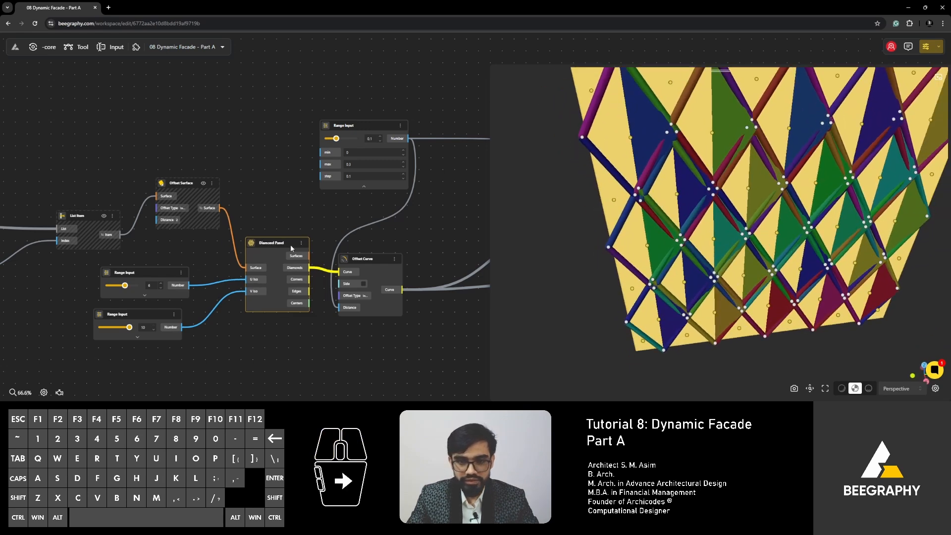
- Move Offset Curve farther from Diamond Panel and hide the Diamond Panel preview
left_click_drag(367, 263, 411, 253)
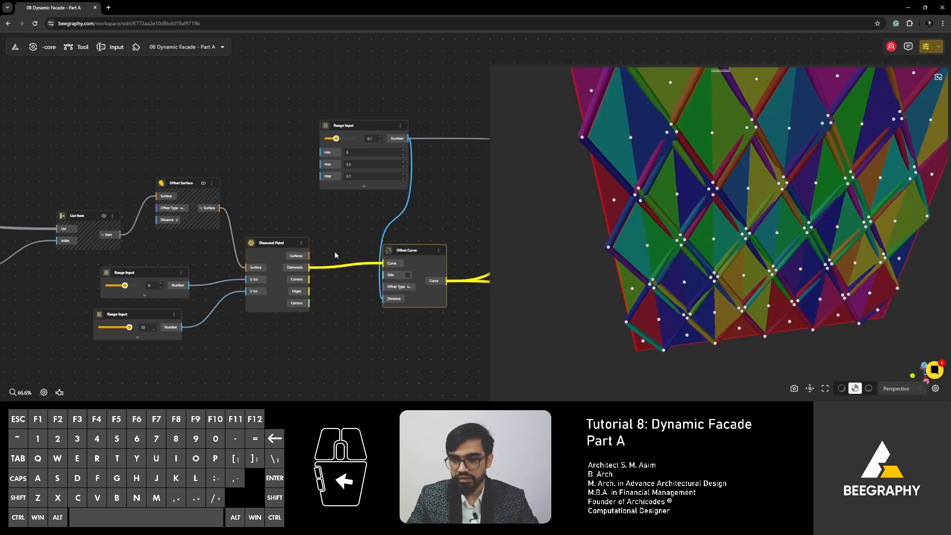
left_click(264, 243)
right_click(264, 243)
left_click(274, 251)
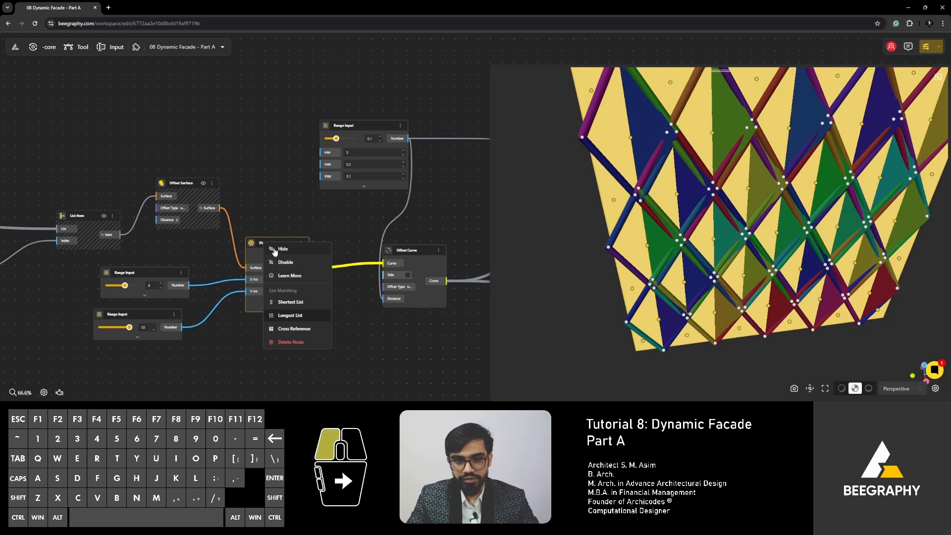
mouse_move(126, 242)
right_mouse_down()
mouse_move(339, 257)
mouse_move(193, 238)
right_mouse_up()
right_click_drag(375, 247, 283, 259)
right_click_drag(417, 235, 311, 237)
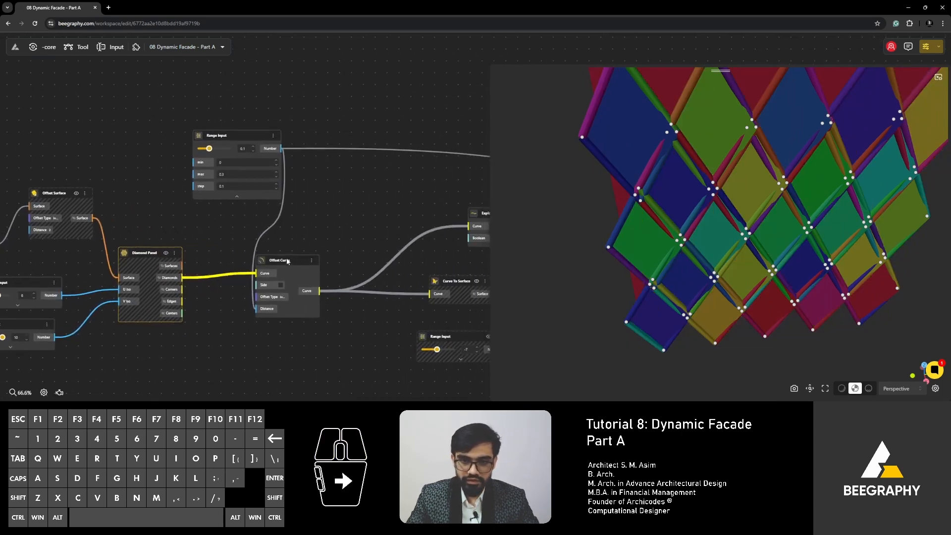
left_click_drag(288, 261, 330, 252)
- Inspect the gaps and overlaps between neighbouring pipe frames across the facade
scroll(705, 289, "down", 2)
mouse_move(705, 297)
left_mouse_down()
mouse_move(695, 331)
mouse_move(687, 299)
left_mouse_up()
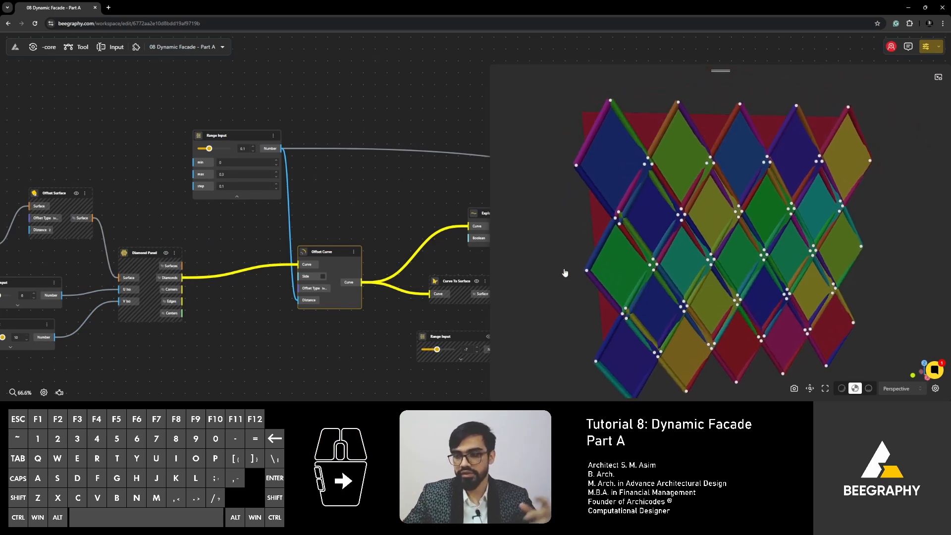
left_click_drag(565, 273, 611, 204)
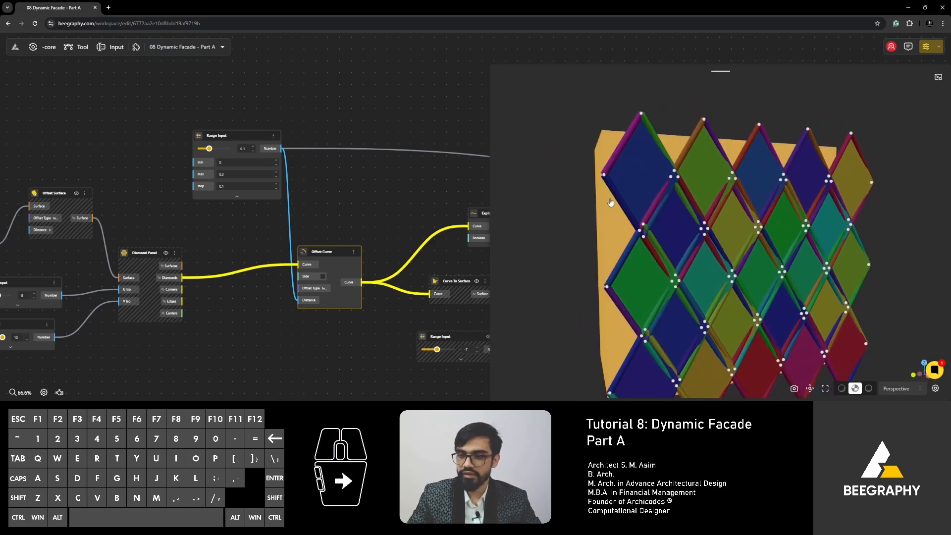
scroll(679, 254, "up", 2)
scroll(678, 254, "up", 4)
scroll(368, 222, "down", 4)
- Reposition Offset Curve and the 0.1 Range Input to free space in the graph between Diamond Panel and Offset Curve
right_click_drag(330, 229, 255, 166)
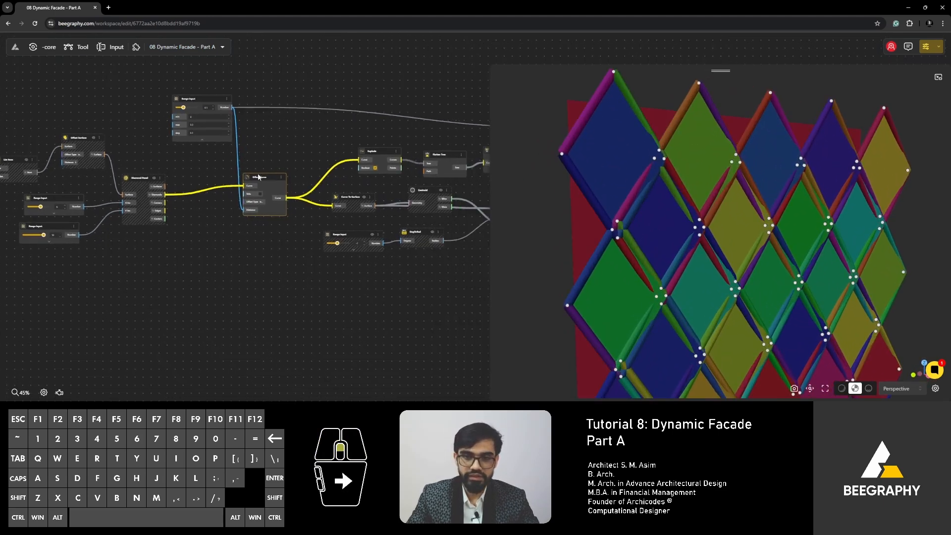
scroll(258, 176, "up", 5)
left_click(258, 180)
left_click_drag(258, 180, 283, 199)
right_click_drag(154, 77, 193, 157)
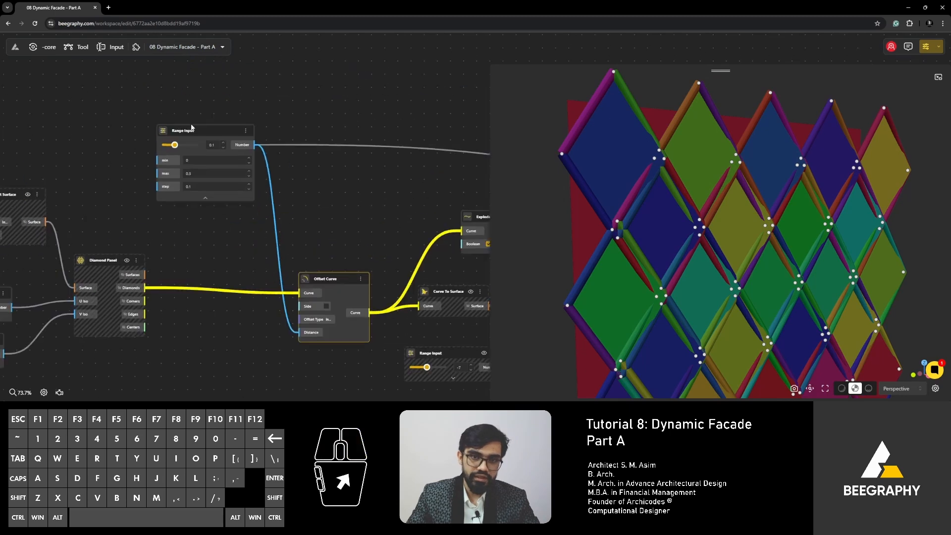
left_click_drag(164, 138, 121, 146)
right_click_drag(273, 208, 305, 119)
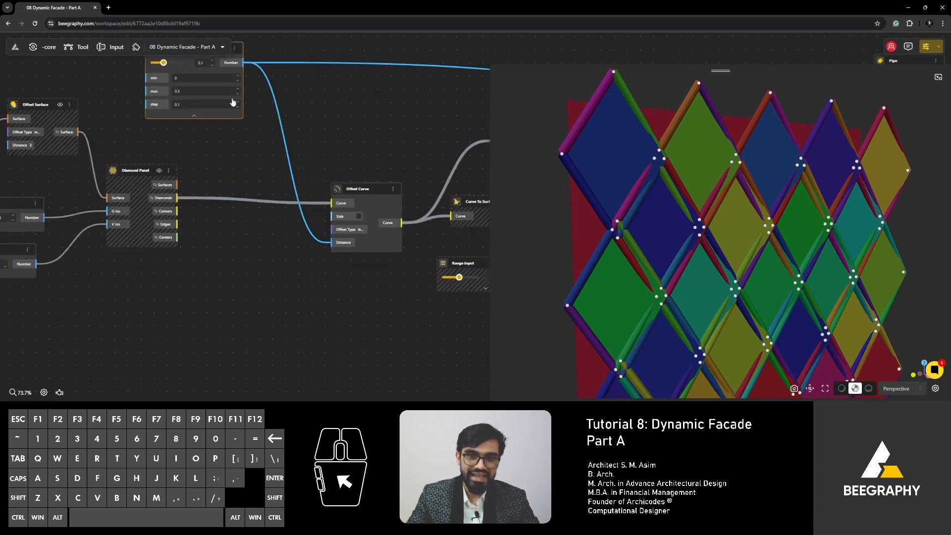
left_click(282, 181)
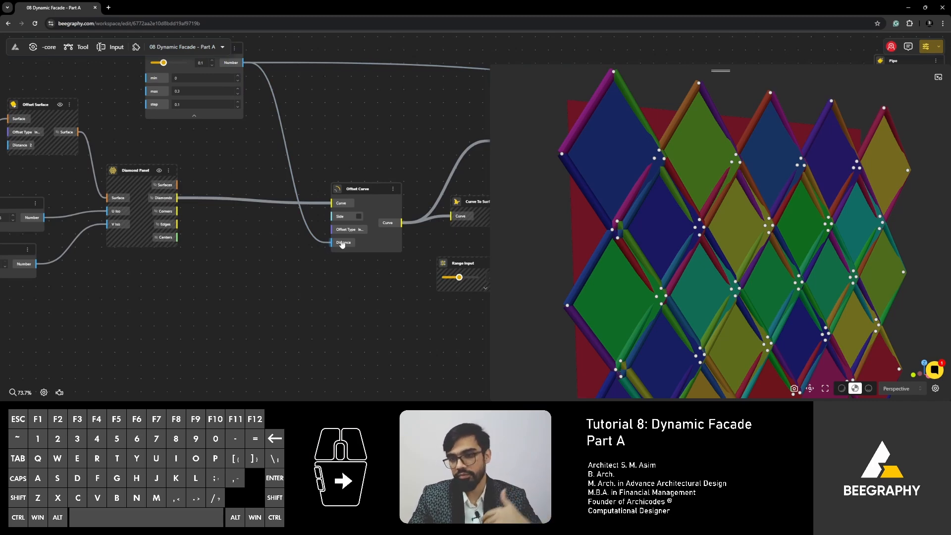
- Search the nodes for "negative" and add an Opposite node beside Offset Curve's Distance input
scroll(334, 242, "up", 5)
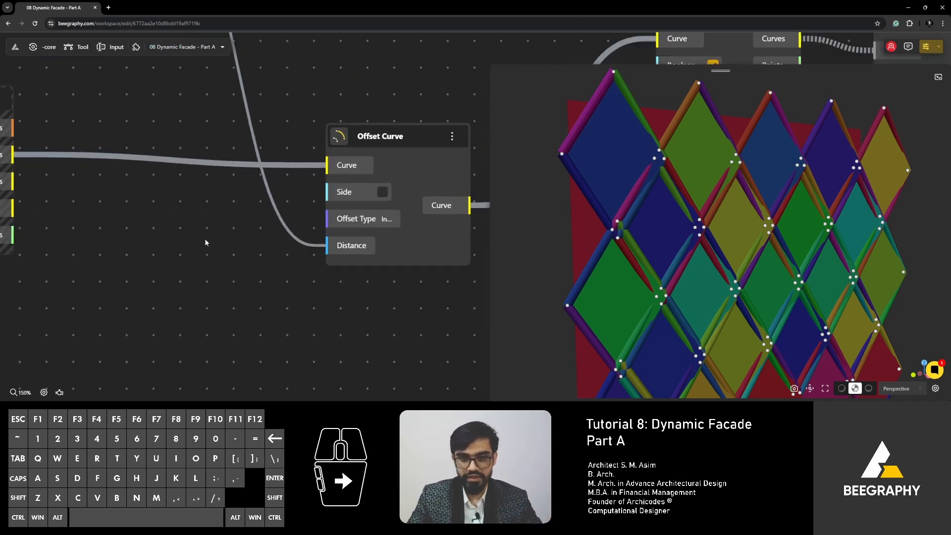
scroll(226, 295, "down", 3)
double_click(223, 302)
type("n")
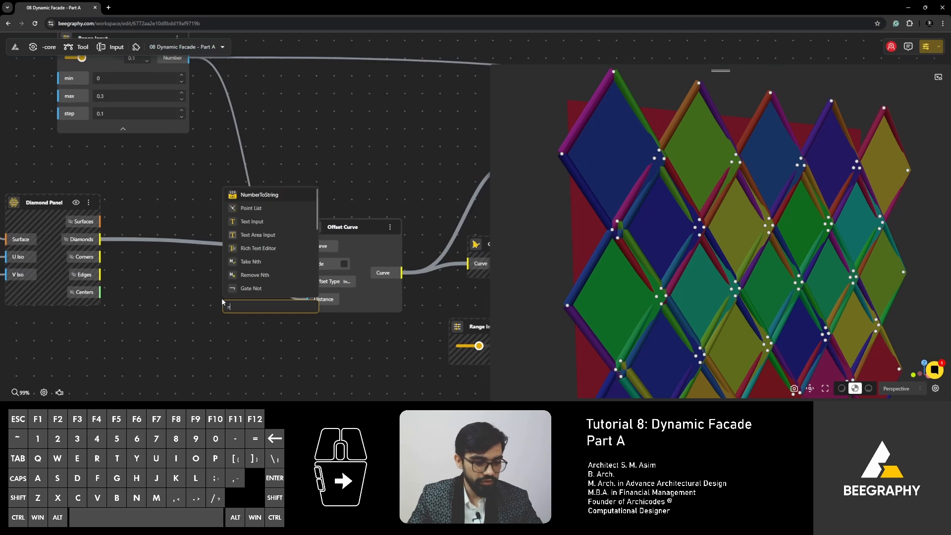
type("egative")
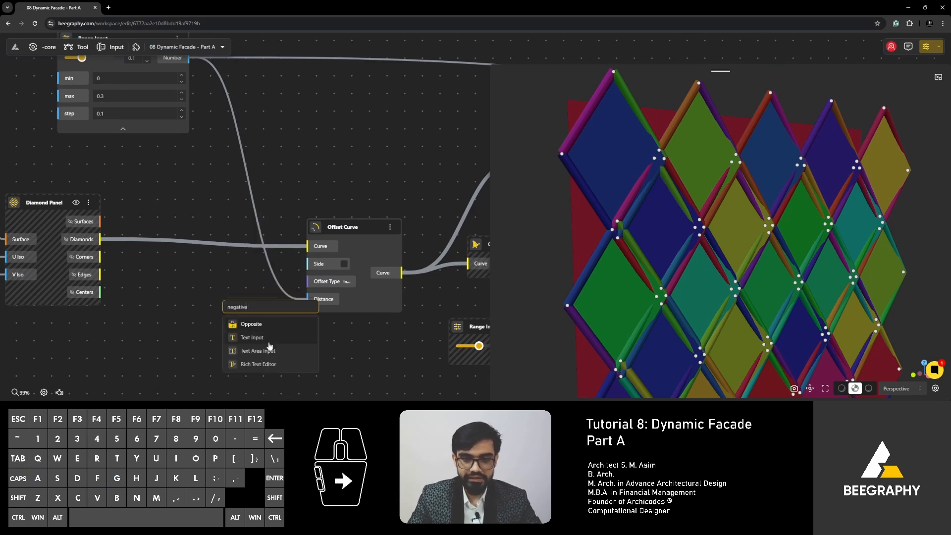
left_click(245, 325)
scroll(282, 268, "up", 4)
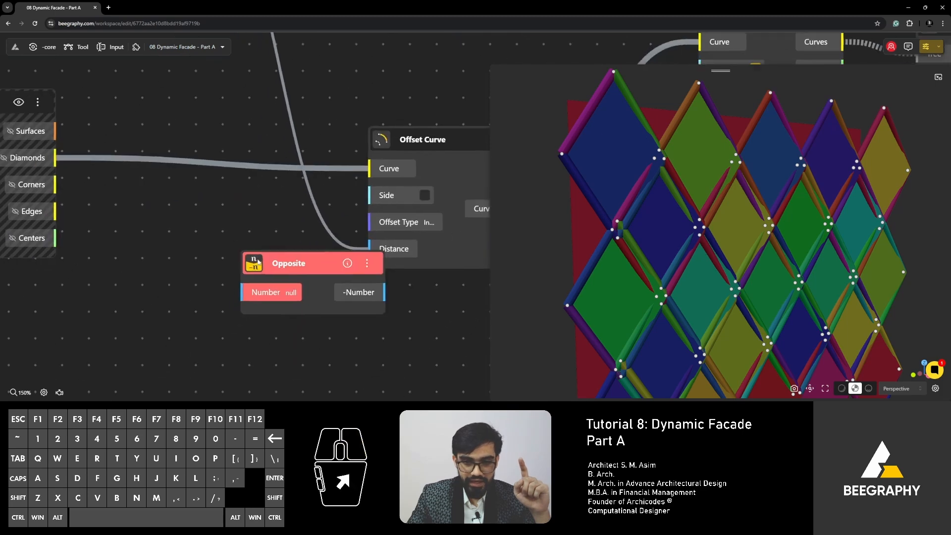
left_click_drag(282, 268, 277, 246)
- Connect the 0.1 Range Input's Number output to Opposite and attach a Panel to Opposite's -Number output
scroll(278, 223, "down", 4)
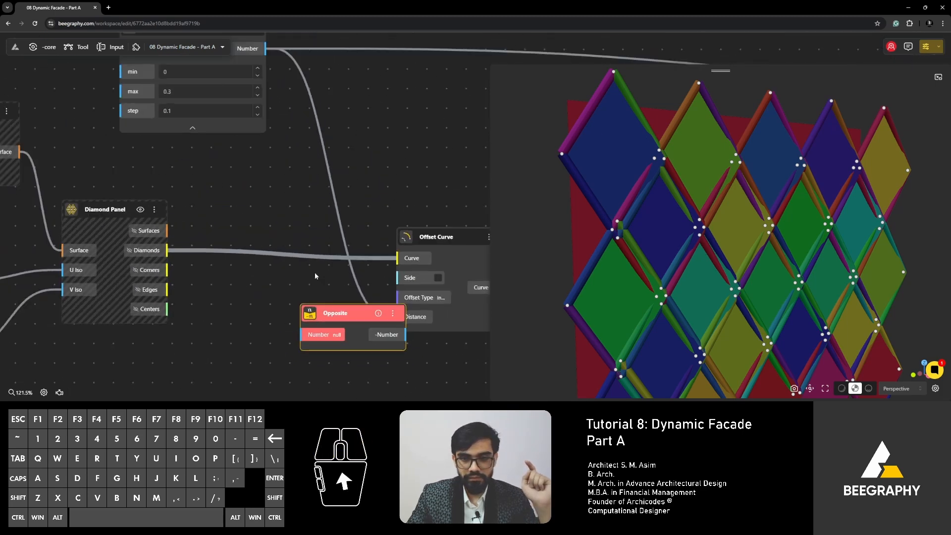
left_click_drag(262, 78, 255, 306)
left_click_drag(316, 320, 365, 341)
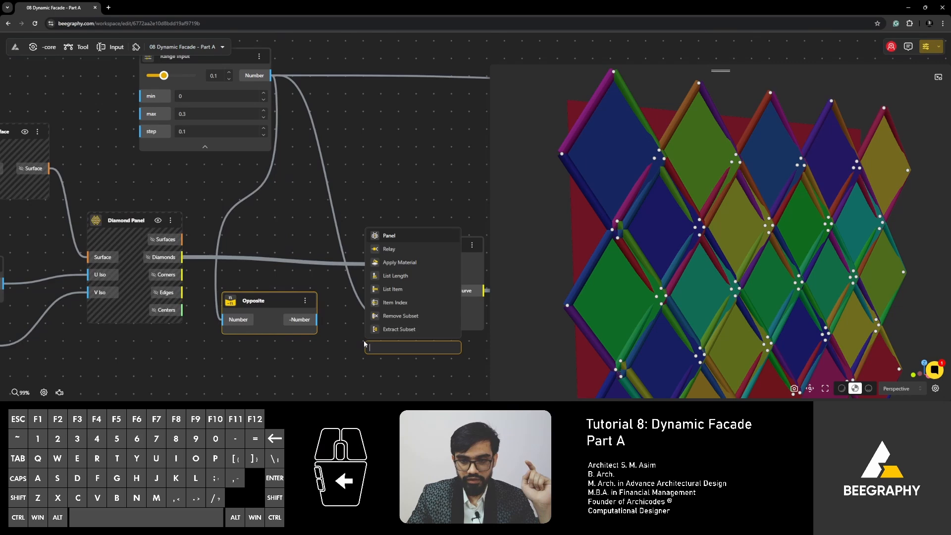
left_click(389, 236)
right_click_drag(317, 319, 220, 222)
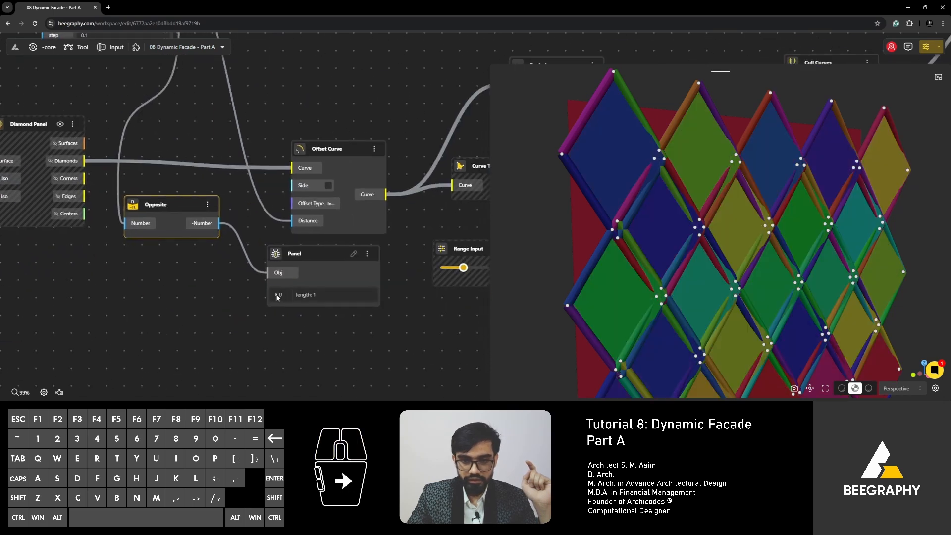
- Check Opposite's value in the Panel, connect Opposite's -Number output to Offset Curve's Distance input, and delete that Panel
left_click(277, 295)
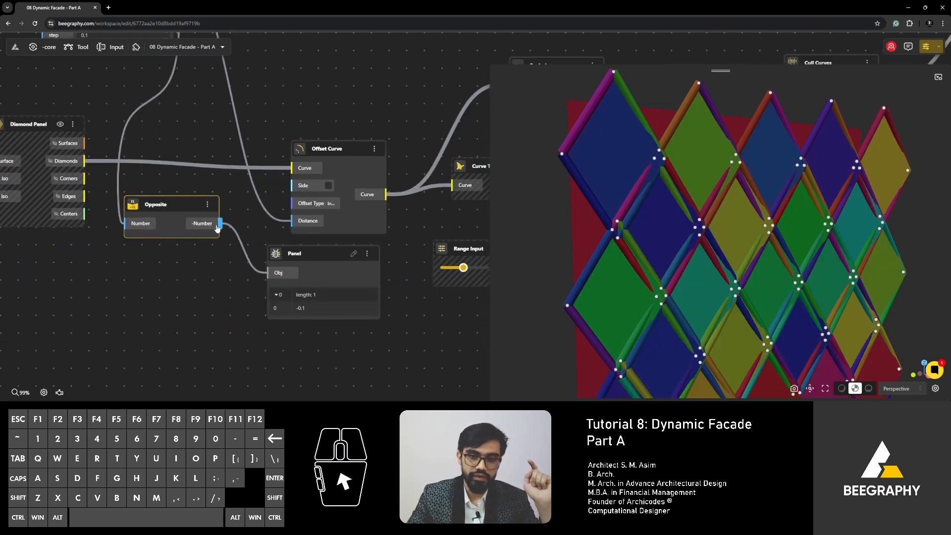
left_click_drag(213, 224, 213, 224)
left_click_drag(289, 227, 291, 223)
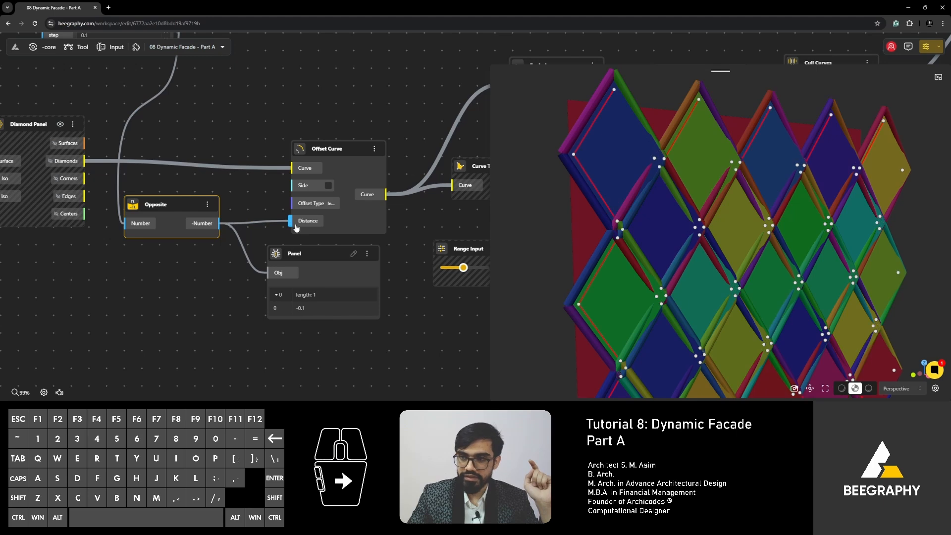
left_click_drag(308, 256, 301, 278)
key("Delete")
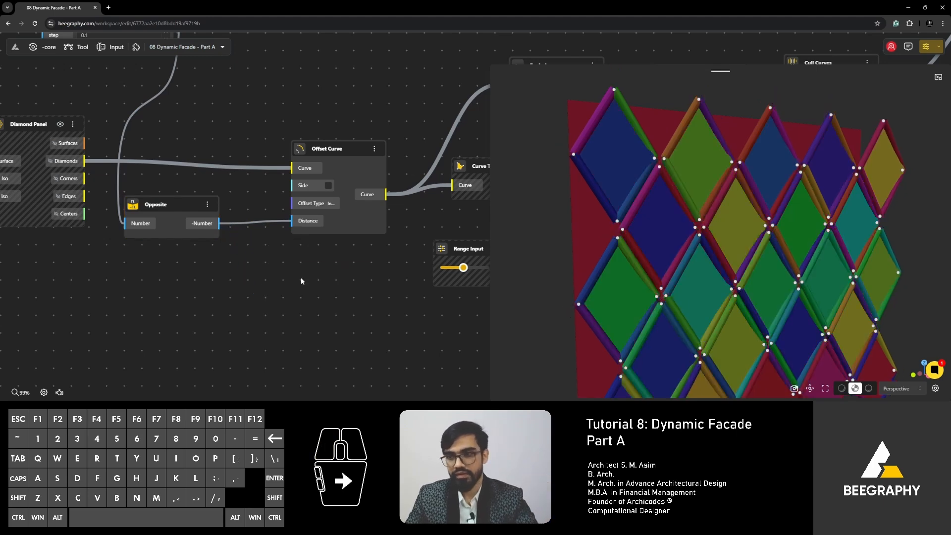
- Inspect the joints between neighbouring diamond pipe frames across the facade from several angles and distances
right_click_drag(579, 249, 578, 277)
left_click_drag(682, 264, 646, 250)
scroll(648, 255, "down", 3)
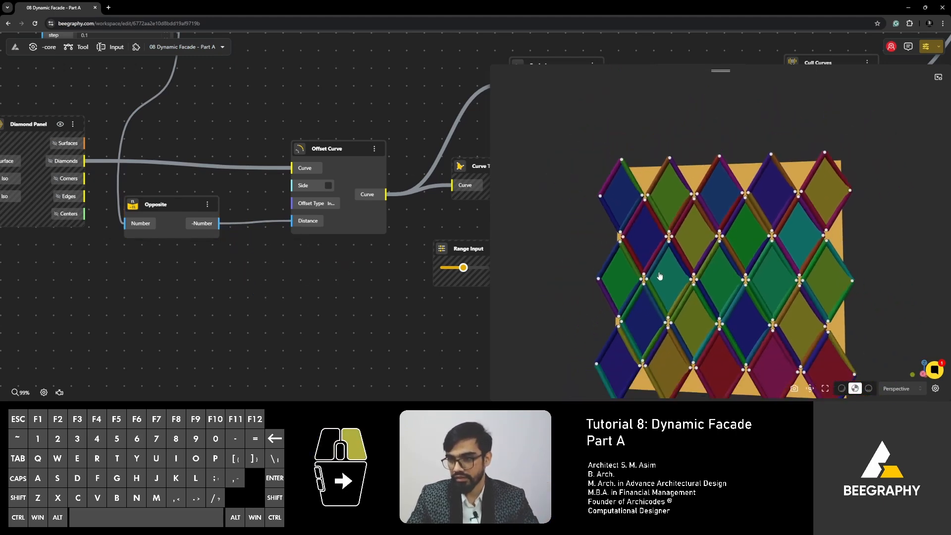
right_click_drag(658, 273, 649, 217)
left_click_drag(649, 218, 667, 238)
scroll(635, 293, "up", 4)
right_click_drag(636, 294, 664, 272)
scroll(657, 268, "up", 3)
- Reposition the Opposite and Offset Curve nodes closer together in the graph beside Diamond Panel
left_click_drag(178, 203, 207, 201)
scroll(607, 248, "down", 4)
right_click_drag(665, 265, 667, 254)
left_click_drag(693, 181, 682, 216)
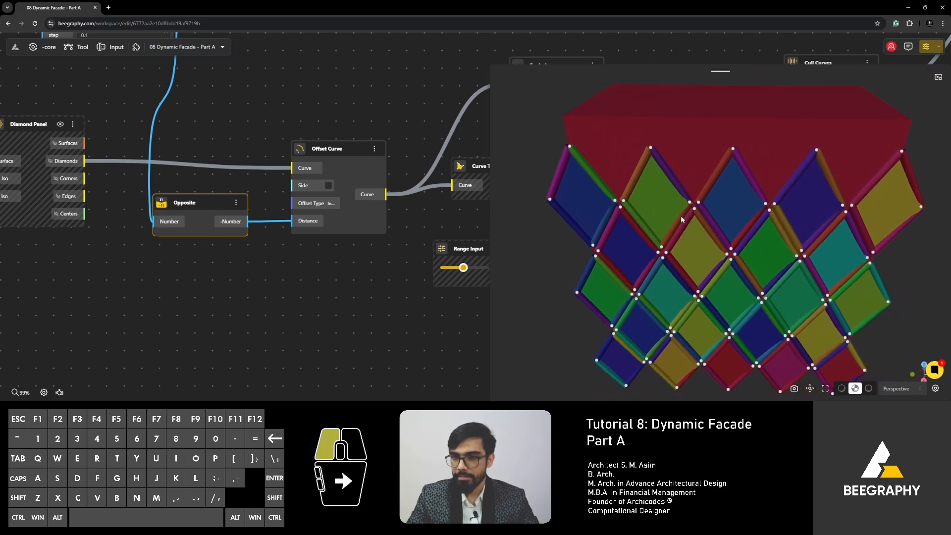
right_click_drag(317, 152, 253, 181)
left_click_drag(254, 183, 235, 154)
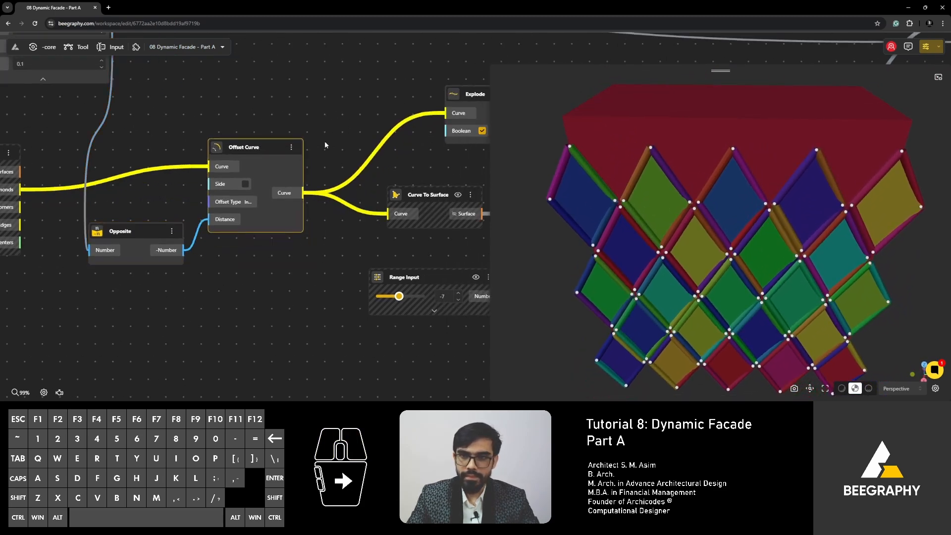
- Review the node chain from Offset Curve to Rotate and Pipe alongside the framed panels of the facade
right_click_drag(344, 141, 277, 159)
scroll(246, 162, "down", 3)
right_click_drag(322, 184, 227, 191)
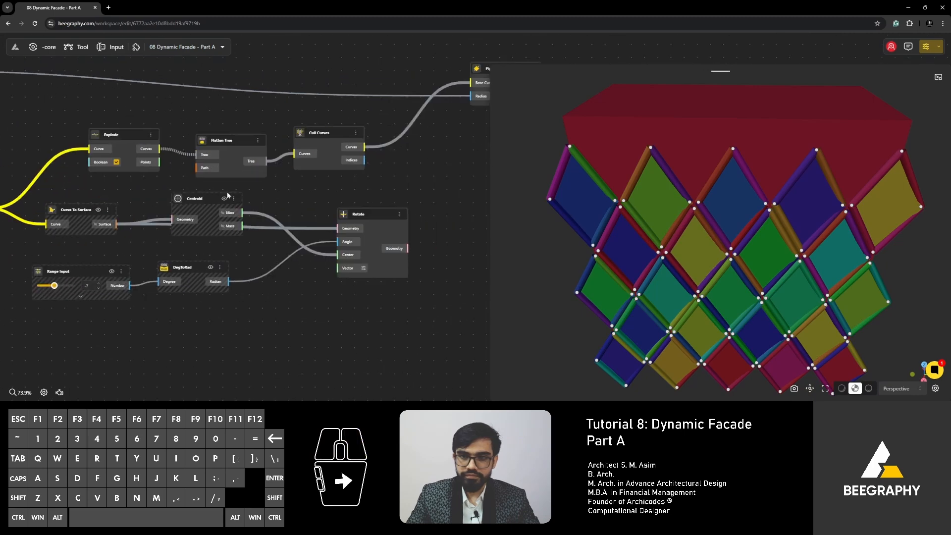
right_click_drag(612, 258, 648, 239)
scroll(627, 253, "up", 2)
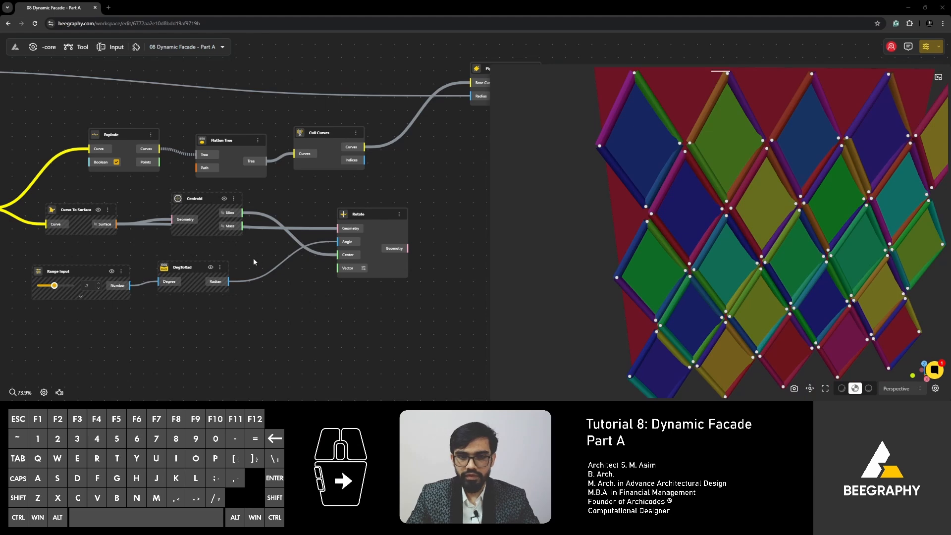
scroll(249, 258, "down", 4)
right_click_drag(248, 259, 321, 277)
scroll(178, 218, "up", 4)
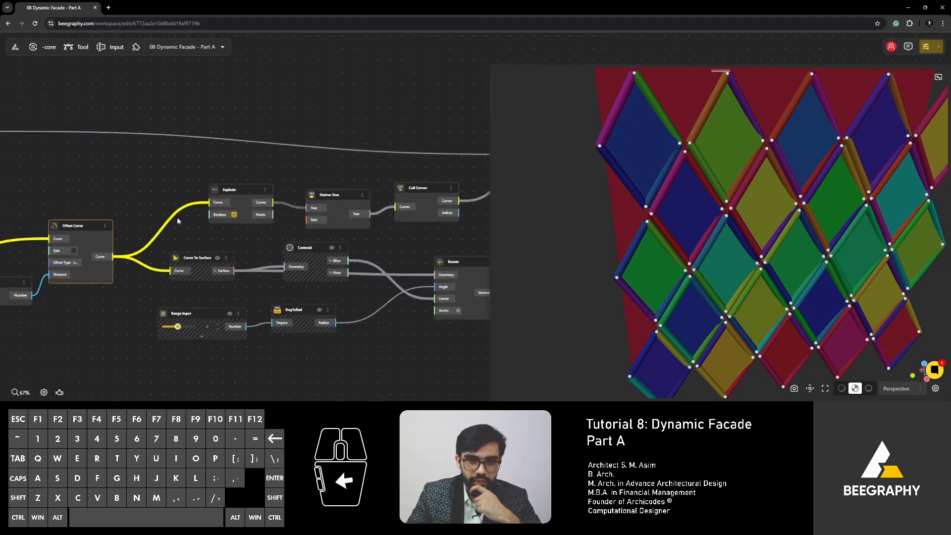
- Rearrange Offset Curve, Explode, Flatten Tree and Cull Curves, lining up the last three in a compact row above Curve To Surface
right_click_drag(178, 218, 230, 222)
left_click_drag(117, 231, 128, 238)
left_click_drag(302, 192, 277, 157)
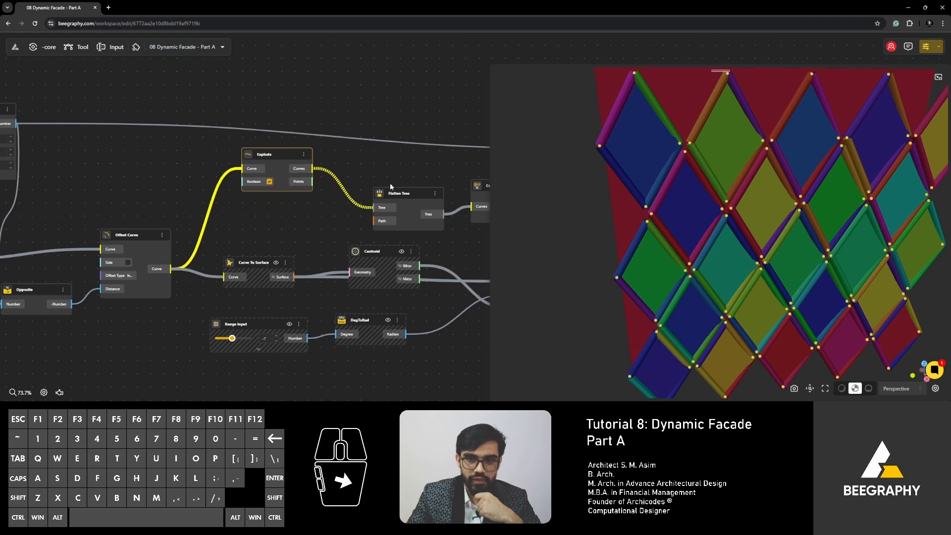
left_click_drag(397, 192, 335, 149)
right_click_drag(404, 187, 258, 200)
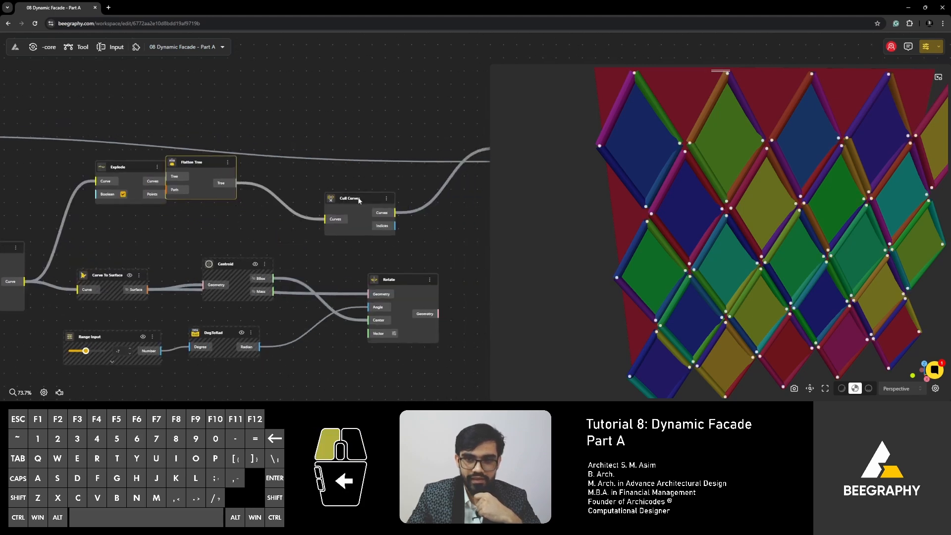
left_click_drag(352, 199, 305, 170)
left_click_drag(193, 159, 212, 165)
- Attach a Panel to the Curves output of Cull Curves to read the number of remaining curves
right_click_drag(135, 223, 205, 225)
right_click_drag(130, 236, 340, 245)
right_click_drag(99, 268, 282, 261)
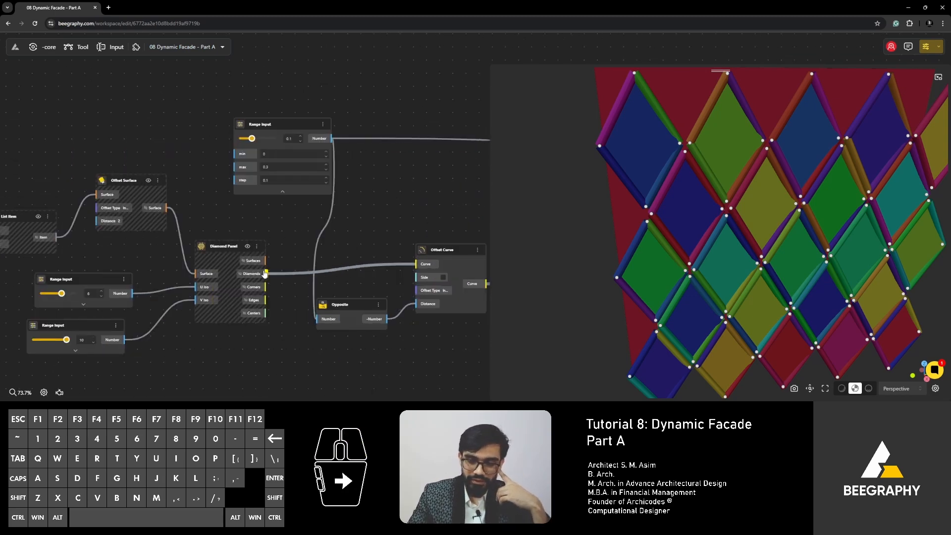
scroll(350, 257, "down", 2)
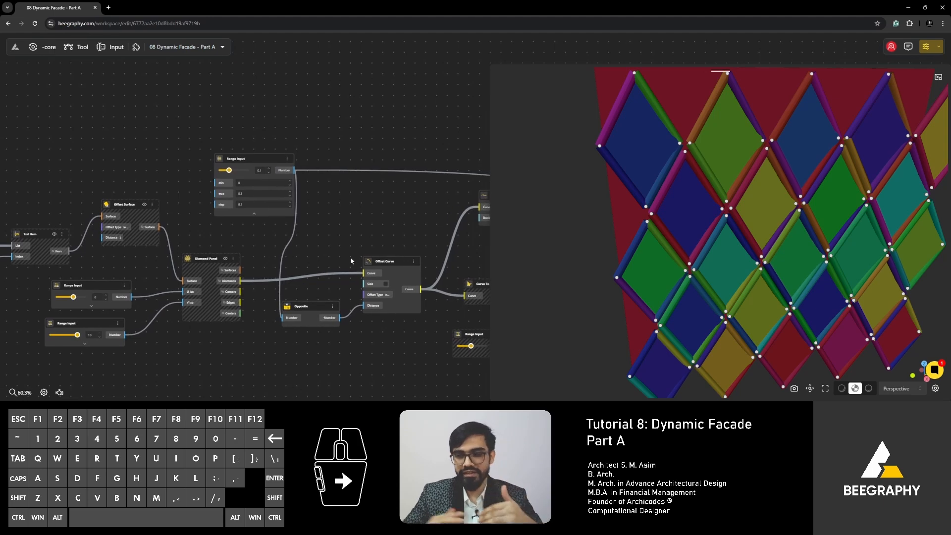
scroll(355, 256, "down", 3)
right_click_drag(431, 224, 135, 239)
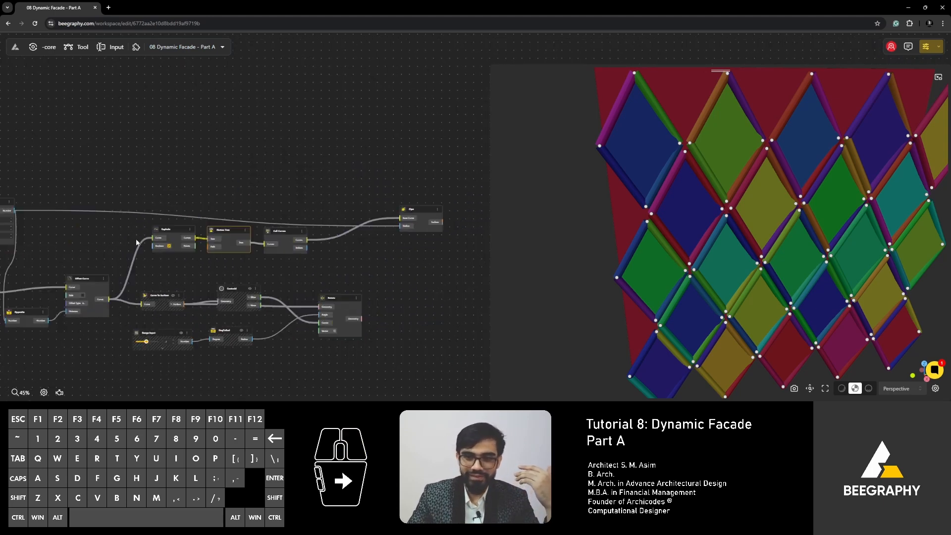
scroll(206, 235, "up", 3)
right_click_drag(344, 254, 301, 254)
left_click_drag(296, 241, 364, 265)
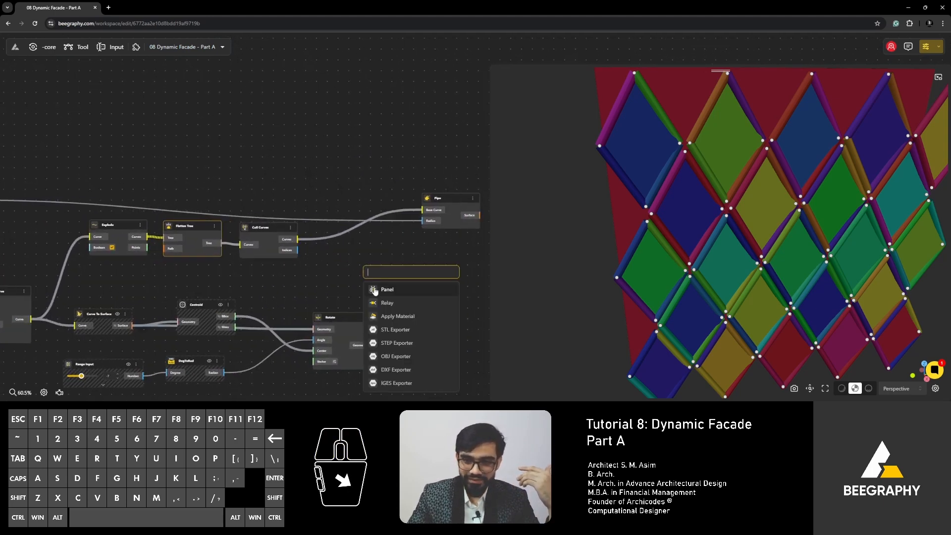
left_click(389, 277)
scroll(367, 251, "up", 9)
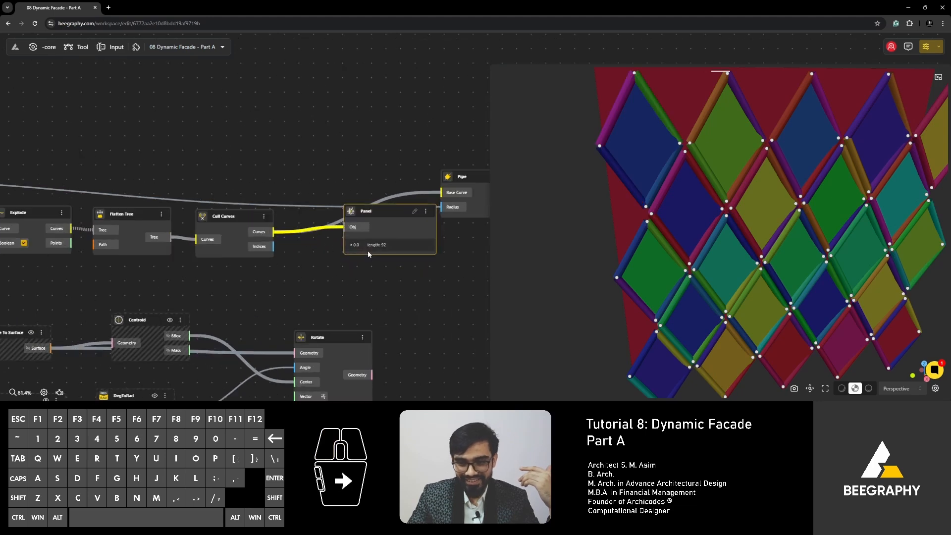
- Connect Diamond Panel's Diamonds output to Explode's Curve input in place of the Offset Curve output
scroll(307, 265, "down", 8)
right_click_drag(132, 278, 291, 272)
scroll(205, 277, "up", 2)
right_click_drag(130, 299, 229, 298)
left_click_drag(128, 299, 450, 200)
- Read the curve count in the Panel attached to Cull Curves and move that Panel below the wires leading to Pipe
mouse_move(436, 262)
right_mouse_down()
mouse_move(274, 268)
mouse_move(226, 287)
mouse_move(253, 283)
right_mouse_up()
right_click_drag(363, 281, 230, 281)
scroll(130, 251, "up", 5)
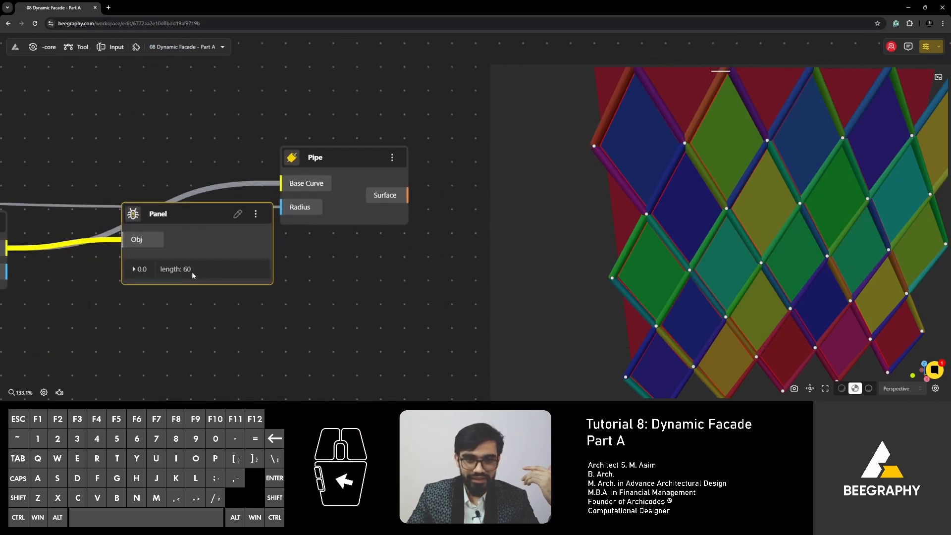
left_click_drag(191, 272, 196, 299)
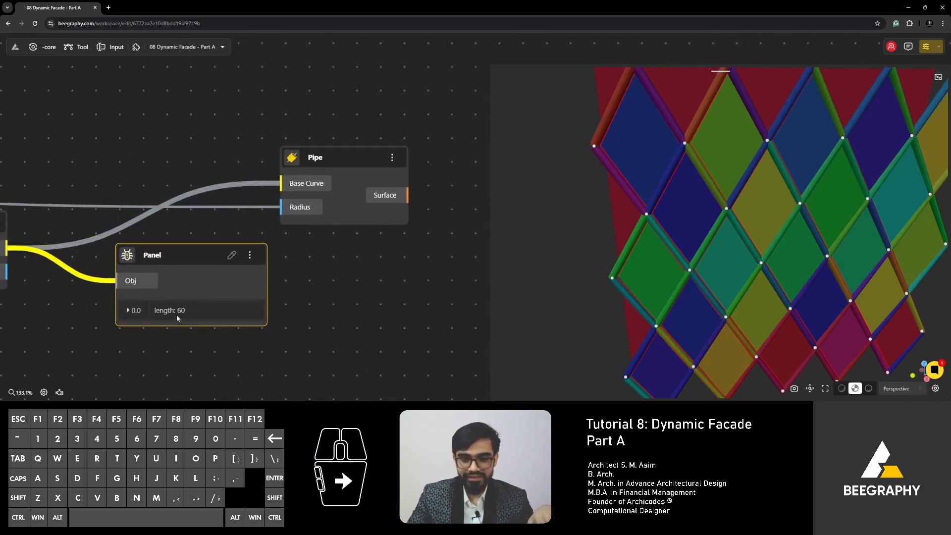
left_click(314, 278)
scroll(313, 278, "down", 5)
right_click_drag(140, 280, 304, 260)
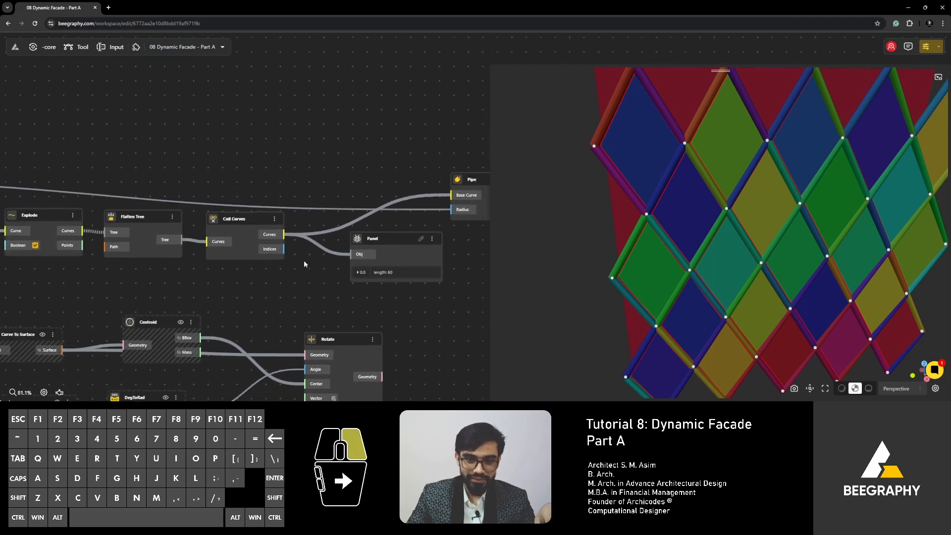
- Shift the Explode node away from Flatten Tree and select Diamond Panel to review its output connections
scroll(263, 284, "down", 4)
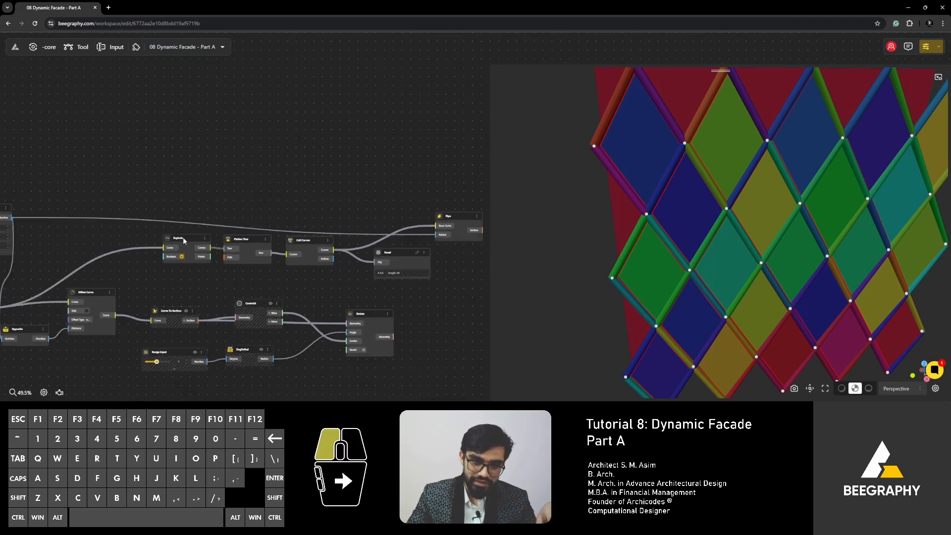
left_click_drag(183, 239, 152, 226)
right_click_drag(79, 268, 177, 257)
right_click_drag(109, 277, 254, 238)
scroll(198, 260, "up", 3)
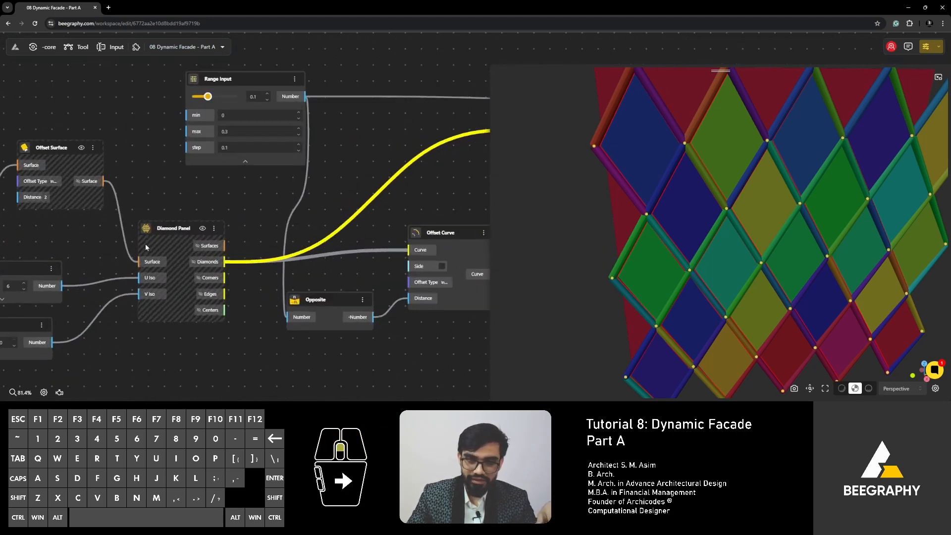
scroll(169, 233, "up", 2)
left_click(174, 228)
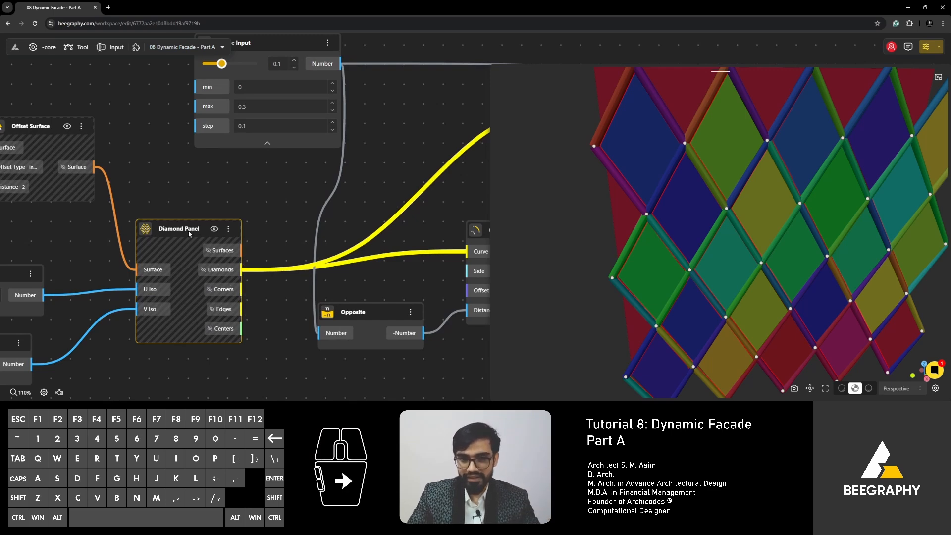
- Adjust the spacing of Offset Curve and Opposite, checking how the offset curves feed Curve To Surface
scroll(188, 231, "down", 3)
right_click_drag(344, 266, 241, 219)
left_click_drag(241, 219, 255, 230)
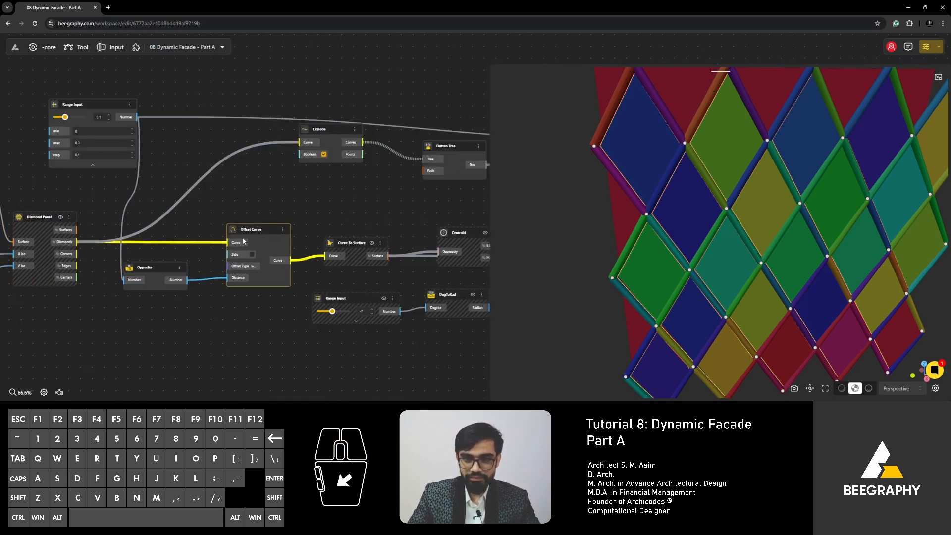
left_click_drag(160, 272, 174, 271)
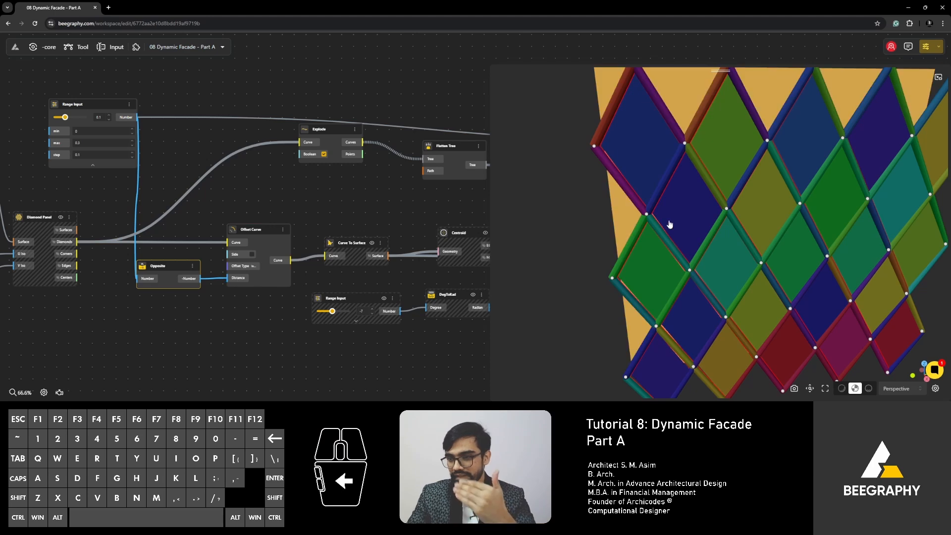
scroll(307, 314, "up", 2)
left_click_drag(119, 248, 129, 248)
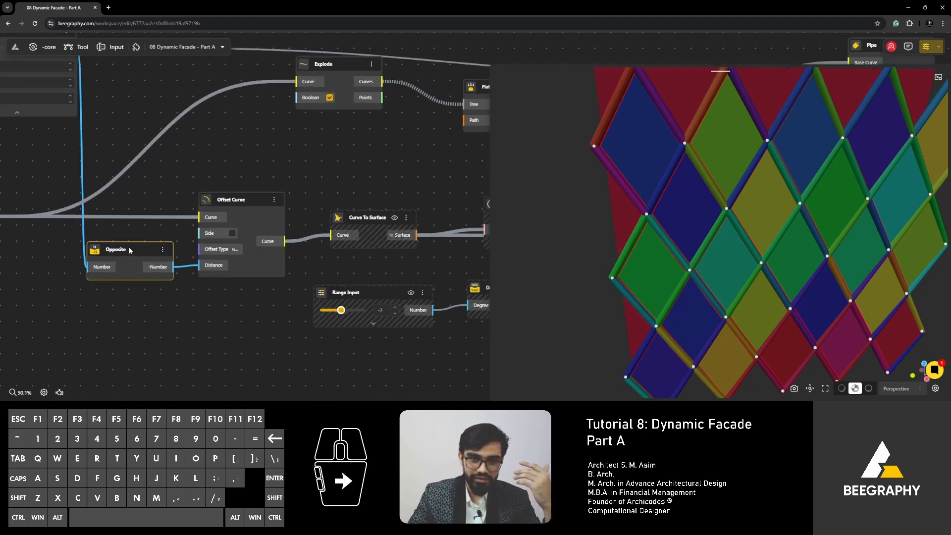
scroll(290, 204, "up", 3)
left_click_drag(210, 199, 211, 193)
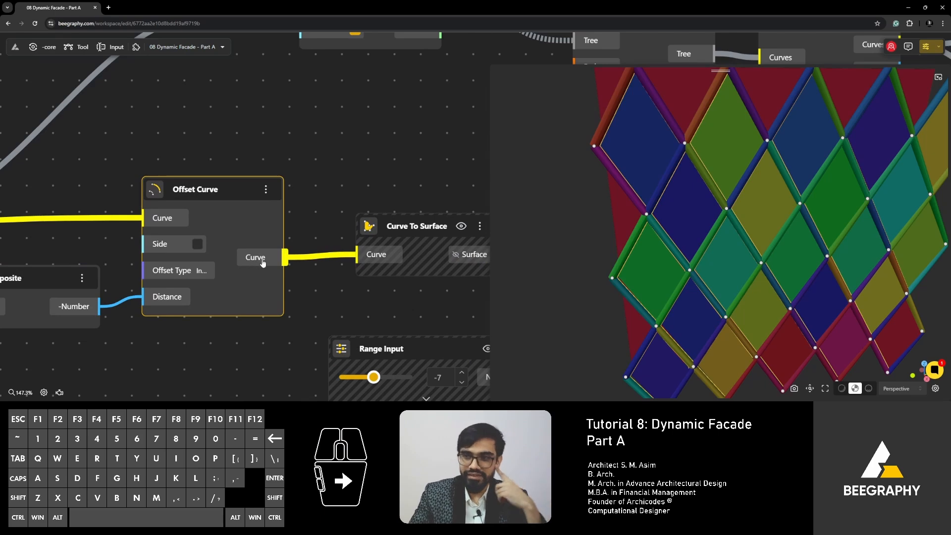
scroll(263, 263, "down", 5)
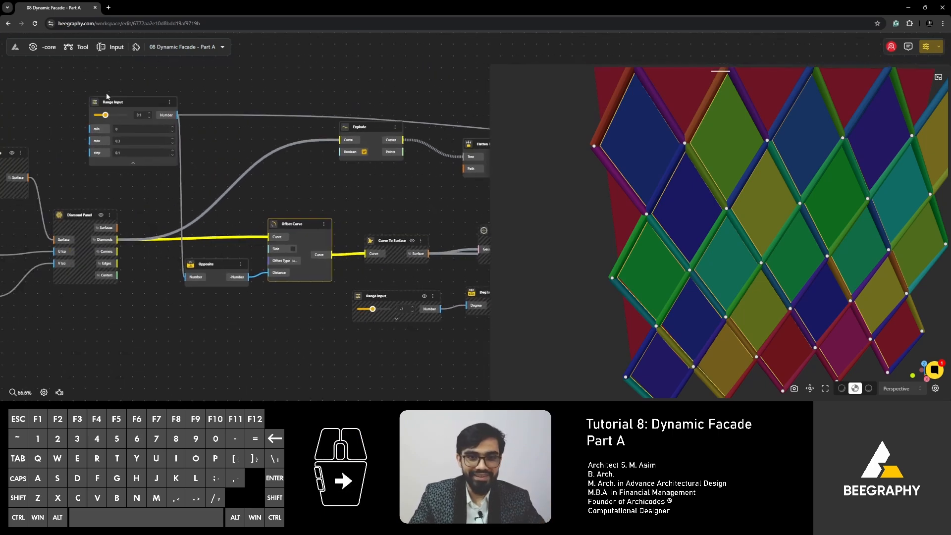
- Move the shared 0.1 Range Input closer to Diamond Panel and collapse its min, max and step settings
left_click_drag(107, 96, 99, 117)
left_click(127, 186)
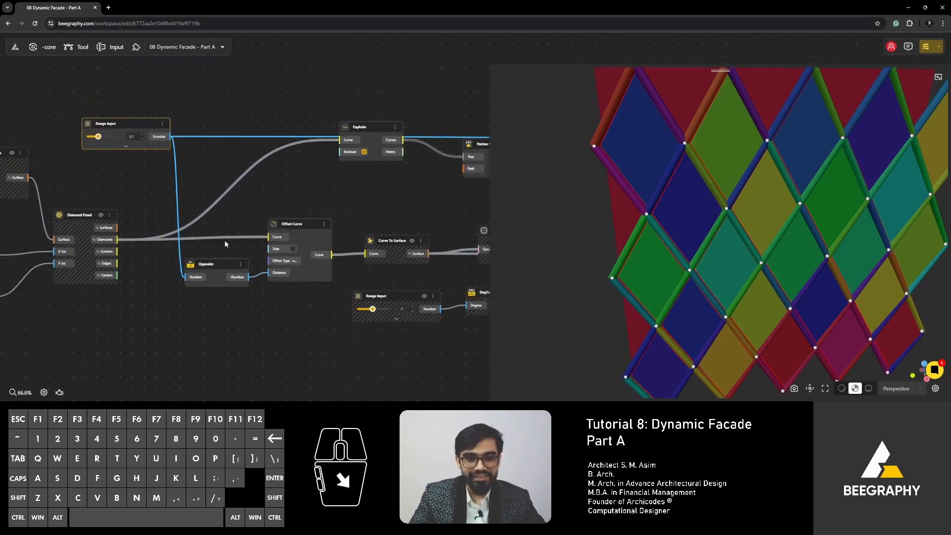
left_click_drag(220, 264, 224, 258)
- Test the shared Range Input at 0.3 to compare pipe thickness and panel offset, and set it back to 0.1
scroll(84, 130, "up", 3)
scroll(82, 132, "up", 2)
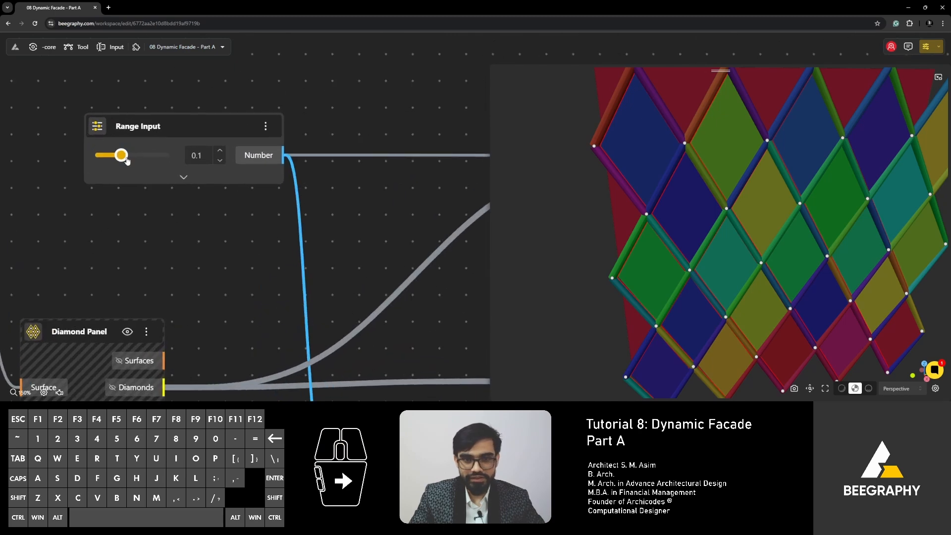
left_click_drag(126, 159, 166, 157)
left_click(101, 160)
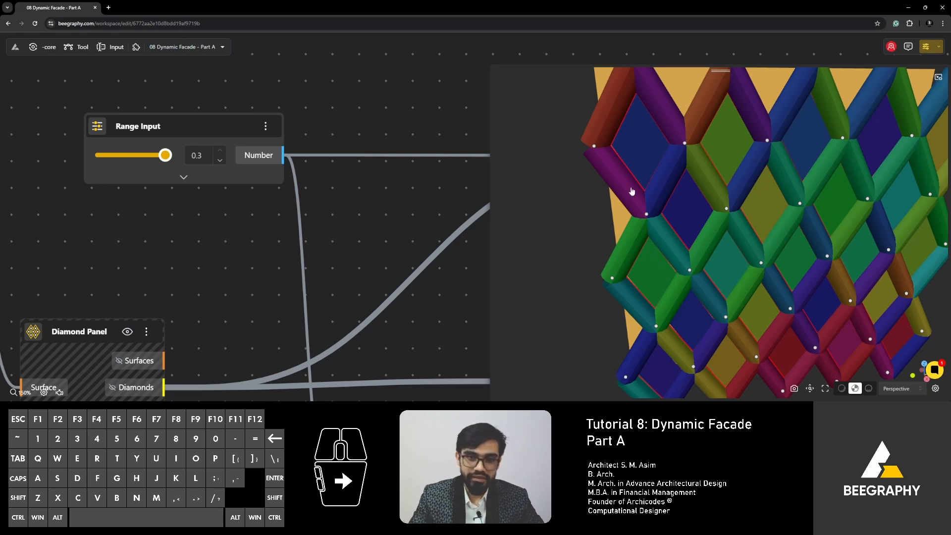
left_click_drag(172, 158, 122, 155)
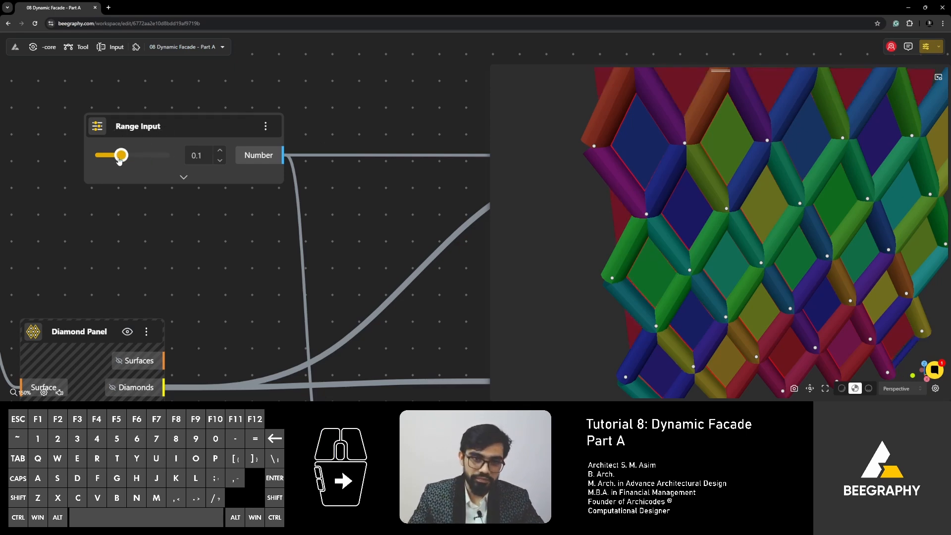
scroll(262, 223, "down", 5)
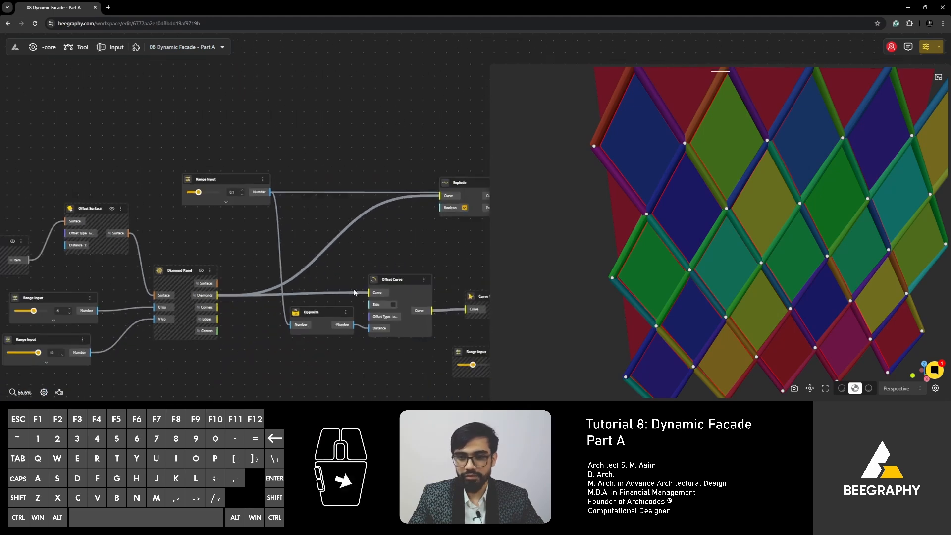
scroll(157, 263, "down", 2)
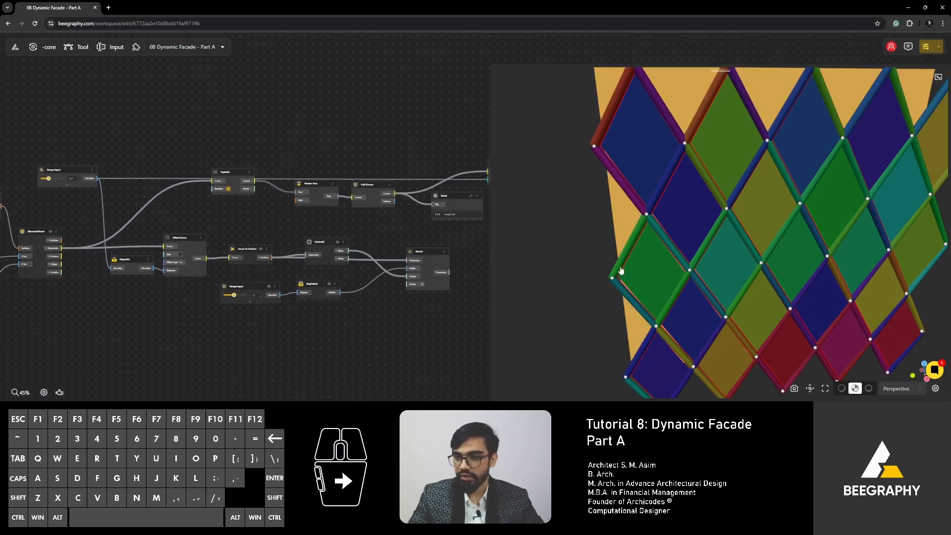
scroll(219, 259, "up", 4)
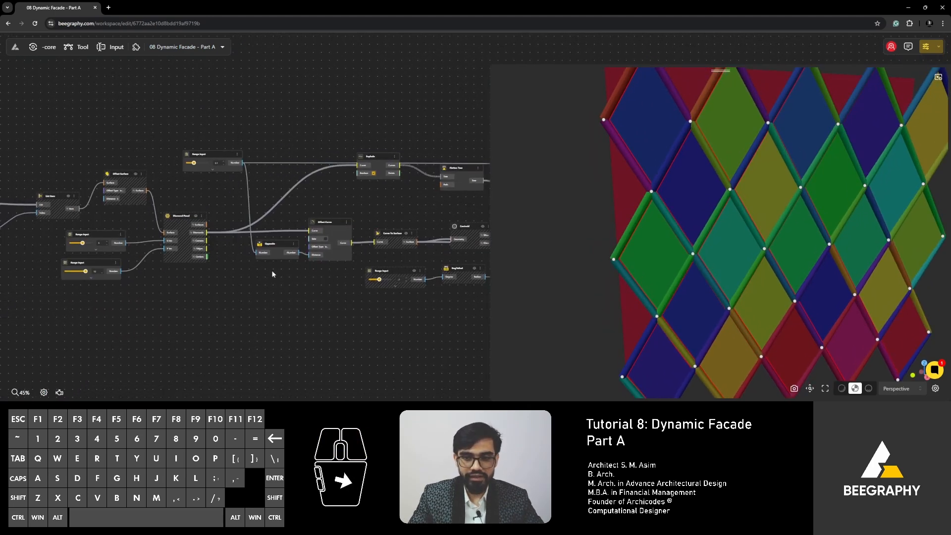
scroll(273, 279, "down", 3)
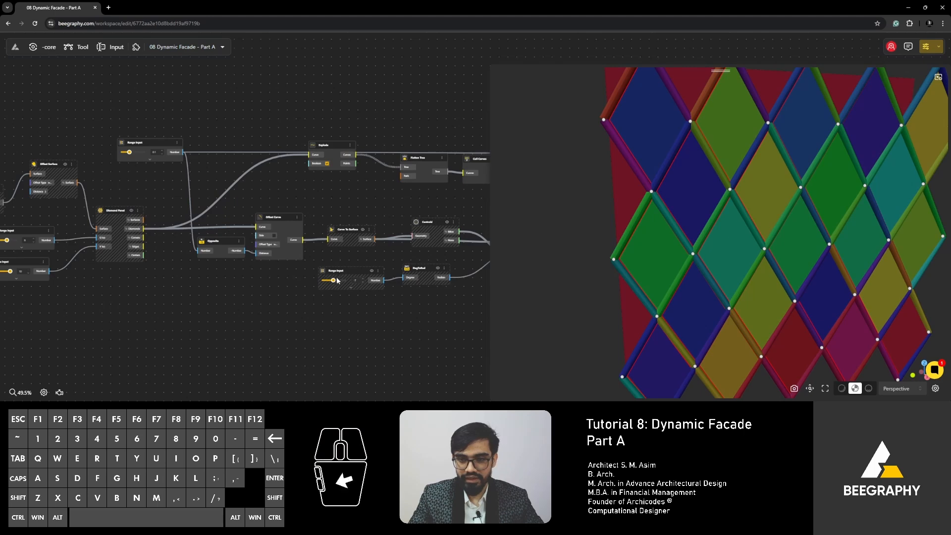
- Test a lower angle in the Range Input feeding DegToRad to rotate the diamond panels, and restore the original angle
left_click_drag(337, 281, 328, 281)
right_click_drag(586, 197, 554, 208)
left_click_drag(553, 208, 609, 246)
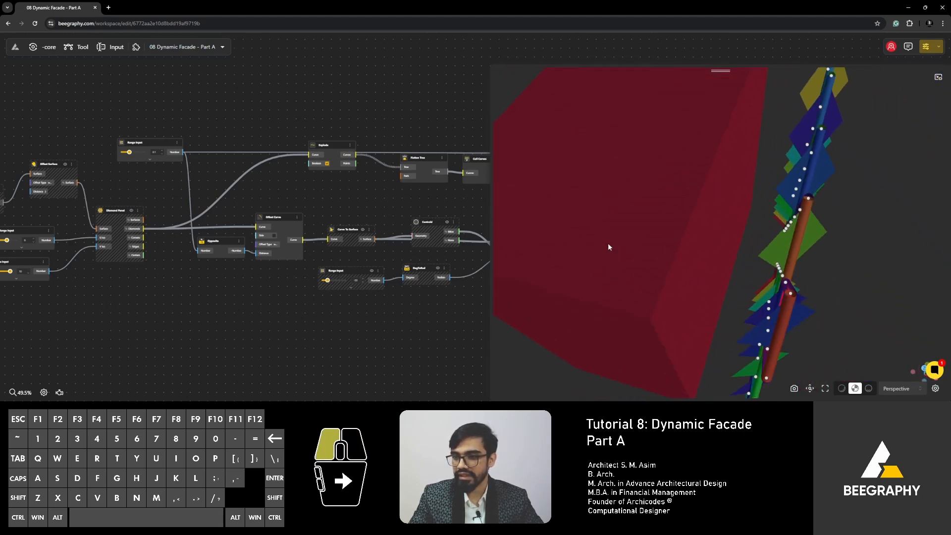
left_click(608, 246)
left_click_drag(327, 281, 333, 281)
left_click_drag(721, 295, 702, 280)
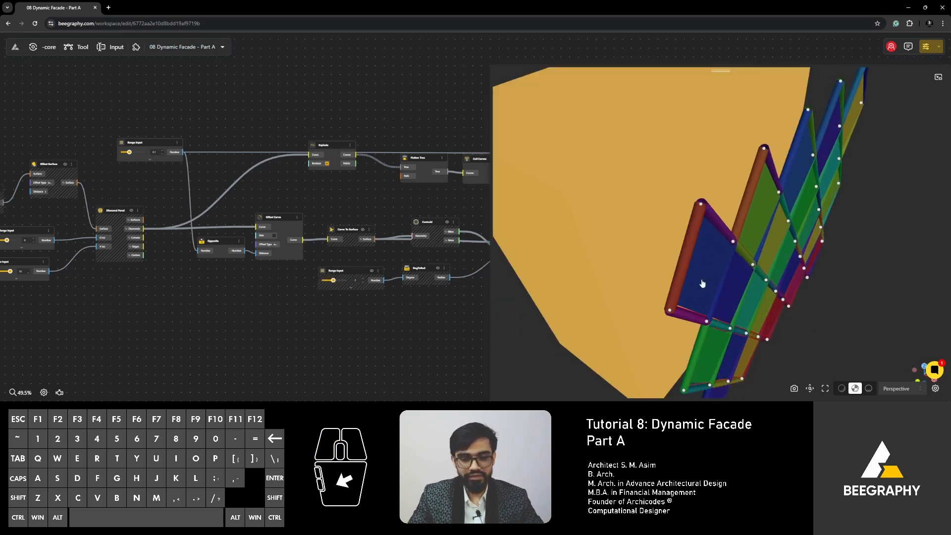
right_click_drag(702, 280, 681, 258)
left_click_drag(680, 257, 630, 260)
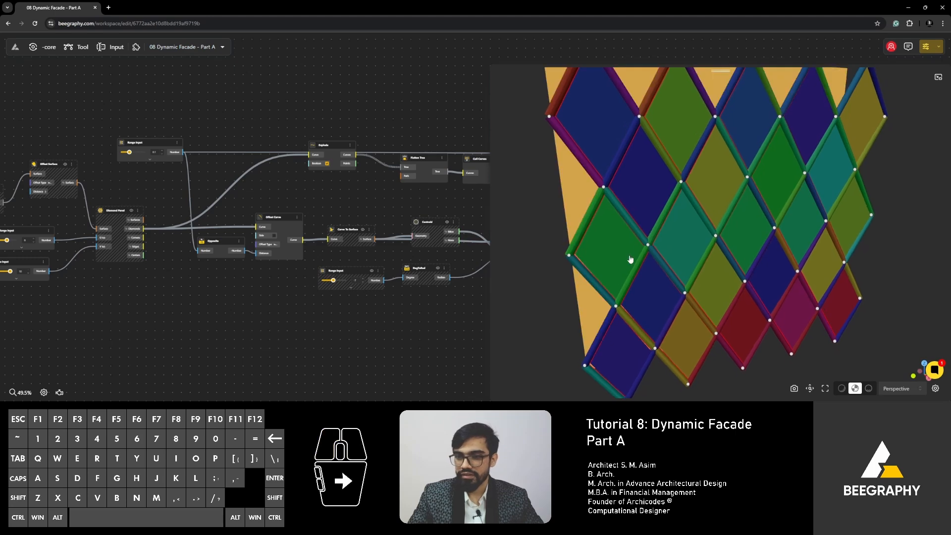
- Examine the complete diamond facade with its pipes and inset panels against the building mass from the front, side and back
scroll(630, 259, "down", 3)
right_click_drag(631, 258, 673, 252)
left_click_drag(674, 253, 658, 269)
right_click_drag(372, 319, 315, 329)
left_click_drag(805, 254, 876, 268)
left_click_drag(775, 247, 666, 199)
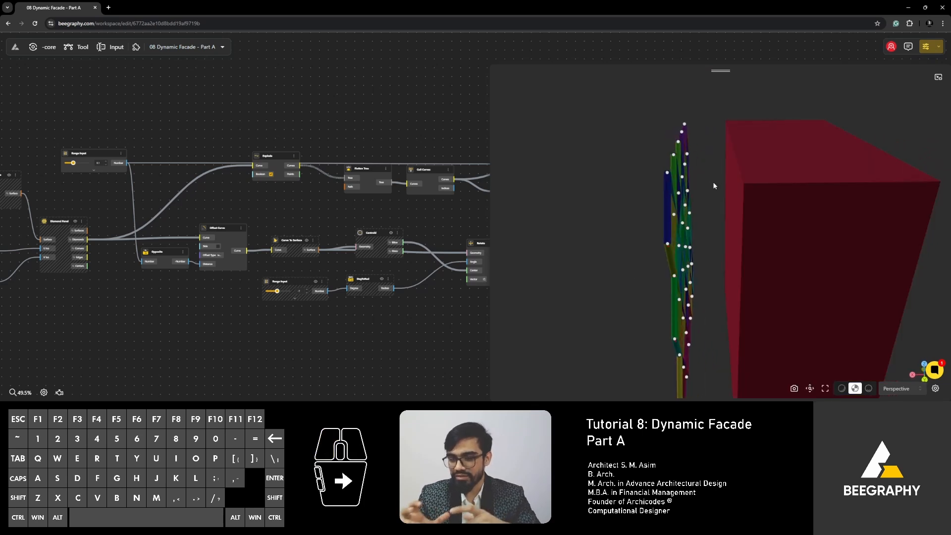
left_click_drag(714, 186, 814, 266)
left_click_drag(710, 274, 794, 234)
left_click_drag(808, 140, 793, 238)
left_click_drag(776, 291, 760, 293)
left_click_drag(644, 292, 822, 310)
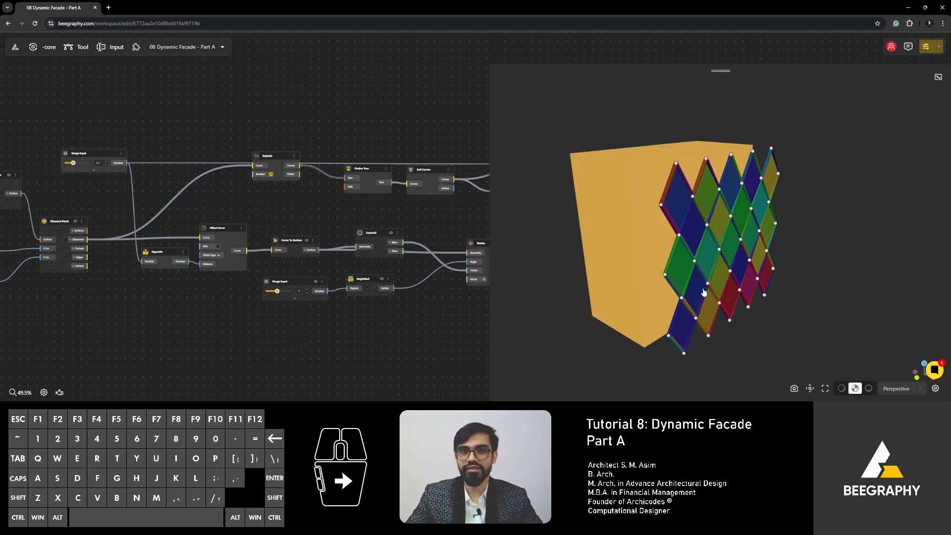
left_click_drag(704, 292, 666, 304)
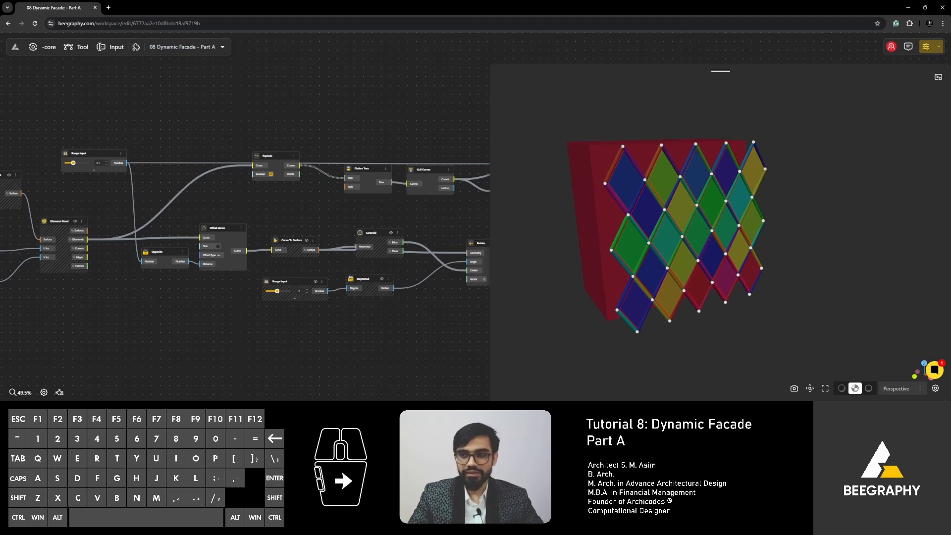
right_click_drag(638, 226, 645, 249)
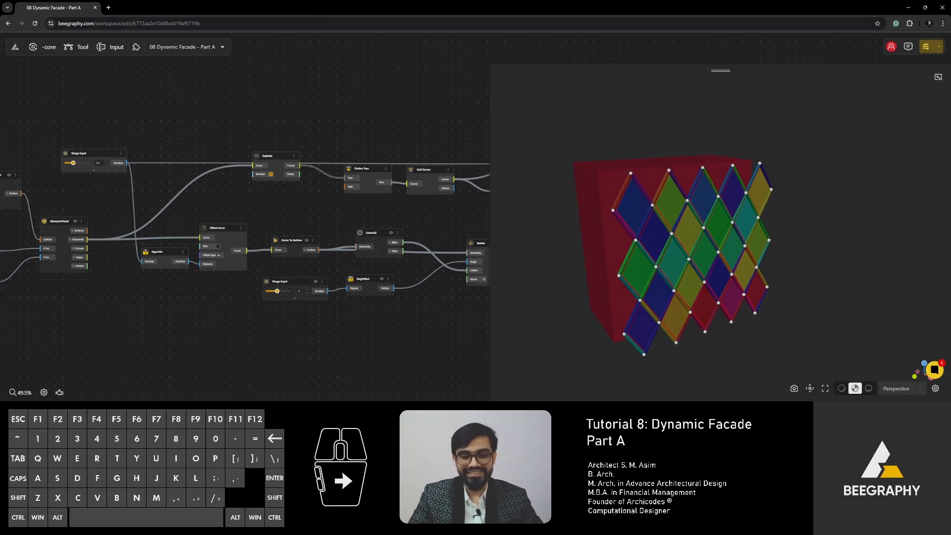